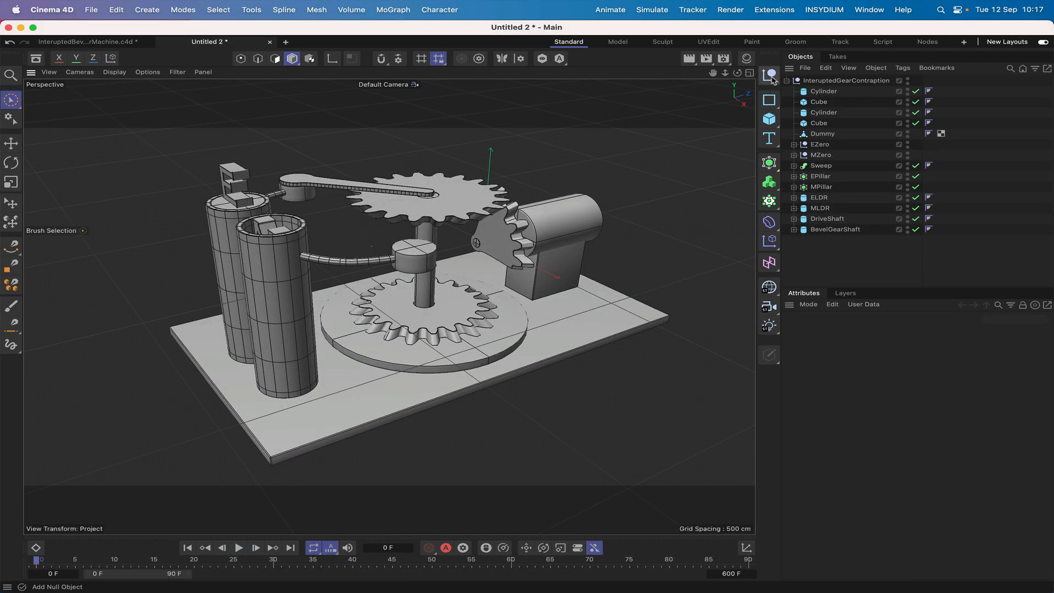
Add a null object to the scene and name it Xpresso
left_click(770, 75)
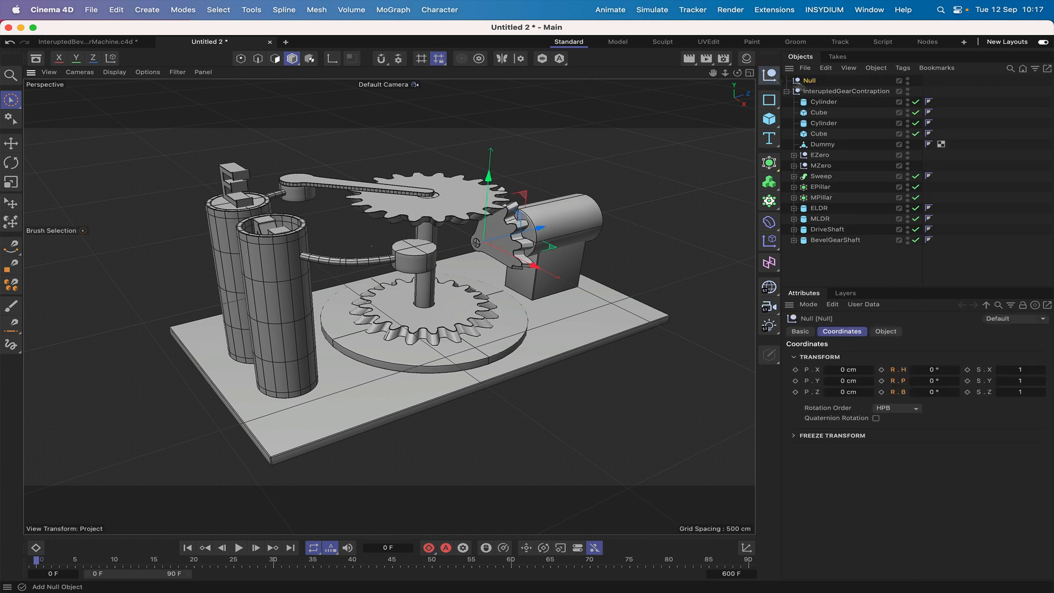
double_click(811, 81)
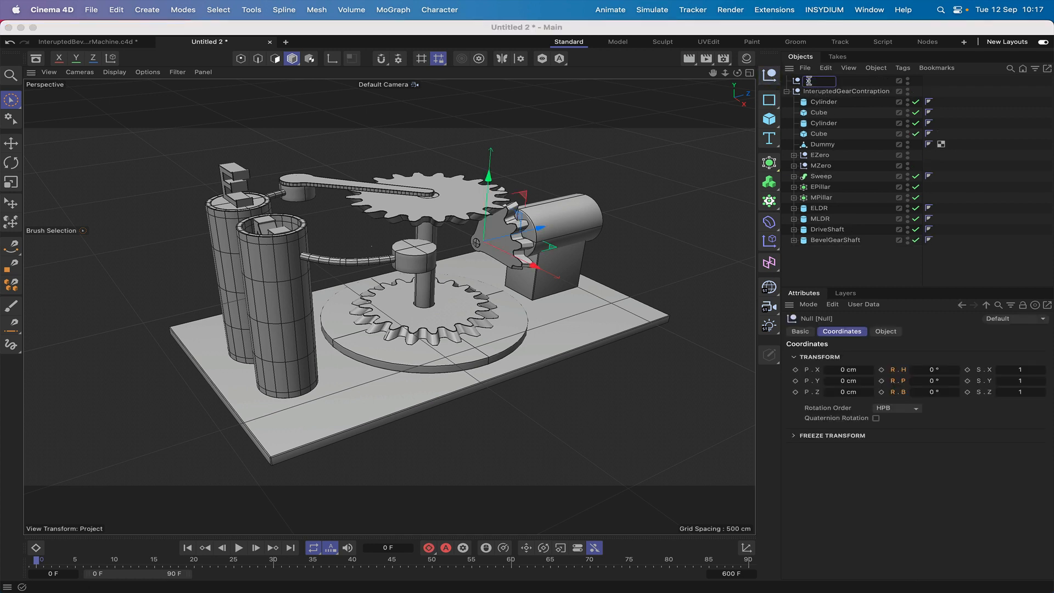
type("Xpresso")
key("Return")
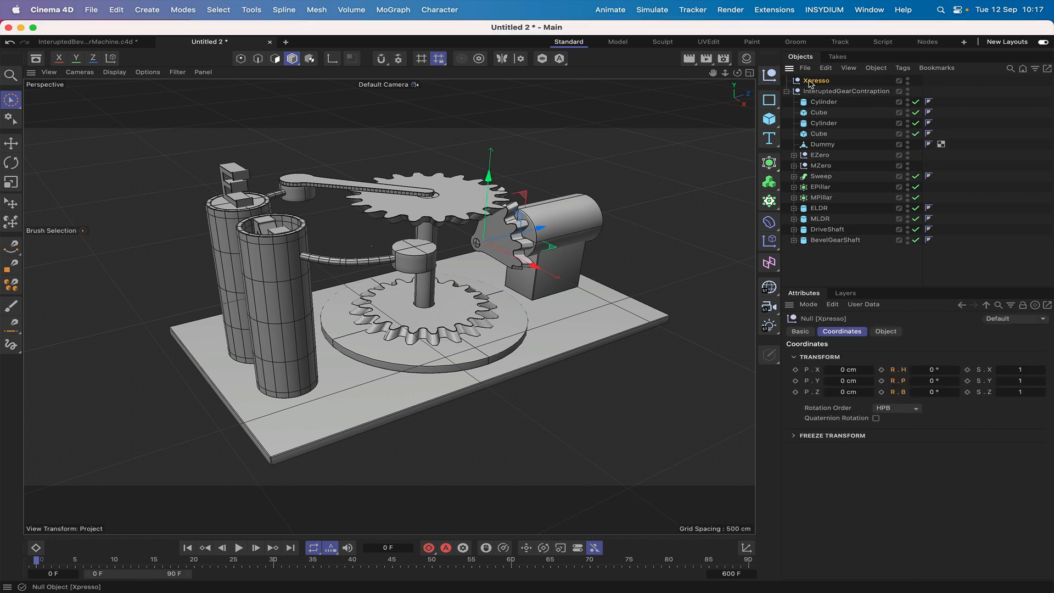
Attach an XPresso tag to the Xpresso null and shrink its editor window so the model stays in view
left_click(902, 67)
mouse_move(929, 197)
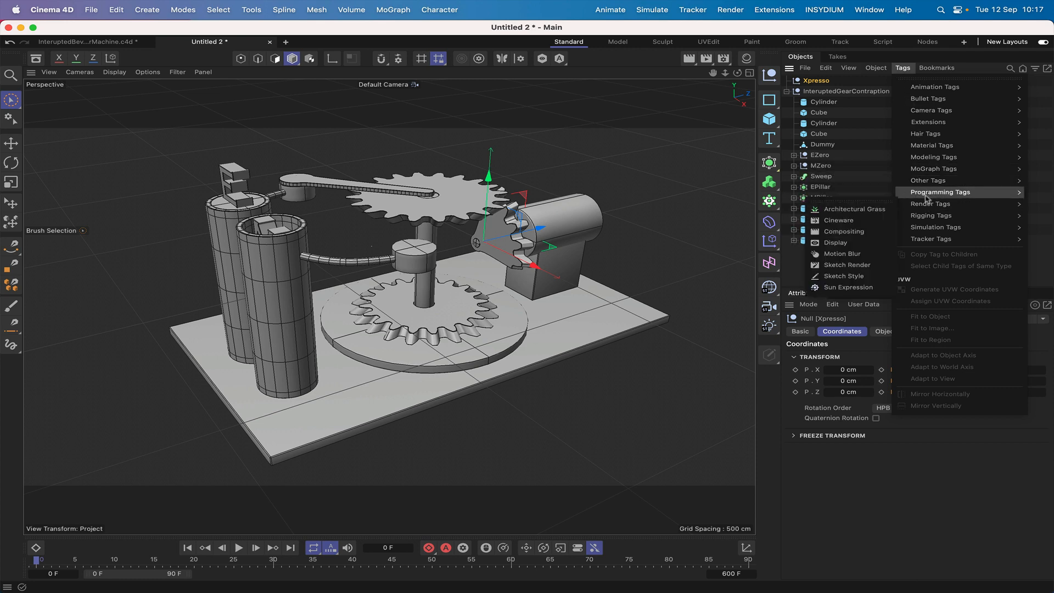
left_click(867, 231)
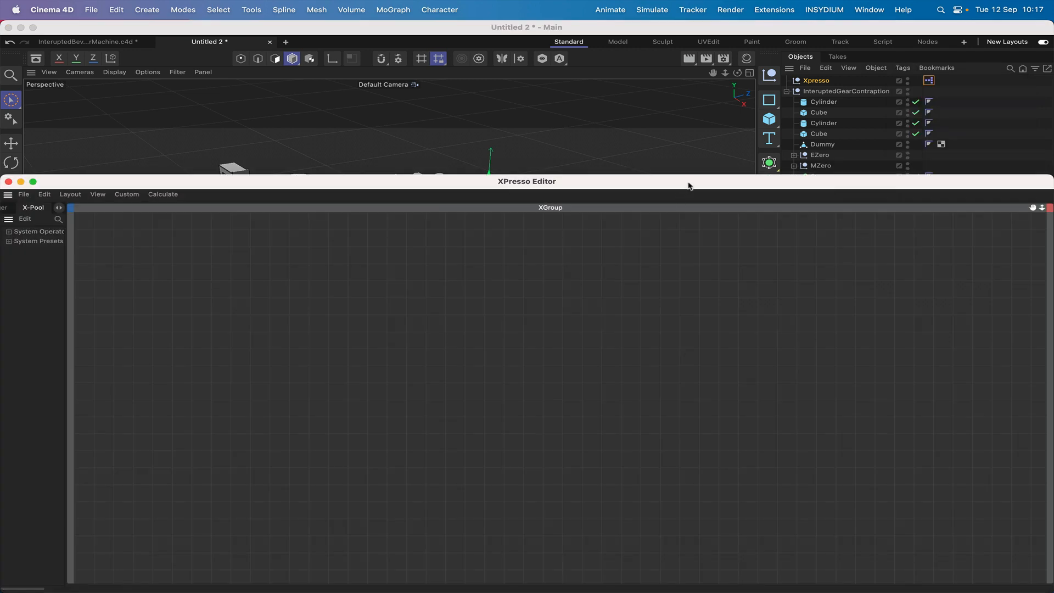
left_click_drag(688, 186, 678, 50)
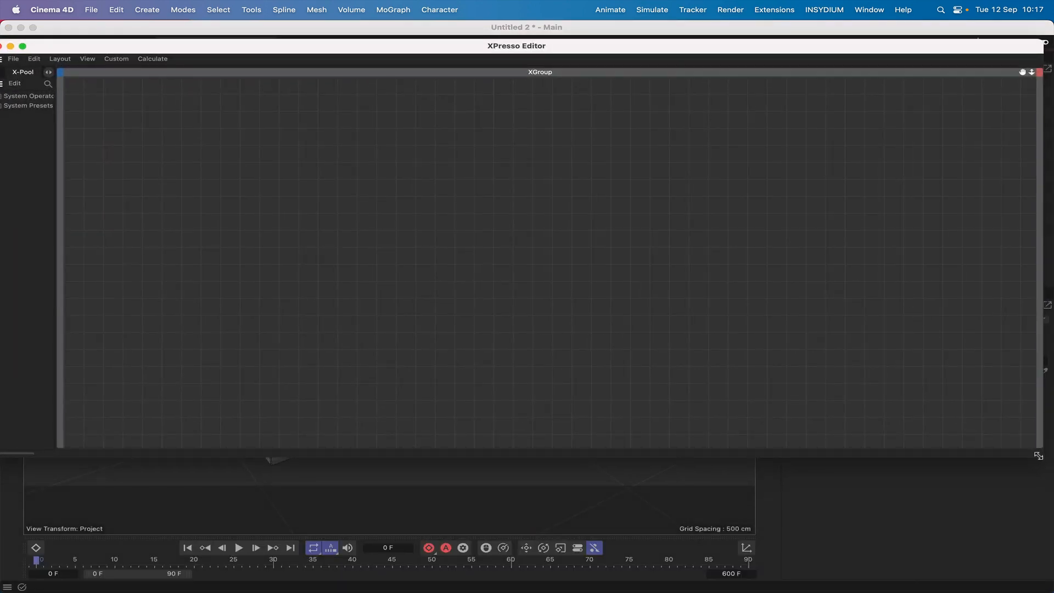
left_click_drag(1038, 456, 549, 174)
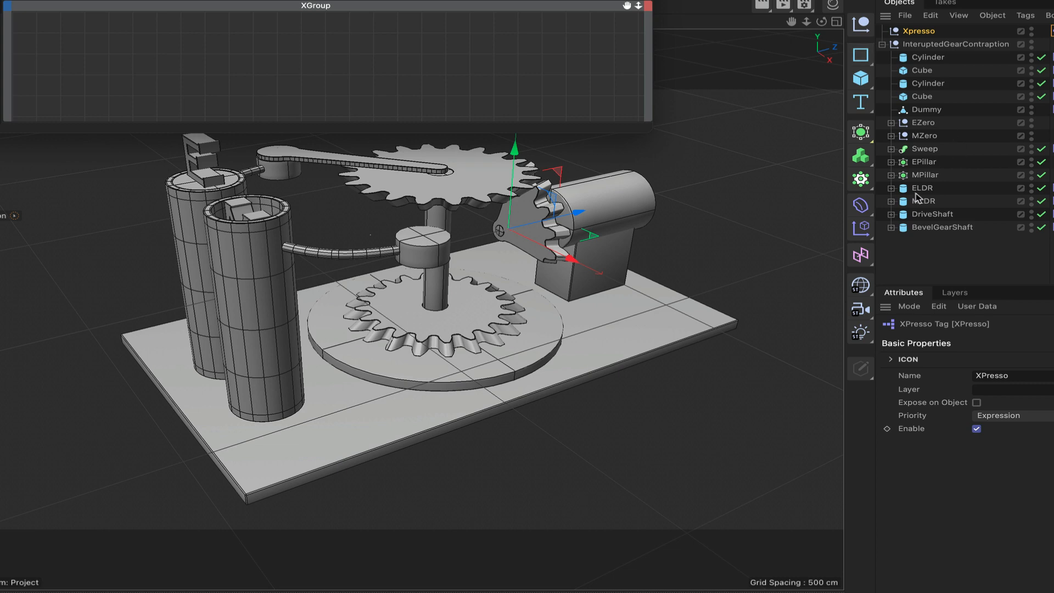
Add the DriveShaft object as a node in the XPresso graph
left_click(927, 218)
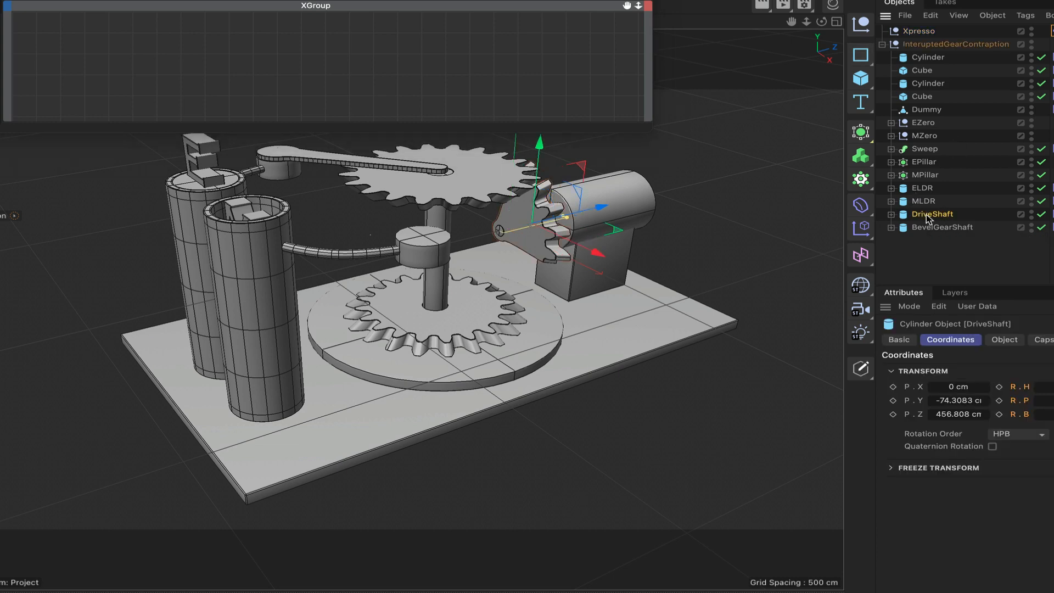
mouse_move(826, 29)
left_mouse_down()
mouse_move(790, 31)
mouse_move(821, 25)
left_mouse_up()
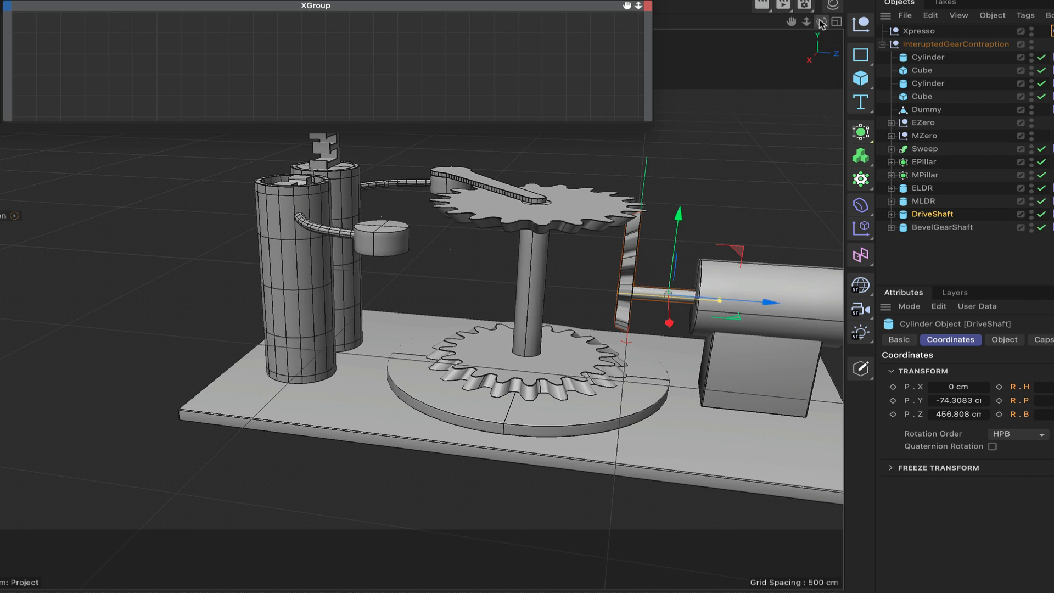
left_click_drag(821, 22, 817, 24)
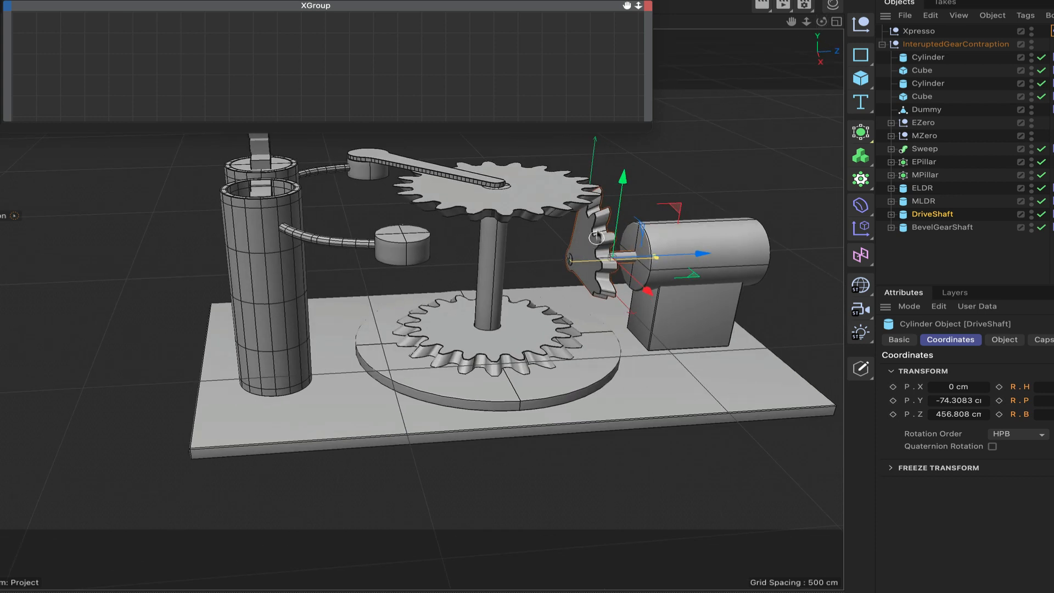
left_click_drag(822, 22, 821, 23)
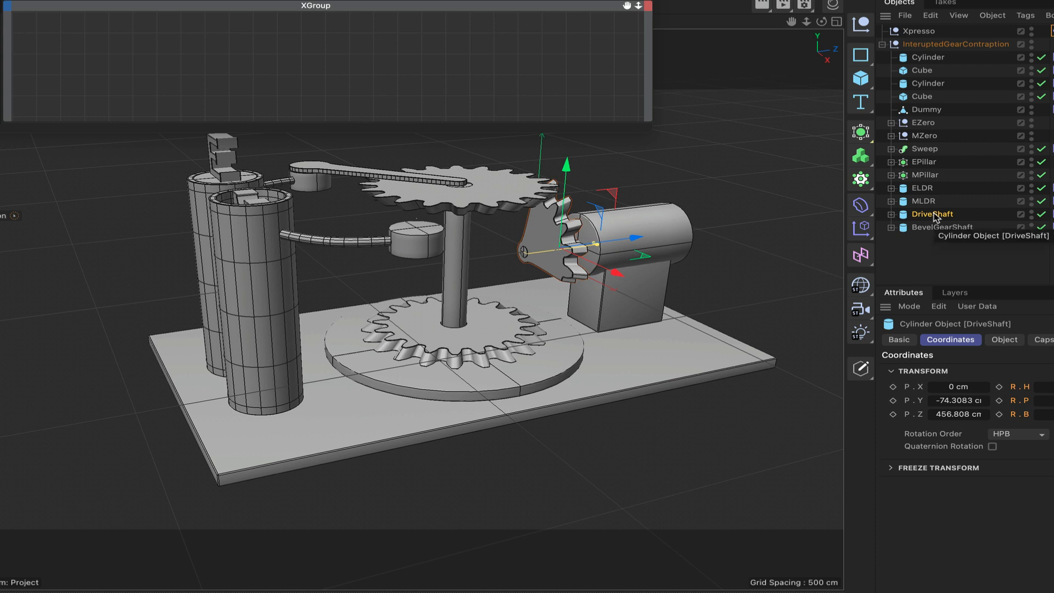
left_click_drag(934, 214, 61, 58)
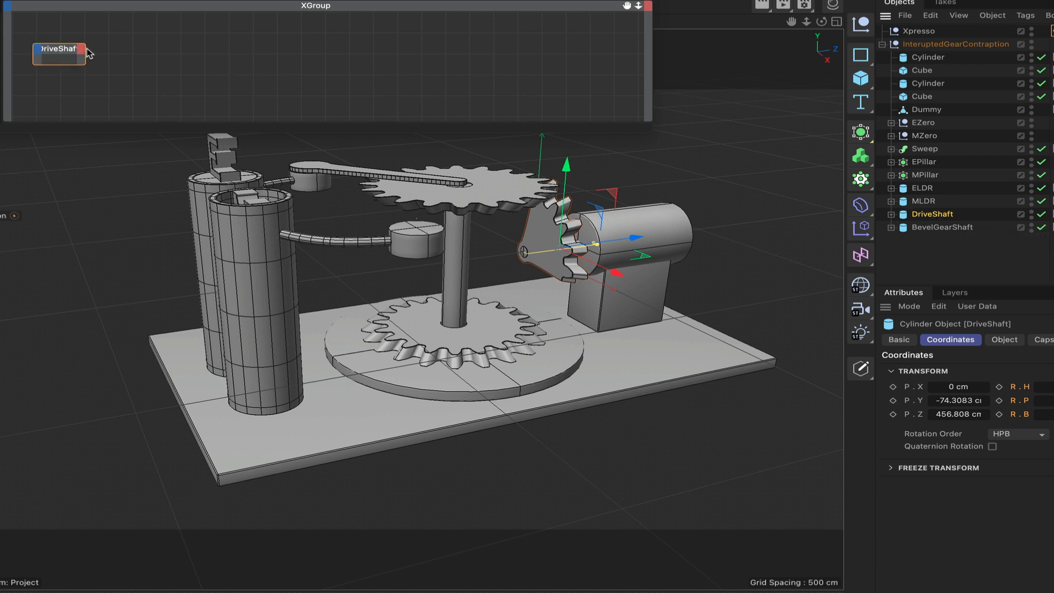
Give the DriveShaft node a Rotation . B output port and expand the node so its labels are readable
left_click(80, 48)
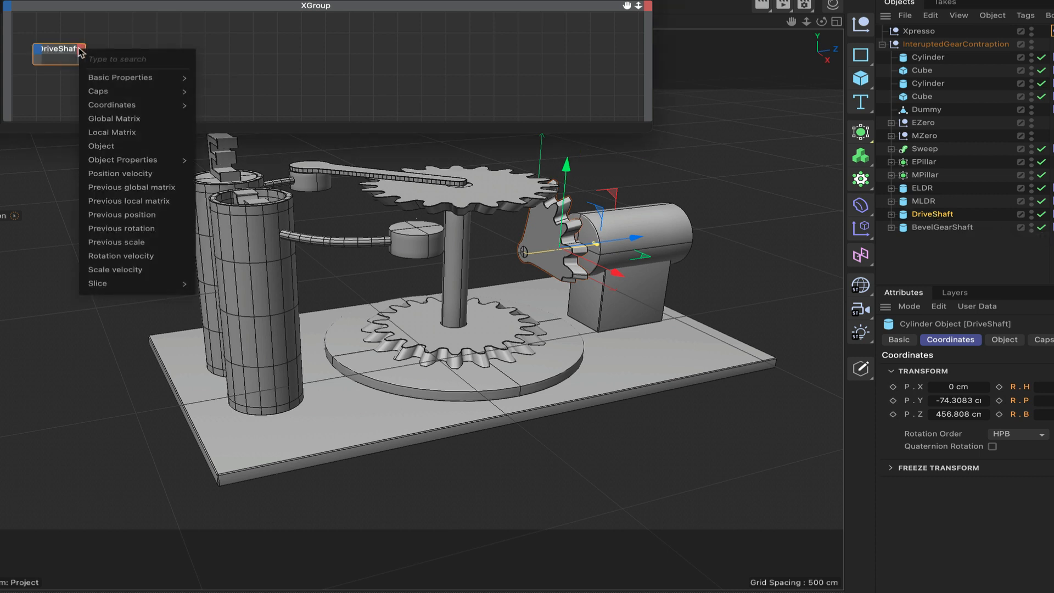
mouse_move(97, 106)
mouse_move(208, 113)
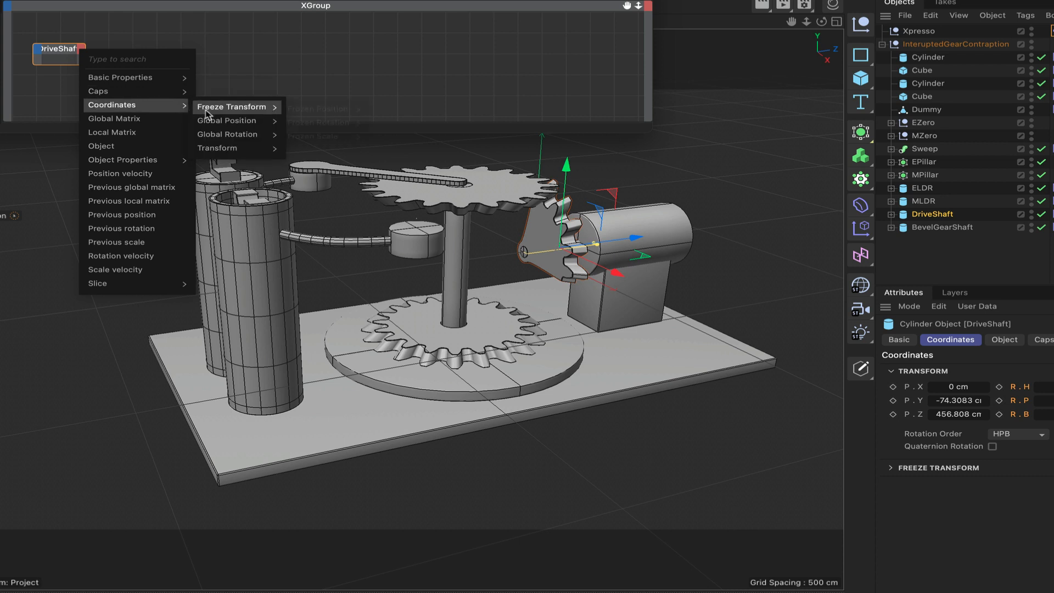
mouse_move(219, 148)
mouse_move(305, 179)
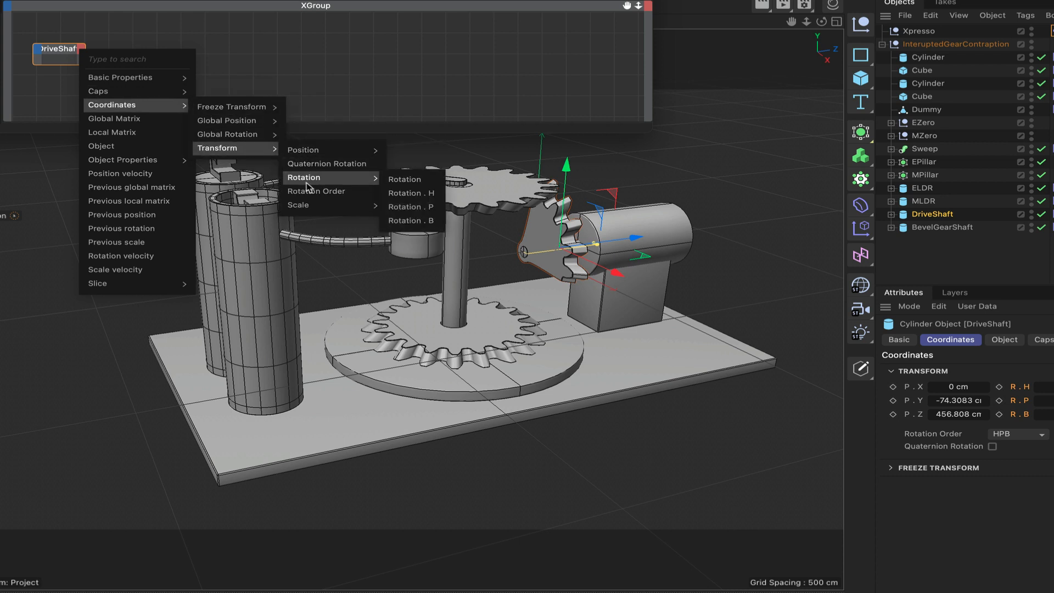
left_click(411, 220)
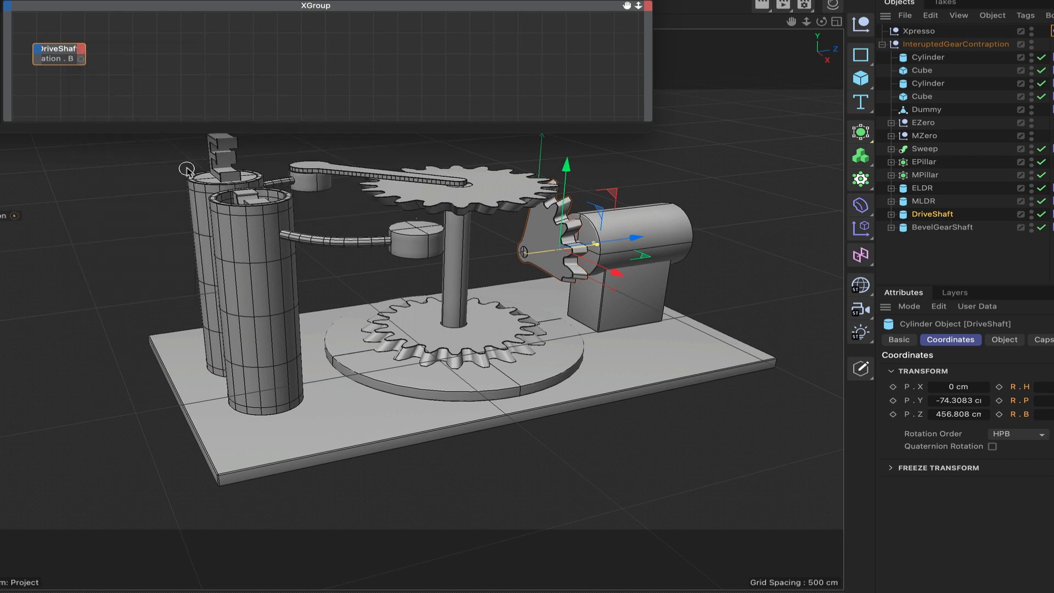
double_click(72, 51)
left_click_drag(71, 51, 72, 60)
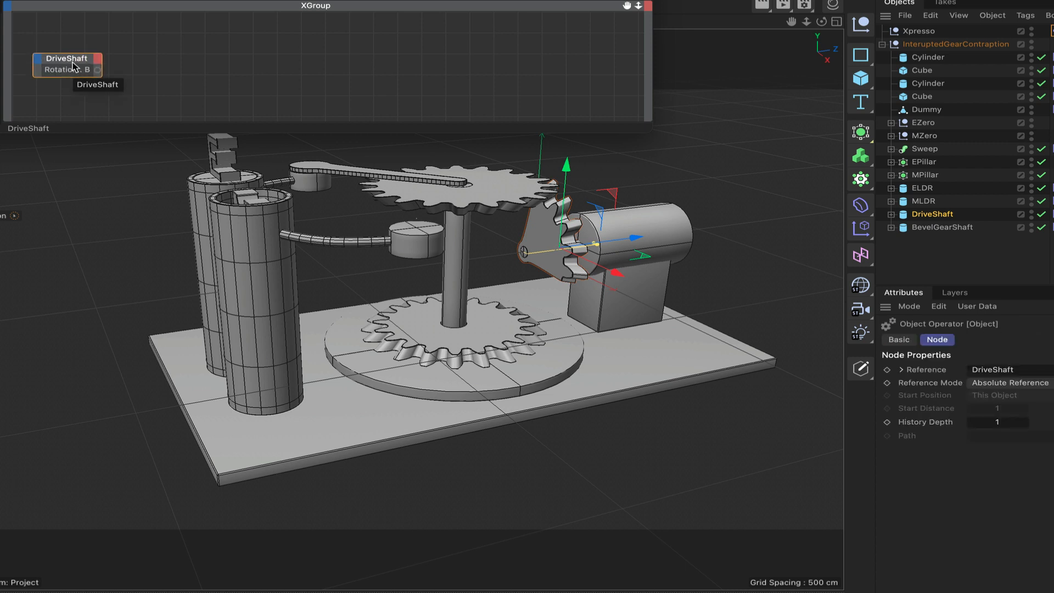
Add an XPresso Math calculation node and place it beside the DriveShaft node
right_click(138, 76)
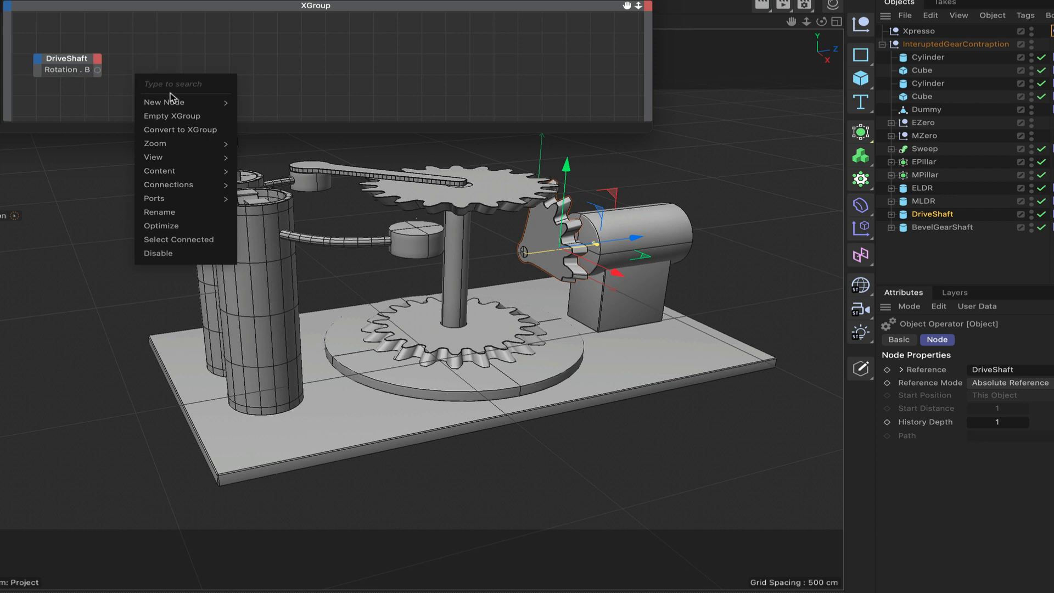
mouse_move(173, 102)
mouse_move(255, 106)
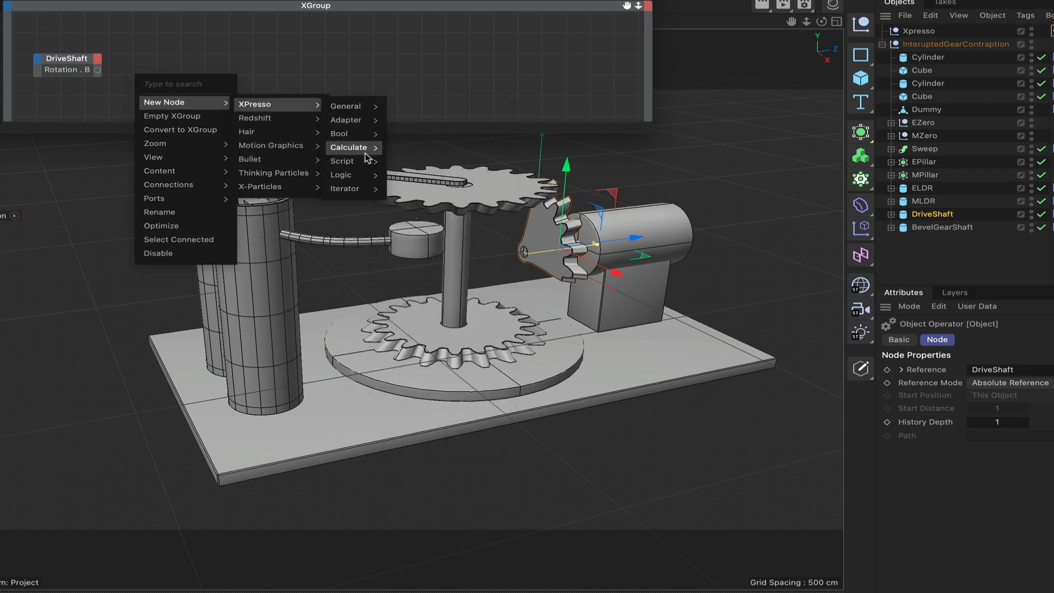
mouse_move(351, 148)
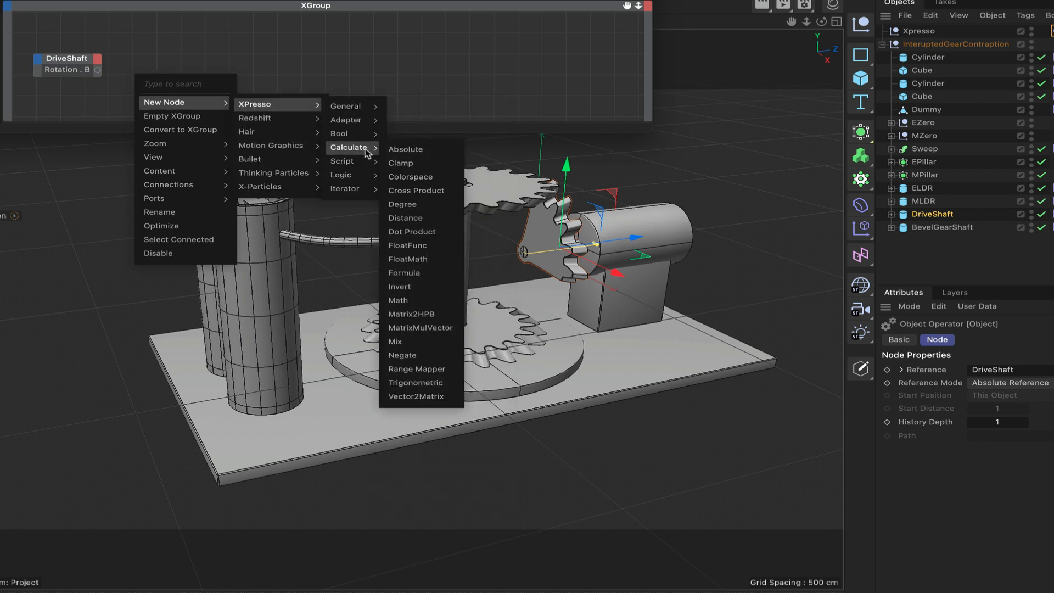
left_click(437, 300)
left_click_drag(128, 59, 170, 58)
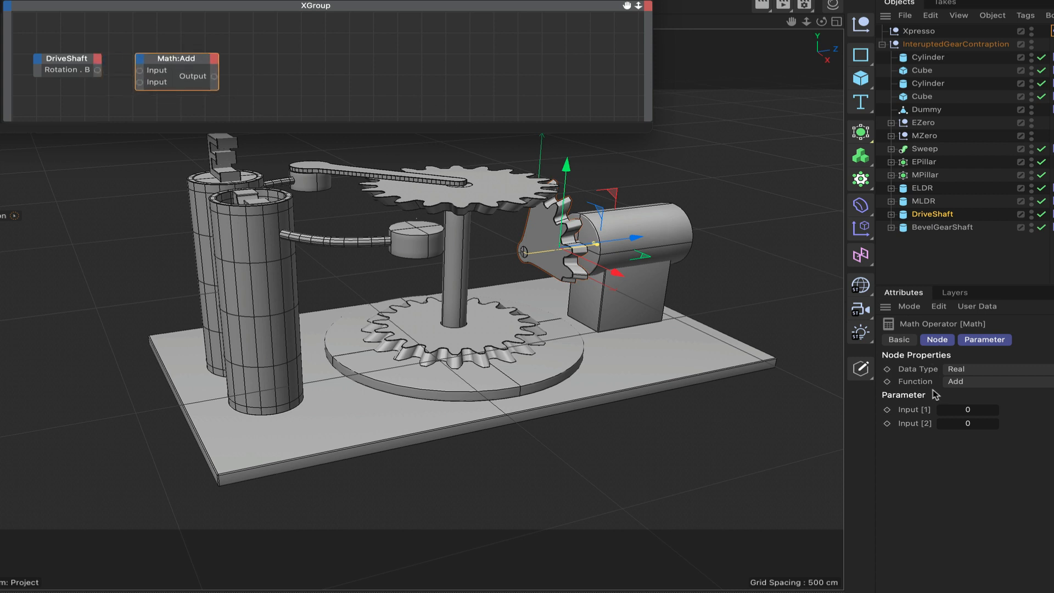
Set the Math node to Modulo with Input [2] at 6.283 and connect DriveShaft's Rotation . B to its first input
left_click(987, 381)
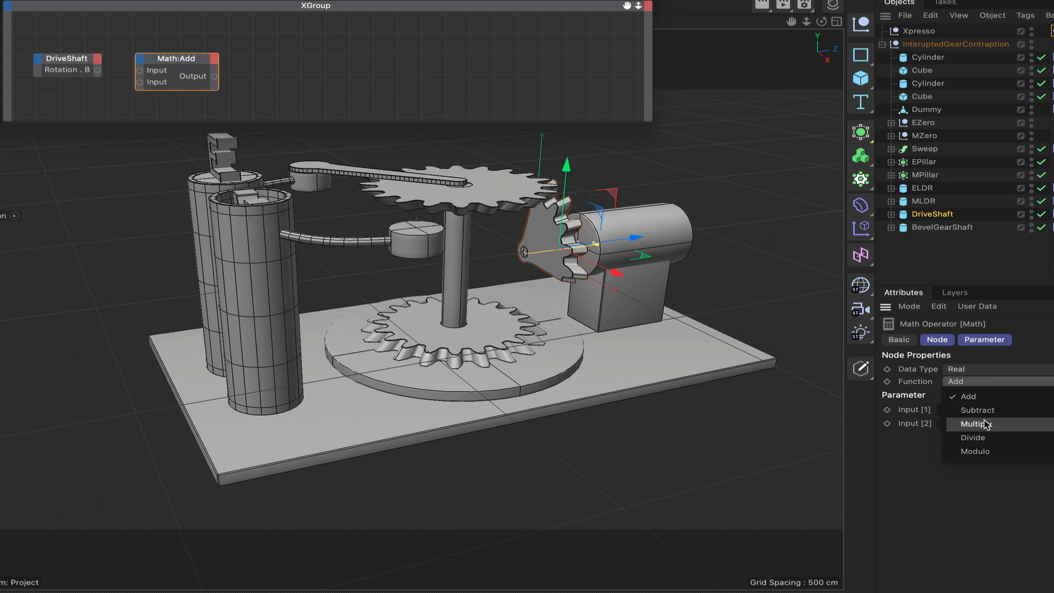
left_click(979, 452)
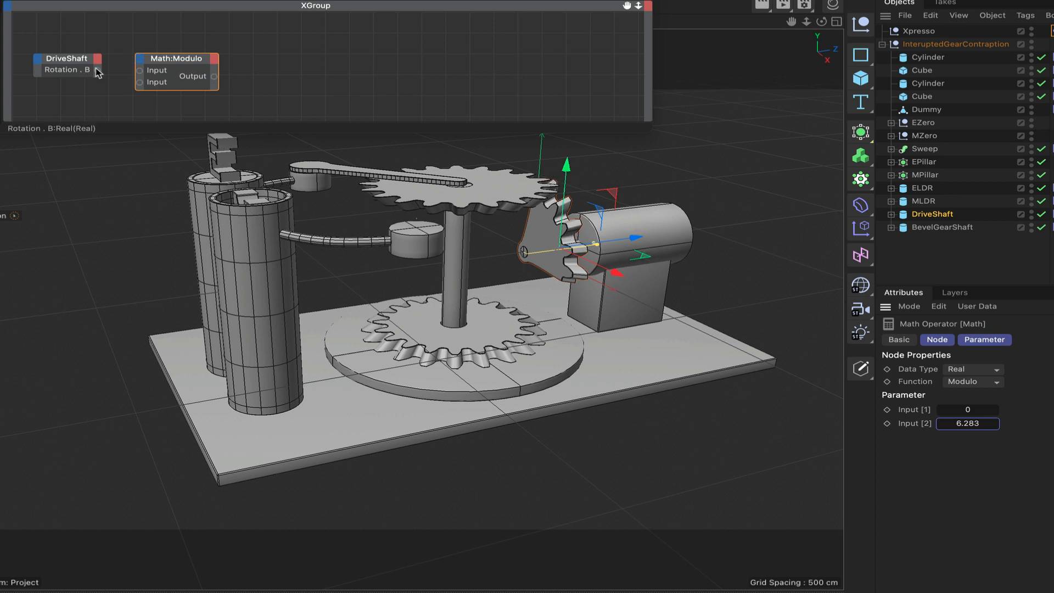
left_click_drag(99, 72, 140, 70)
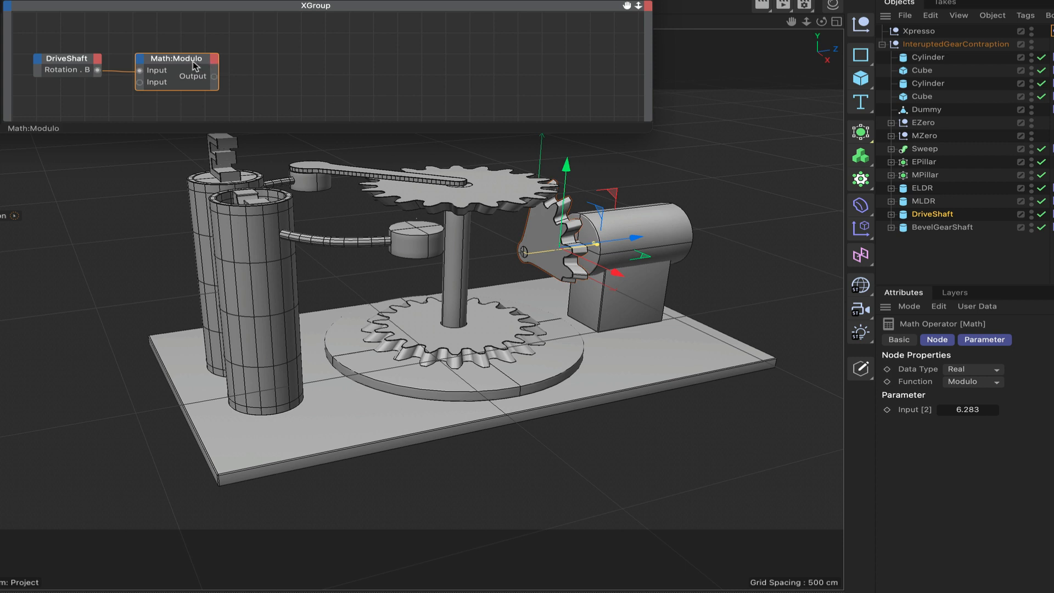
left_click_drag(193, 61, 198, 60)
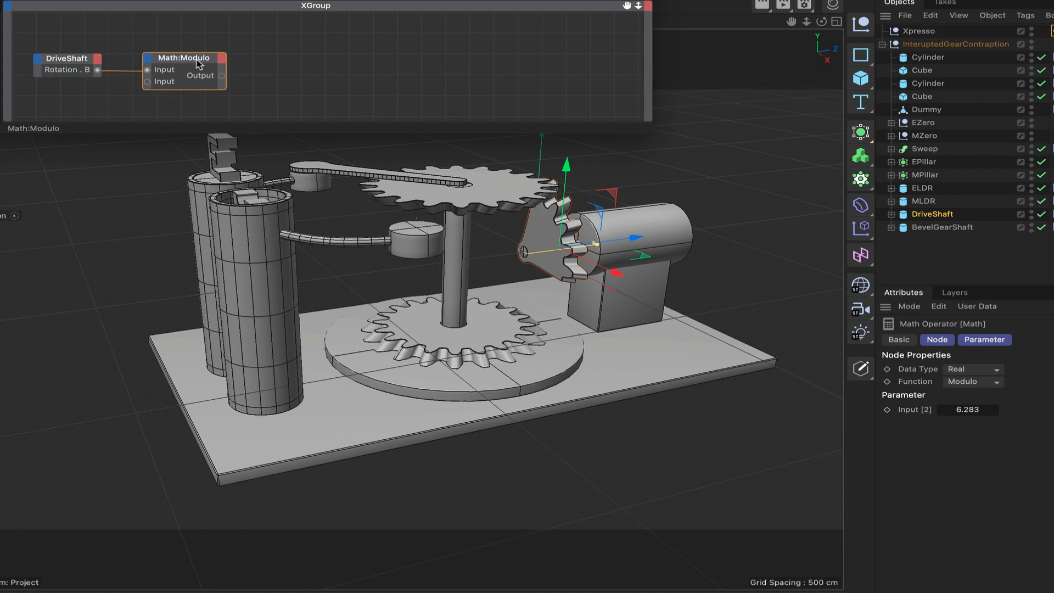
Add a Degree node after the Math:Modulo node and connect the Modulo output to its input
right_click(261, 85)
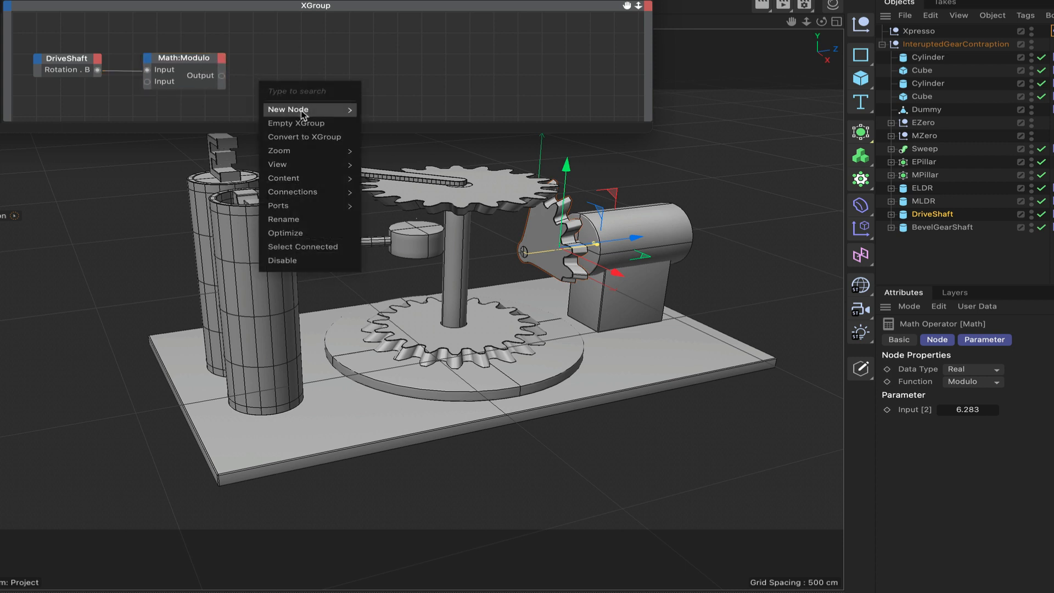
mouse_move(352, 109)
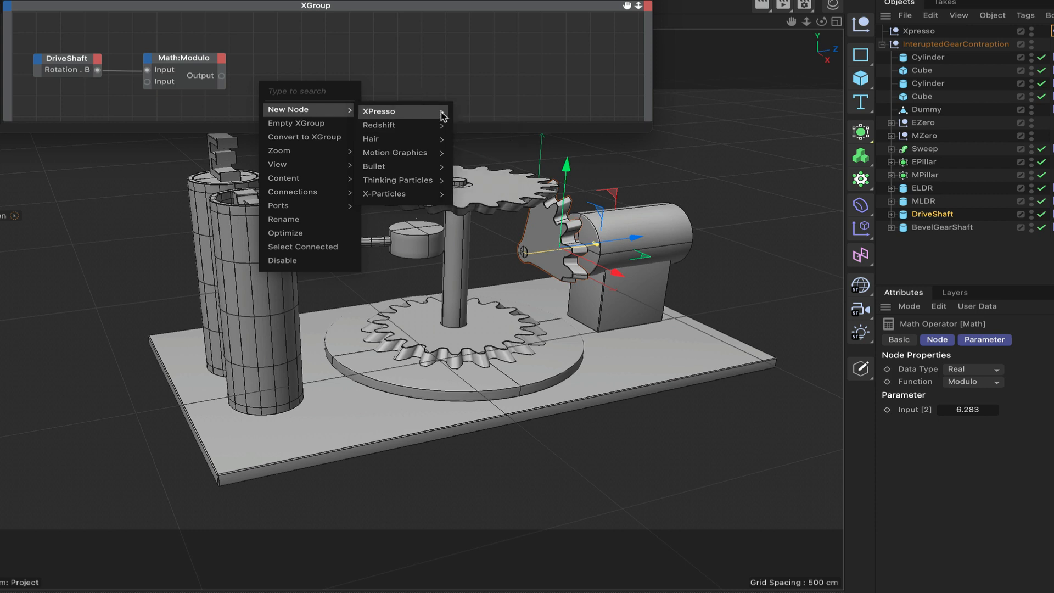
mouse_move(403, 111)
mouse_move(473, 155)
left_click(527, 212)
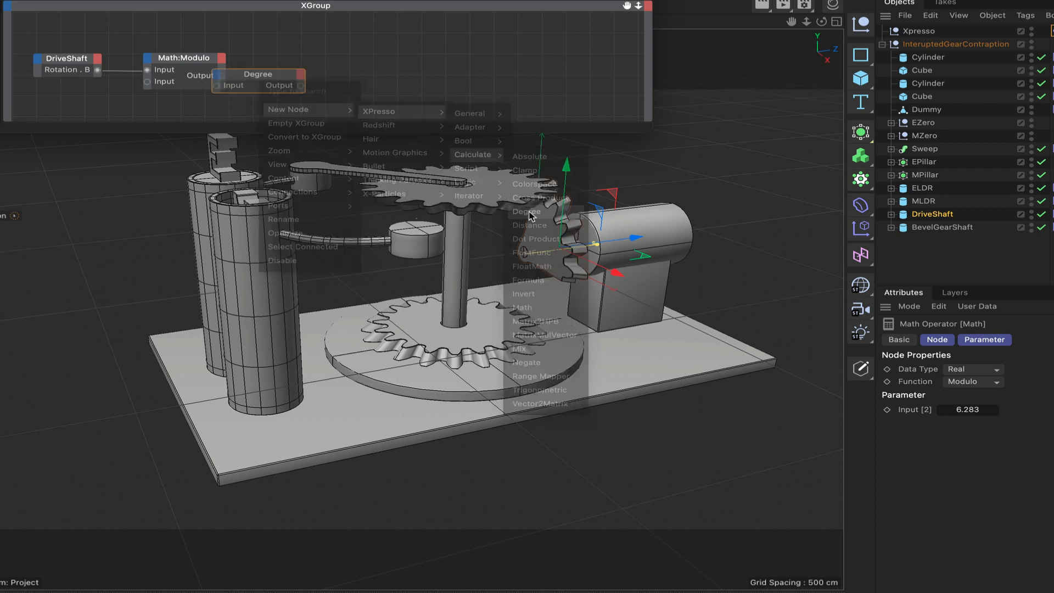
left_click_drag(295, 86, 312, 70)
left_click_drag(222, 76, 266, 78)
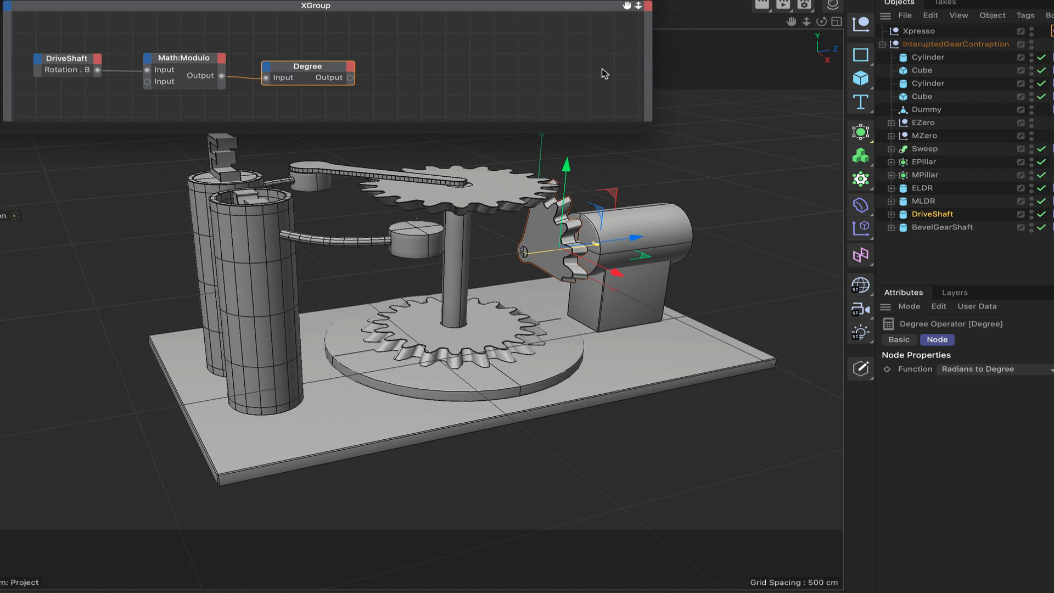
Enlarge the XPresso editor and build a column of four Compare nodes by adding one and duplicating it
left_click_drag(648, 127, 729, 257)
right_click(421, 85)
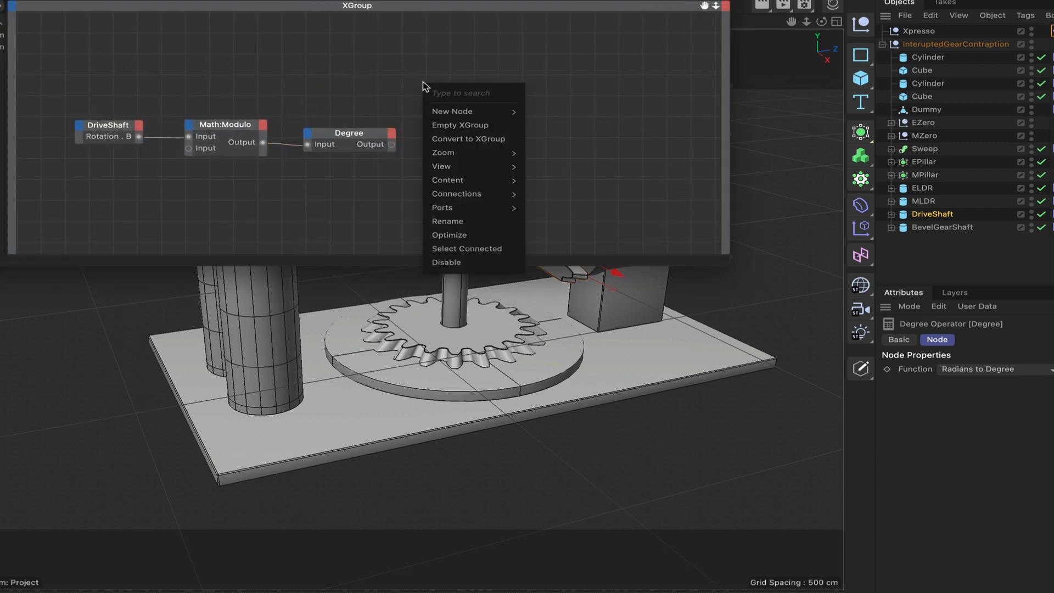
mouse_move(445, 113)
mouse_move(581, 114)
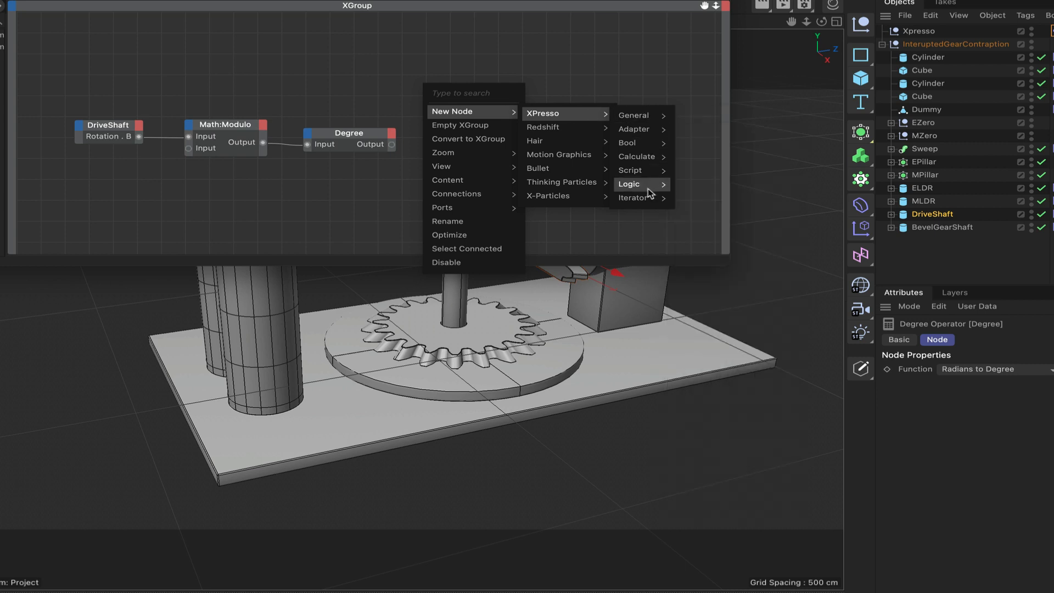
mouse_move(652, 191)
left_click(695, 190)
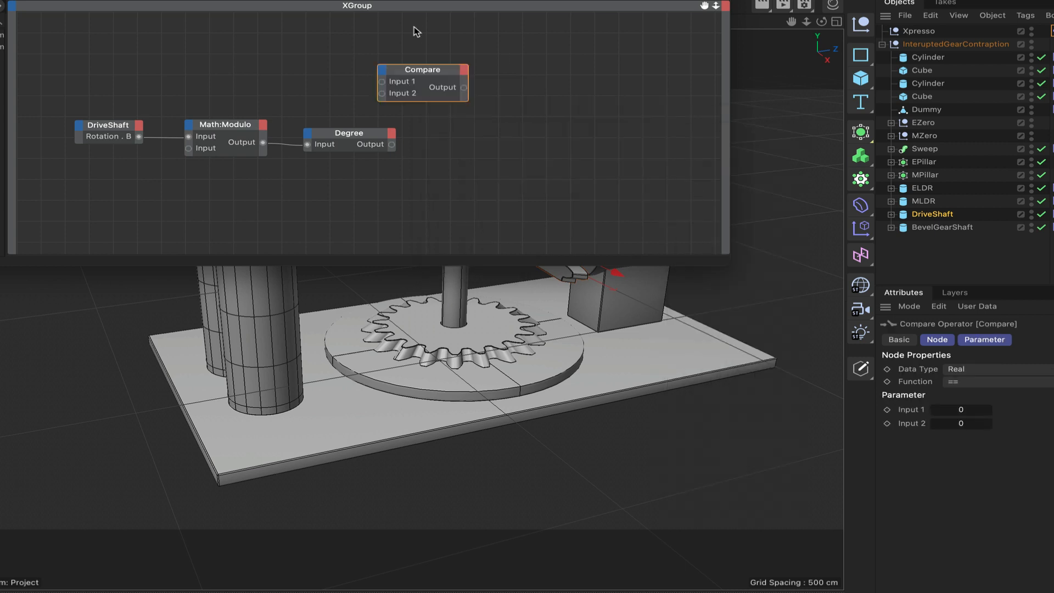
left_click_drag(415, 74, 465, 211)
left_click_drag(469, 132, 470, 163)
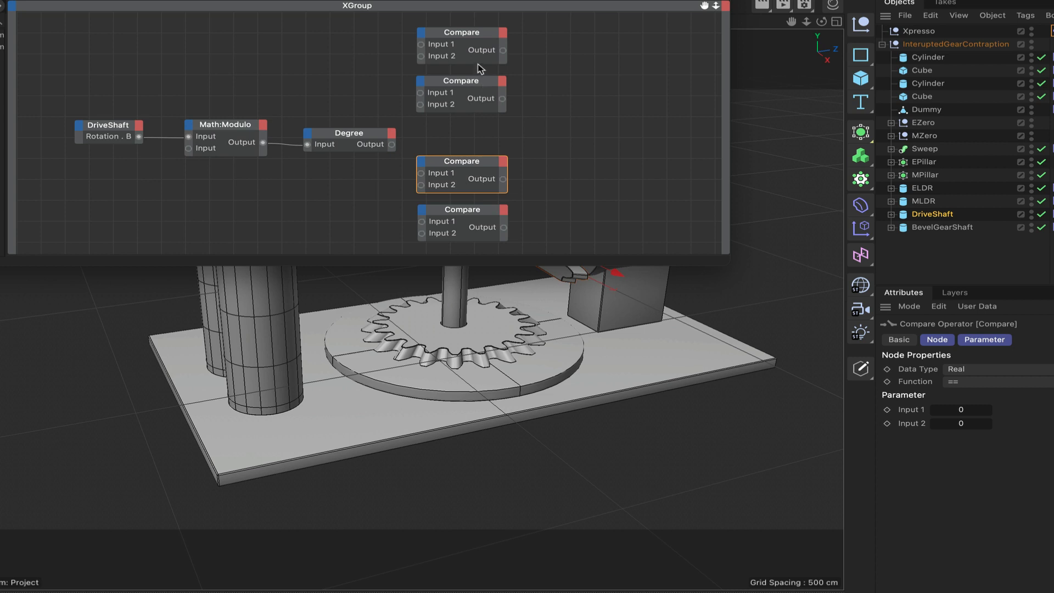
Shift the DriveShaft, Modulo and Degree nodes away from the Compare column and connect the Degree output to Input 1 of all four Compare nodes
left_click_drag(120, 84, 367, 184)
left_click_drag(367, 137, 346, 126)
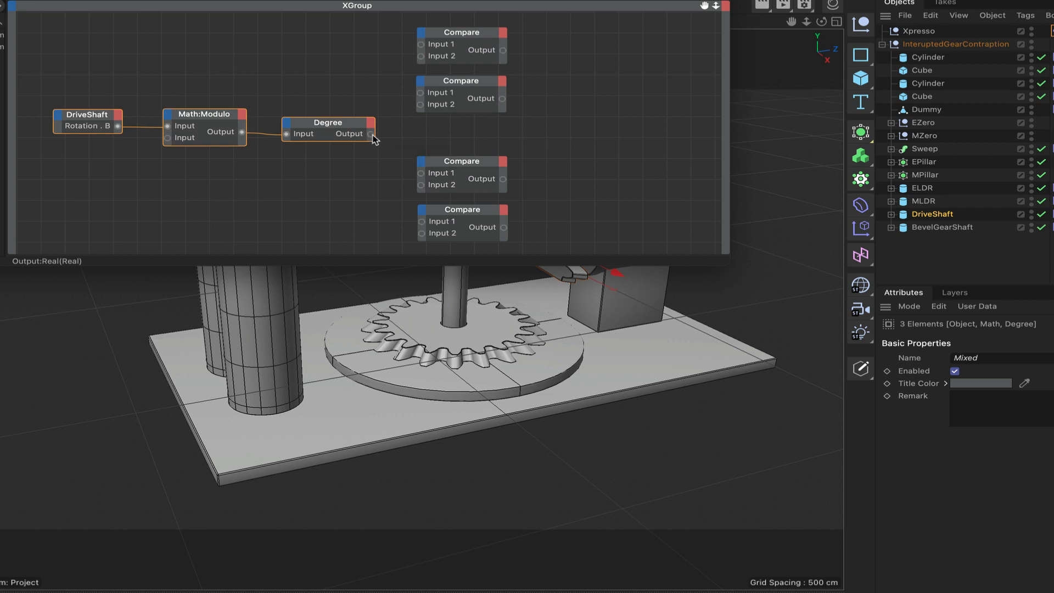
left_click_drag(372, 136, 420, 45)
left_click_drag(371, 134, 421, 93)
left_click_drag(371, 135, 421, 223)
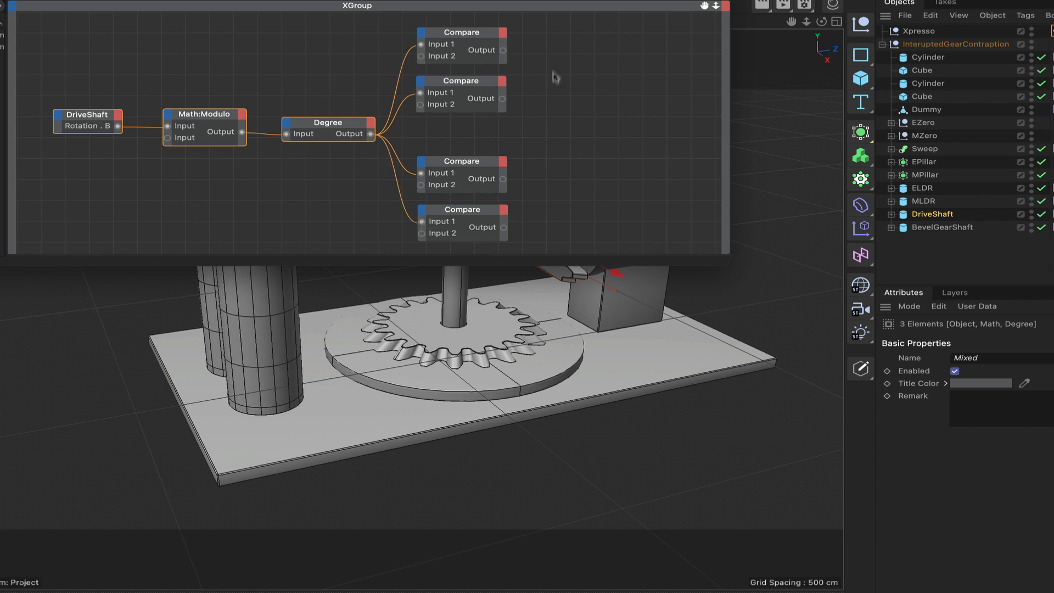
Set the function of the first Compare node in the column to <=
left_click(492, 34)
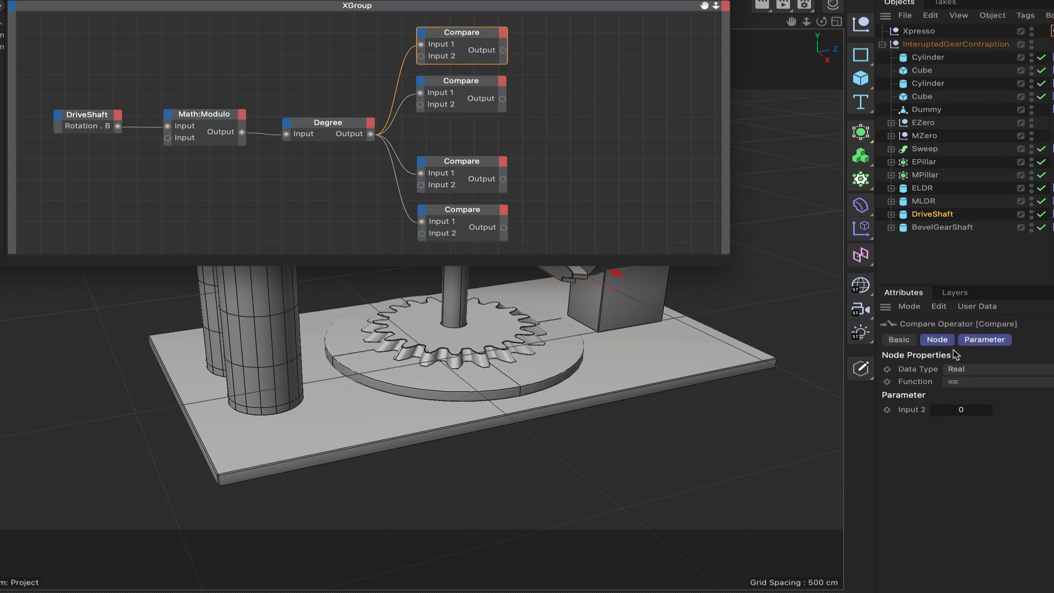
left_click(977, 383)
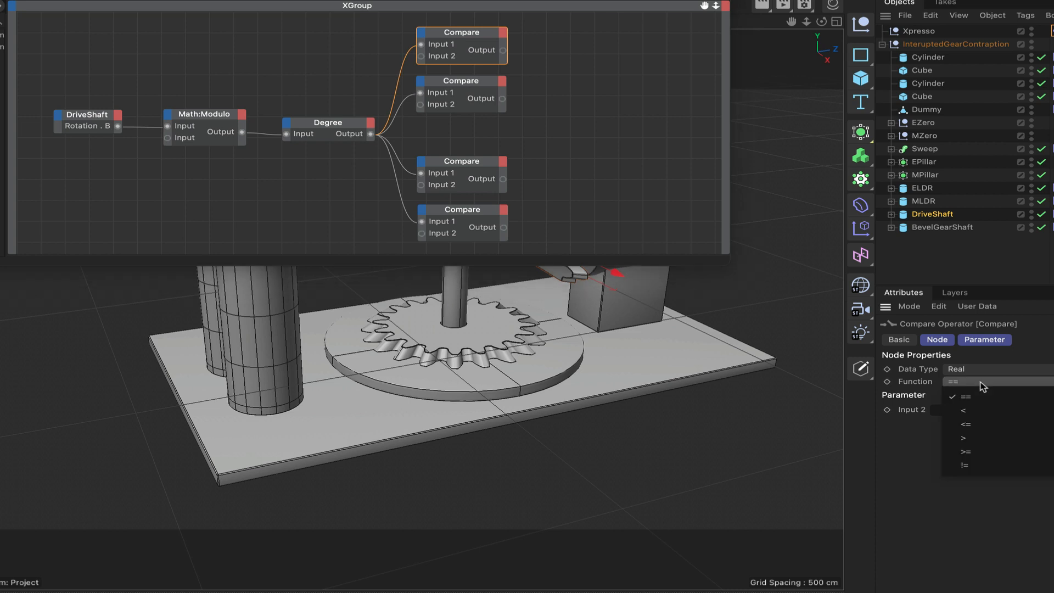
left_click(970, 425)
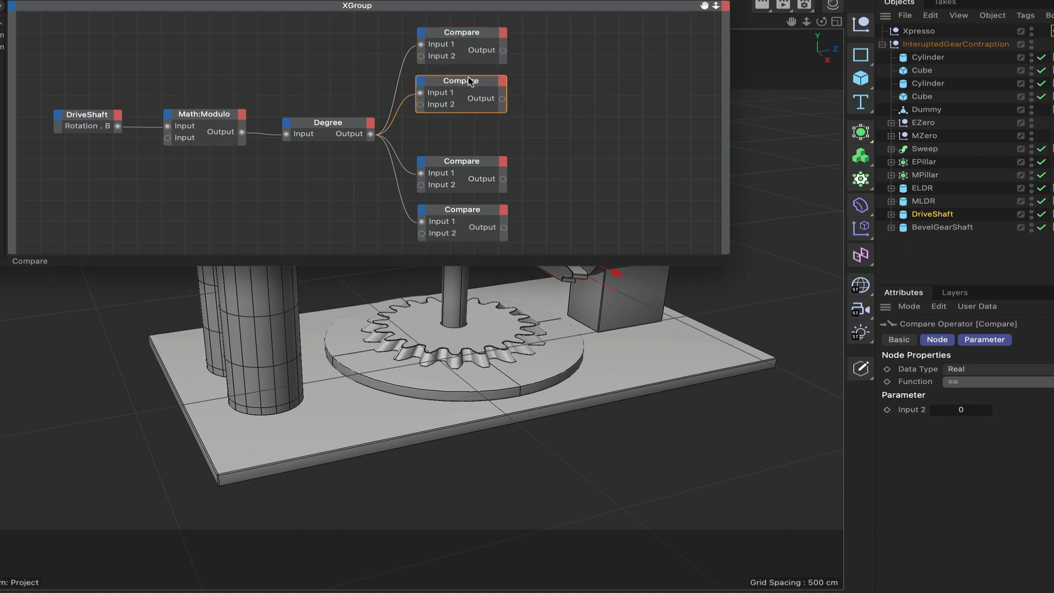
Set the second Compare node's function to >= and its Input 2 to -107
left_click(468, 83)
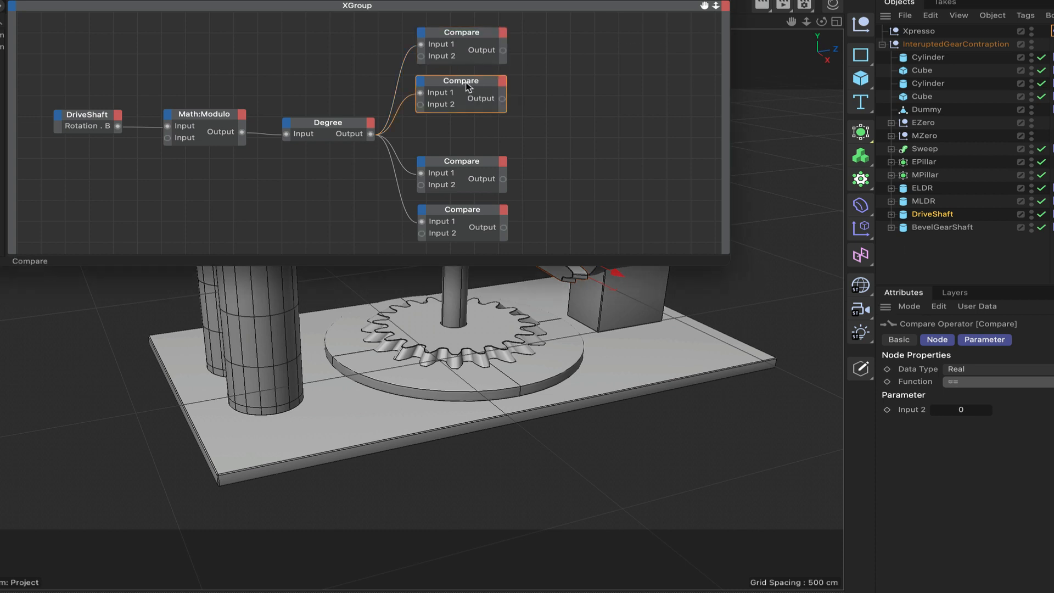
left_click(969, 382)
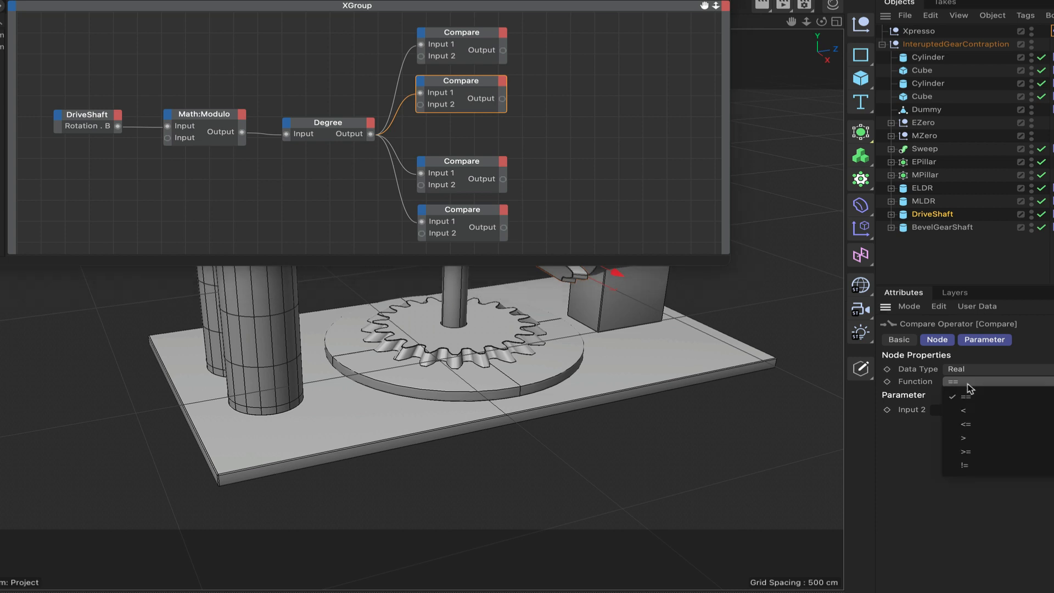
left_click(965, 451)
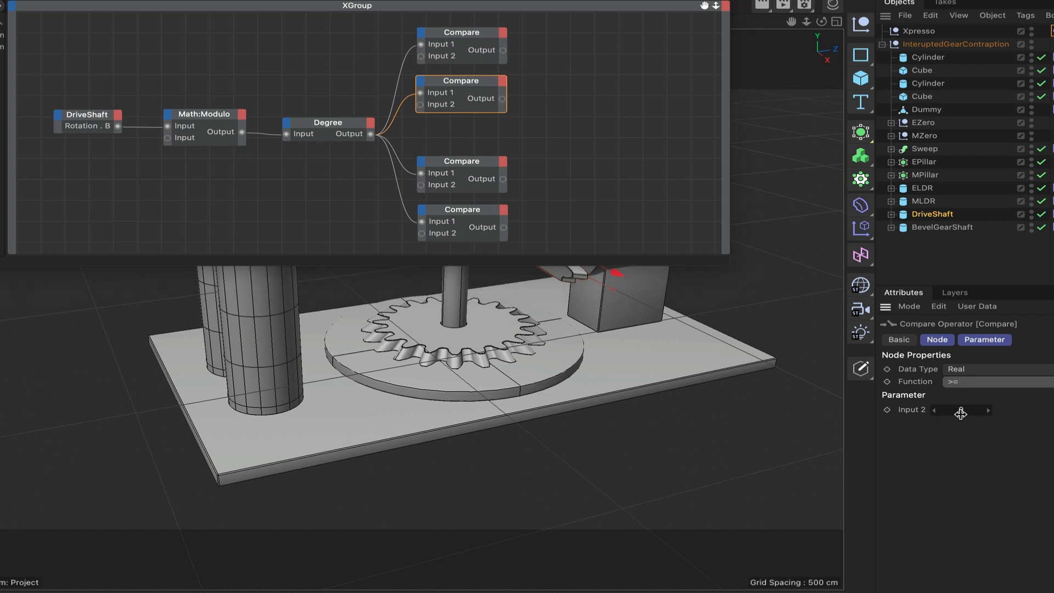
left_click(960, 410)
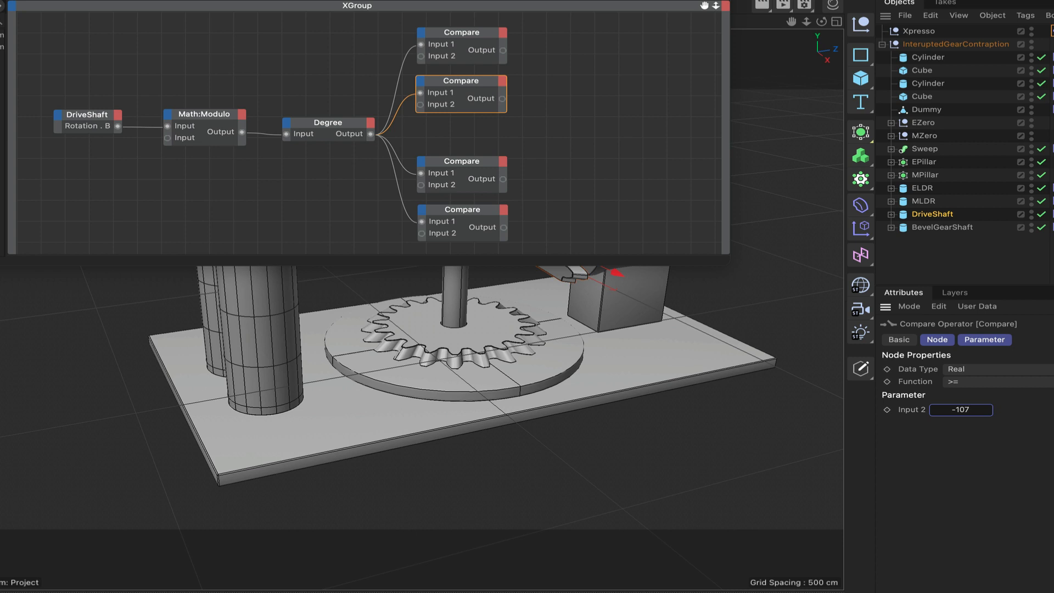
Set the third Compare node's function to <= and its Input 2 to -182
left_click(476, 165)
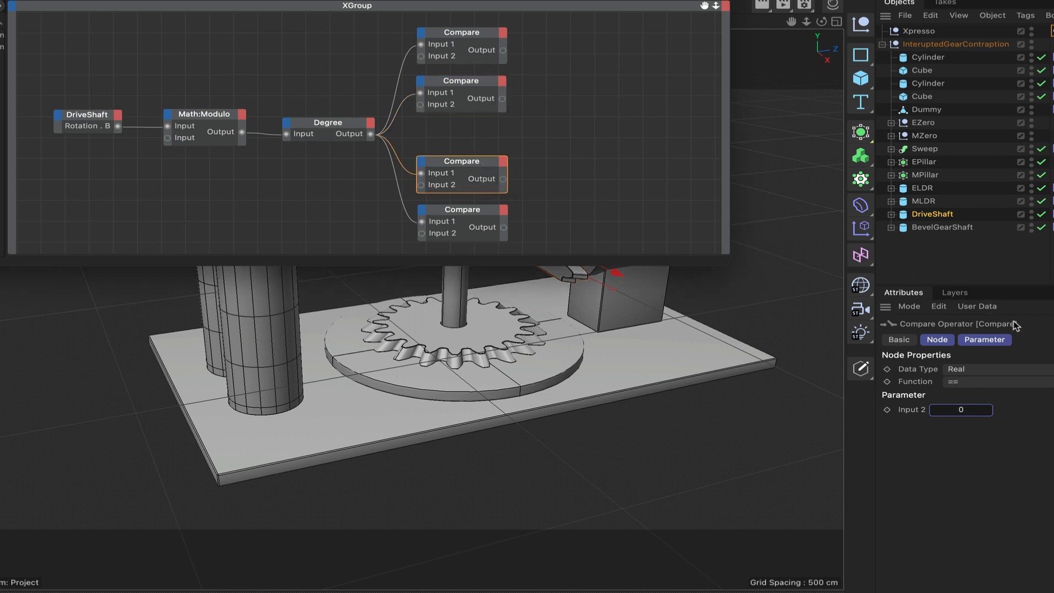
left_click(1006, 384)
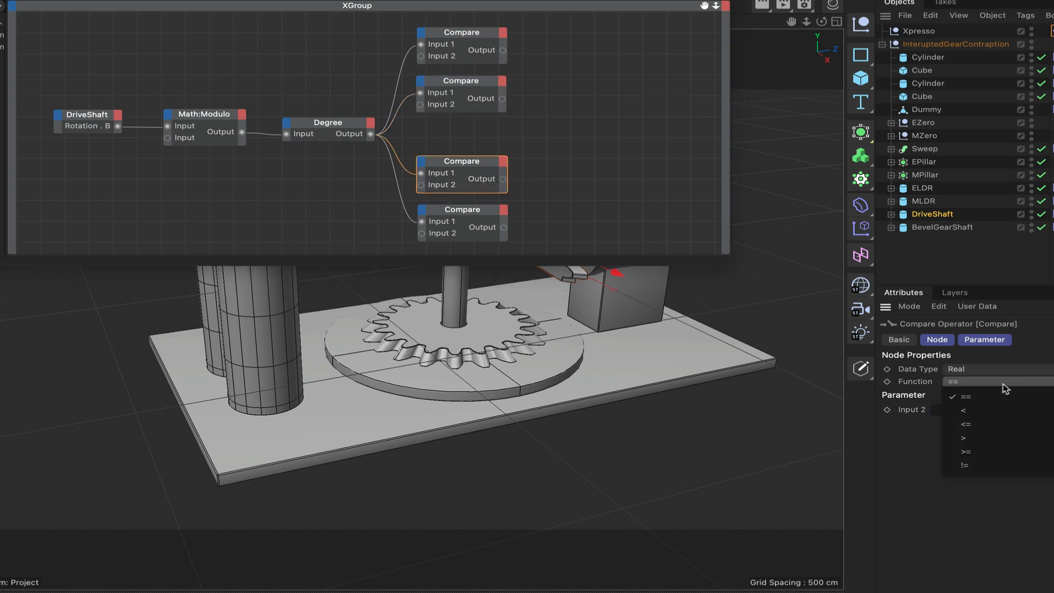
left_click(994, 430)
left_click(969, 410)
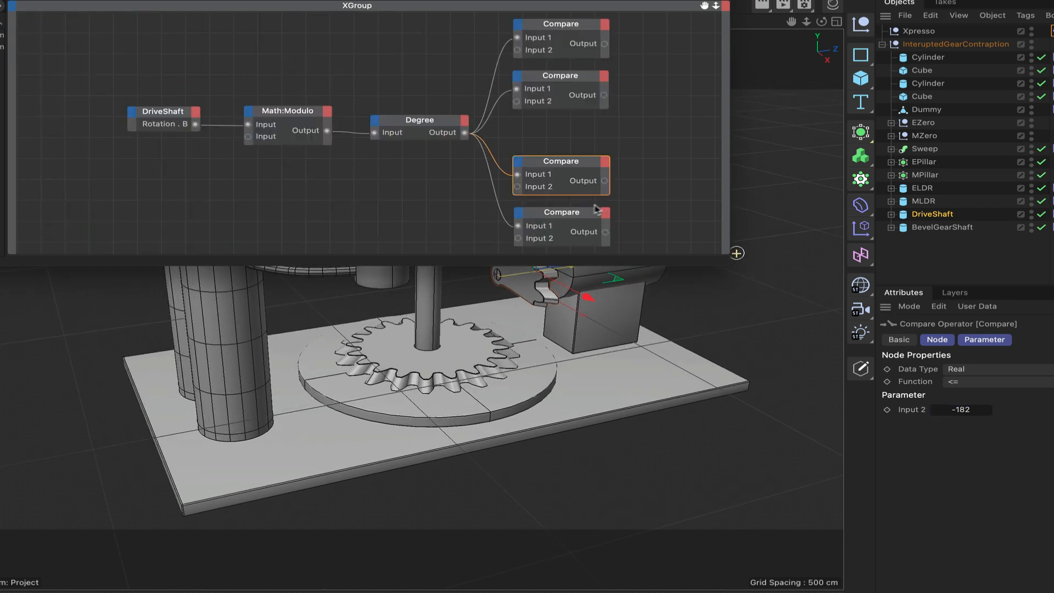
Set the fourth Compare node's function to >= and its Input 2 to -289
left_click(596, 211)
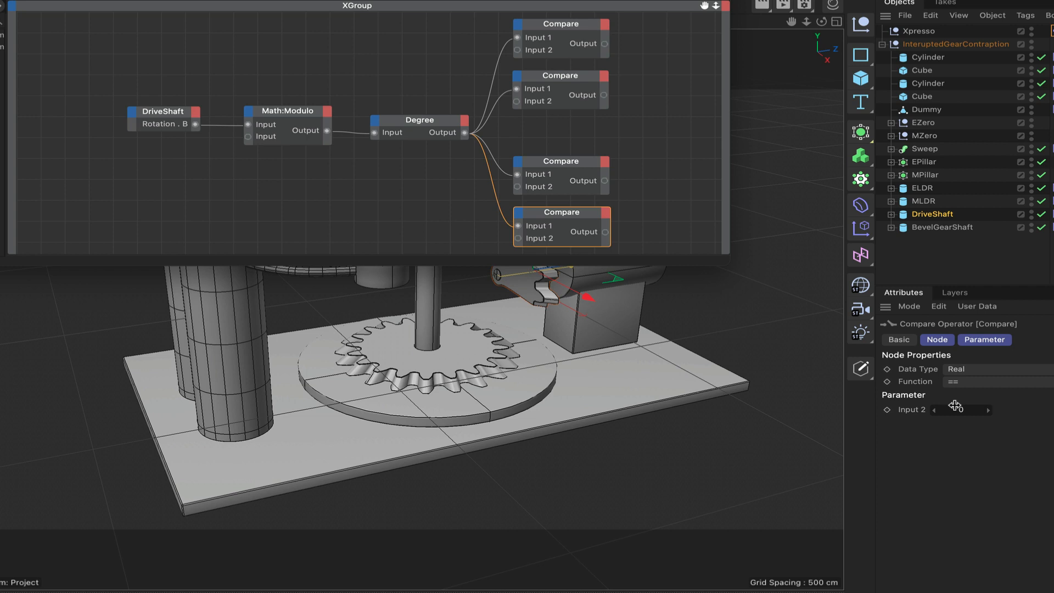
left_click(966, 380)
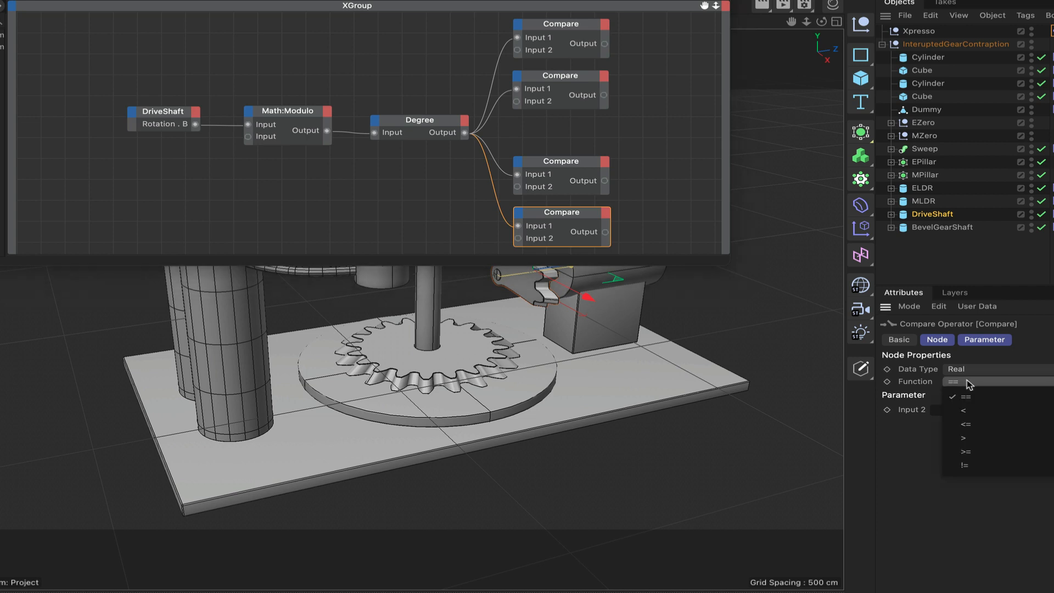
left_click(980, 439)
left_click(973, 409)
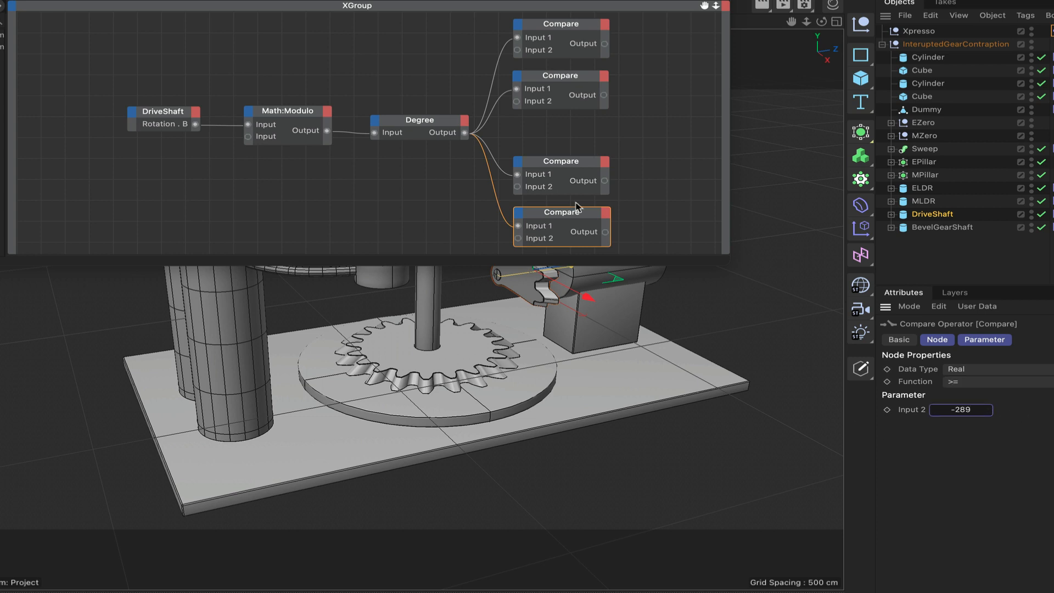
Move the XPresso editor clear of the gears, review the first Compare node, and rotate the DriveShaft to R.B -9° to test the upper gear's engagement
left_click_drag(549, 1, 202, 0)
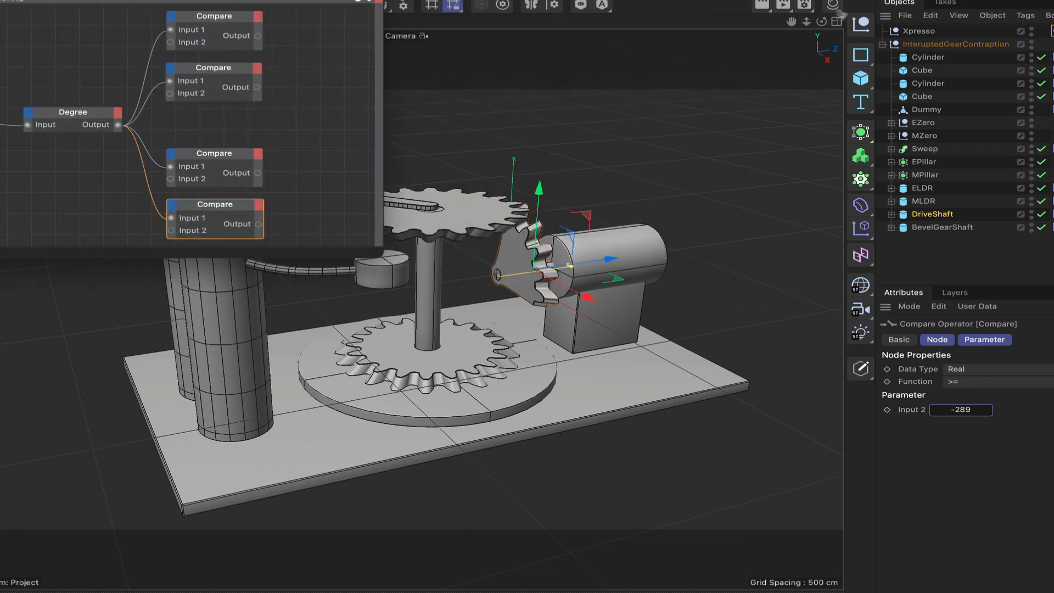
left_click_drag(821, 22, 708, 26)
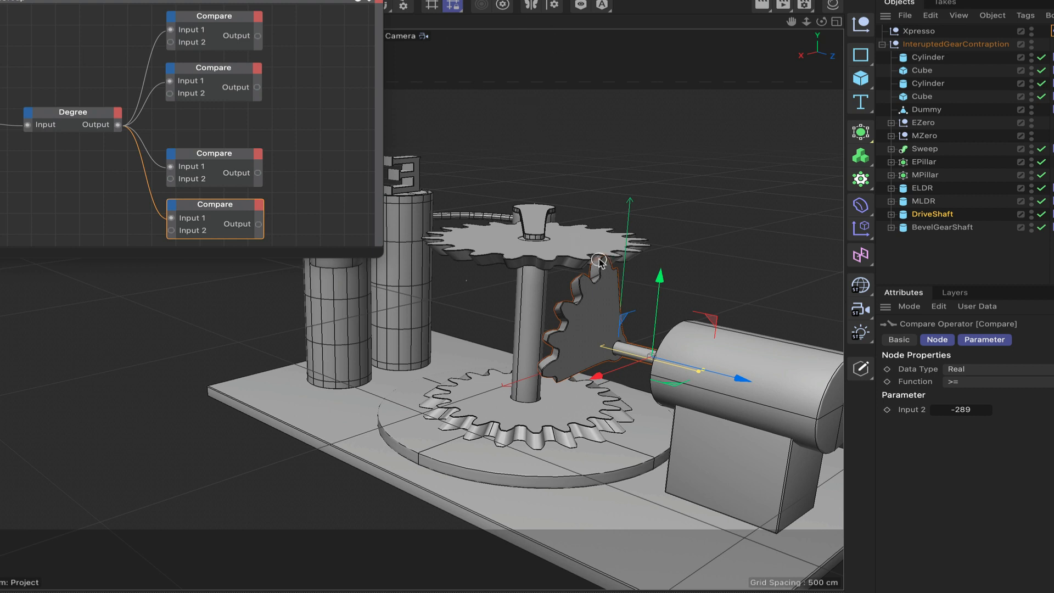
left_click(237, 15)
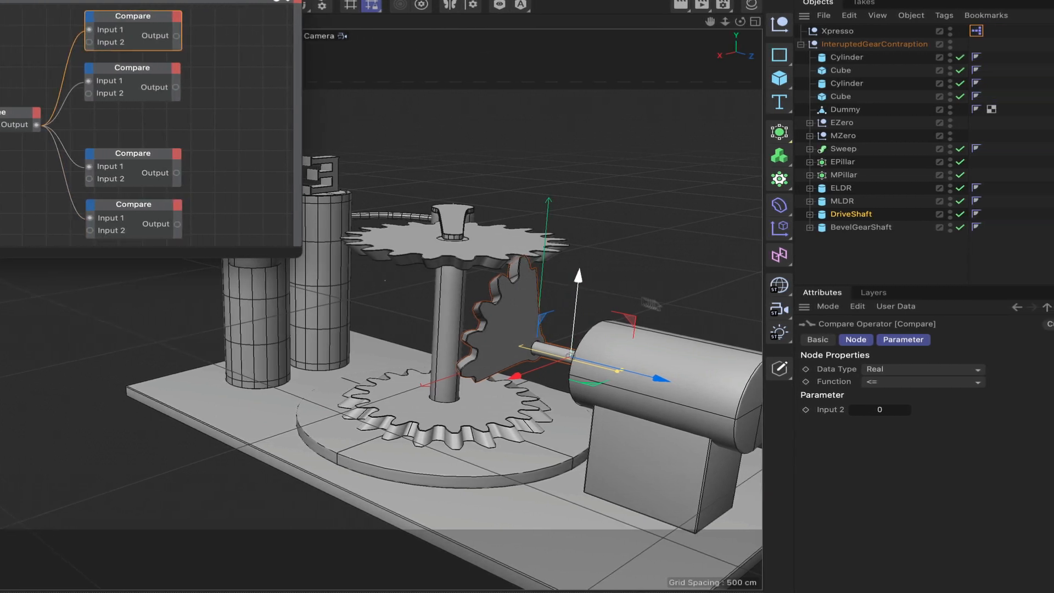
left_click(850, 214)
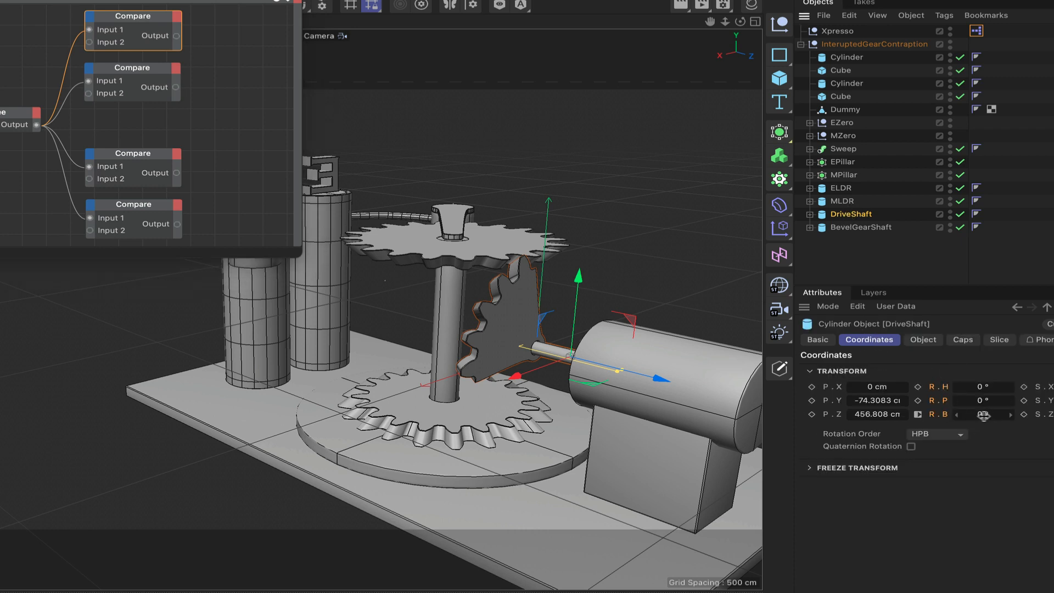
left_click_drag(986, 415, 971, 416)
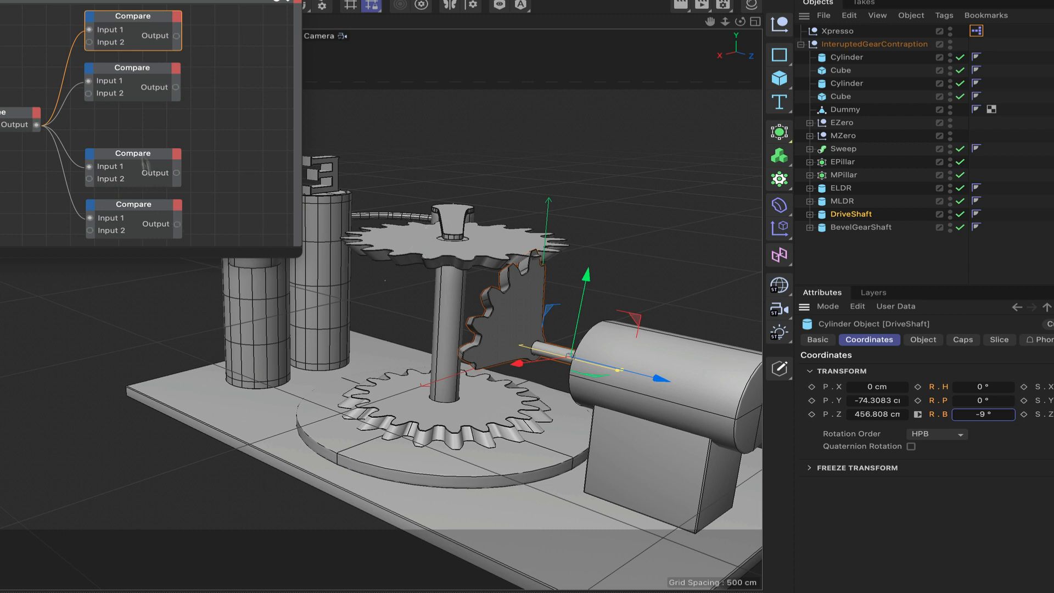
Review the second Compare node's threshold, set the DriveShaft's R.B to -107°, and inspect where its teeth meet the upper gear
left_click(137, 76)
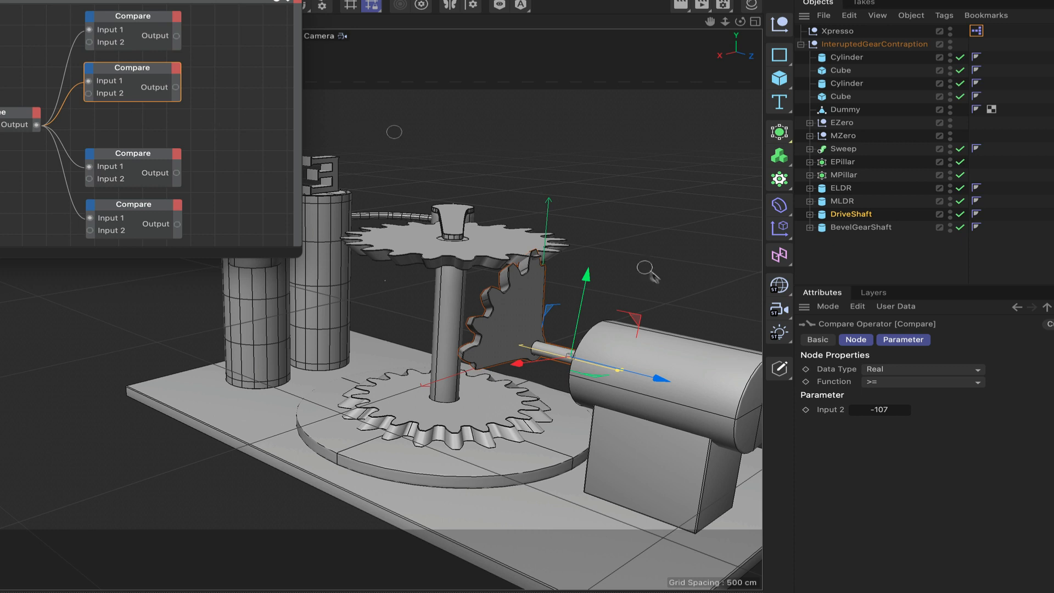
left_click(843, 217)
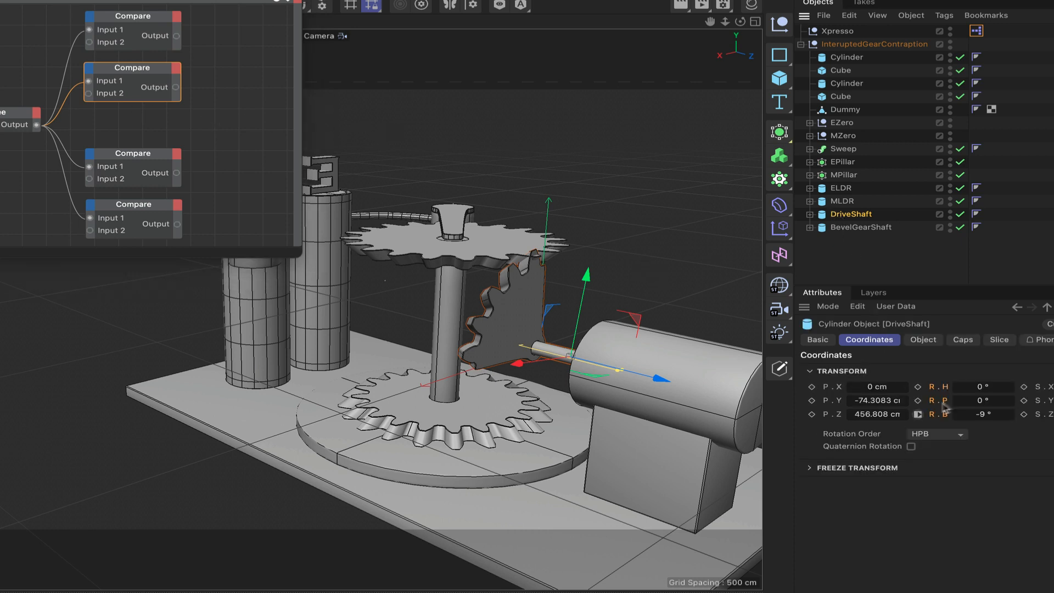
left_click(982, 414)
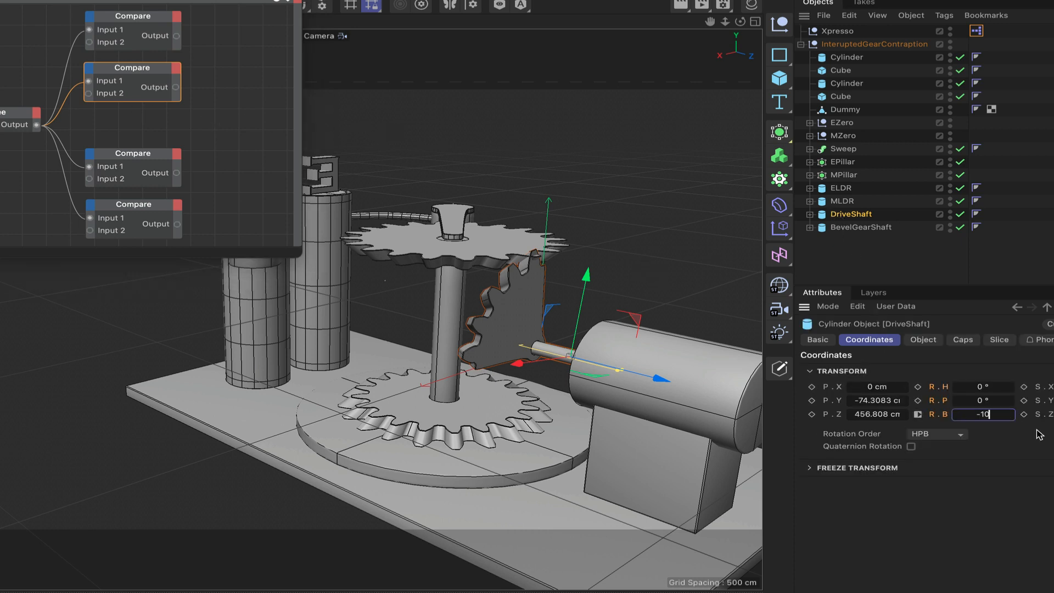
type("-107")
key("Return")
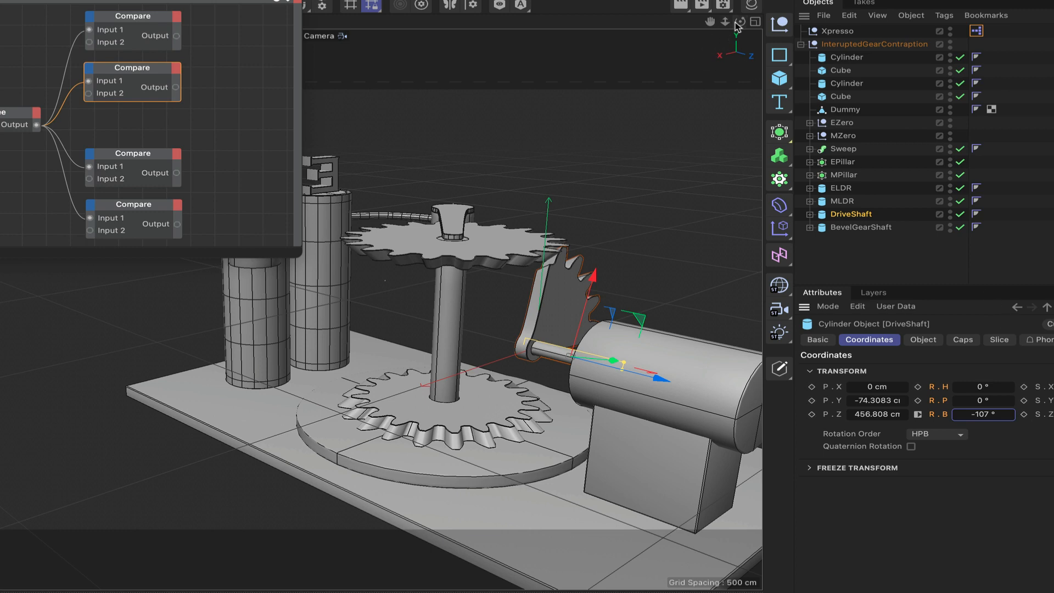
left_click_drag(740, 22, 708, 33)
left_click_drag(311, 309, 488, 227)
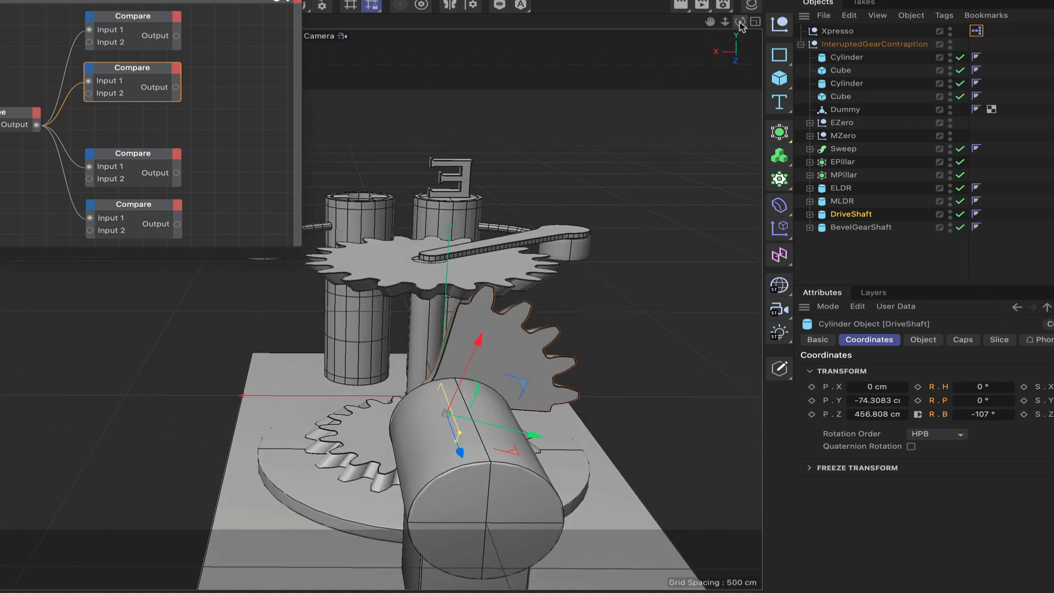
left_click_drag(740, 22, 824, 4)
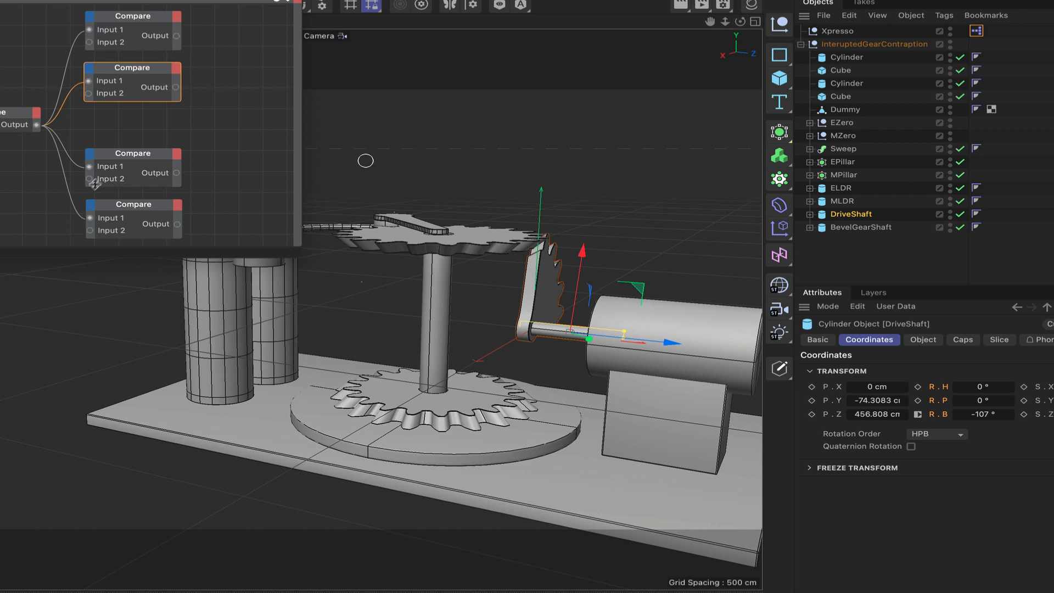
Review the third Compare node's threshold, set the DriveShaft's R.B to -182°, and inspect where its teeth meet the lower gear
left_click(129, 158)
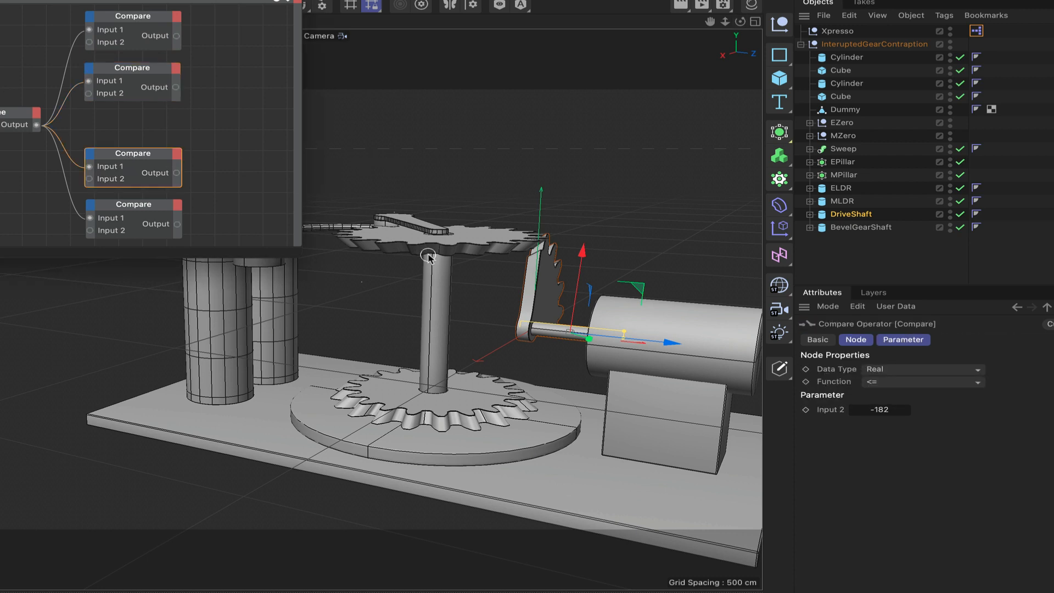
left_click(854, 215)
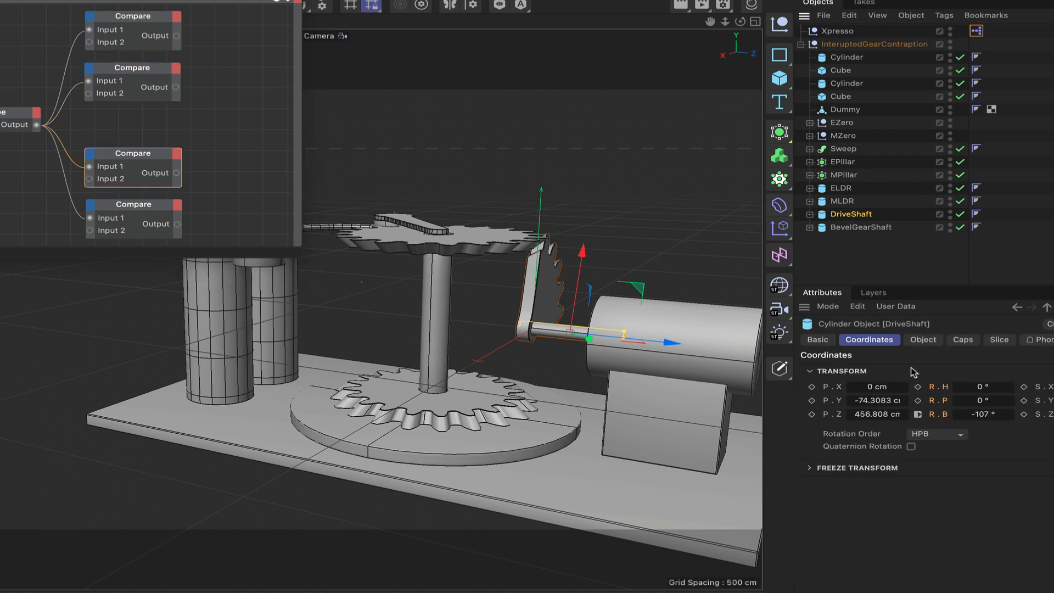
double_click(978, 412)
key("BackSpace")
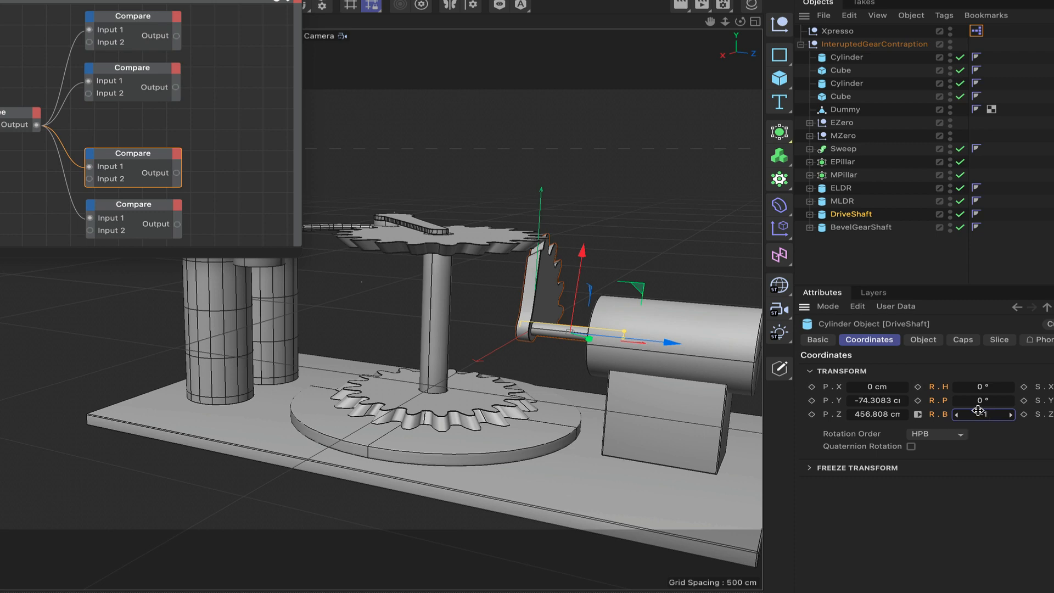
type("-182")
key("Return")
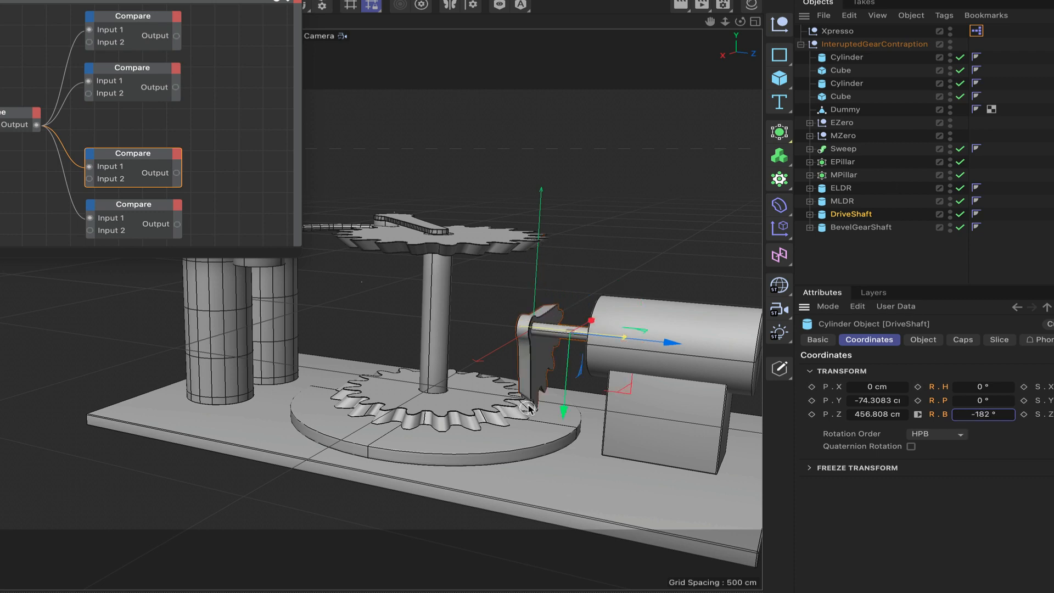
left_click_drag(740, 21, 784, 32)
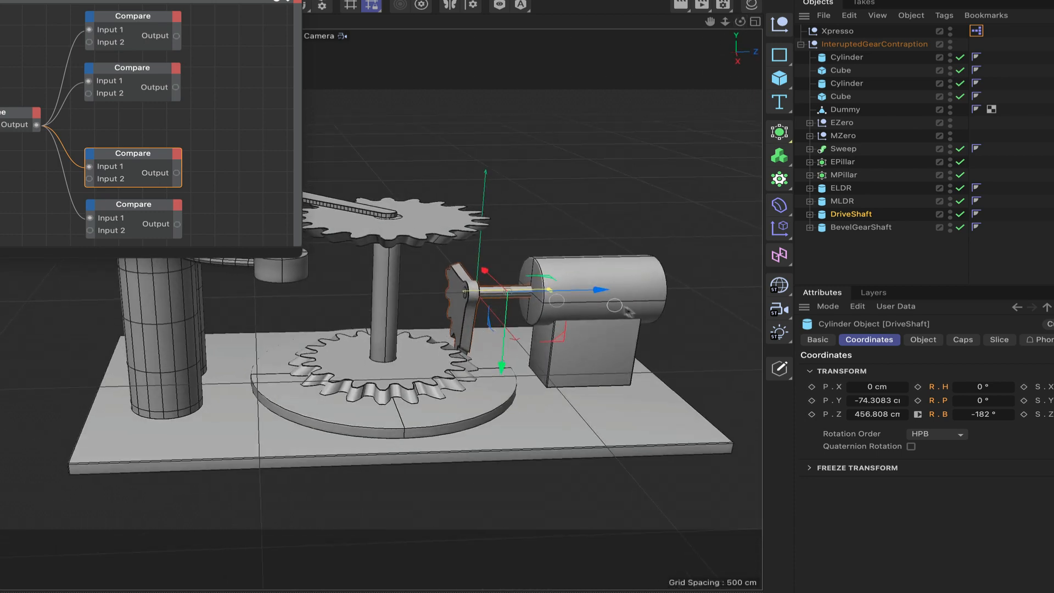
Set the DriveShaft's R.B to -289° and inspect its teeth at the lower gear
double_click(990, 412)
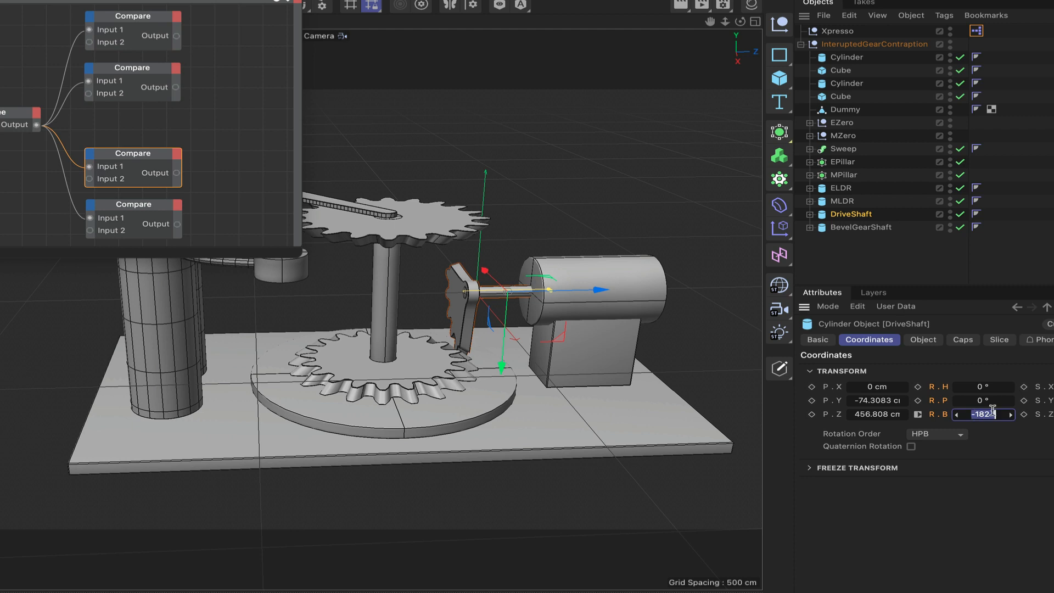
type("-29")
key("Return")
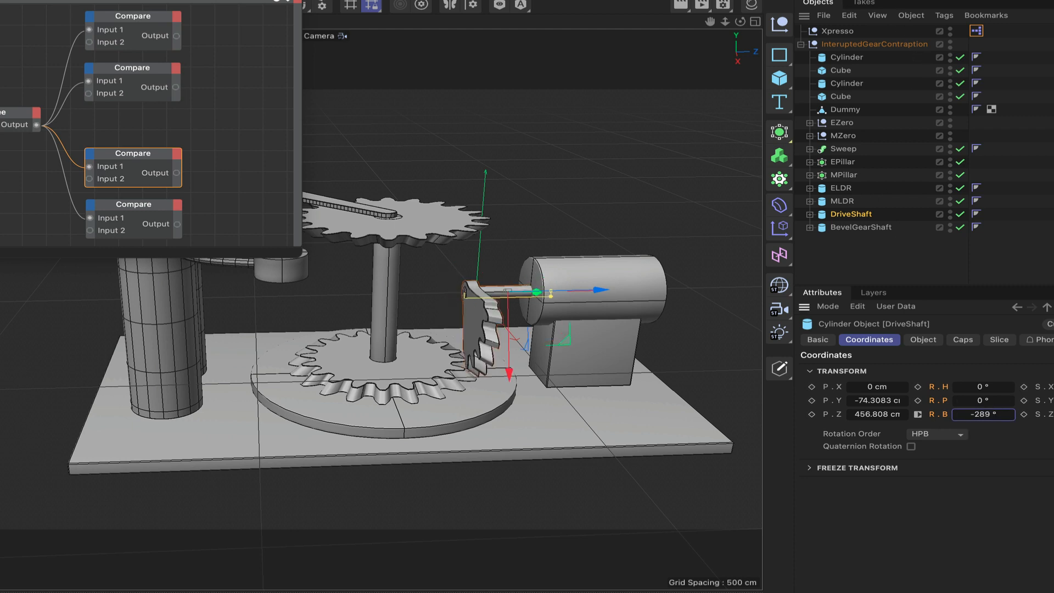
mouse_move(740, 22)
left_mouse_down()
mouse_move(862, 25)
mouse_move(691, 17)
mouse_move(744, 27)
left_mouse_up()
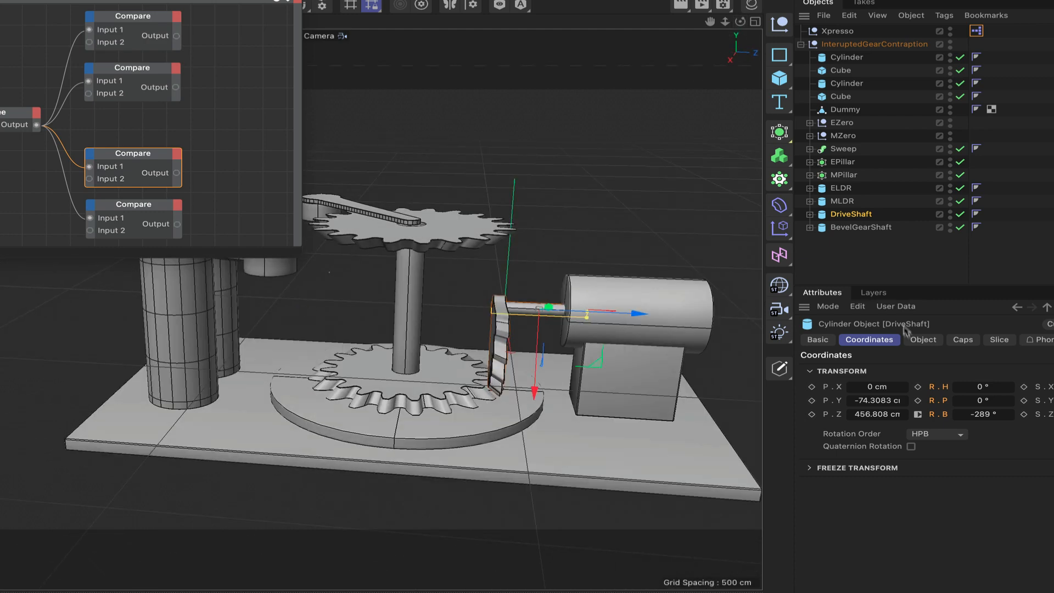
Reset the DriveShaft's R.B rotation to 0°
double_click(988, 417)
type("0")
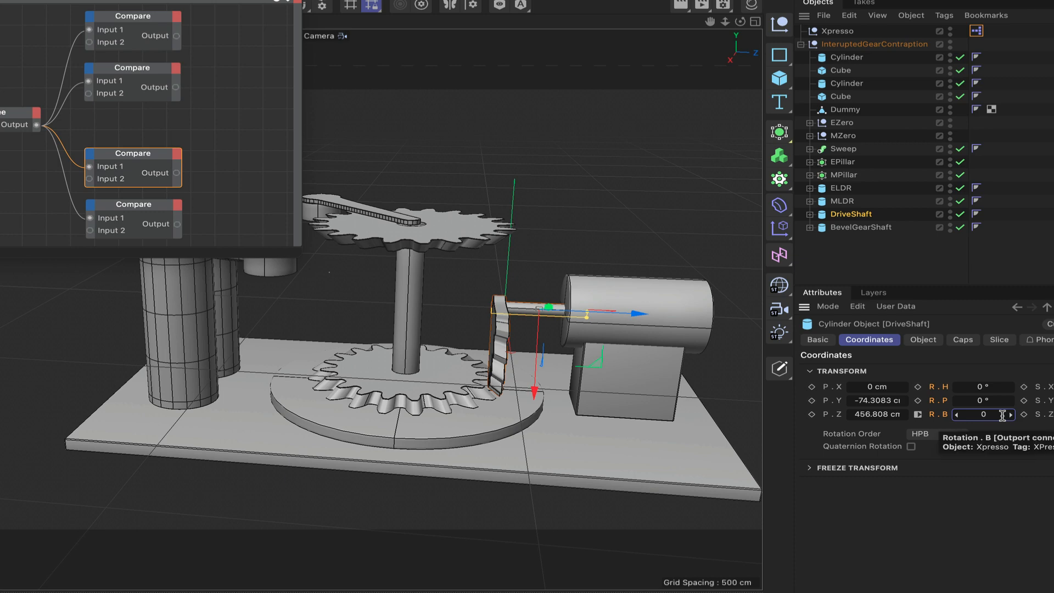
key("Return")
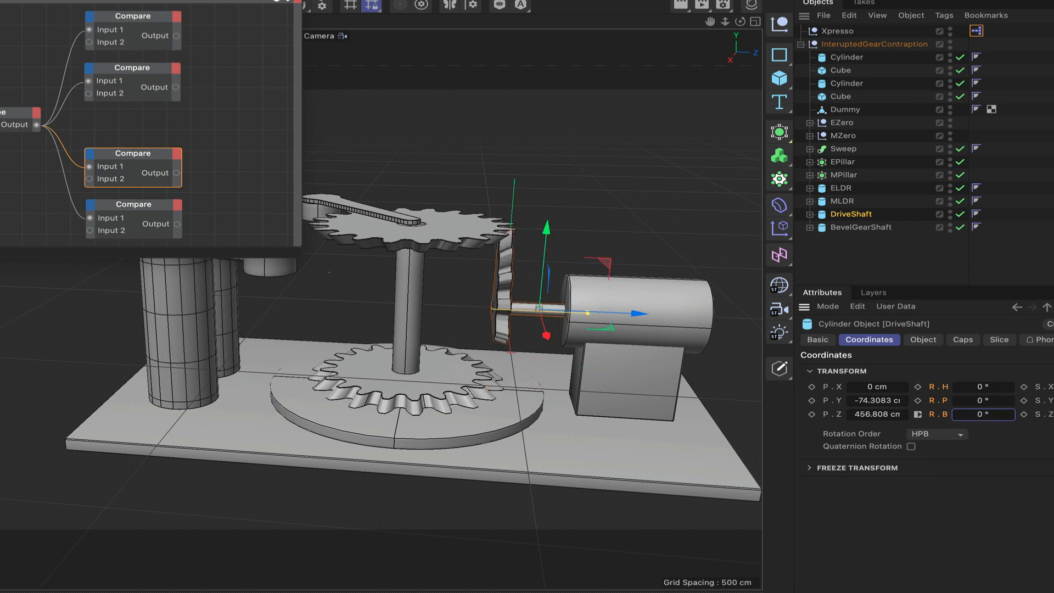
mouse_move(739, 21)
left_mouse_down()
mouse_move(768, 22)
mouse_move(757, 23)
left_mouse_up()
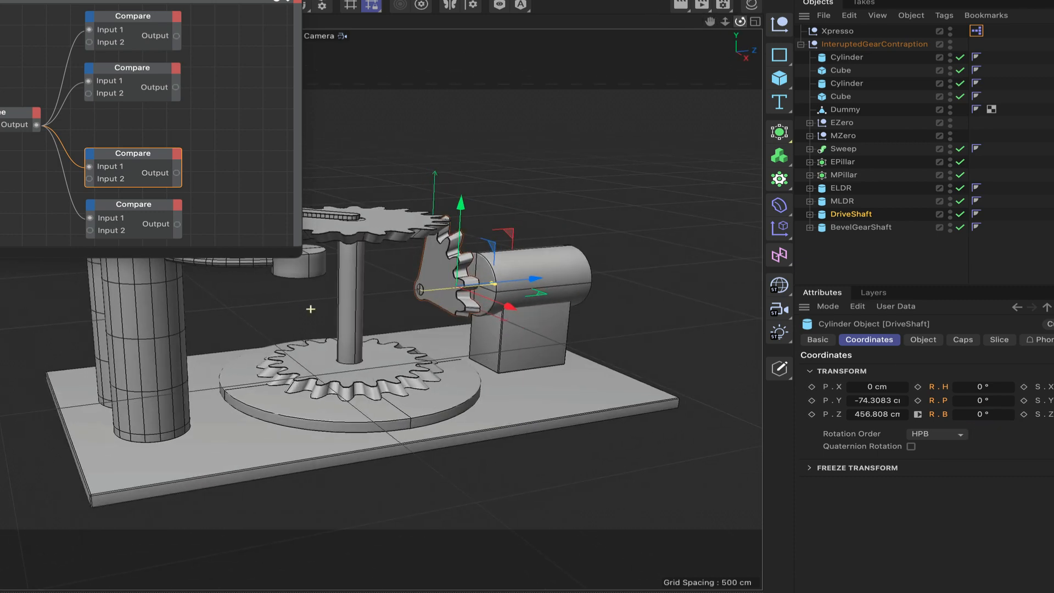
Add two Range Mapper nodes, one above and one below the Compare nodes, and feed both inputs from the Math:Modulo output
left_click_drag(229, 1, 290, 10)
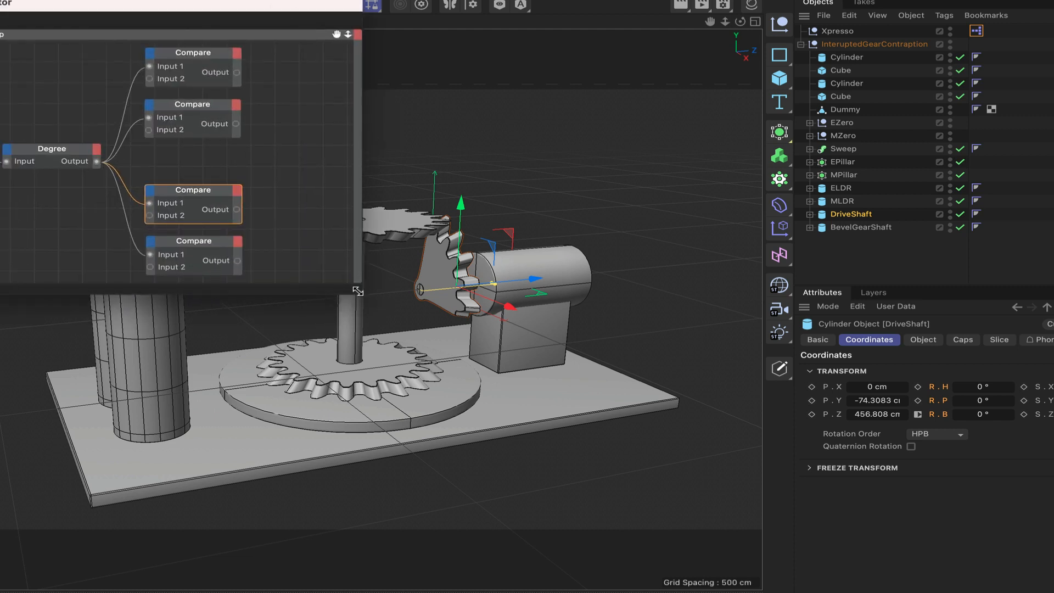
left_click_drag(360, 283, 466, 378)
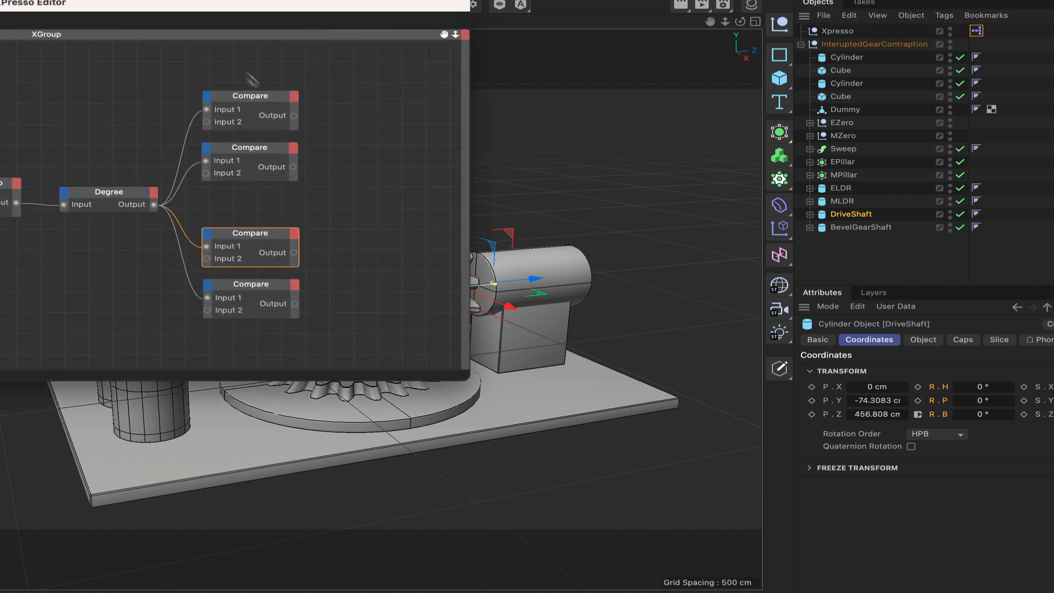
right_click(198, 52)
mouse_move(228, 80)
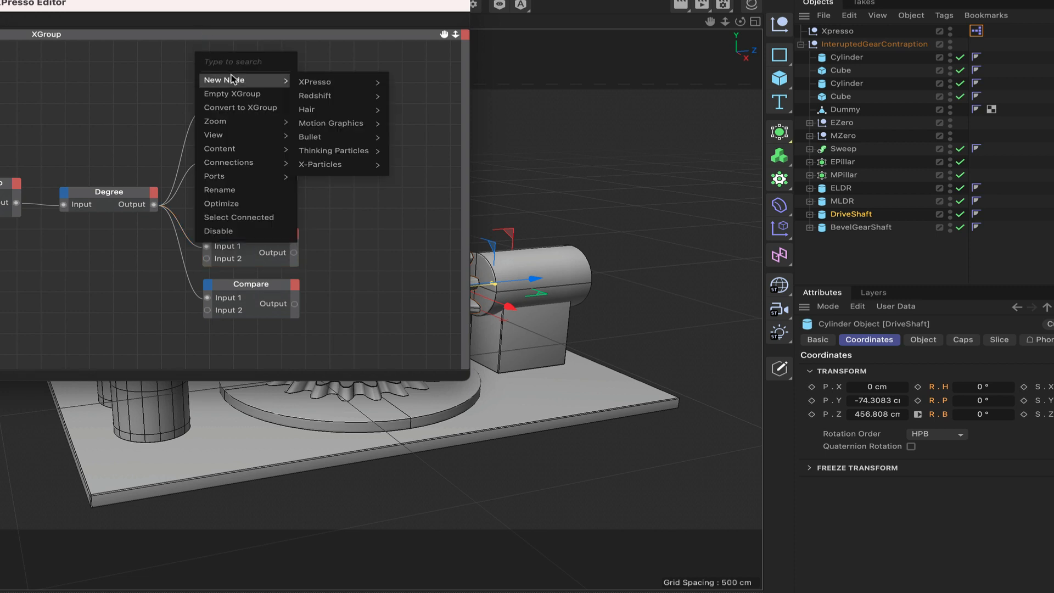
mouse_move(351, 94)
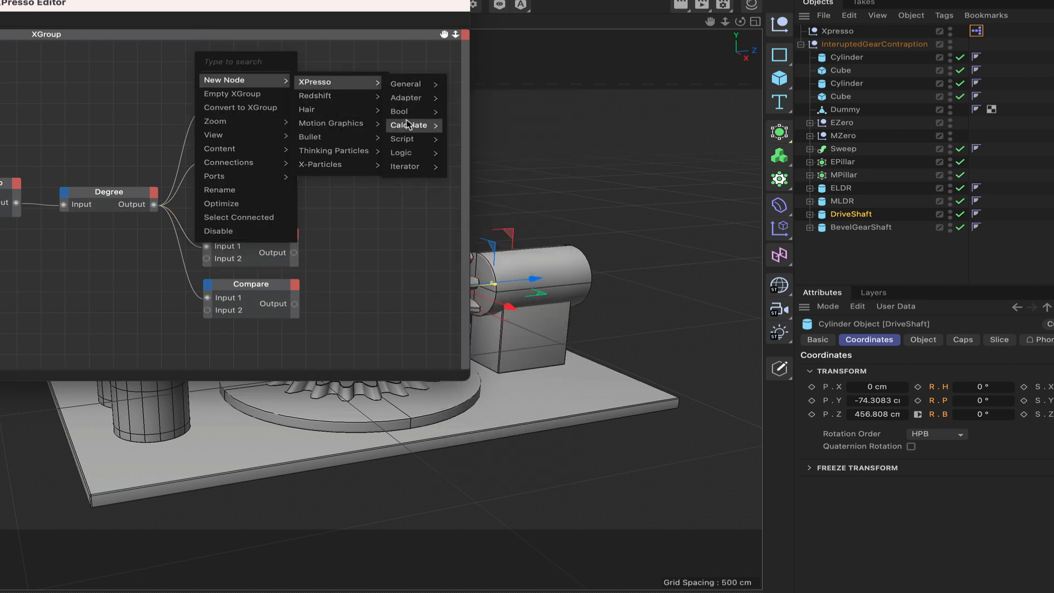
mouse_move(409, 125)
left_click(476, 346)
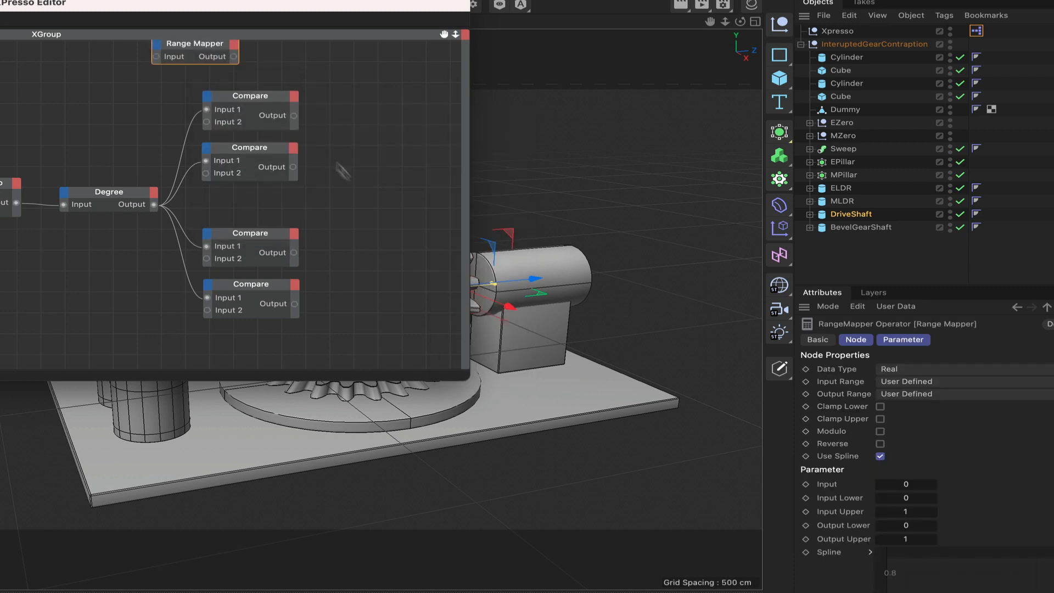
left_click_drag(200, 47, 254, 344)
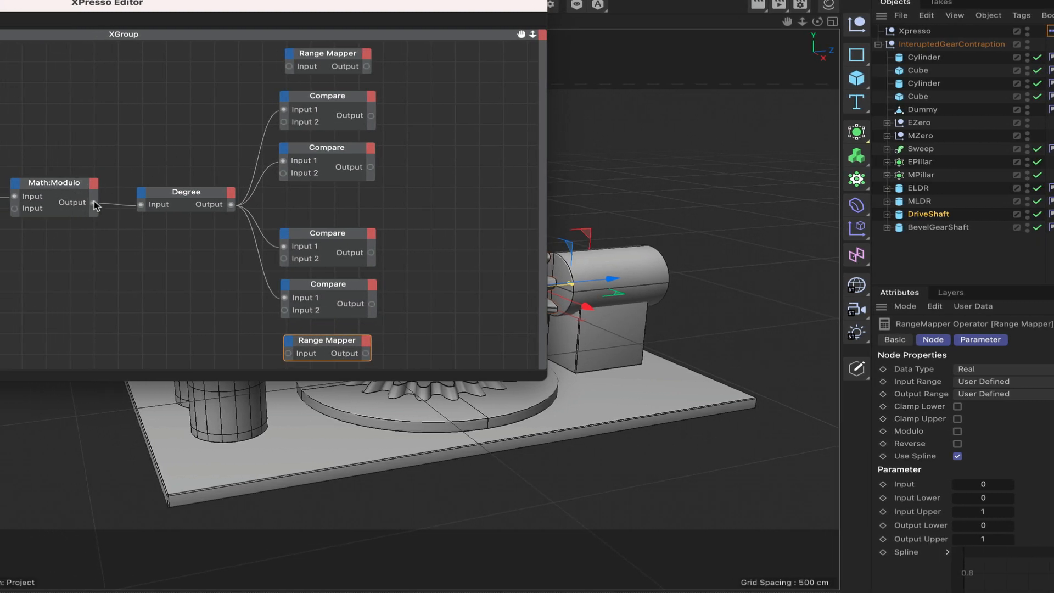
left_click_drag(93, 202, 290, 67)
left_click_drag(95, 207, 288, 353)
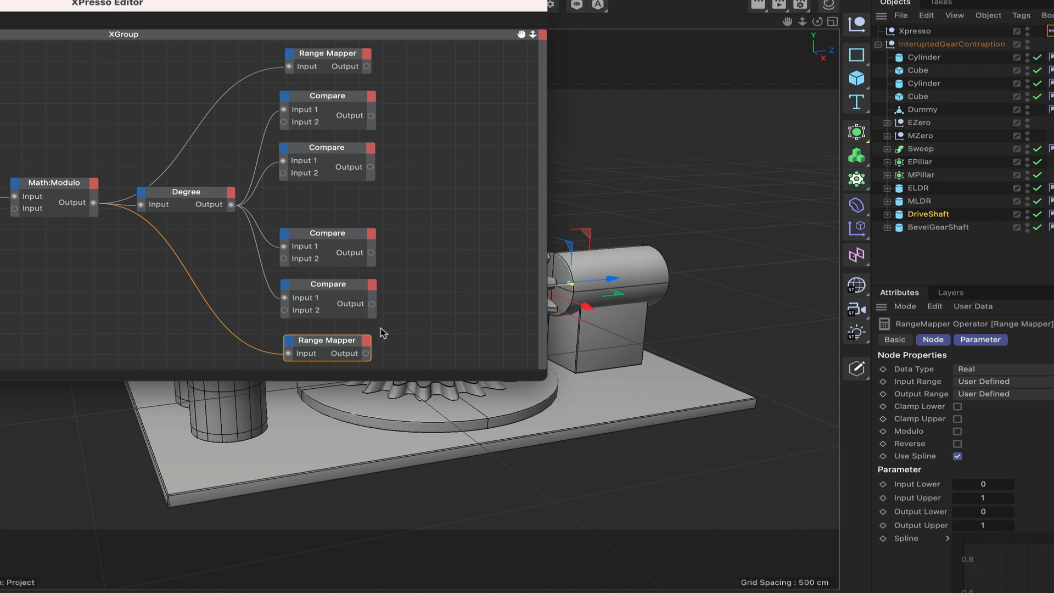
Set both the Input Range and Output Range of the two Range Mapper nodes to Degree
left_click(344, 54)
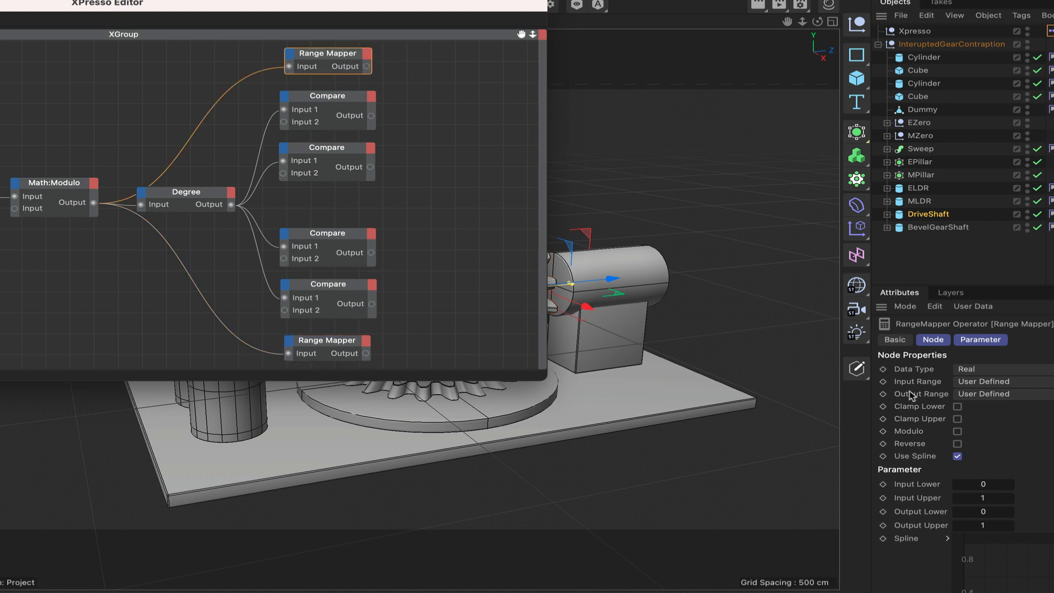
left_click(331, 340)
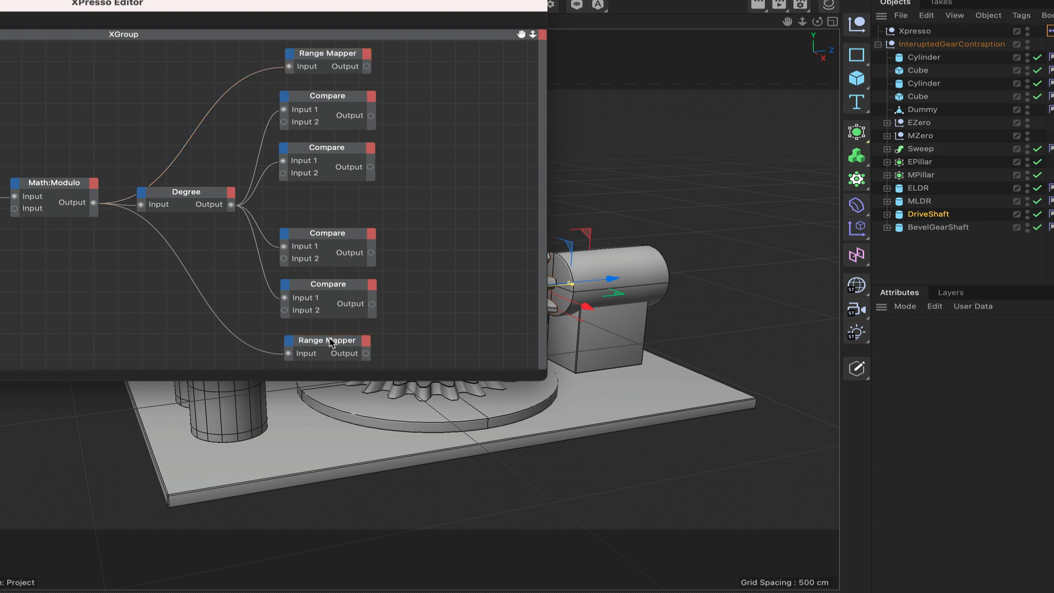
left_click(344, 62)
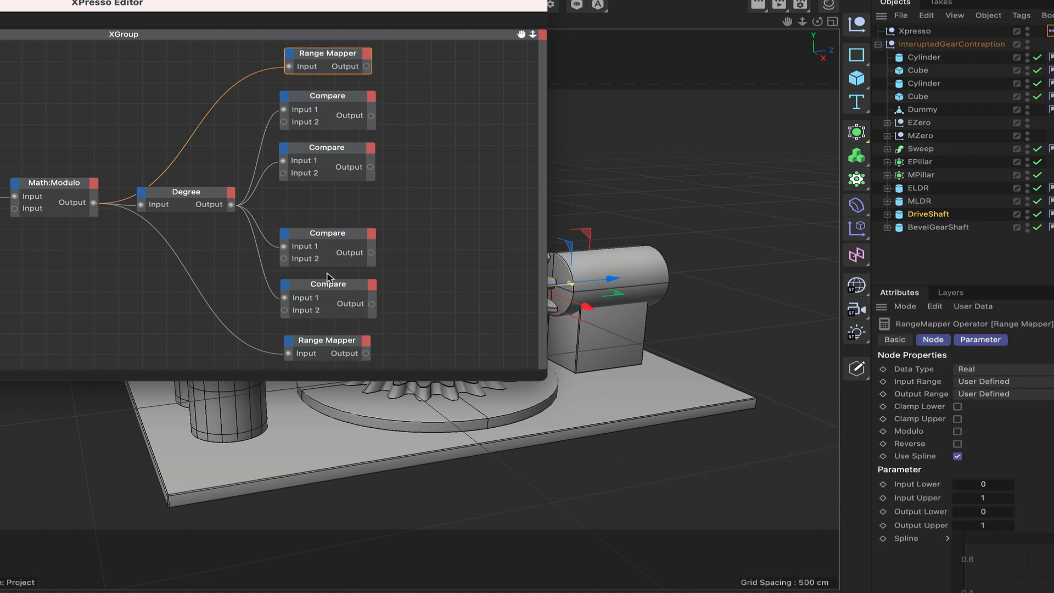
left_click(337, 343, "shift")
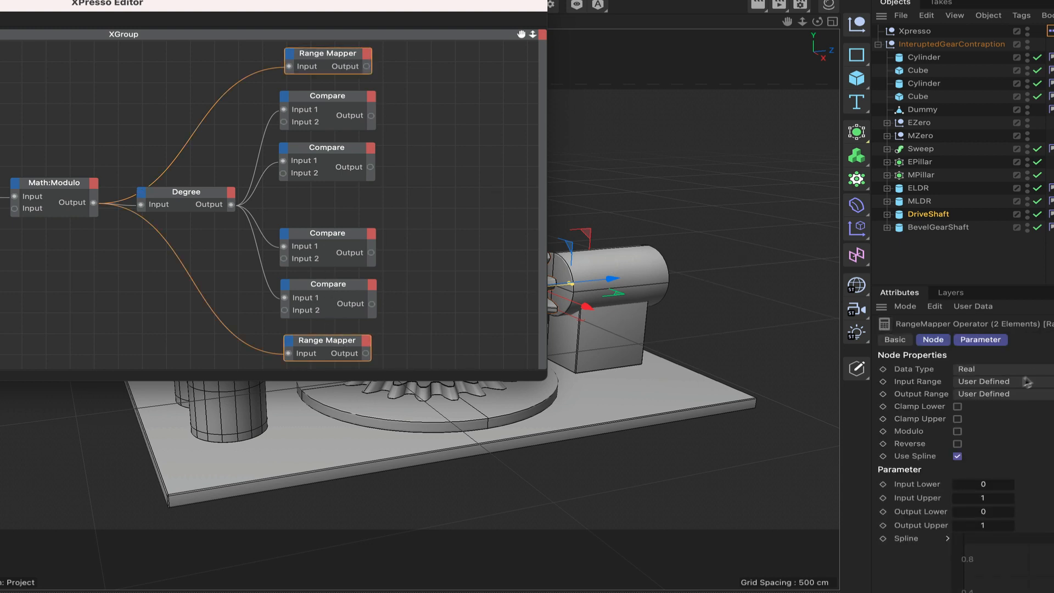
left_click(976, 384)
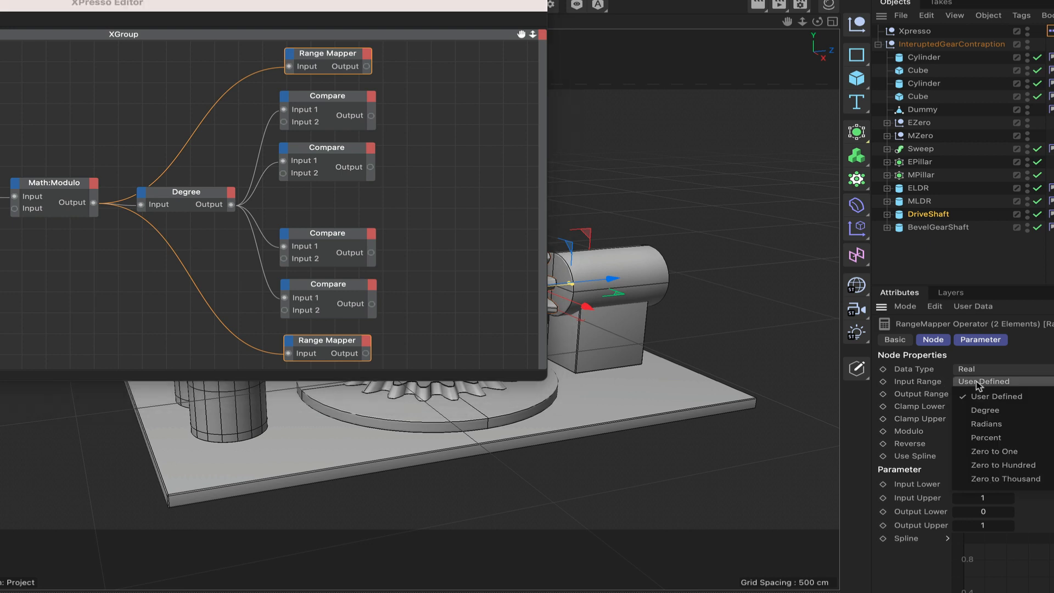
left_click(985, 416)
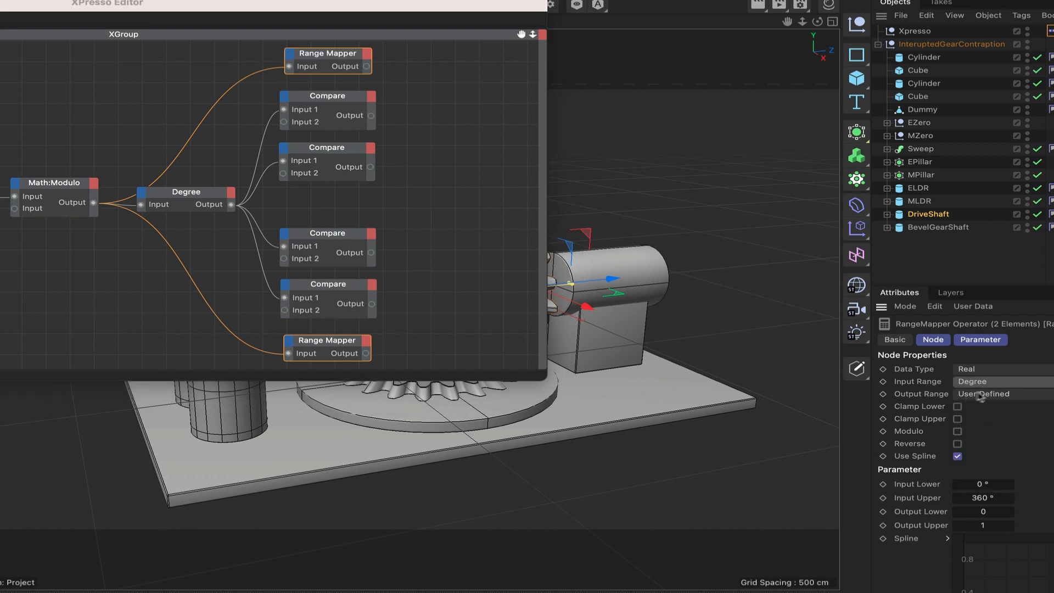
left_click(980, 396)
left_click(985, 418)
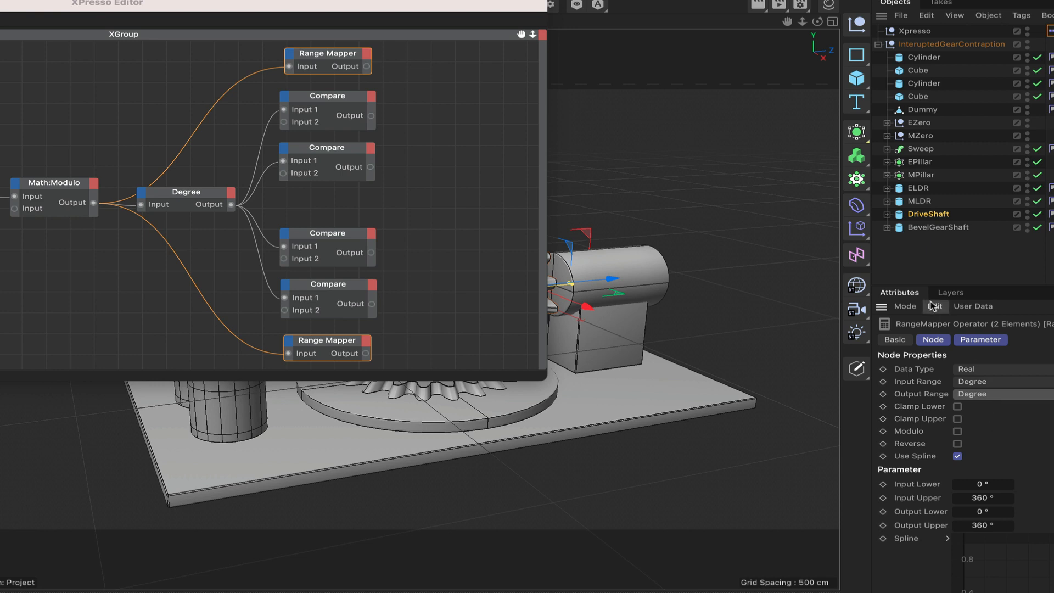
Set the upper Range Mapper's Input Upper to -107° and its Output Upper to 107°
left_click(349, 55)
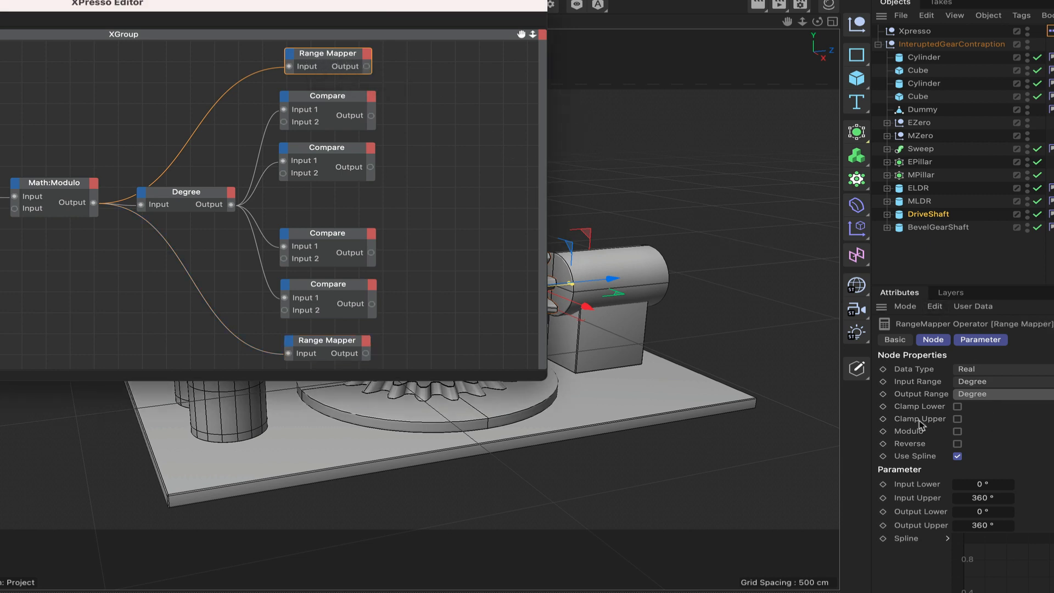
left_click(985, 500)
type("-107")
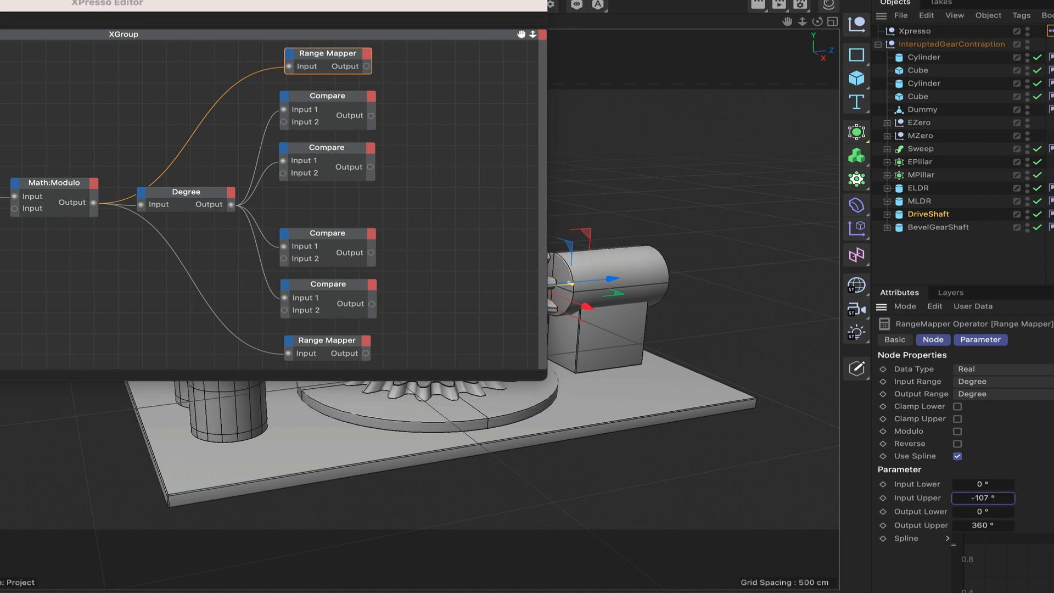
left_click(985, 525)
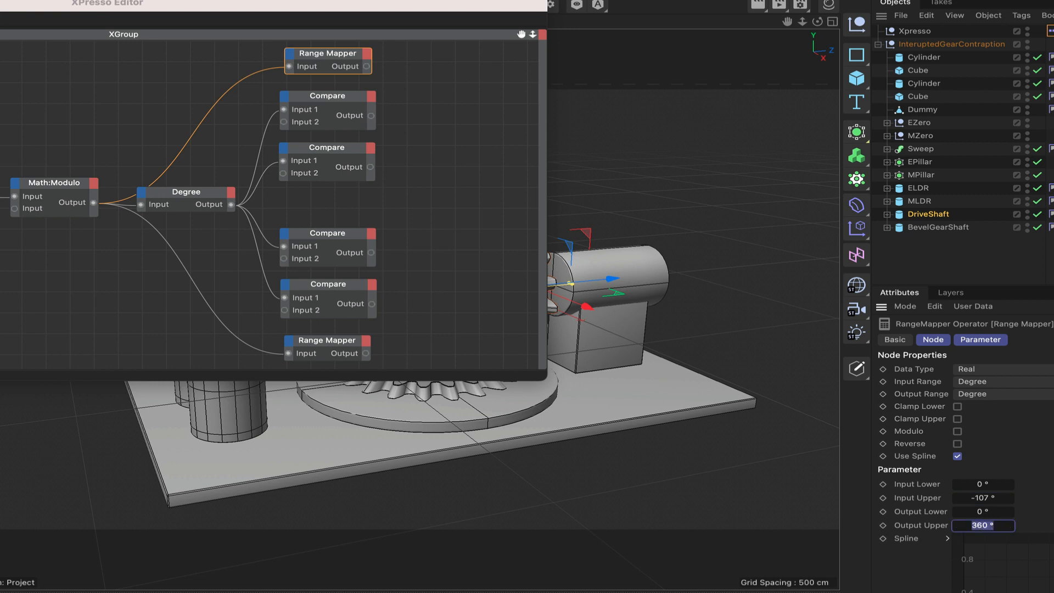
type("107")
Set the lower Range Mapper's input range from -180° to -289° and its output range from 107° to -1°
left_click(333, 345)
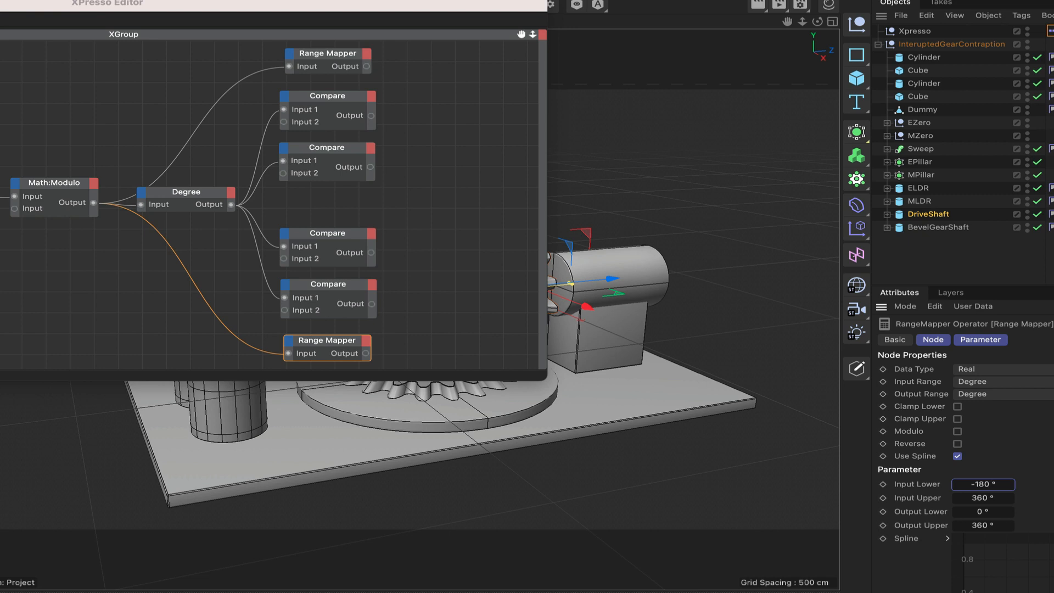
left_click(983, 498)
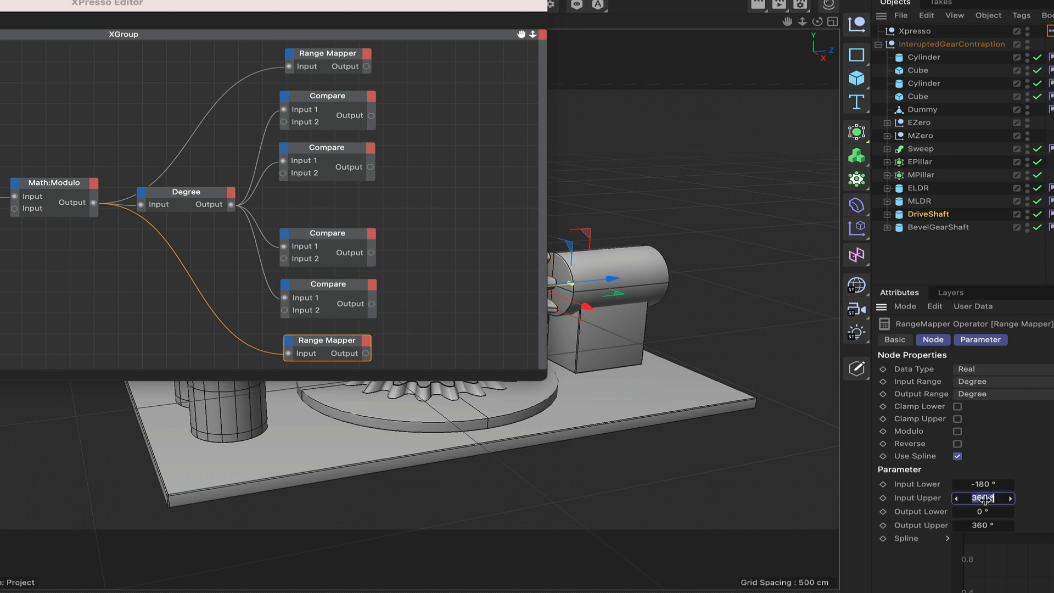
key("BackSpace")
type("-289")
key("Return")
left_click(993, 512)
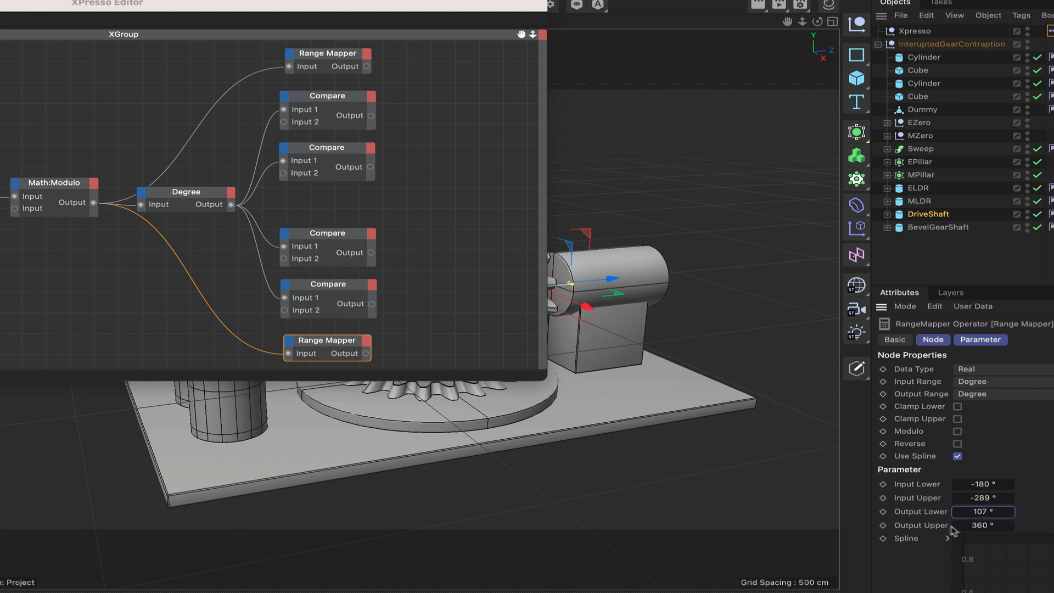
left_click(992, 525)
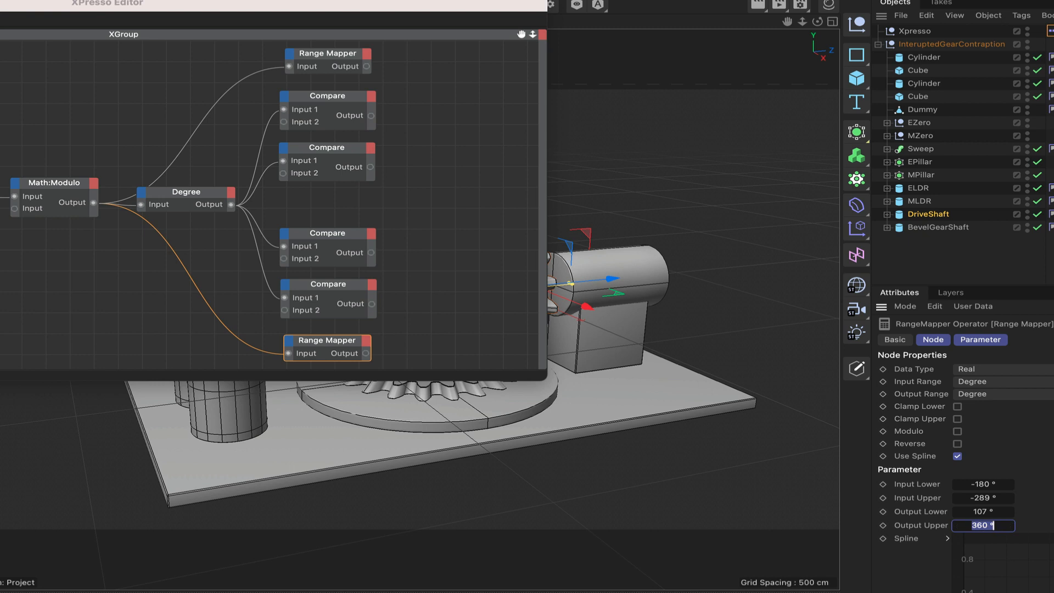
type("-1")
Add two Boole nodes with the AND function, one beside each pair of Compare nodes
mouse_move(519, 36)
left_mouse_down()
mouse_move(510, 37)
mouse_move(520, 36)
left_mouse_up()
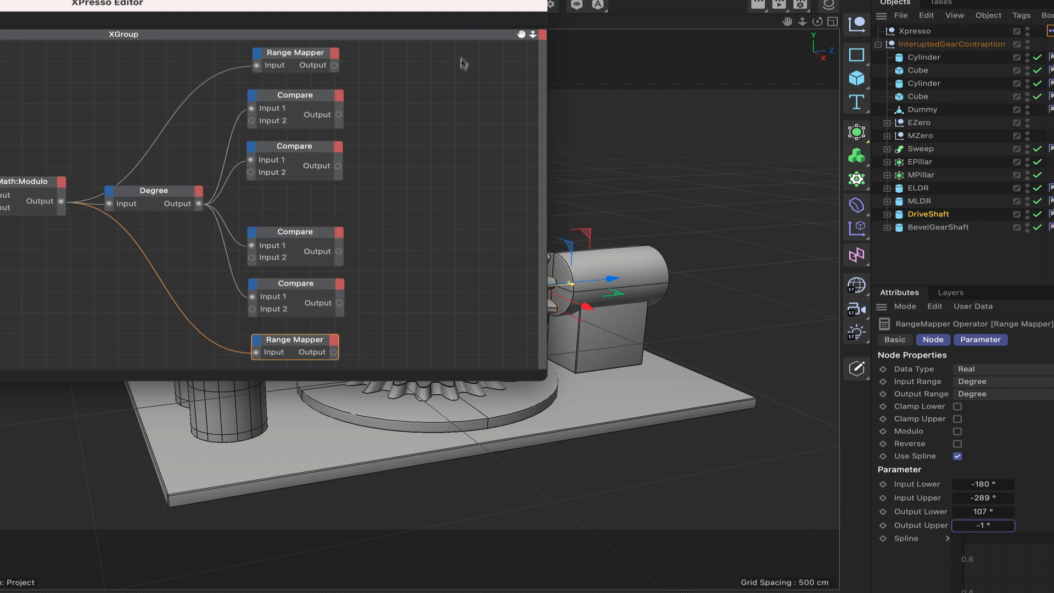
right_click(377, 163)
mouse_move(422, 188)
mouse_move(521, 189)
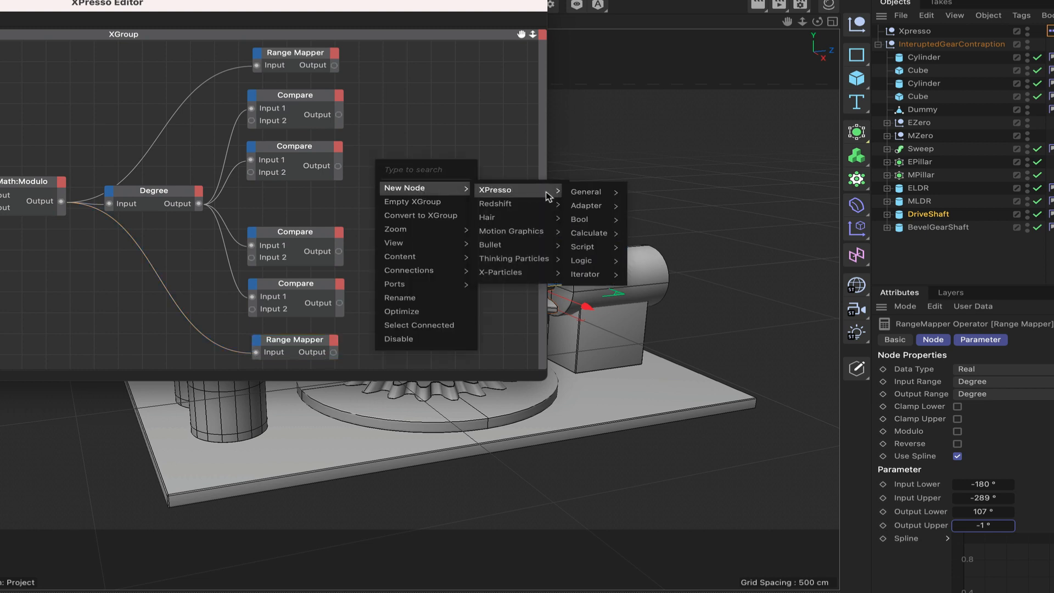
mouse_move(581, 220)
left_click(639, 219)
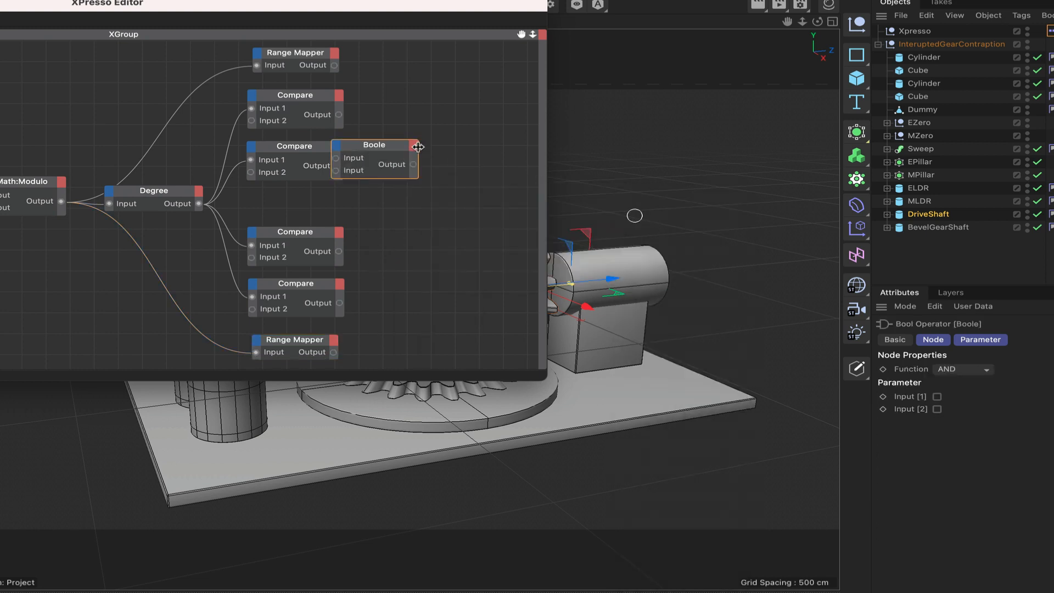
left_click_drag(406, 146, 429, 267)
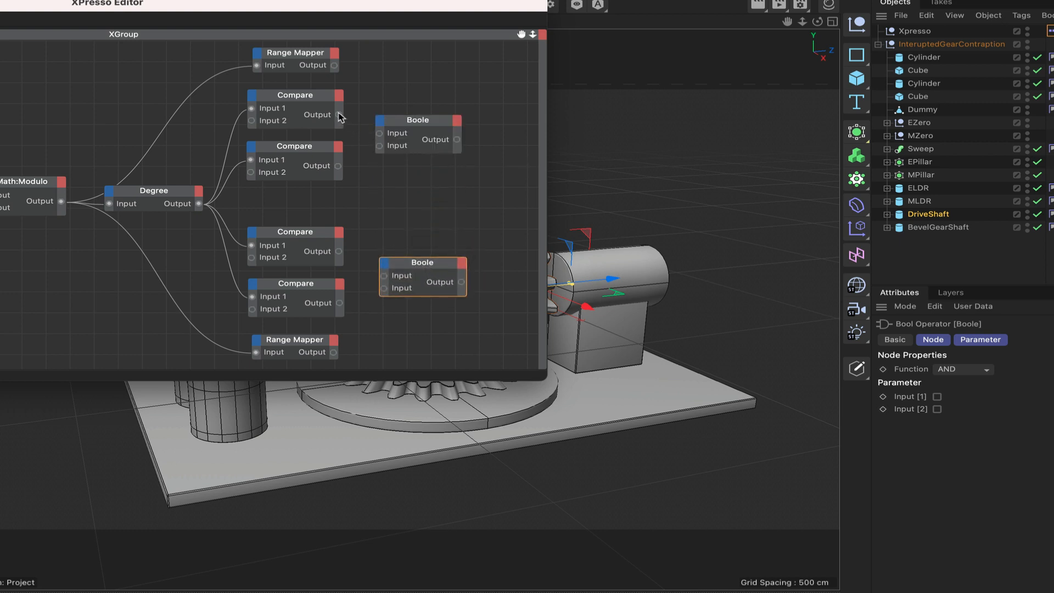
Connect the outputs of the upper Compare pair to the upper Boole's inputs and the lower pair's to the lower Boole's
left_click_drag(338, 115, 379, 133)
left_click_drag(338, 165, 379, 146)
left_click_drag(339, 251, 384, 275)
left_click_drag(339, 302, 383, 288)
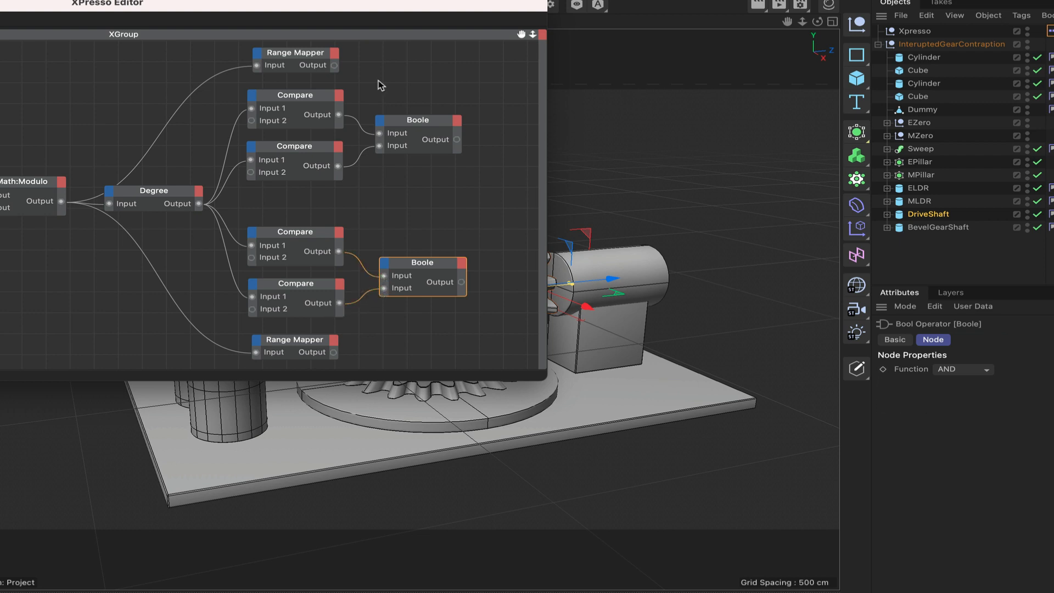
Review the function and Input 2 threshold of each of the four Compare nodes
left_click(319, 103)
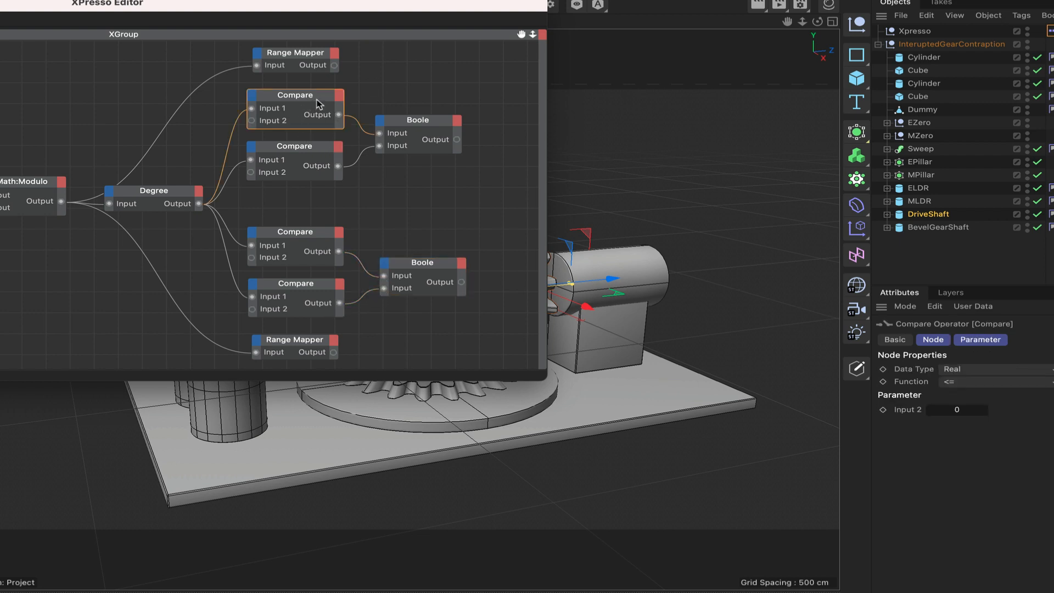
left_click(315, 149)
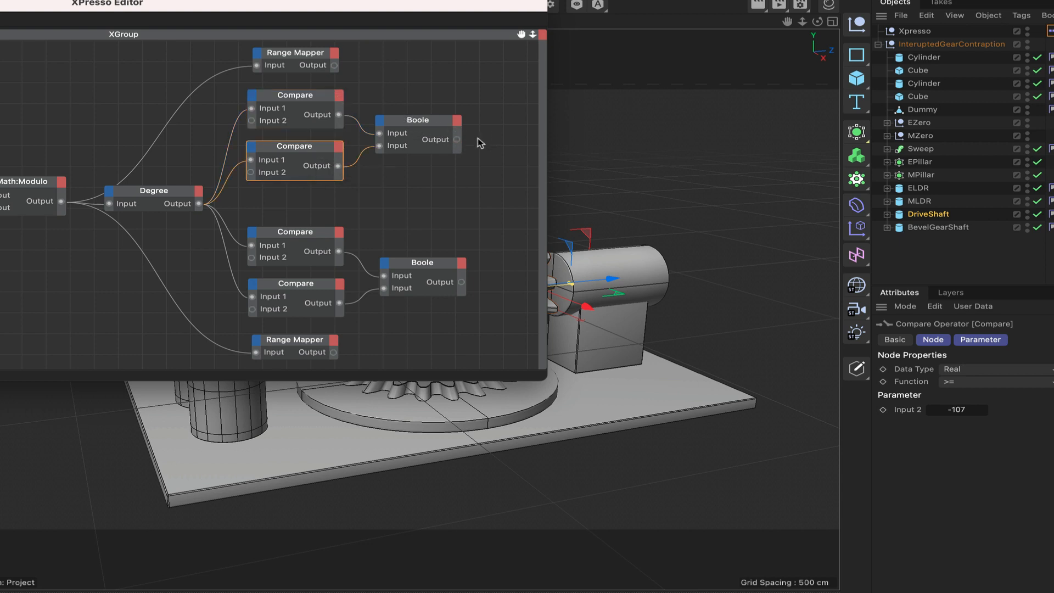
left_click(304, 237)
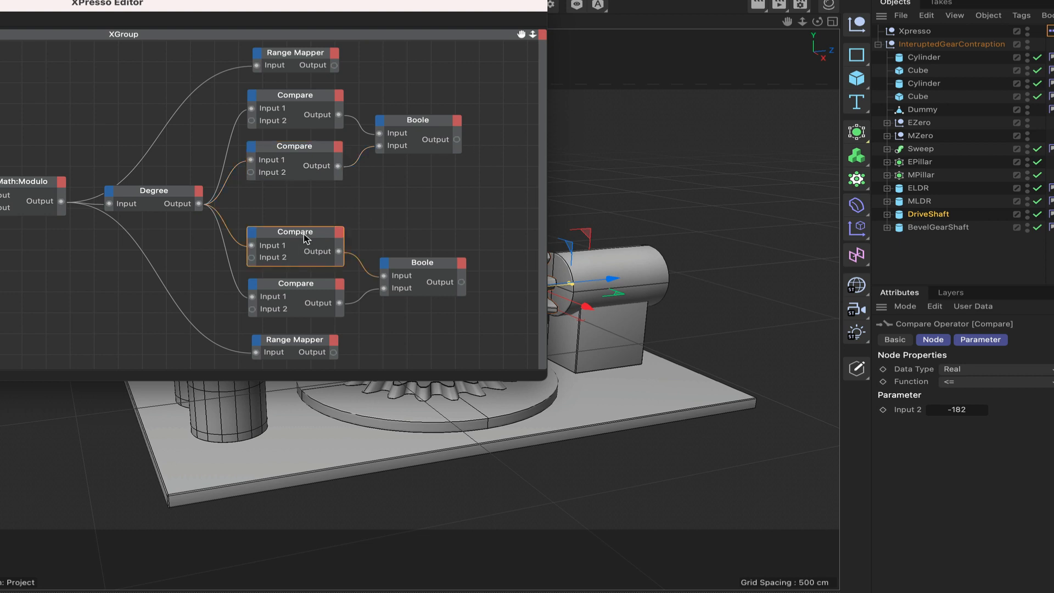
left_click(301, 287)
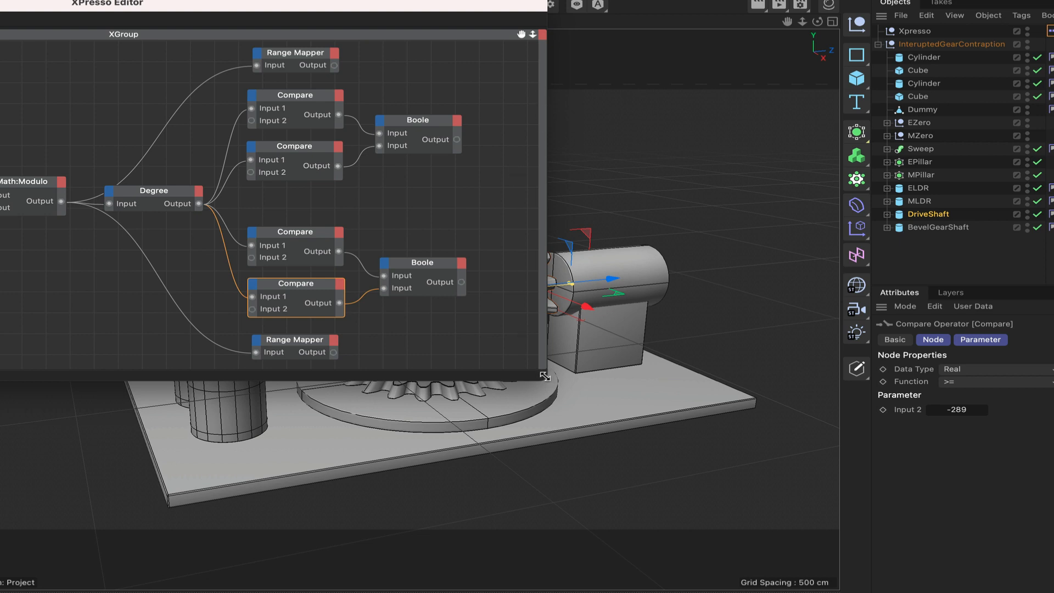
Add an upper and a lower Condition node and connect each matching Range Mapper's output to the Condition's last Input
left_click_drag(545, 376, 768, 420)
left_click_drag(746, 34, 635, 19)
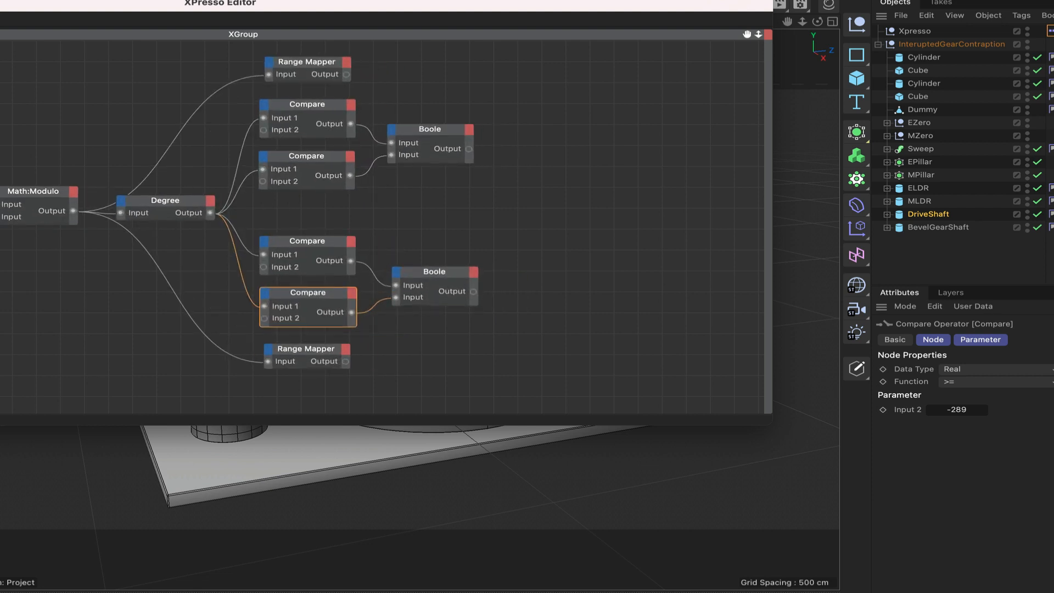
right_click(481, 93)
mouse_move(501, 116)
mouse_move(645, 121)
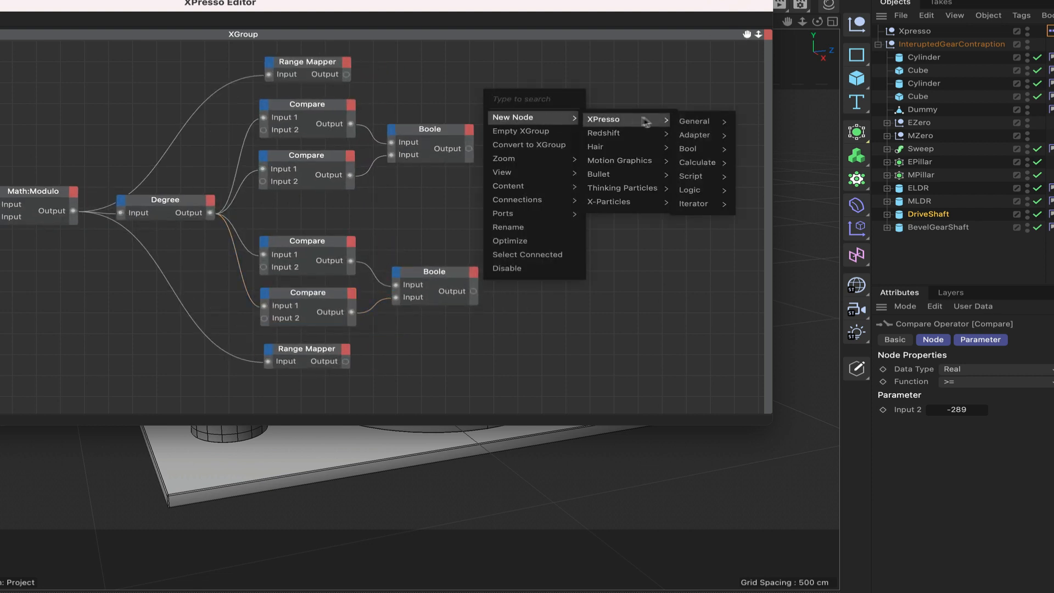
mouse_move(692, 190)
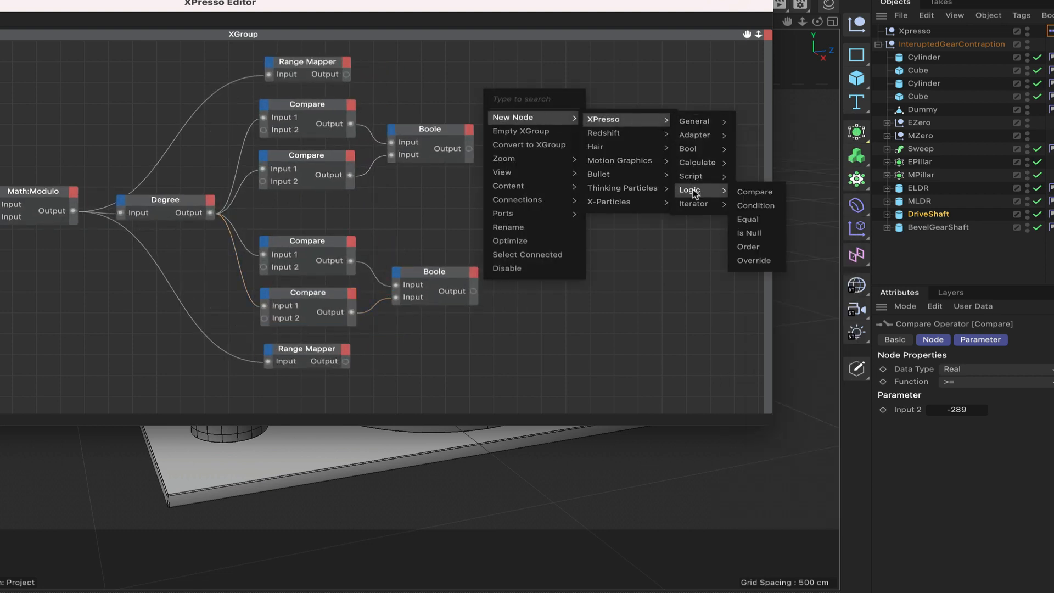
left_click(755, 208)
left_click_drag(501, 73, 570, 319)
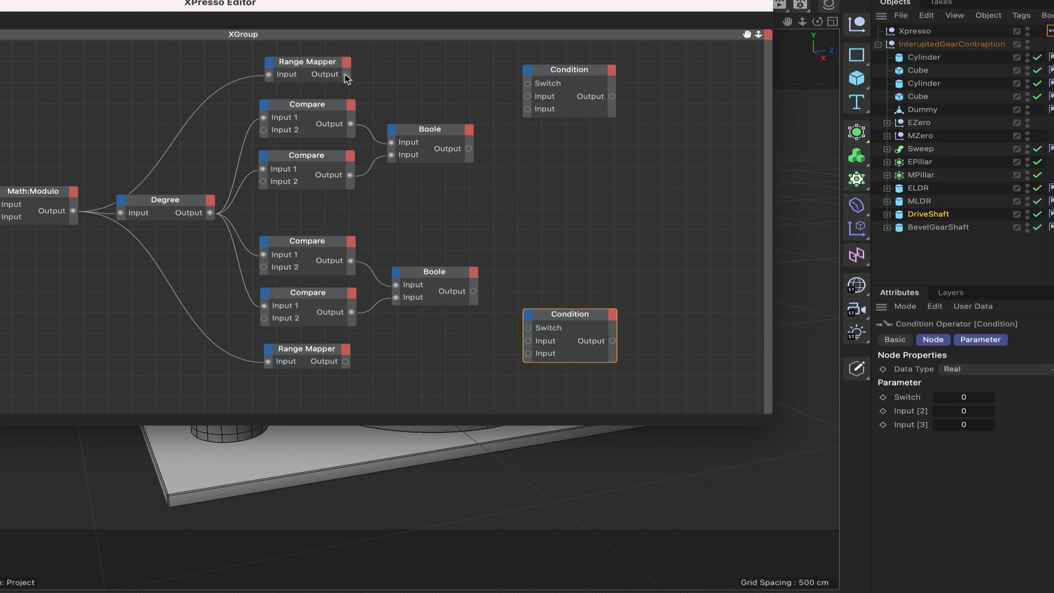
left_click_drag(347, 77, 527, 111)
left_click_drag(346, 362, 528, 354)
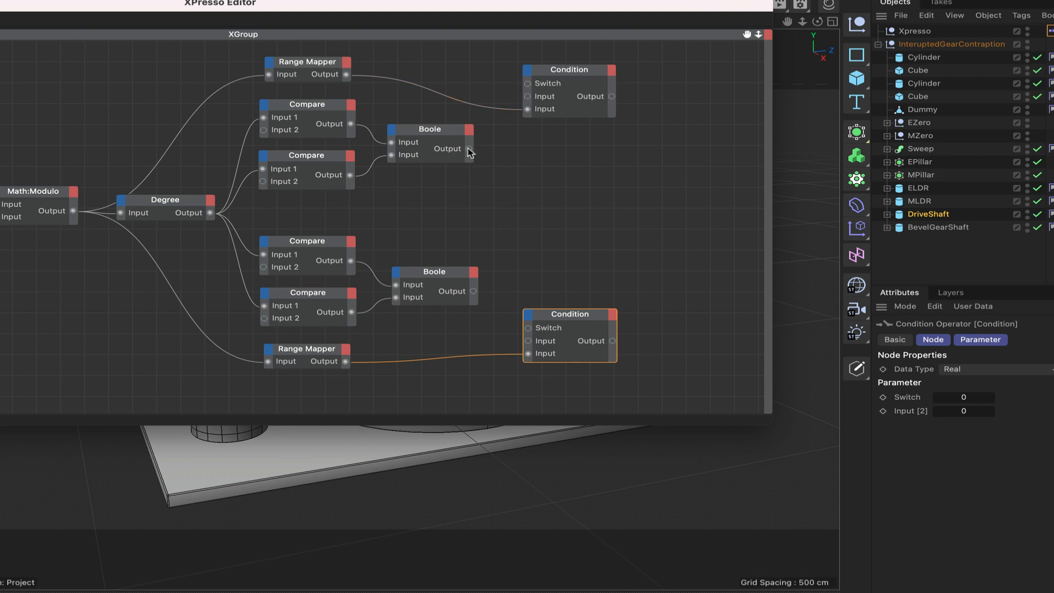
Connect the upper Boole's output to the upper Condition's Switch and the lower Boole's output to the lower Condition's Switch
left_click_drag(468, 148, 527, 83)
left_click_drag(473, 291, 528, 328)
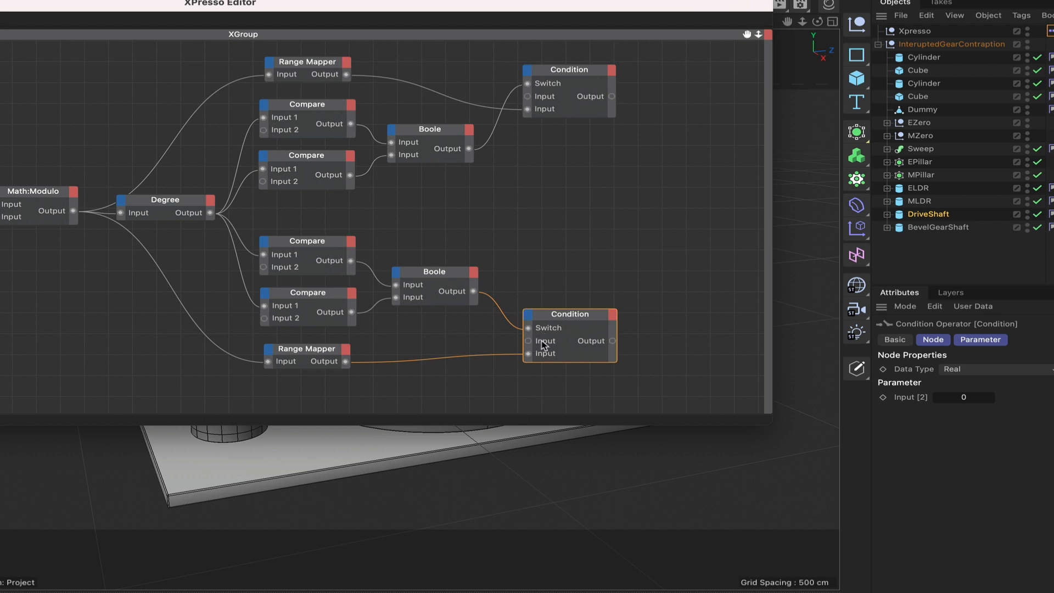
Add the BevelGearShaft object as a node between the two Booles and give it a Rotation . H output port
left_click(939, 227)
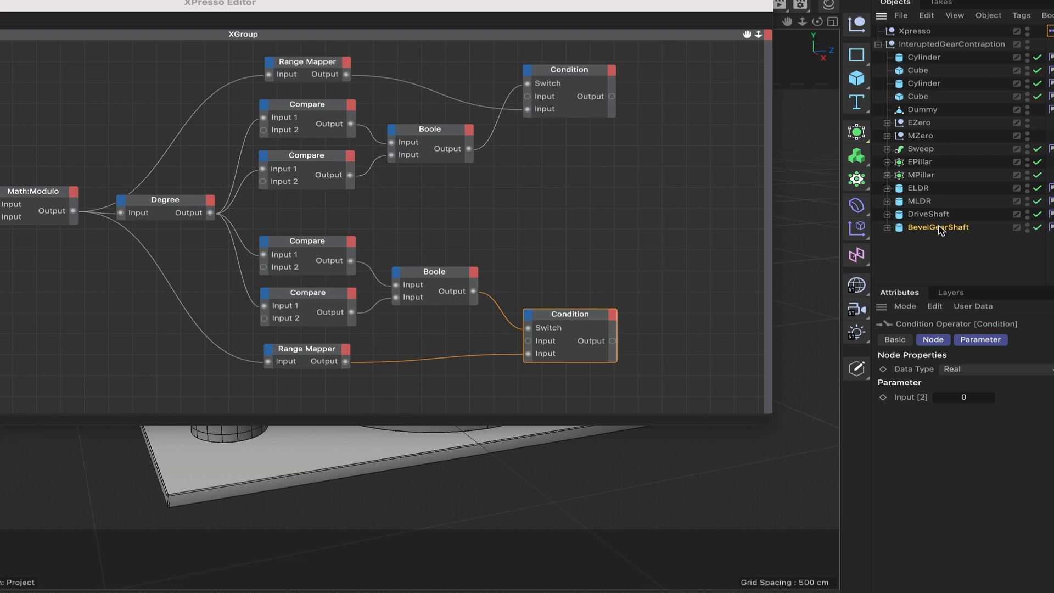
left_click_drag(939, 227, 428, 213)
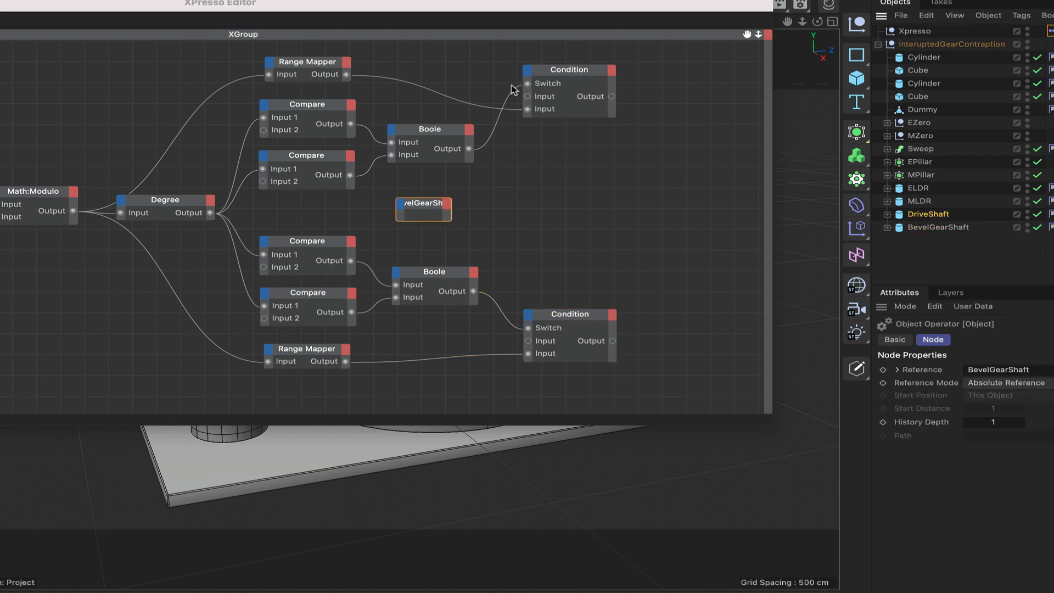
left_click_drag(639, 9, 254, 0)
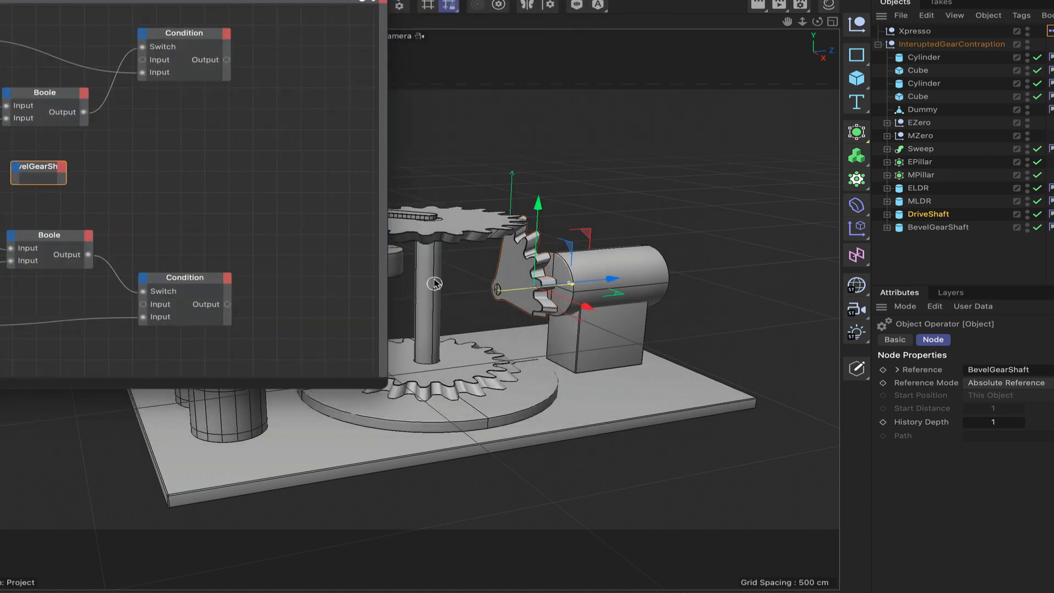
left_click(961, 228)
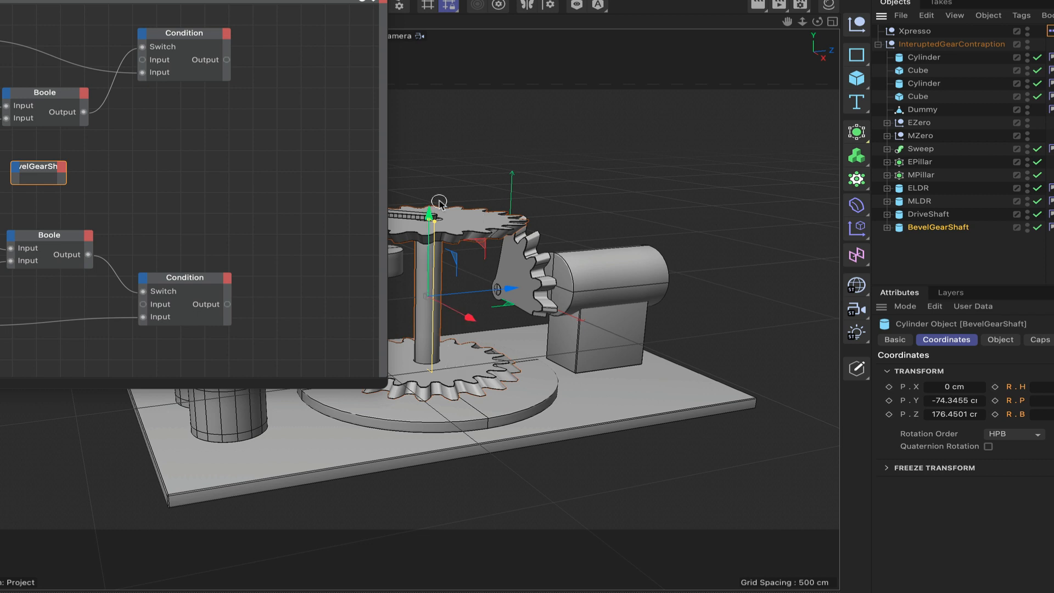
left_click_drag(193, 1, 348, 1)
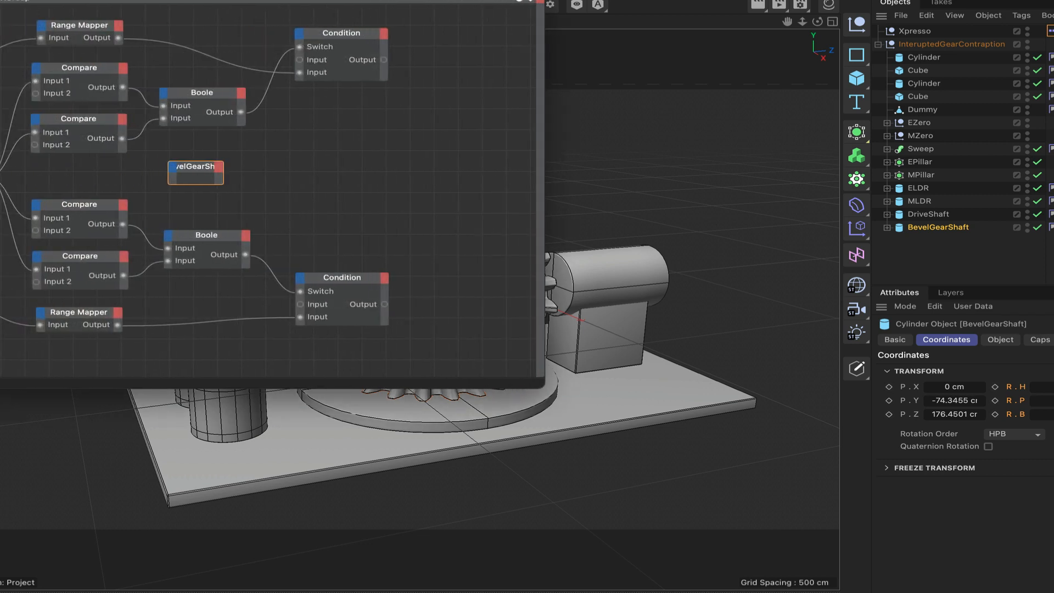
left_click(218, 171)
mouse_move(234, 216)
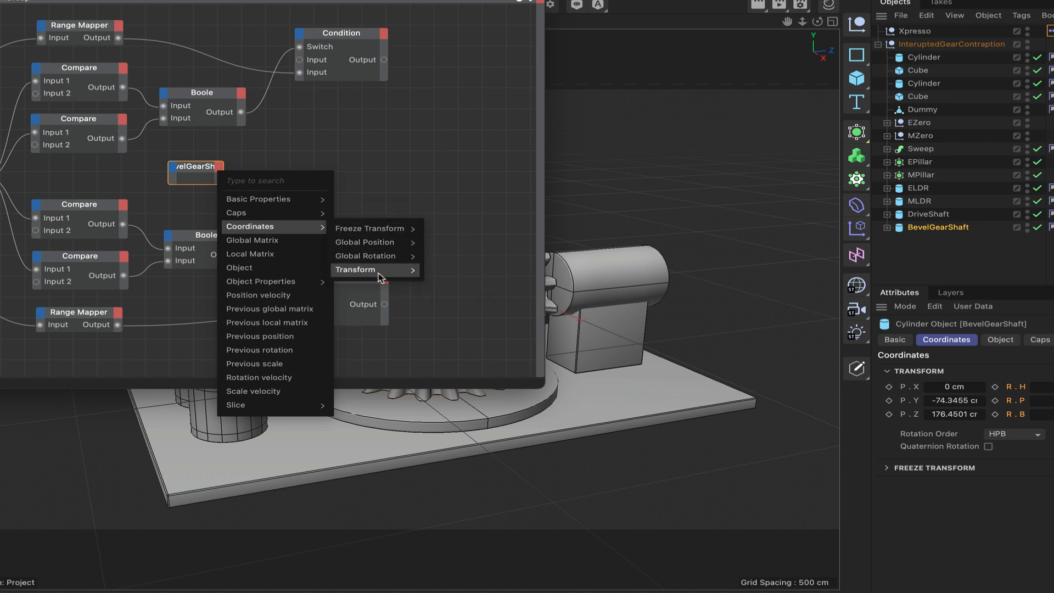
mouse_move(381, 271)
mouse_move(451, 302)
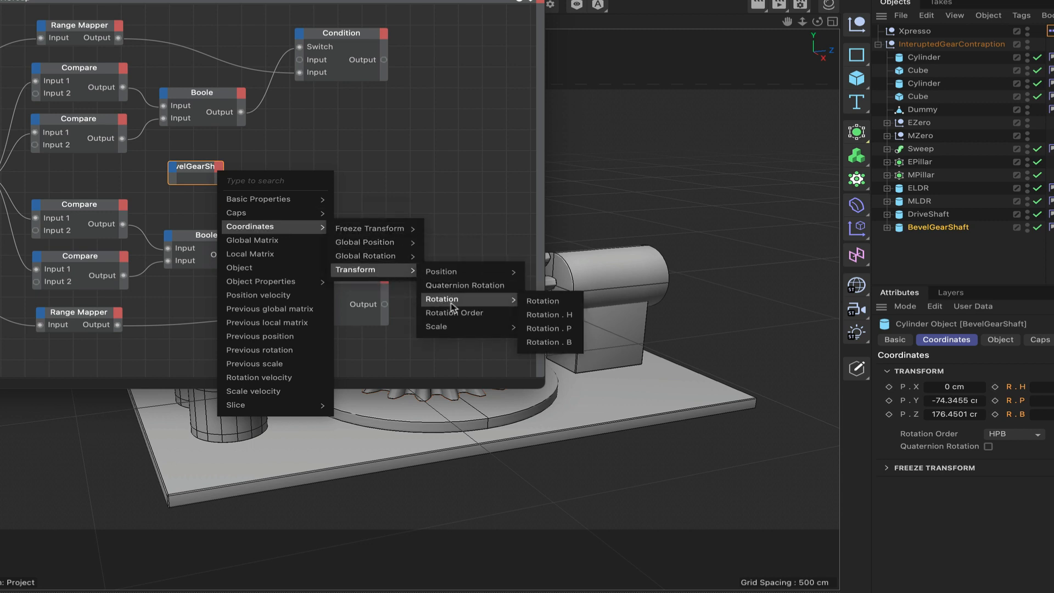
left_click(547, 314)
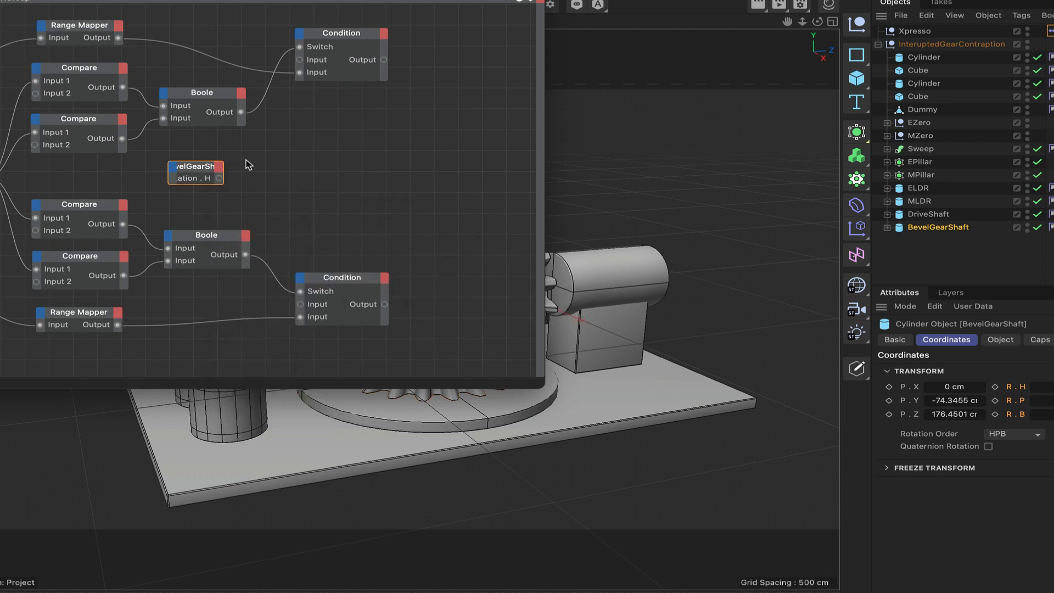
Expand the BevelGearShaft node and connect its Rotation . H output to the first Input of both Condition nodes
double_click(208, 168)
left_click_drag(208, 169, 300, 60)
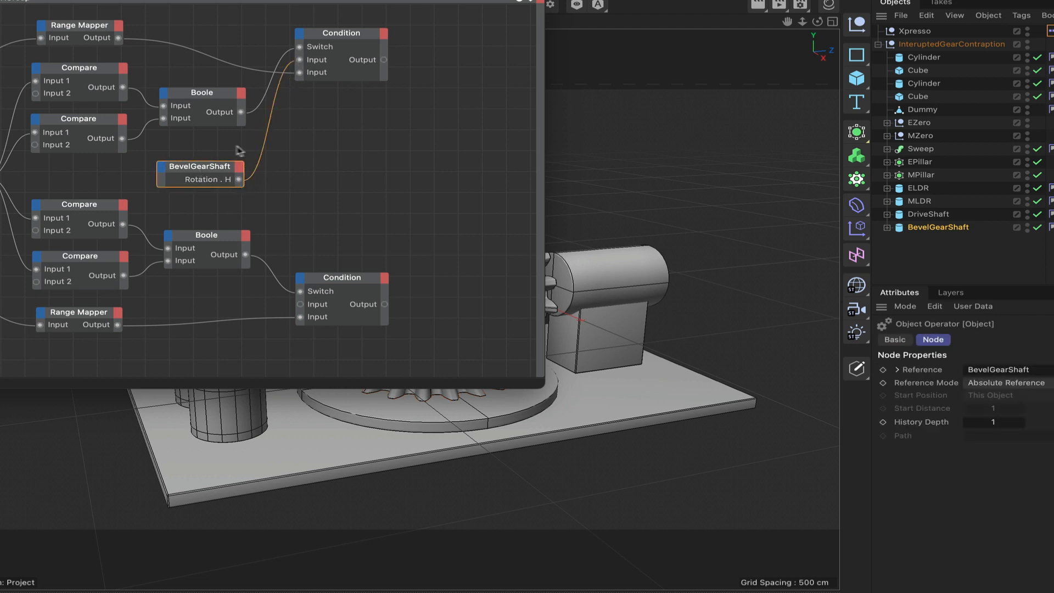
left_click_drag(238, 180, 301, 306)
left_click_drag(274, 0, 454, 0)
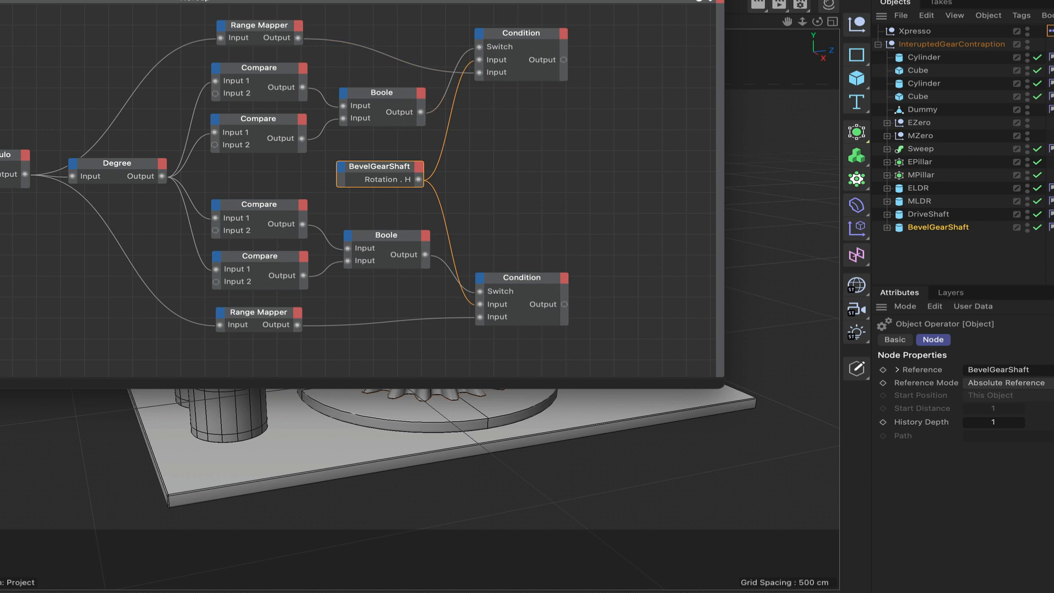
left_click_drag(351, 0, 335, 0)
left_click_drag(604, 0, 216, 0)
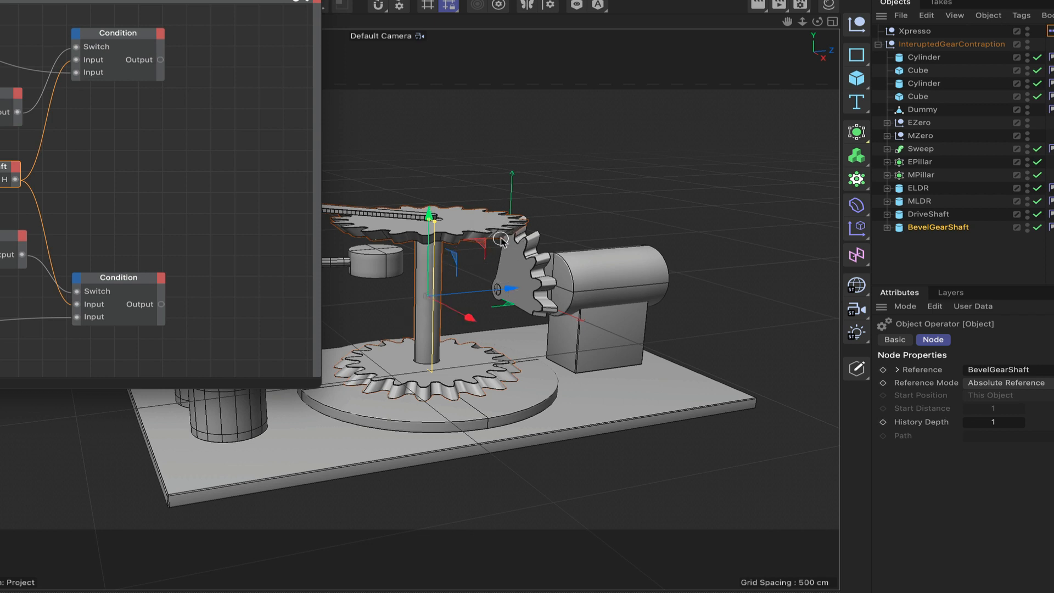
left_click_drag(231, 1, 414, 1)
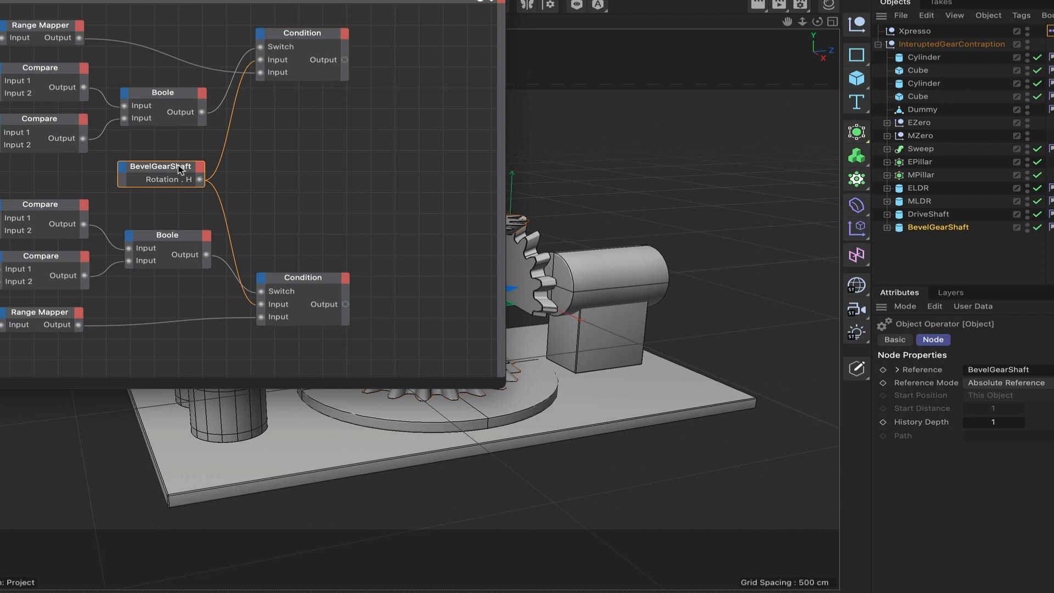
left_click_drag(164, 170, 55, 0)
key("ctrl+z")
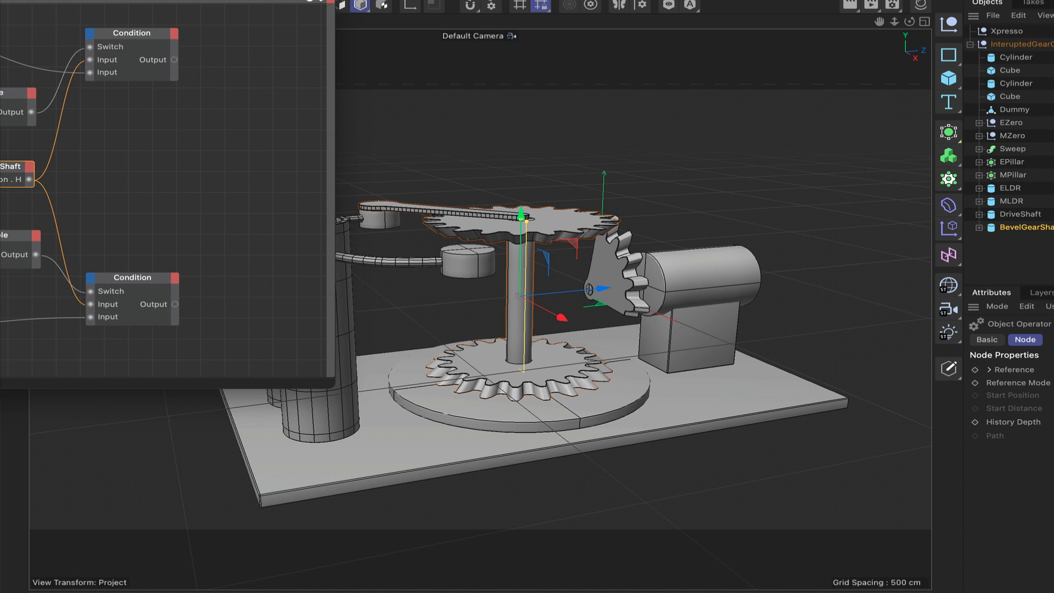
Add a FlipFlop node and place it to the right of the two Condition nodes, vertically between them
left_click_drag(250, 1, 518, 1)
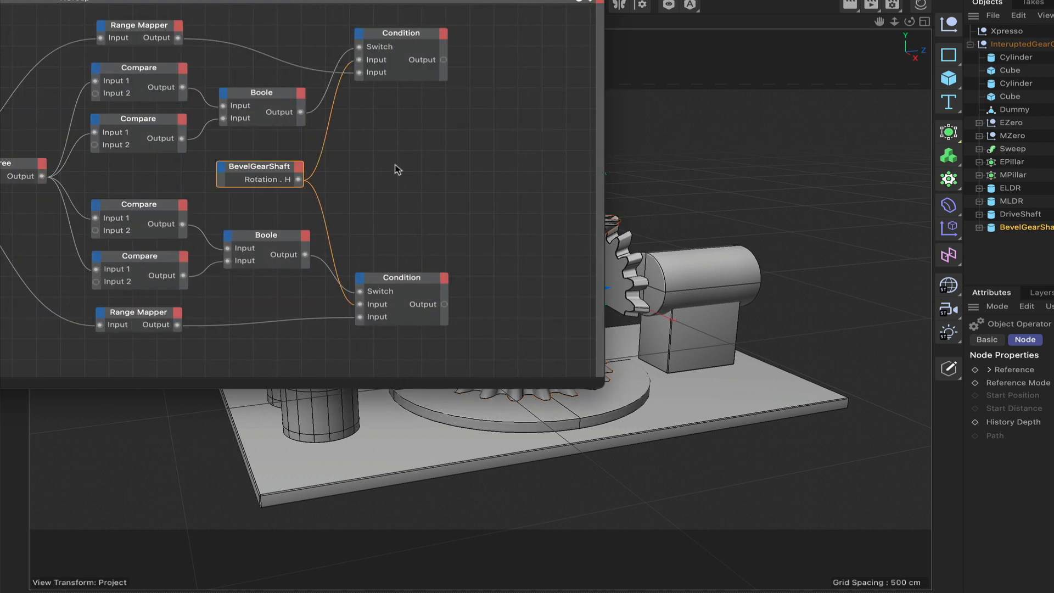
right_click(362, 188)
mouse_move(400, 215)
mouse_move(503, 221)
mouse_move(549, 219)
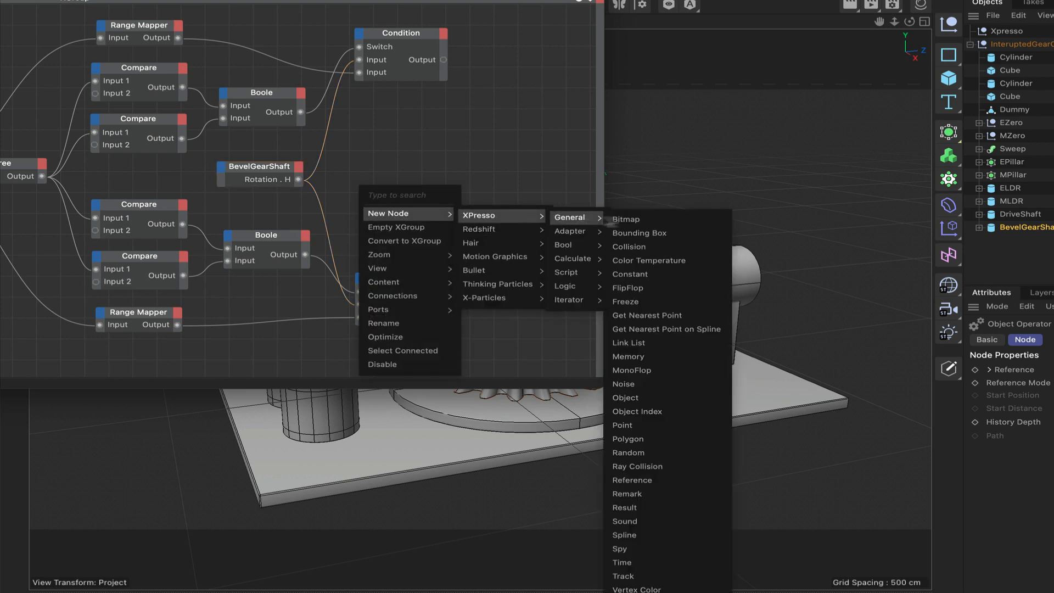
left_click(654, 287)
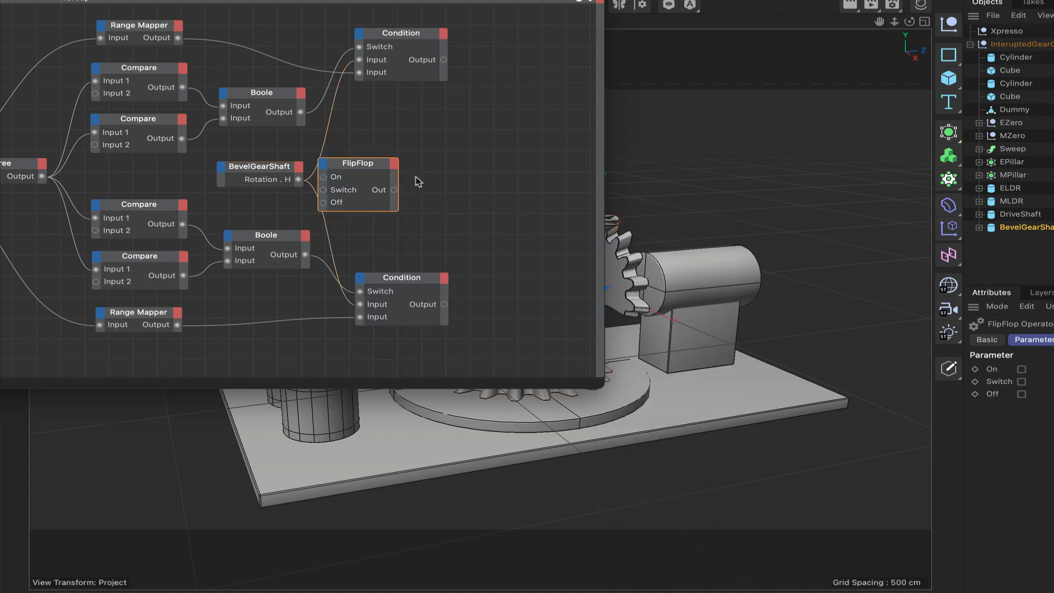
left_click_drag(385, 164, 536, 162)
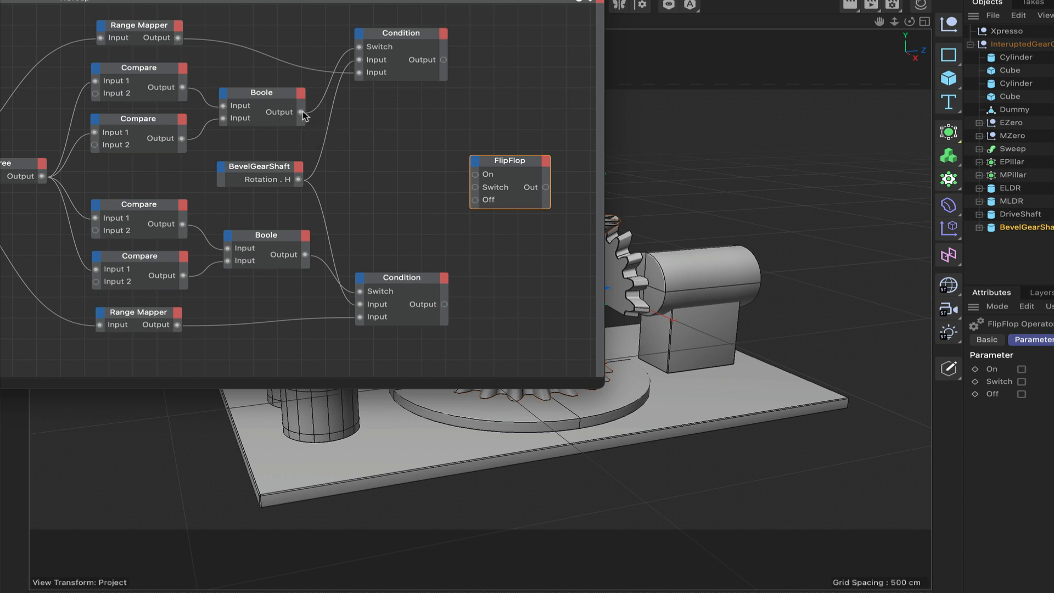
Connect the upper Boole's output to the FlipFlop's On and the lower Boole's output to its Off, and adjust the FlipFlop's position
left_click_drag(303, 112, 475, 174)
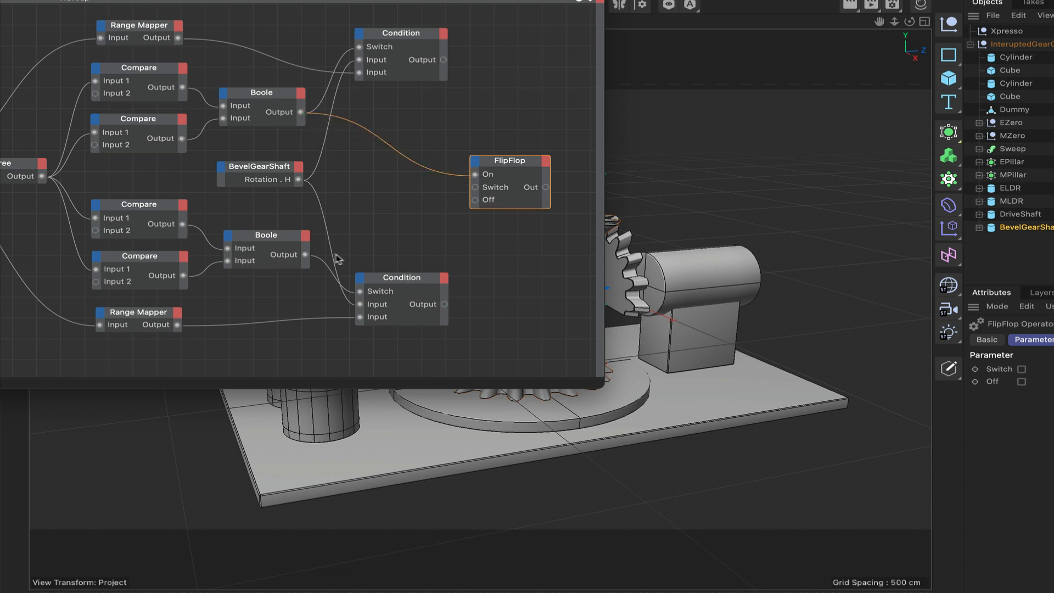
left_click_drag(308, 259, 476, 200)
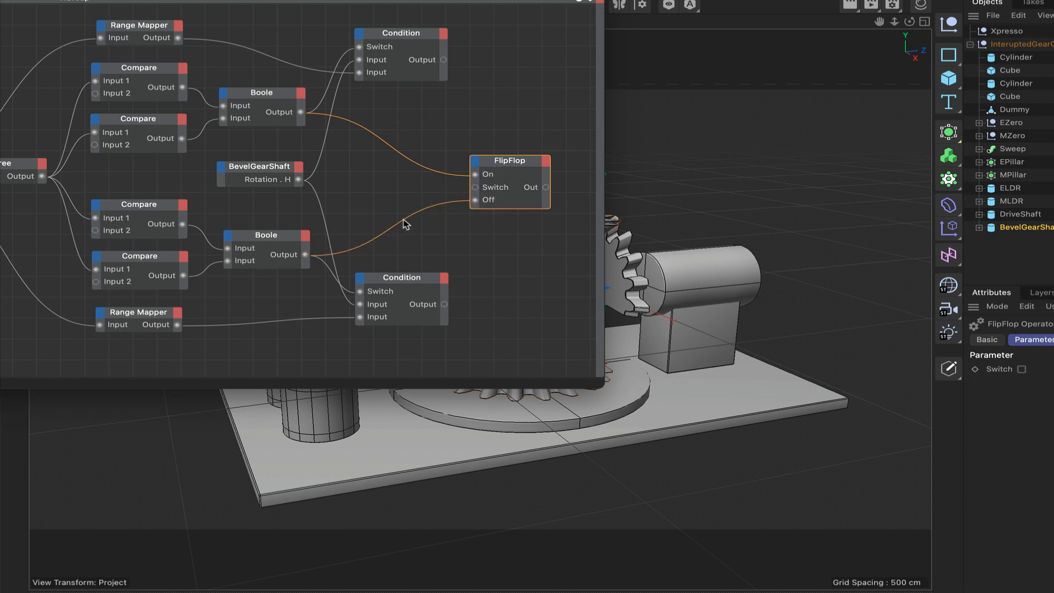
left_click_drag(519, 164, 512, 160)
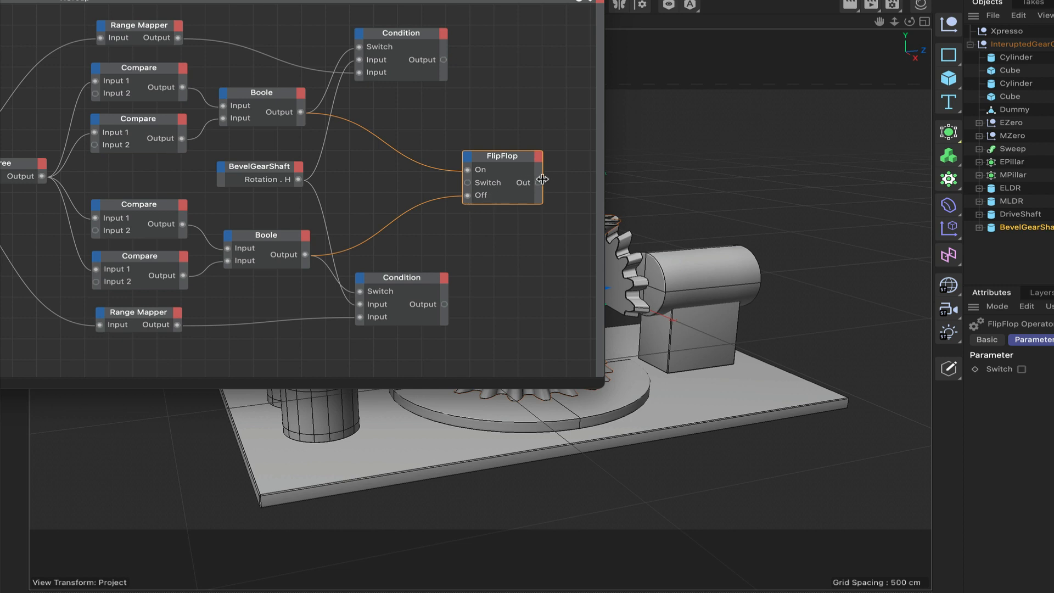
left_click_drag(581, 1, 473, 0)
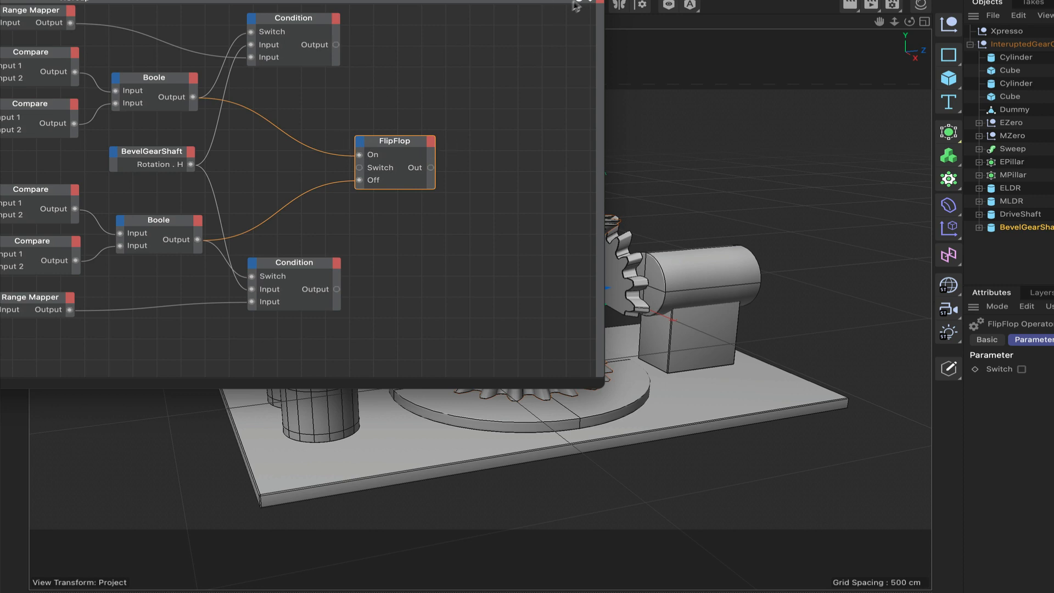
left_click_drag(404, 140, 382, 141)
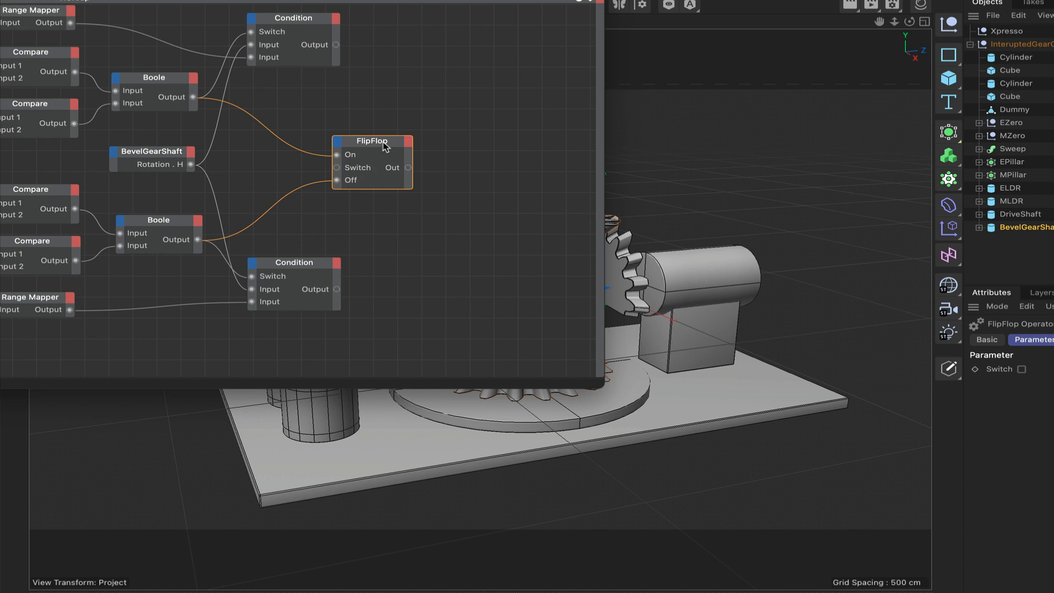
right_click(440, 137)
mouse_move(461, 161)
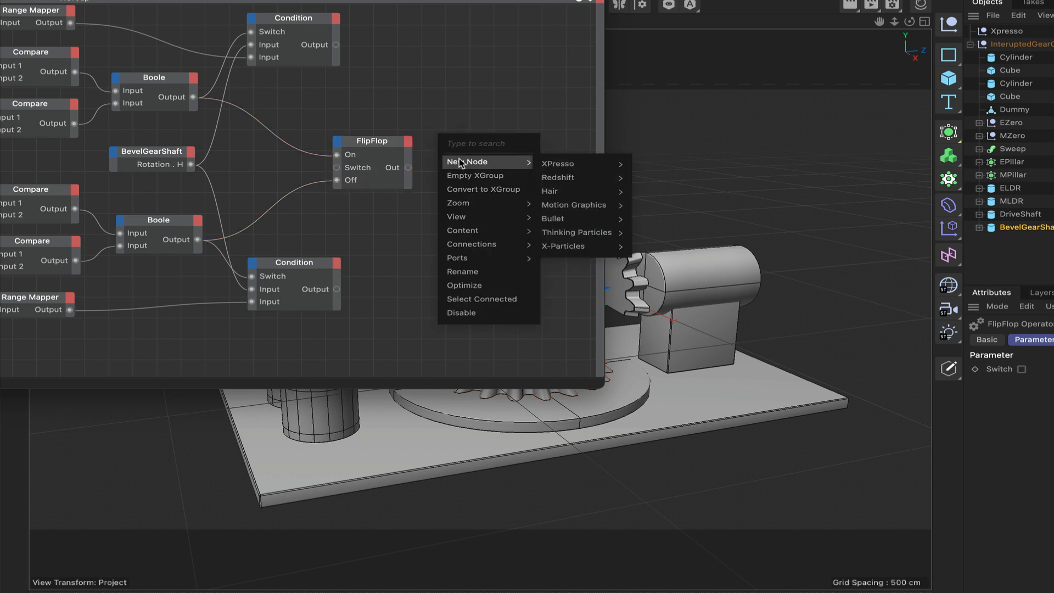
mouse_move(626, 165)
left_click(549, 87)
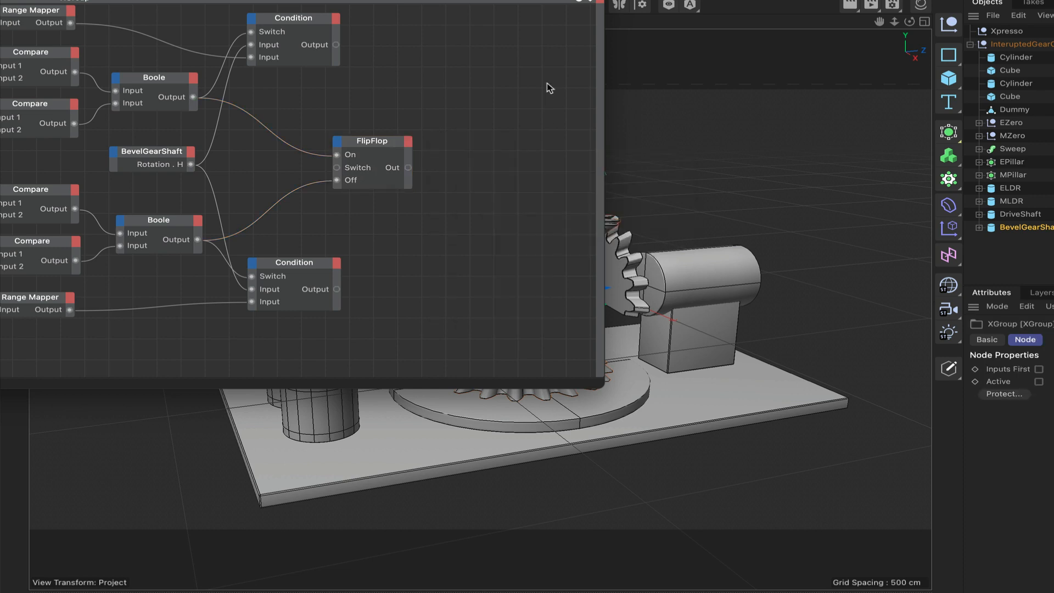
Duplicate the upper Condition node to the right of the FlipFlop and connect the FlipFlop's Out to the copy's Switch
left_click(309, 20)
left_click_drag(308, 20, 503, 158, "ctrl")
left_click_drag(408, 168, 522, 157)
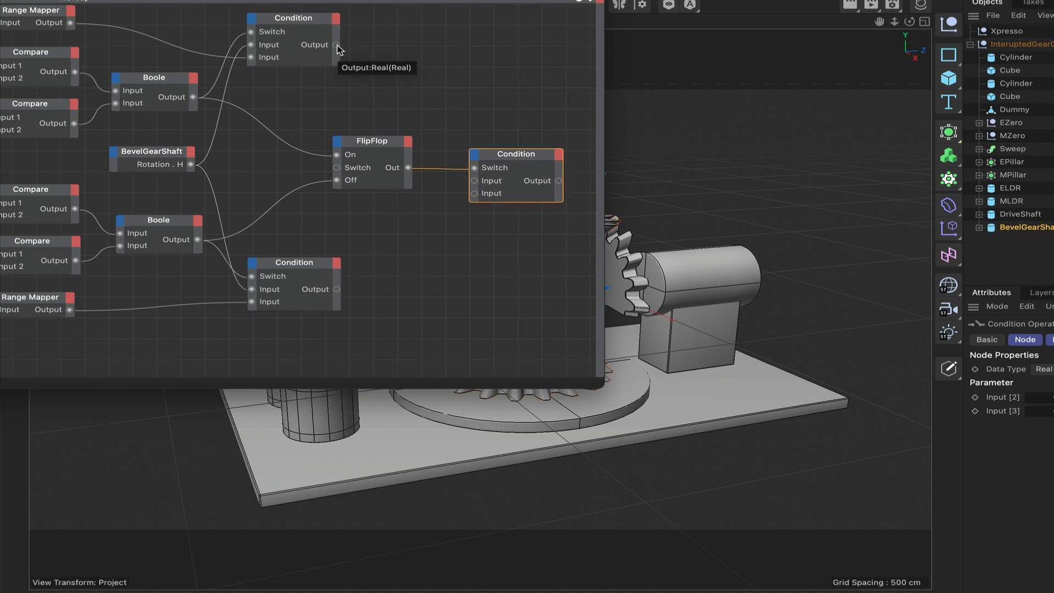
Connect the upper Condition's output to the new Condition's last Input and the lower Condition's output to its first Input
left_click_drag(337, 45, 474, 194)
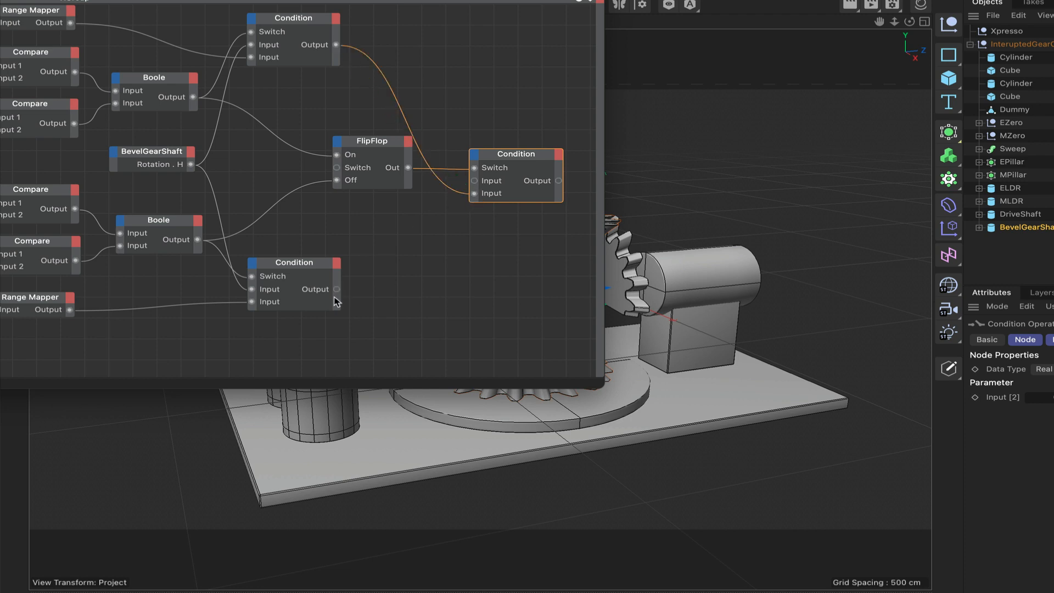
left_click_drag(338, 290, 474, 181)
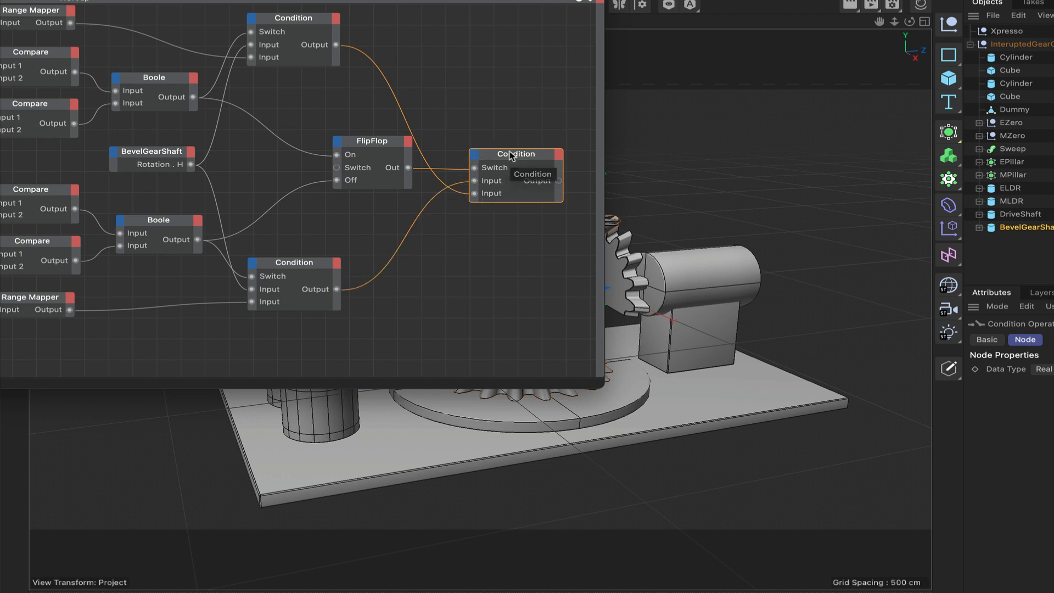
left_click_drag(510, 151, 508, 150)
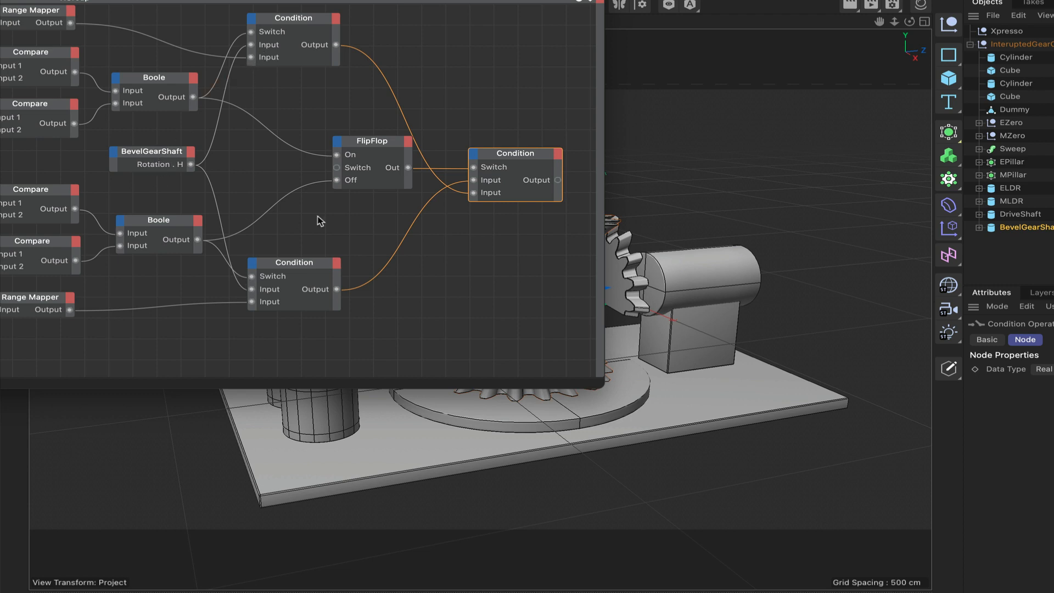
Add a Time node above the rightmost Condition and delete its Time output port
left_click_drag(579, 2, 405, 13)
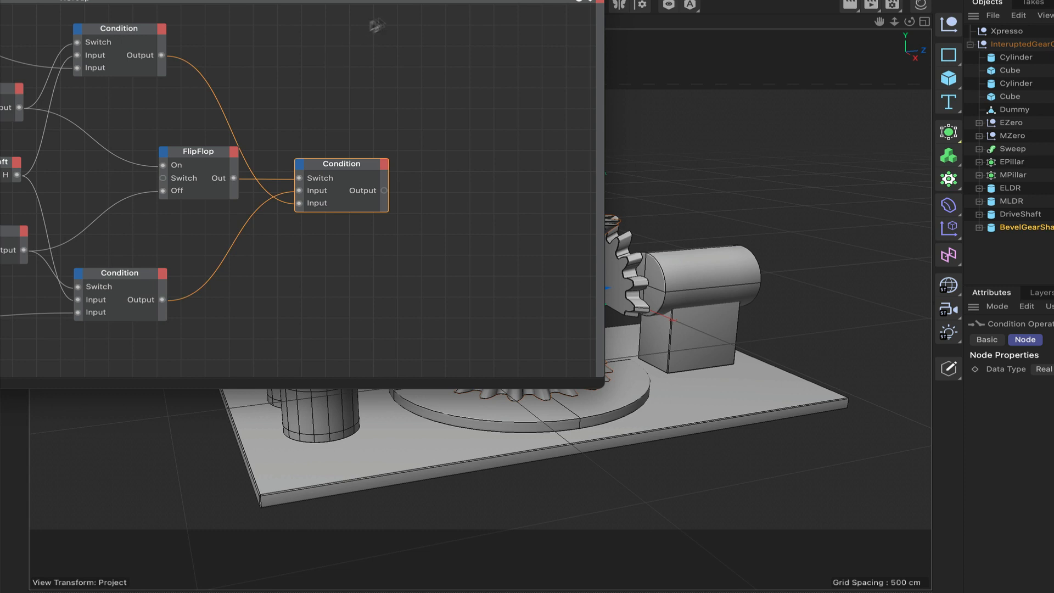
left_click_drag(493, 1, 197, 1)
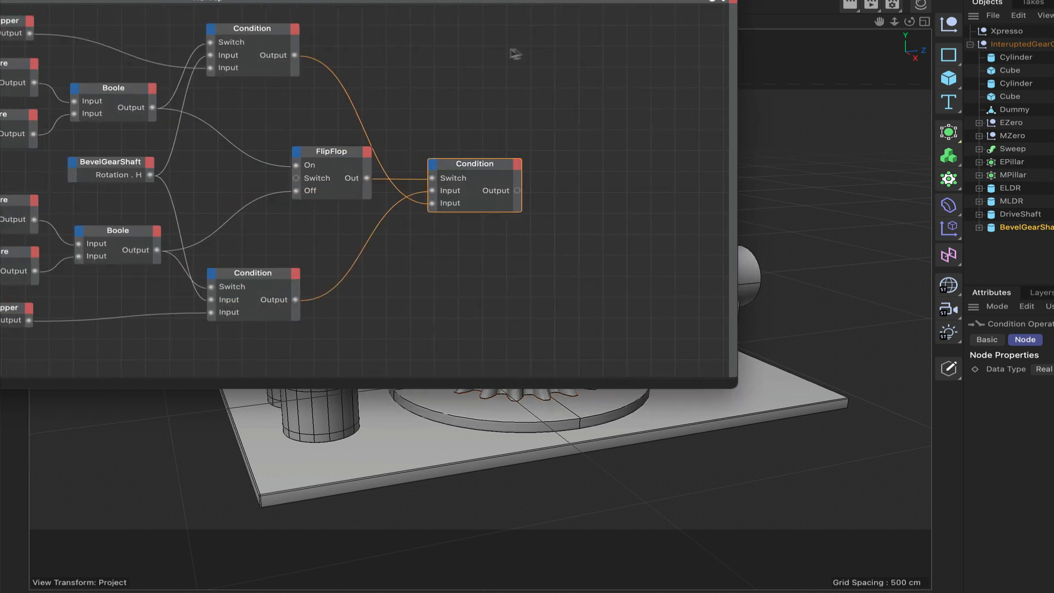
right_click(459, 59)
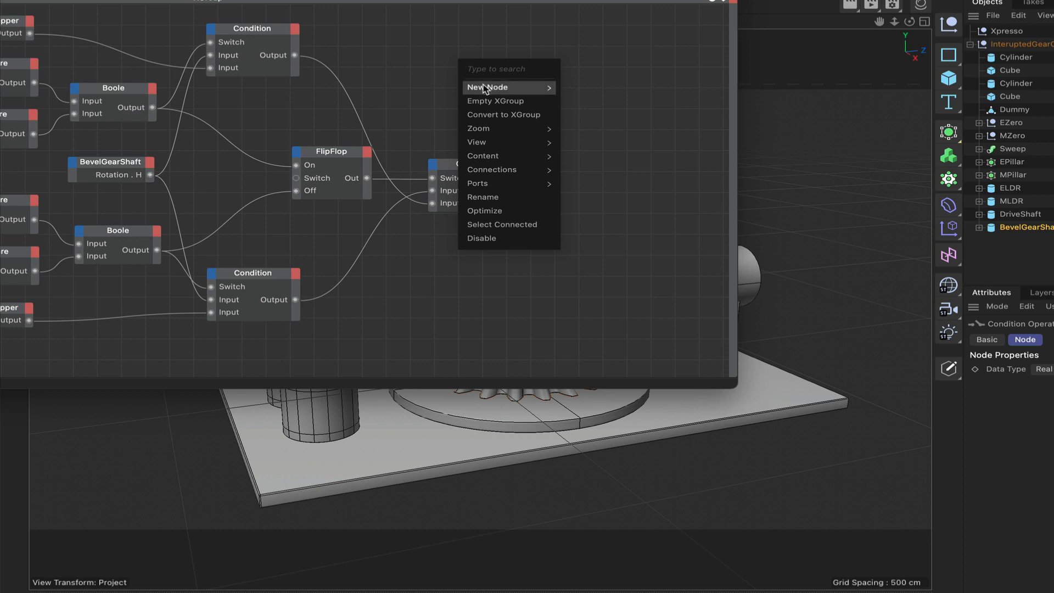
mouse_move(477, 88)
mouse_move(612, 97)
mouse_move(694, 91)
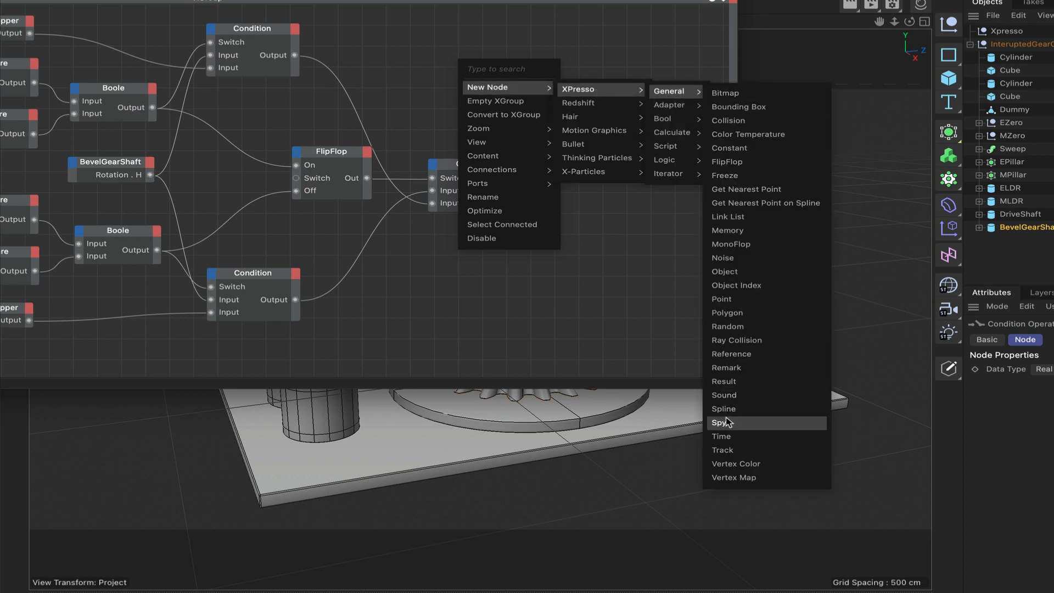
left_click(725, 437)
right_click(475, 63)
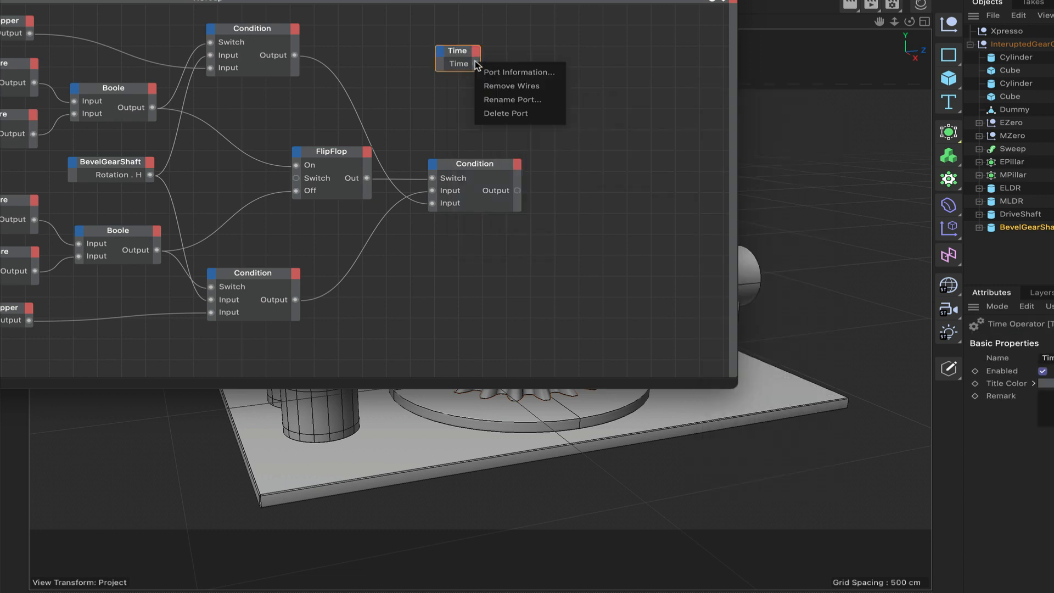
left_click(507, 115)
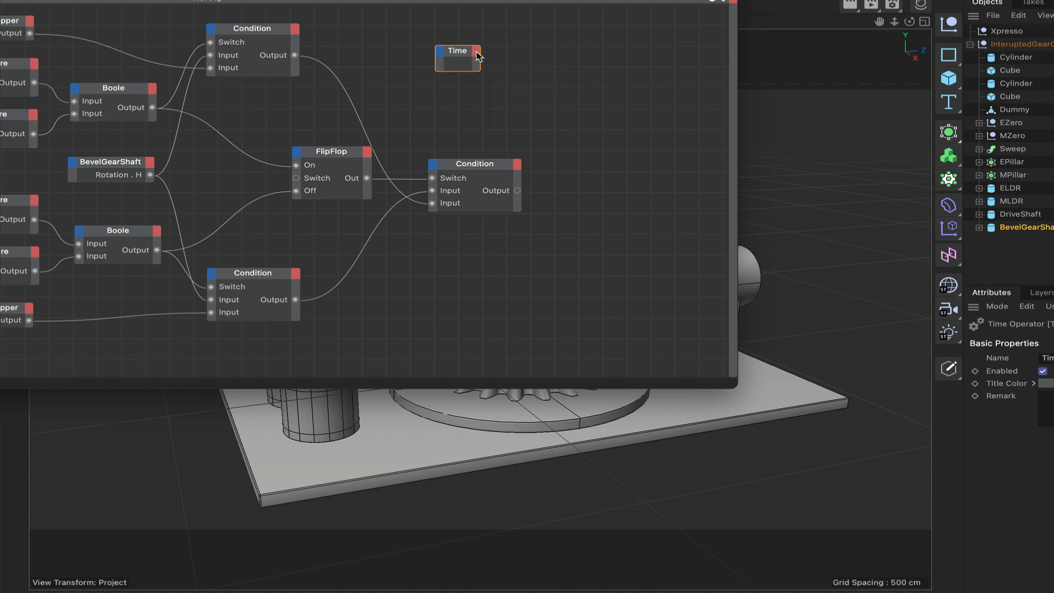
Add a Frame output port to the Time node and move the node slightly to the left
left_click(475, 55)
left_click(504, 109)
left_click_drag(455, 53, 400, 45)
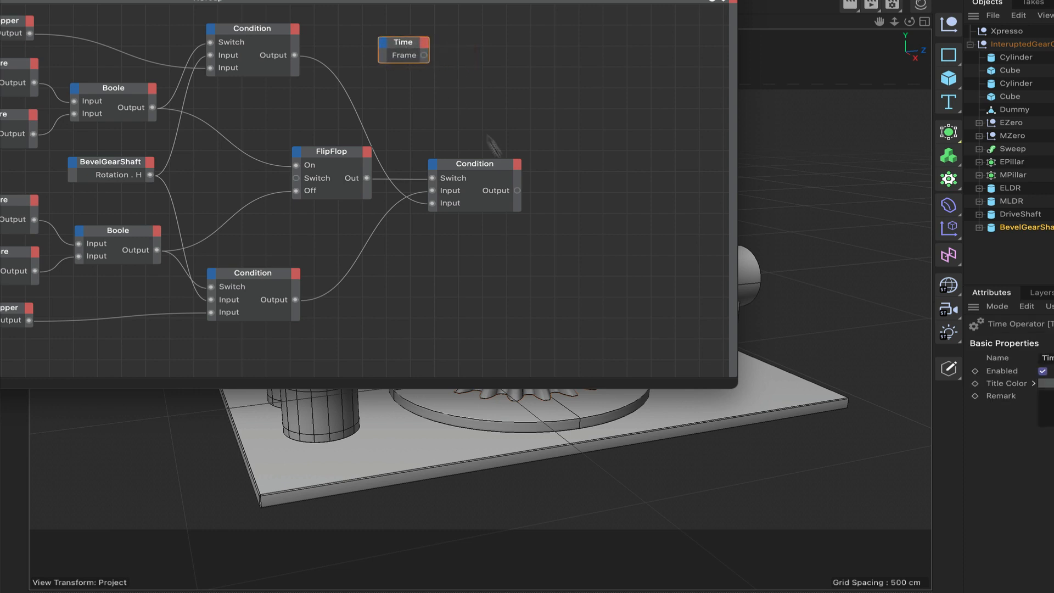
Add a Compare node beside the Time node and connect Time's Frame output to its Input 1
right_click(502, 94)
mouse_move(525, 122)
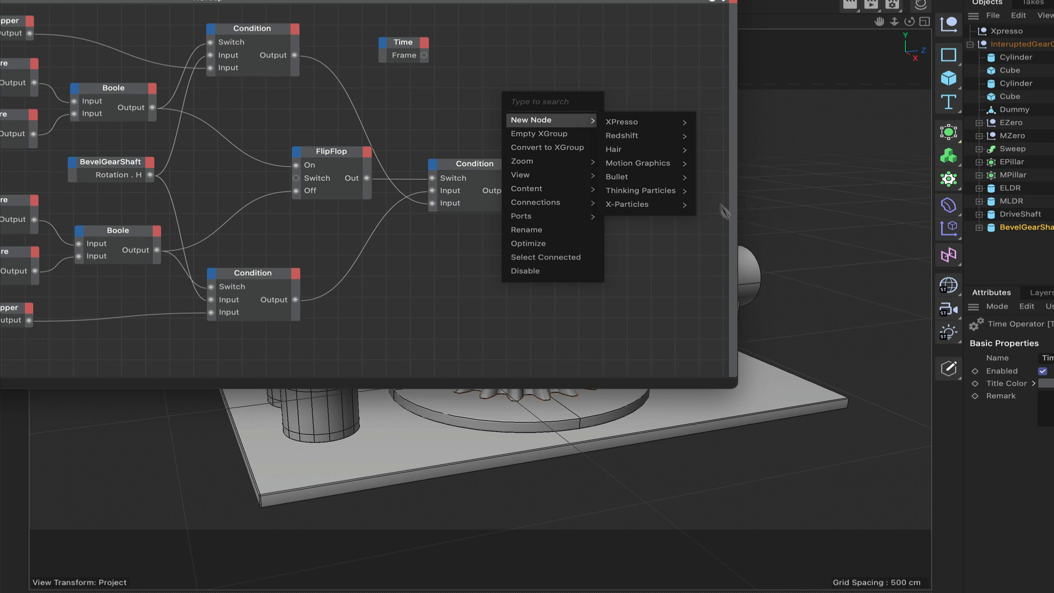
mouse_move(625, 121)
mouse_move(714, 192)
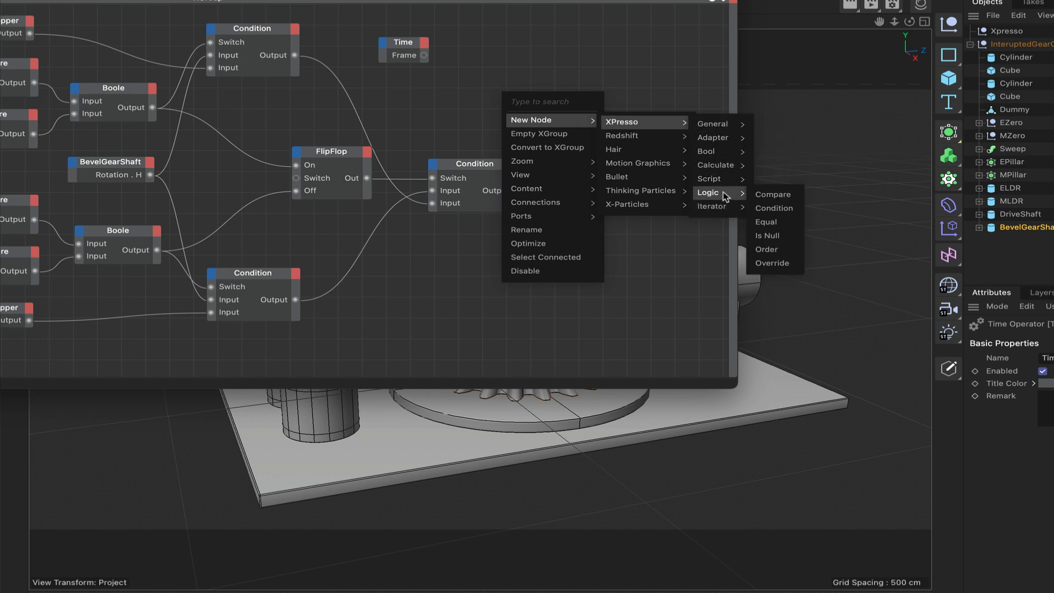
left_click(763, 195)
left_click_drag(540, 79, 562, 75)
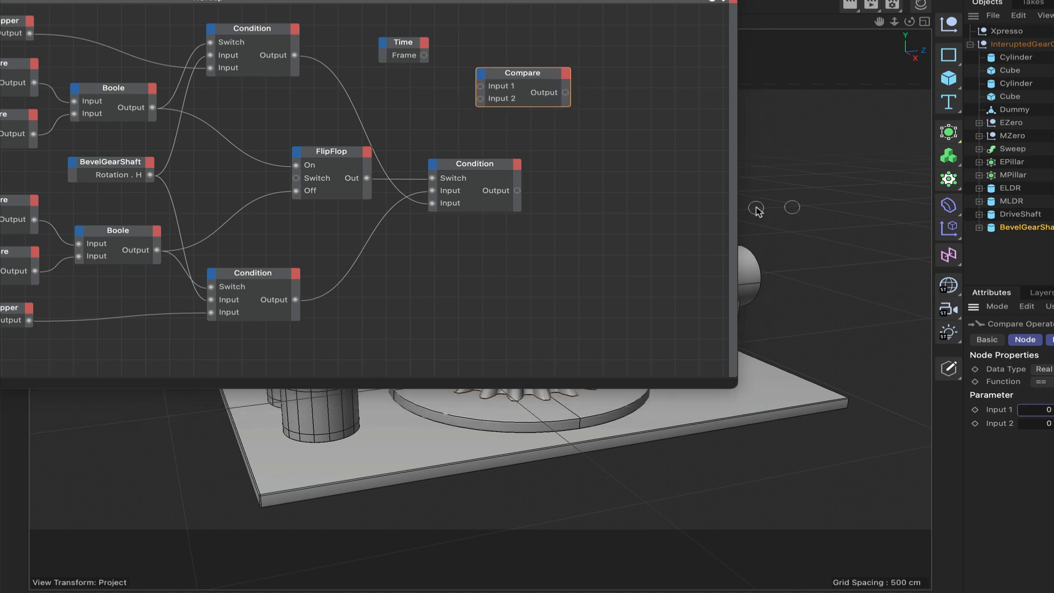
left_click_drag(425, 55, 478, 86)
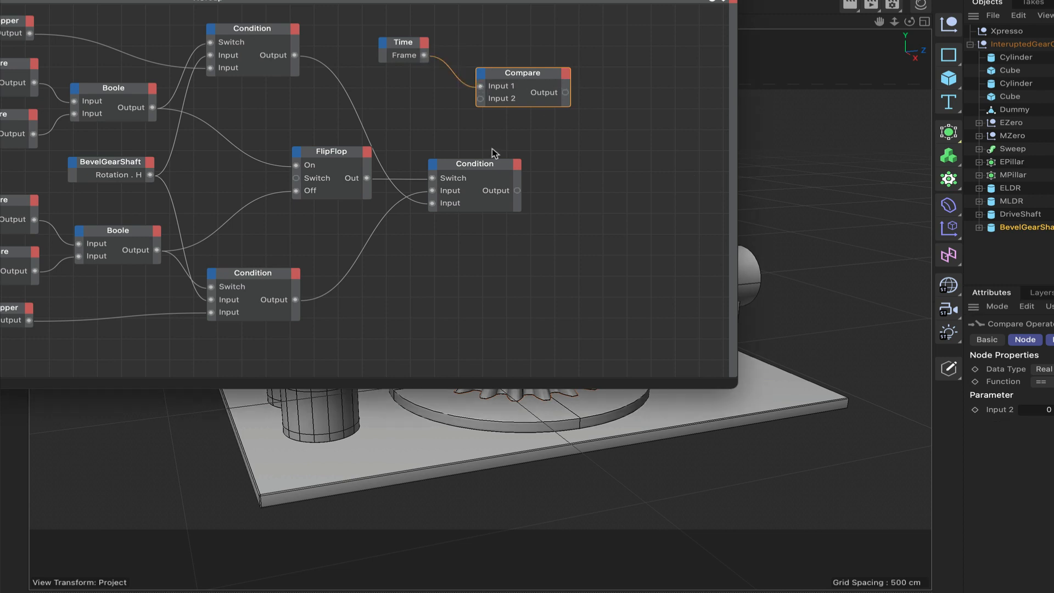
Duplicate the rightmost Condition further right, feed its Switch from the new Compare and its first Input from the original Condition, and align it
left_click_drag(479, 168, 655, 137, "ctrl")
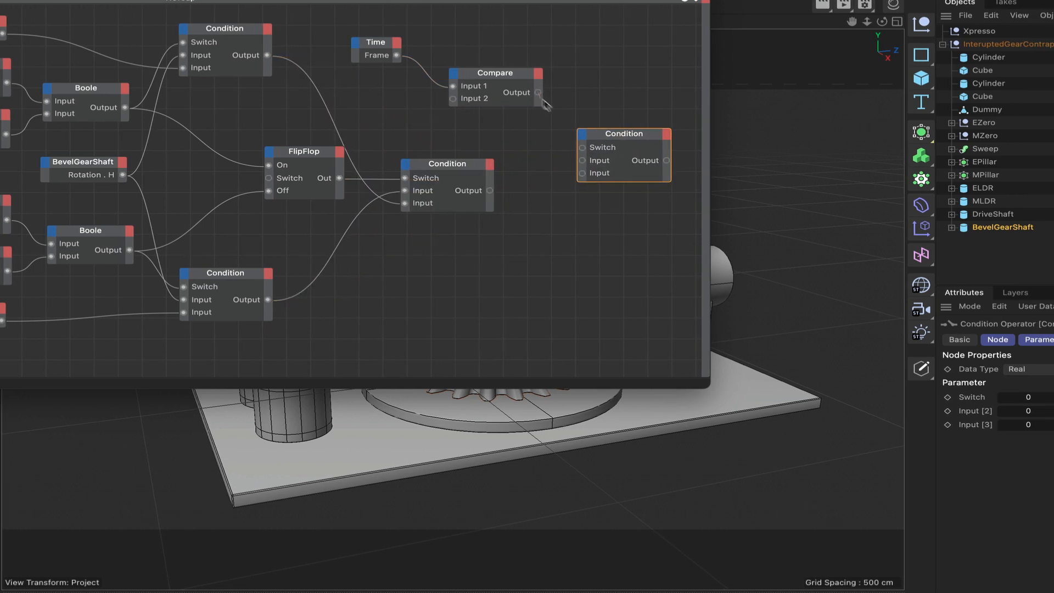
left_click_drag(540, 94, 583, 150)
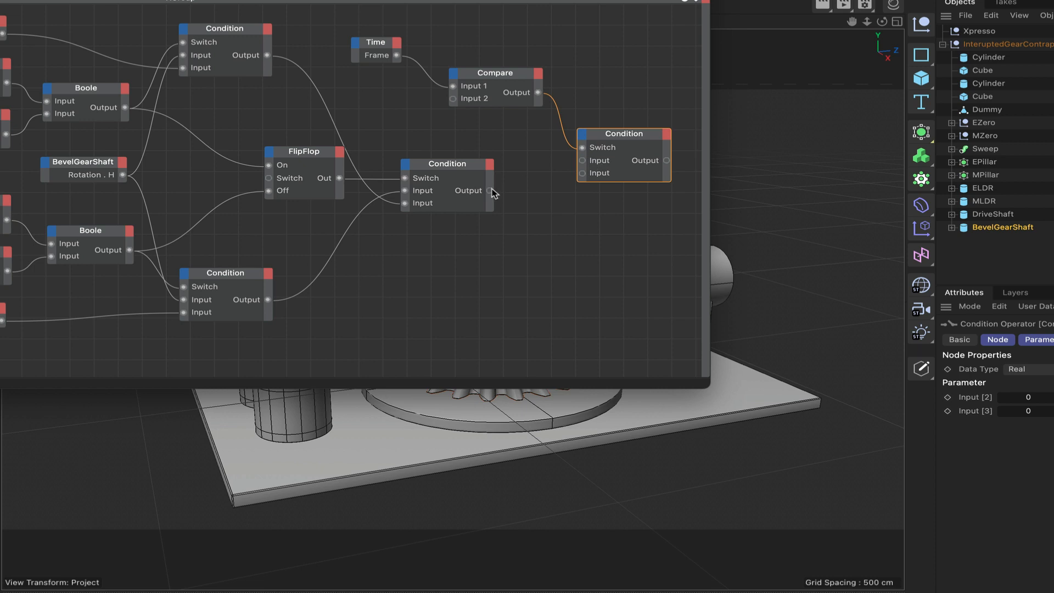
left_click_drag(501, 191, 582, 160)
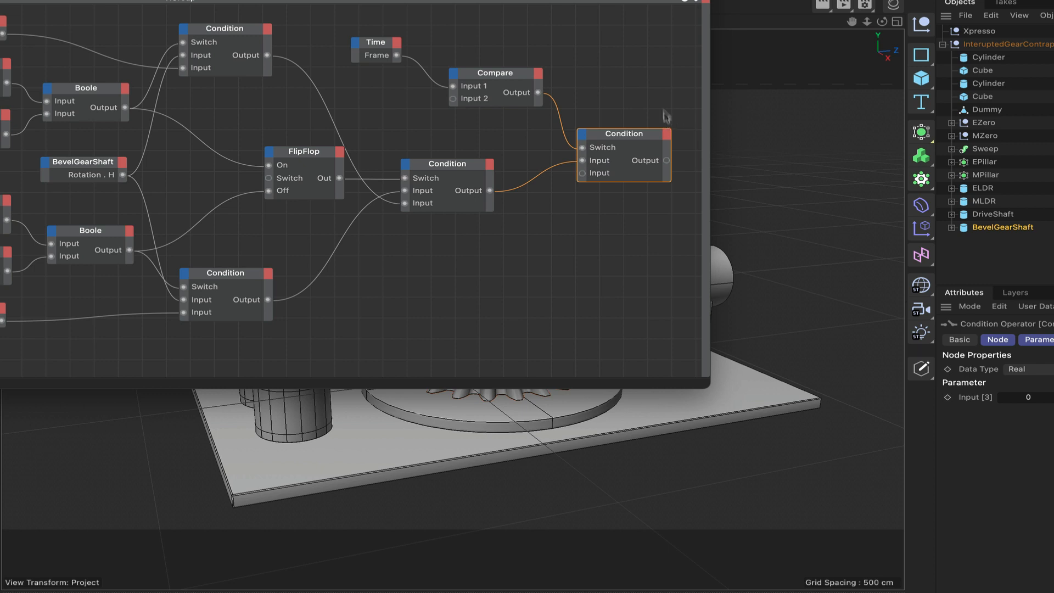
left_click_drag(647, 2, 256, 2)
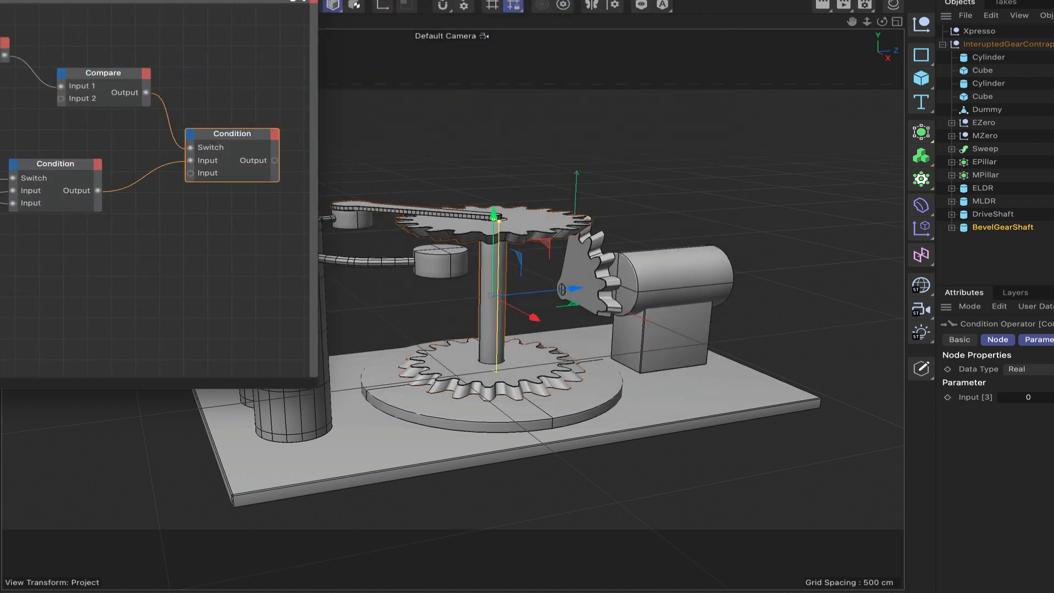
left_click_drag(231, 2, 556, 2)
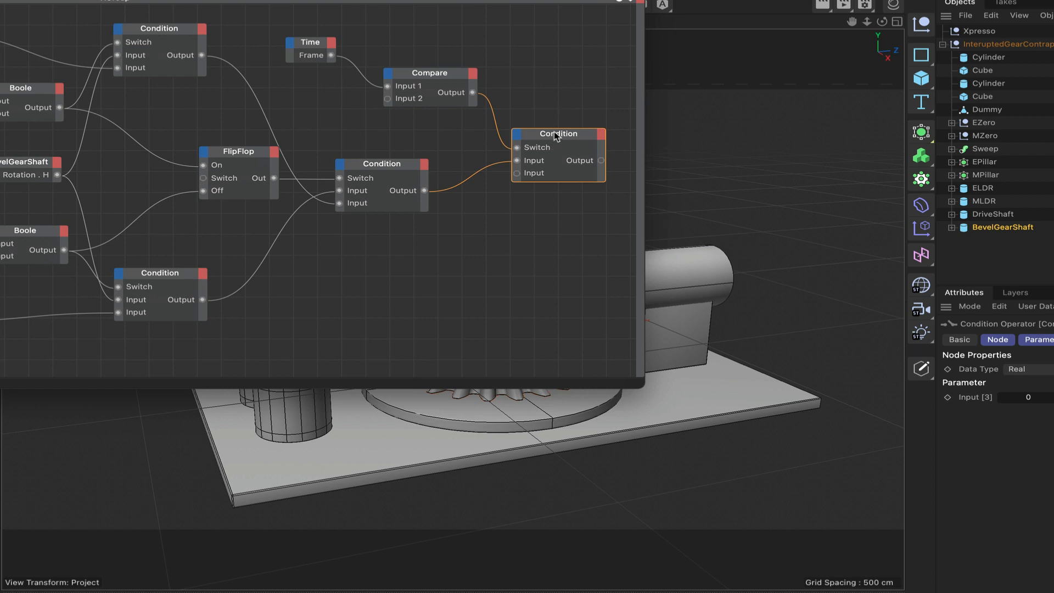
left_click_drag(556, 135, 552, 166)
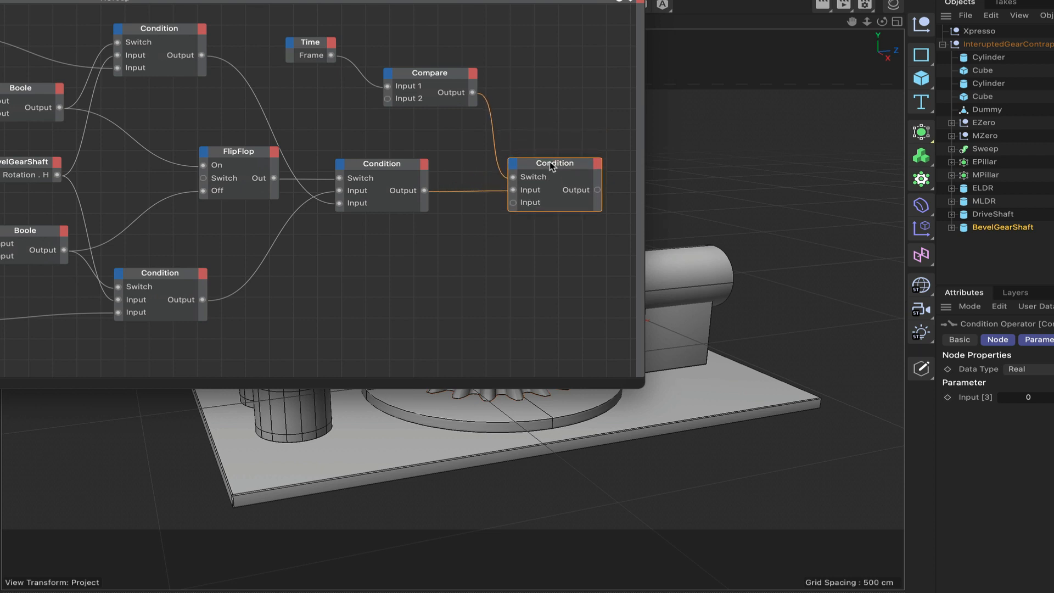
Add a BevelGearShaft node with a Rotation . H input at the end of the network and connect the last Condition's output to it
left_click_drag(618, 1, 419, 0)
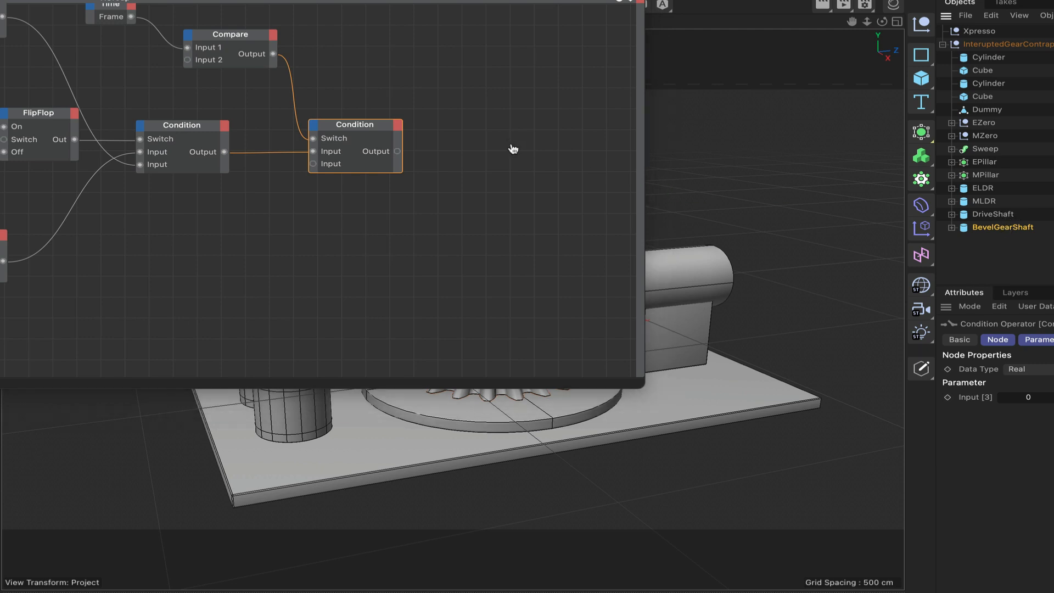
left_click_drag(512, 149, 510, 143)
left_click(486, 138)
mouse_move(518, 196)
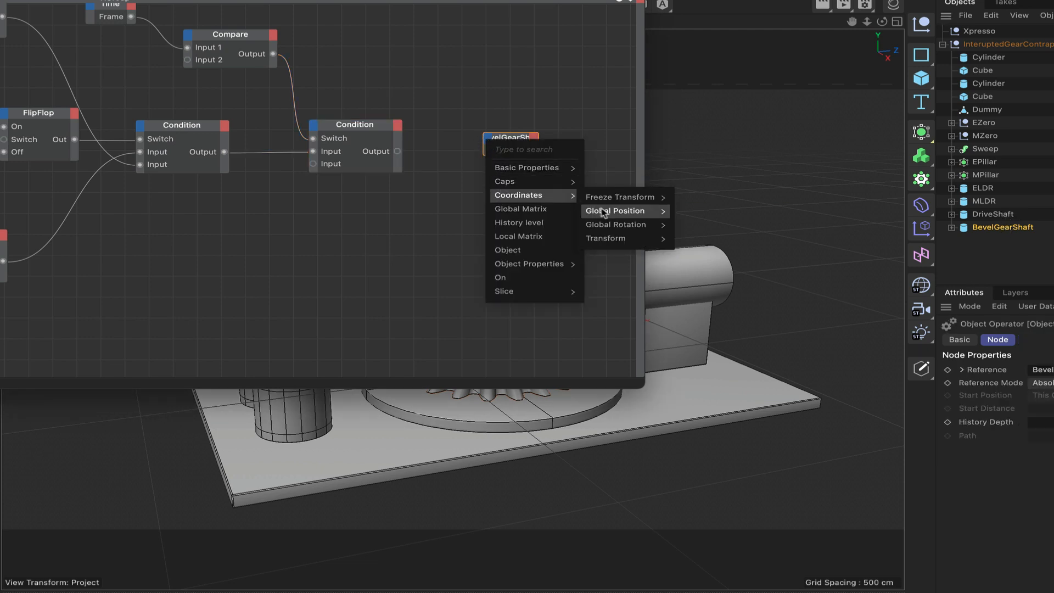
mouse_move(606, 238)
mouse_move(701, 271)
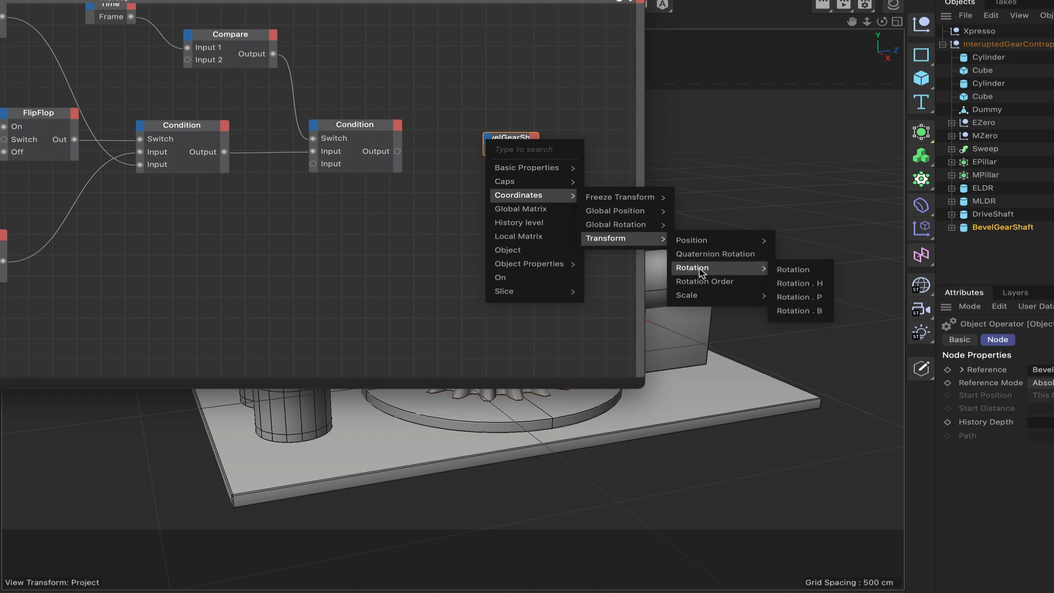
left_click(804, 288)
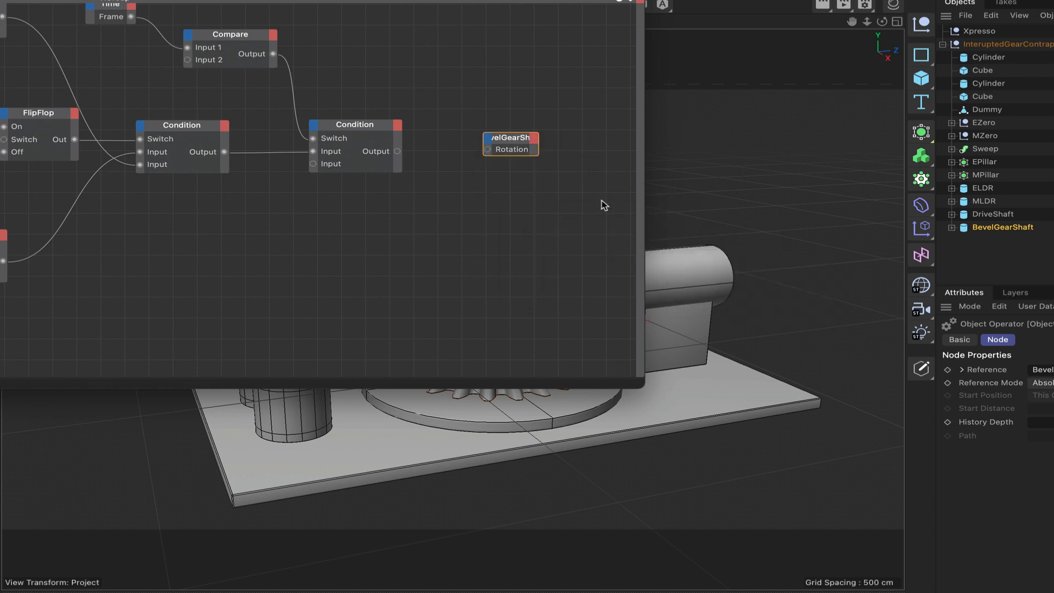
double_click(515, 137)
left_click_drag(521, 136, 513, 143)
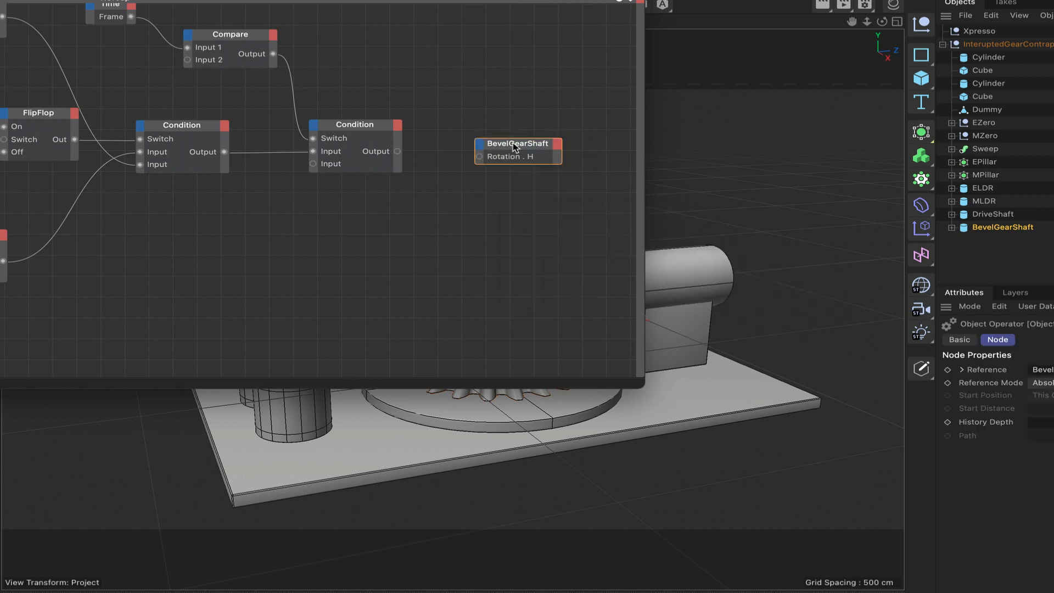
left_click_drag(397, 152, 519, 142)
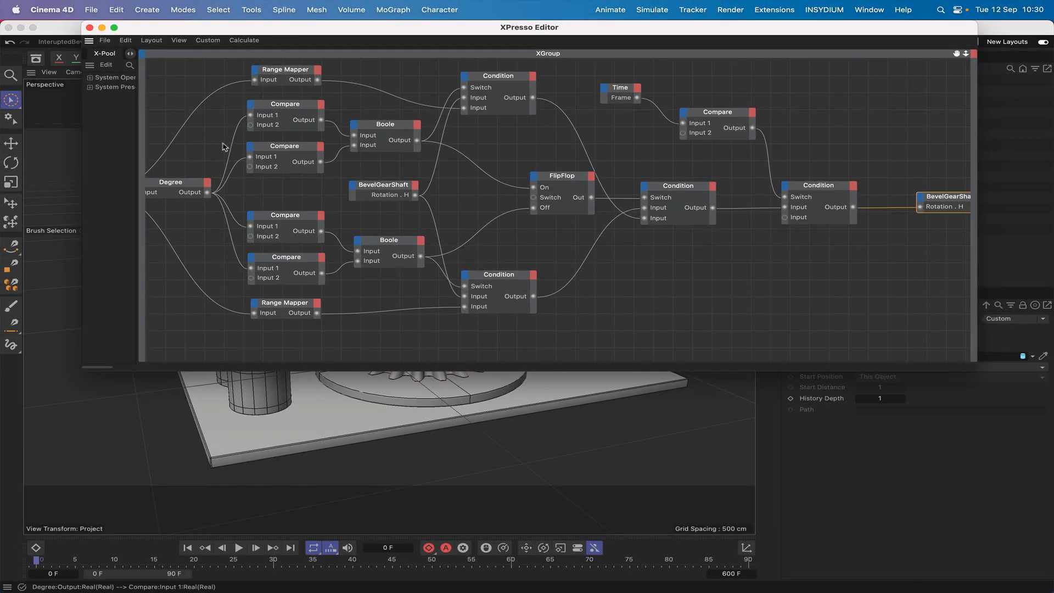
Widen the XPresso Editor window and frame the complete node network from DriveShaft to BevelGearShaft
left_click_drag(82, 143, 11, 142)
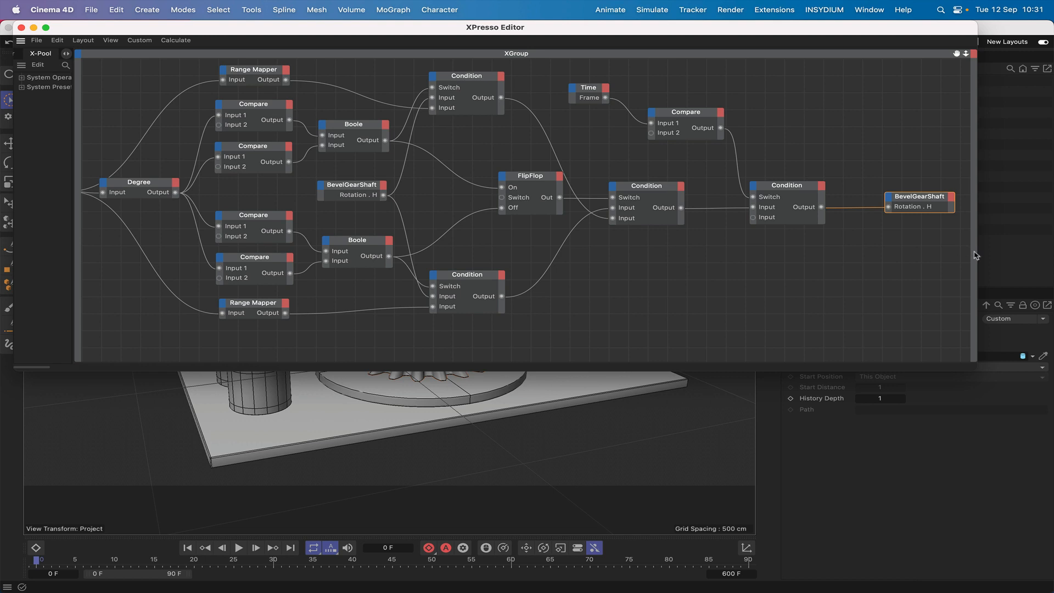
left_click_drag(976, 254, 1051, 254)
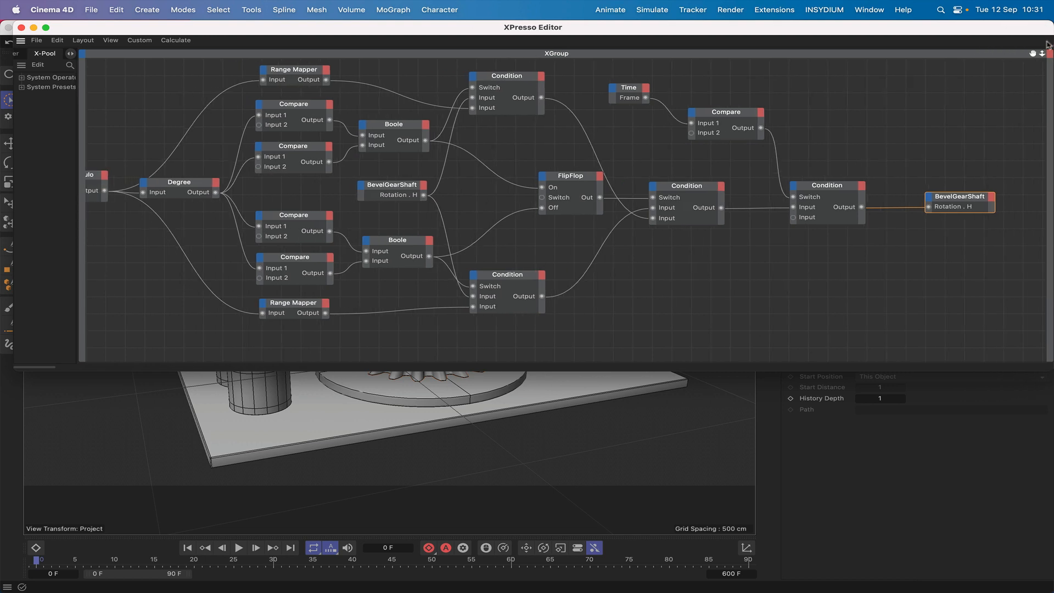
left_click_drag(1032, 55, 1052, 60)
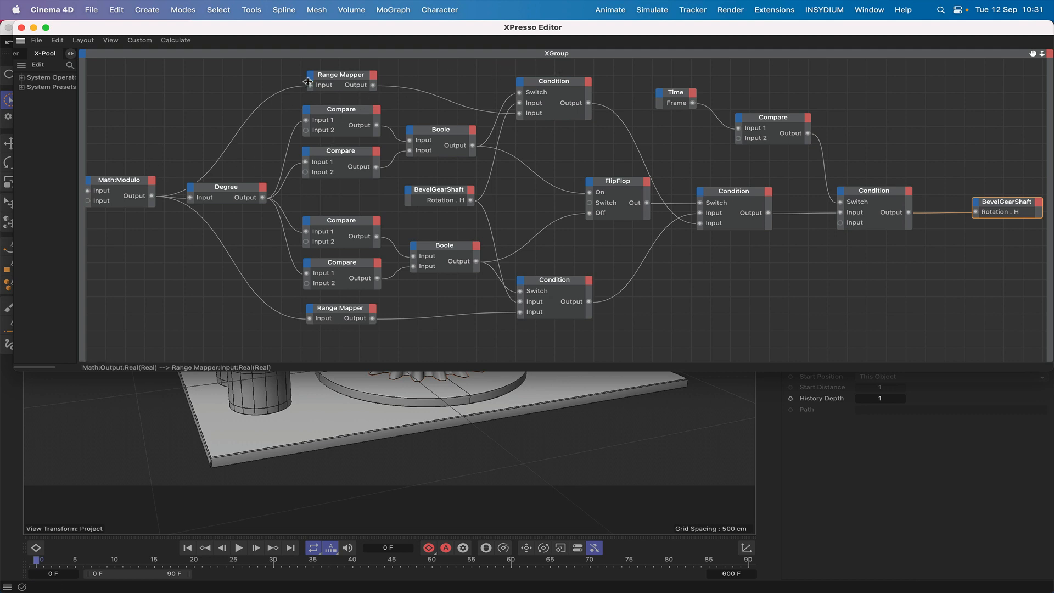
key("h")
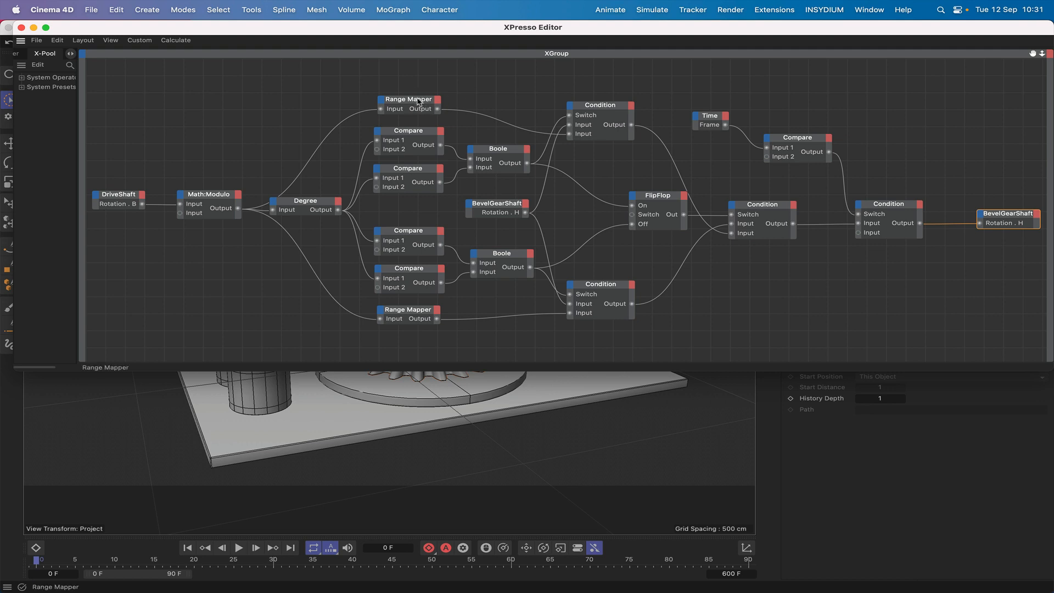
Examine the gear model and the finished node network in turn, and close the XPresso Editor
left_click_drag(652, 30, 2, 3)
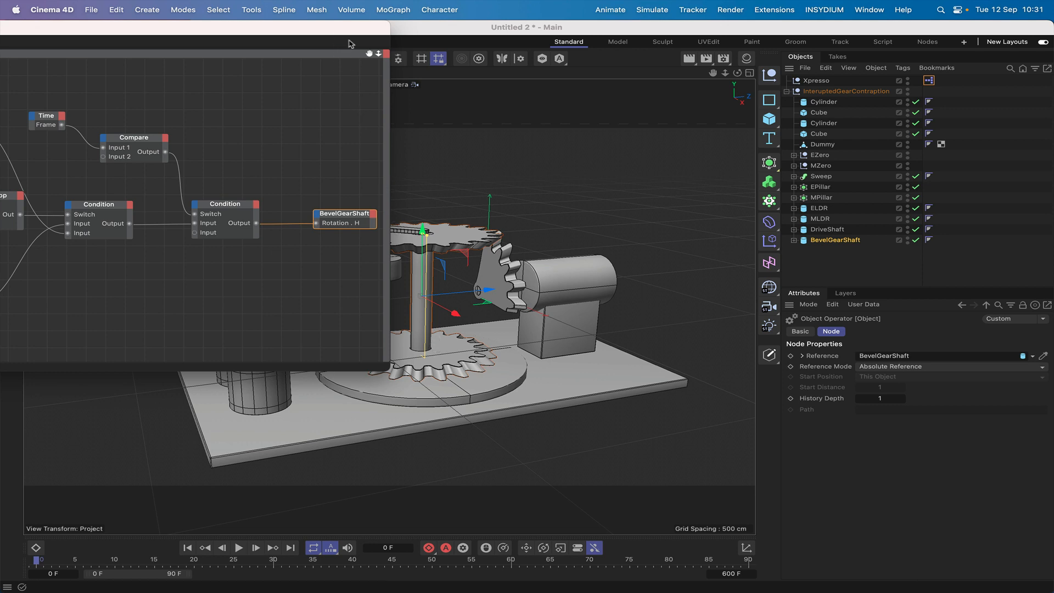
left_click_drag(367, 27, 215, 27)
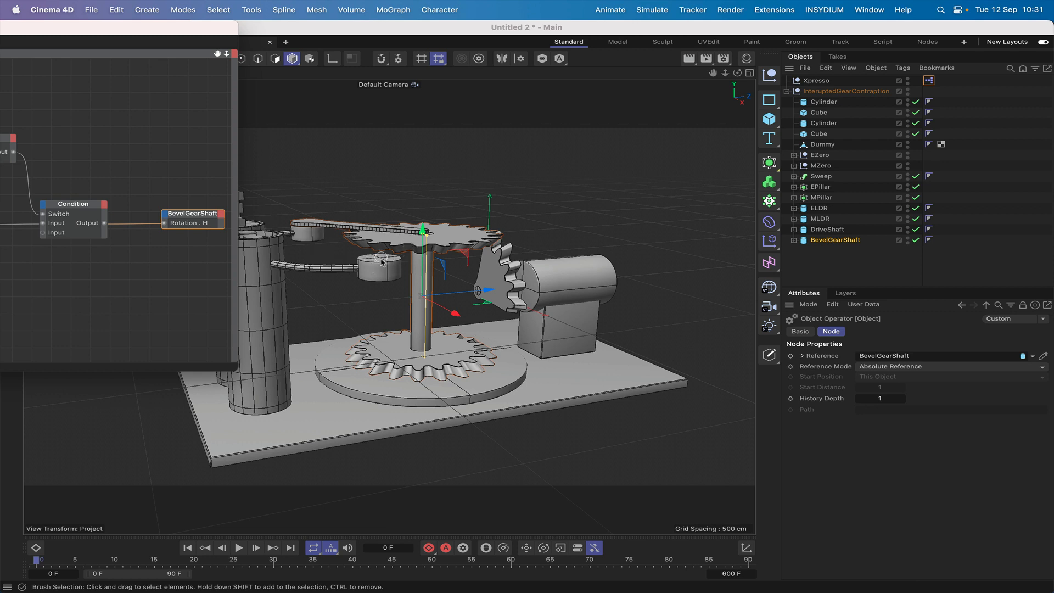
left_click_drag(202, 33, 787, 5)
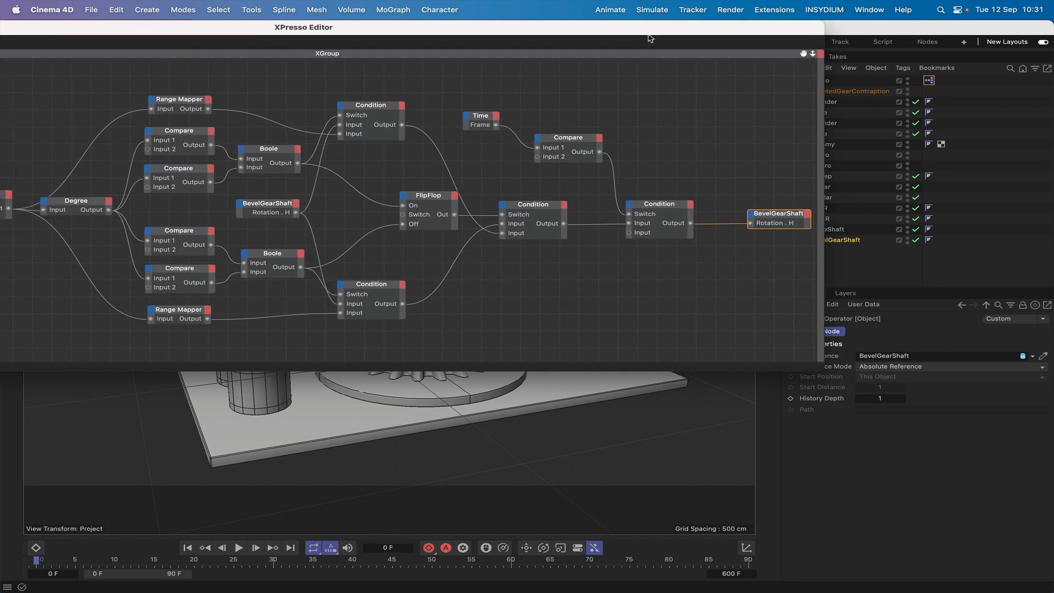
left_click_drag(649, 39, 880, 19)
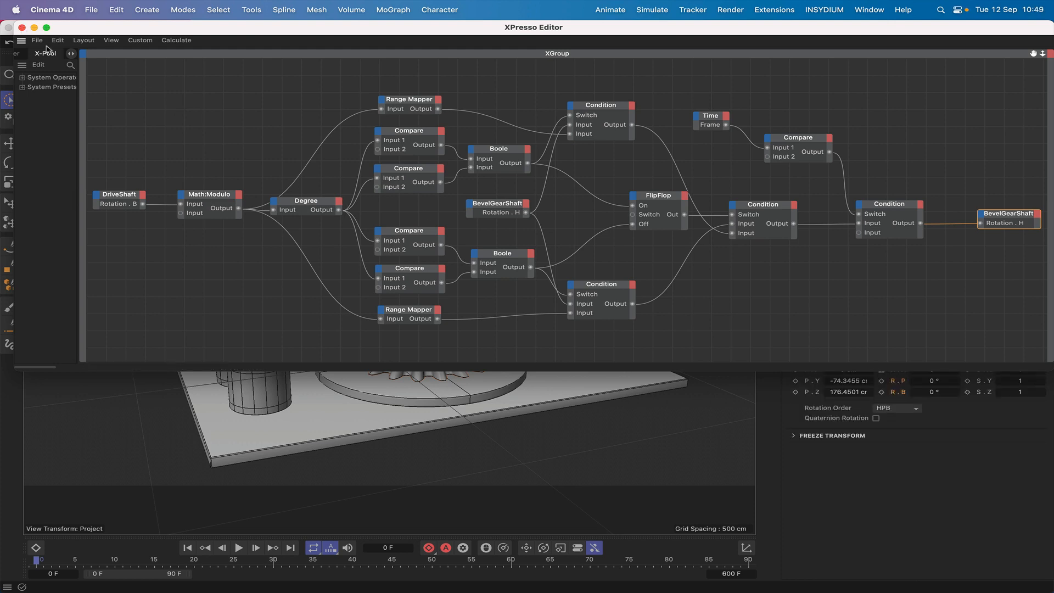
left_click(22, 28)
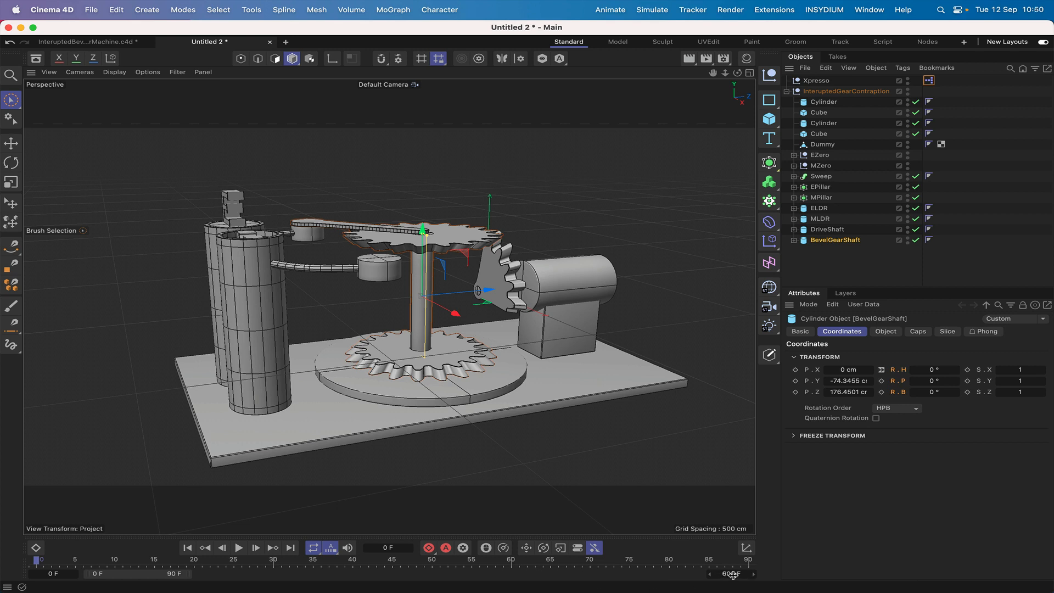
Keyframe the DriveShaft's R . B rotation at 0° on frame 0 and at -3600° on the last frame
left_click(827, 229)
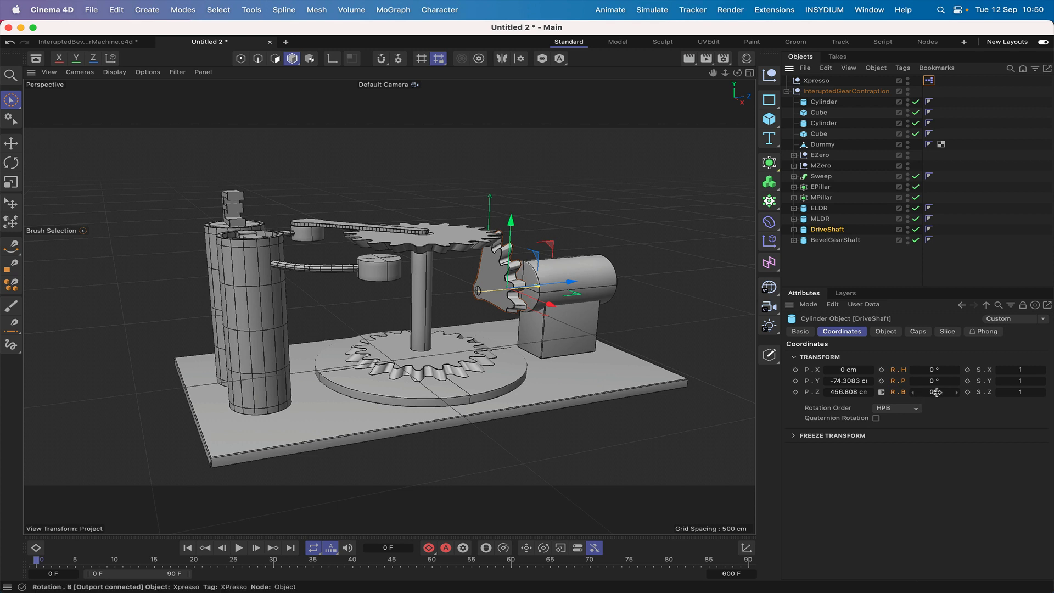
left_click(882, 392)
left_click(881, 381)
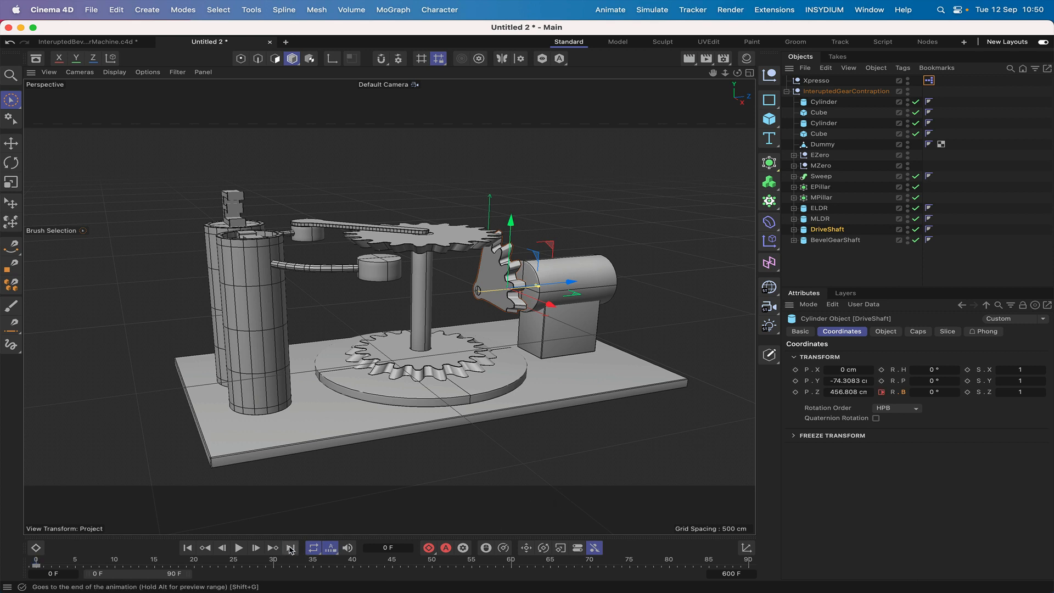
left_click(935, 392)
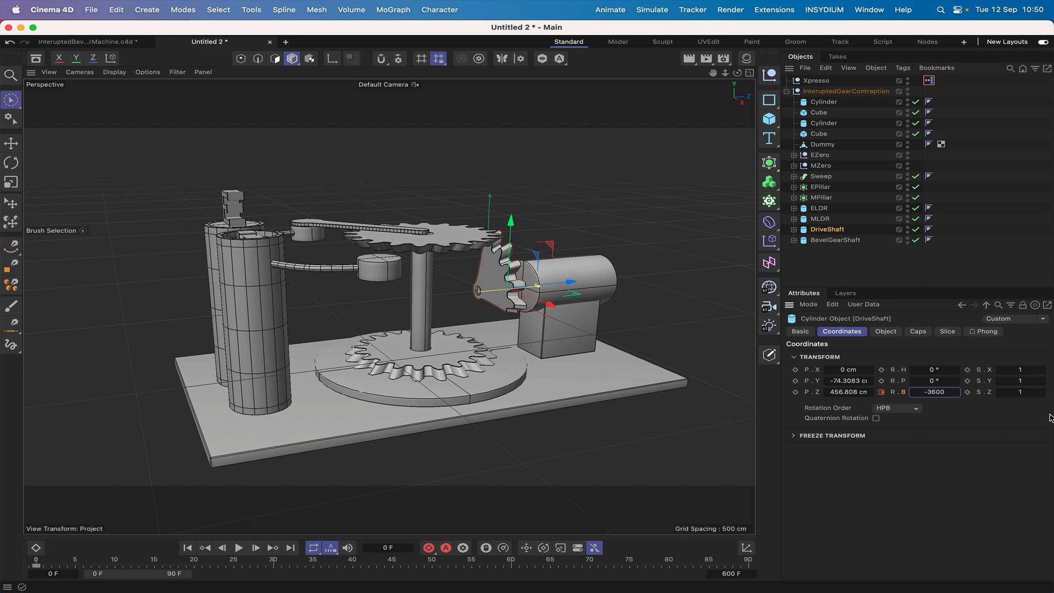
left_click(880, 392)
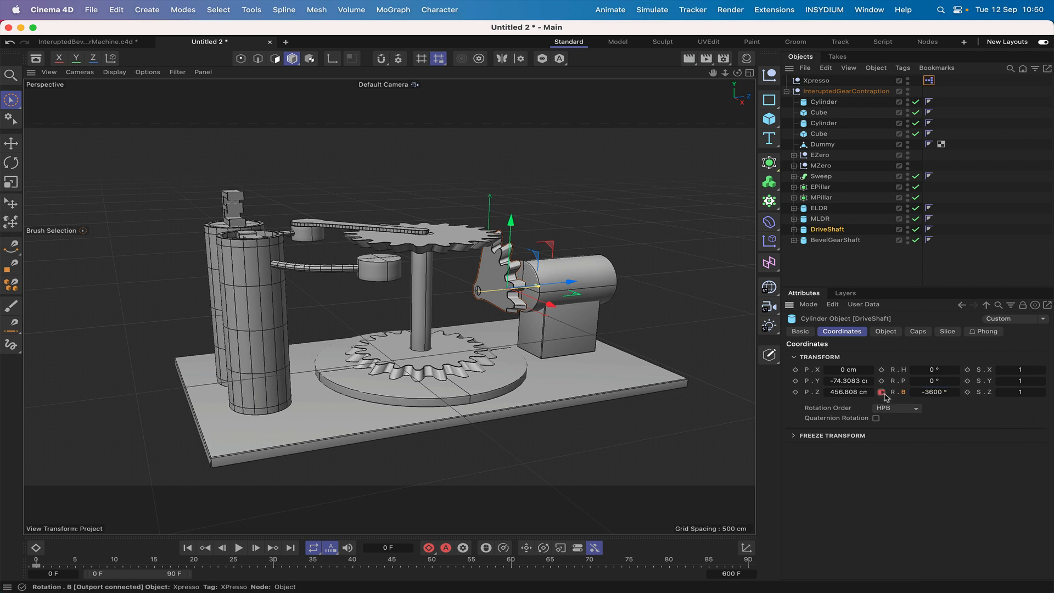
Play the animation from the first frame to check the gear motion, stop it, and rewind to the start
left_click(187, 548)
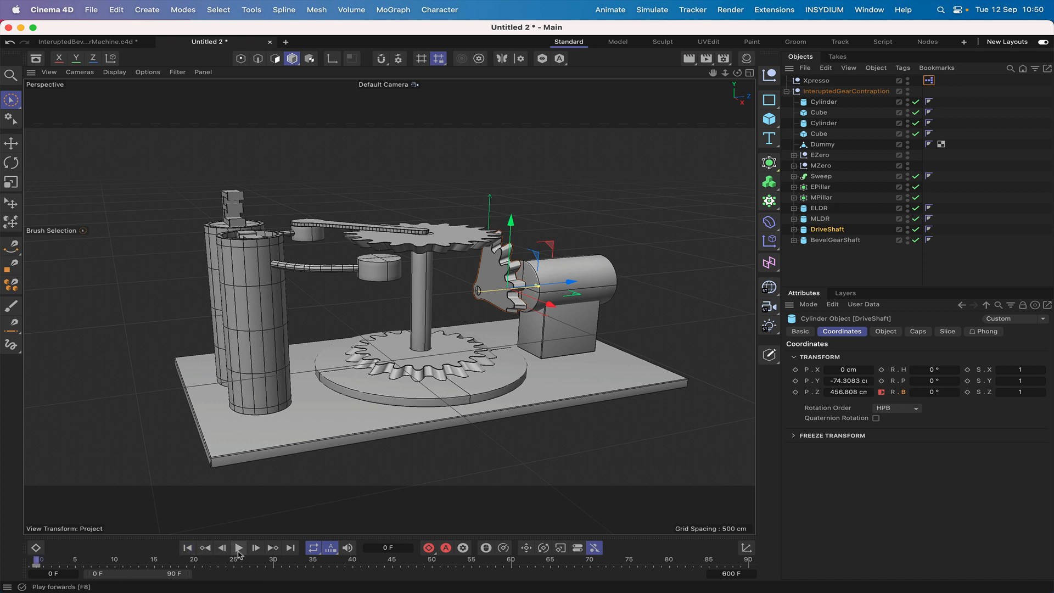
left_click(238, 548)
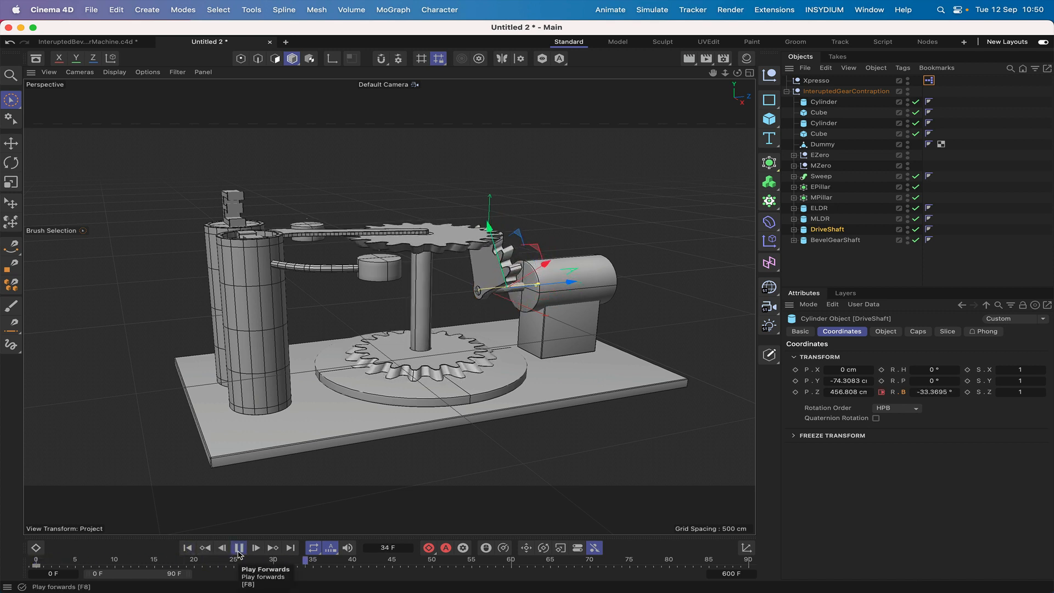
left_click(238, 548)
left_click(186, 548)
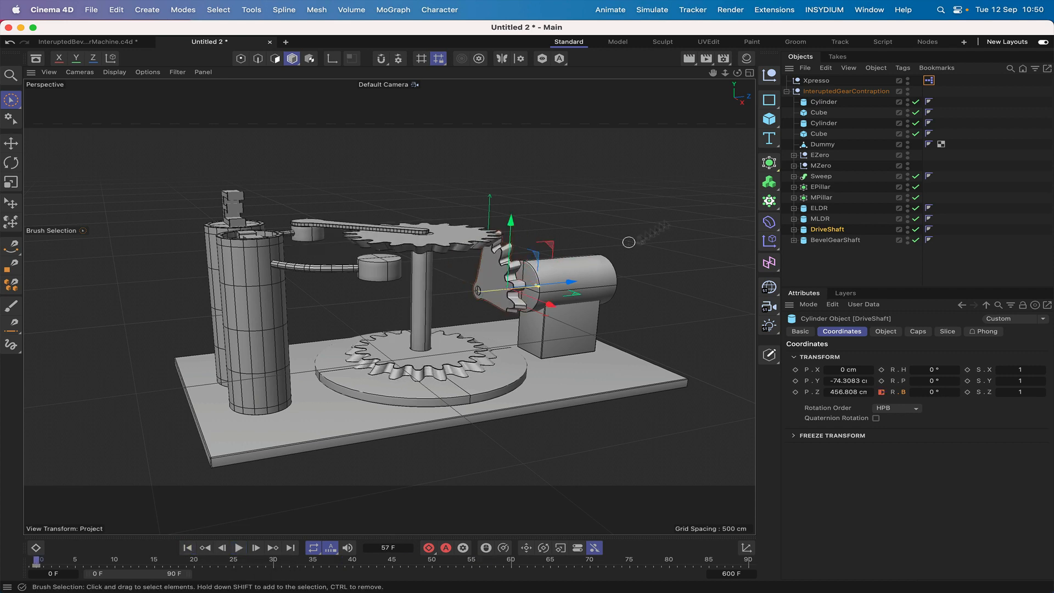
Set the DriveShaft's Rotation . B keys to linear interpolation in the F-Curve timeline, close the timeline, and deselect the shaft
left_click(867, 10)
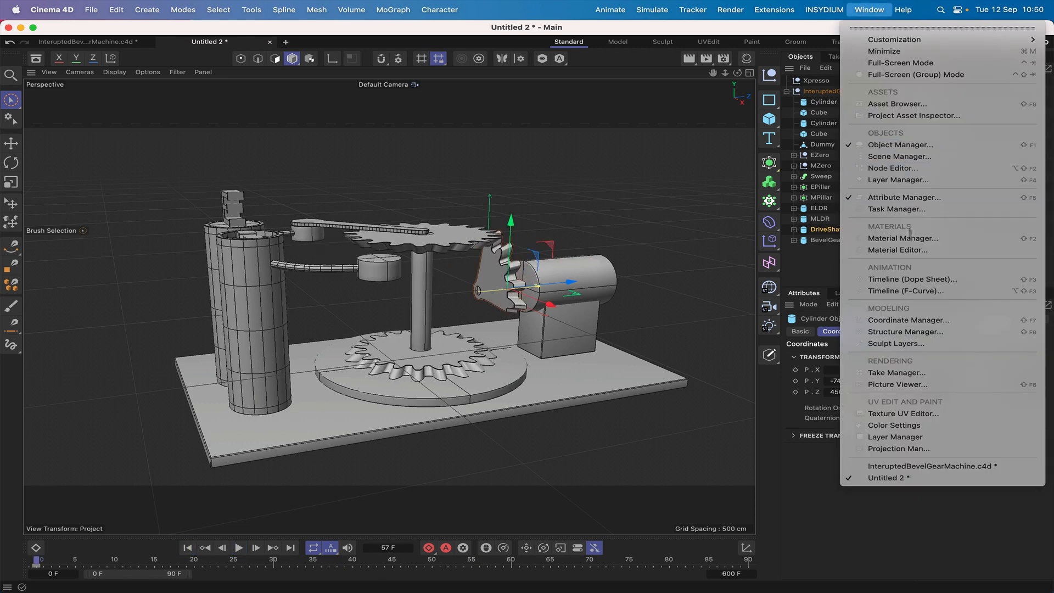
left_click(911, 291)
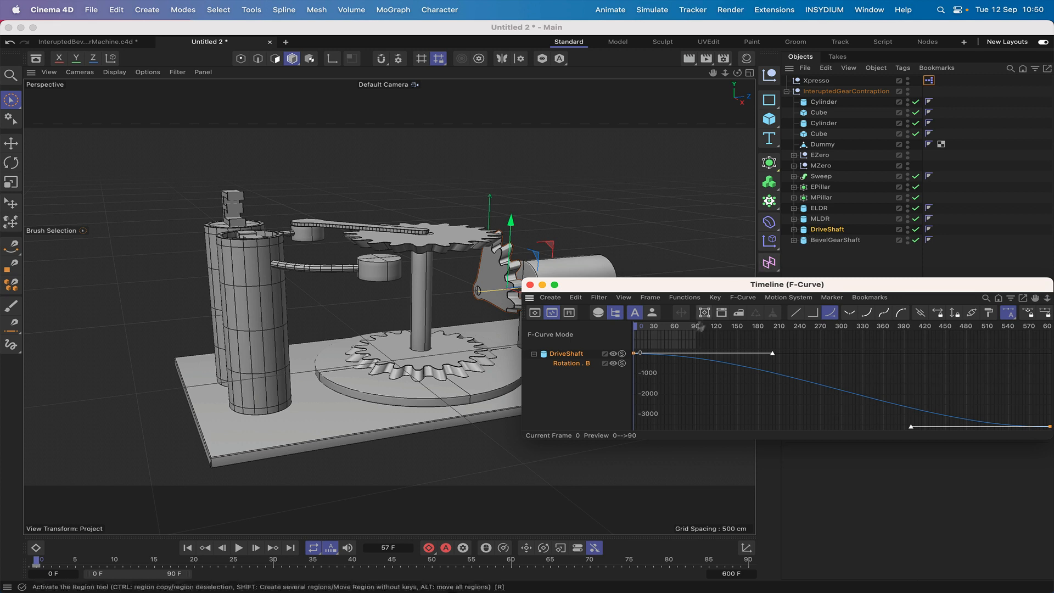
left_click(801, 312)
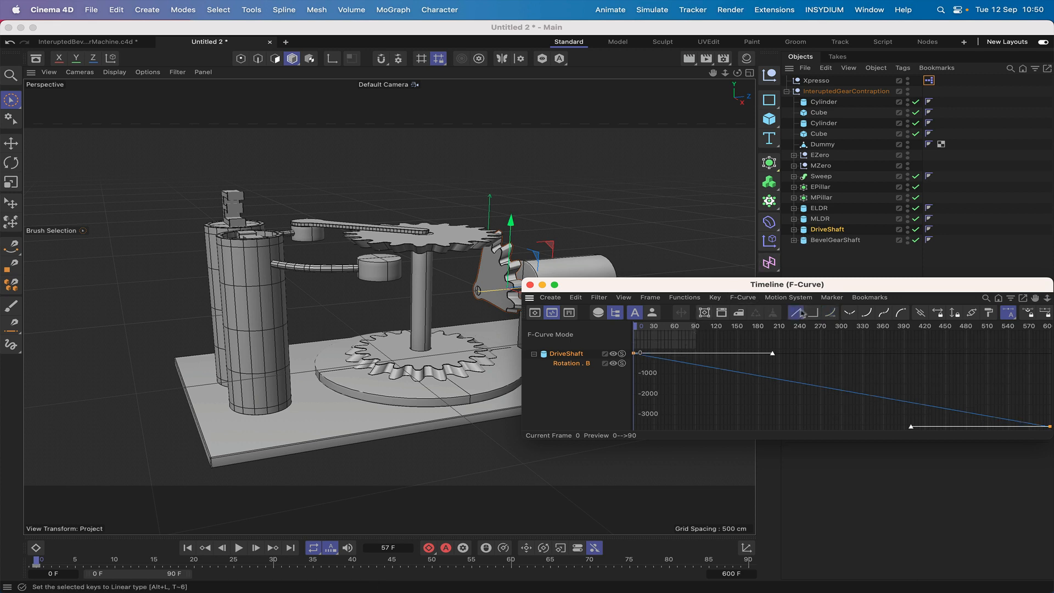
left_click(530, 285)
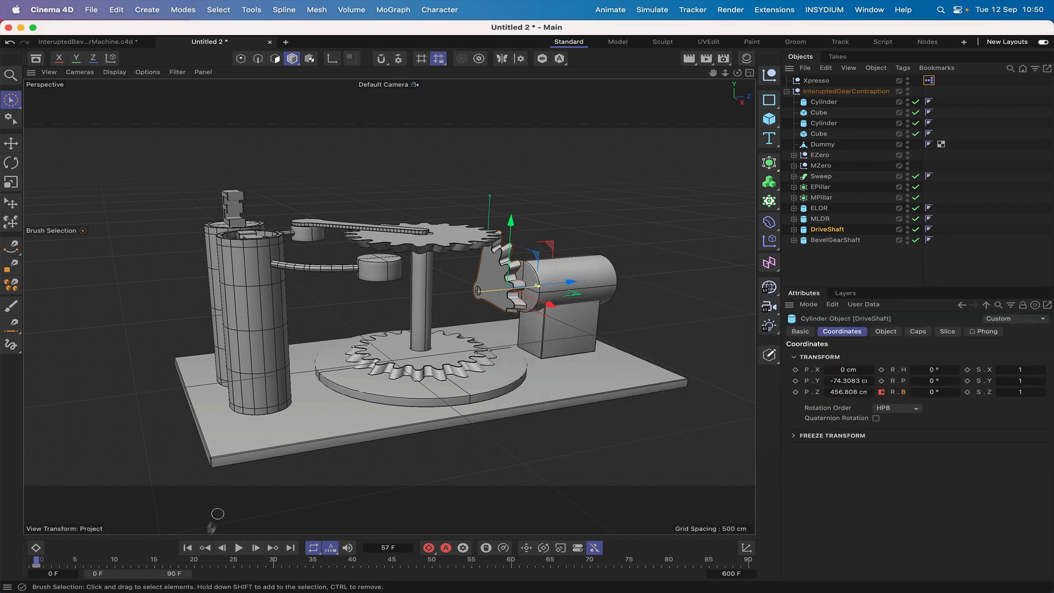
left_click(827, 272)
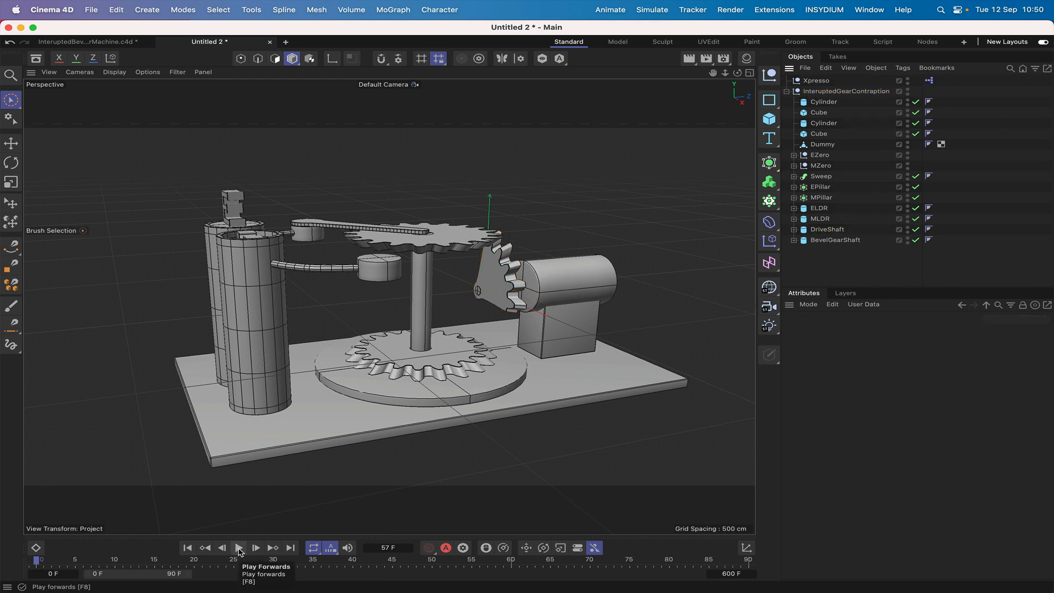
Play the animation briefly, stop it, and extend the preview range to frame 600
left_click(239, 547)
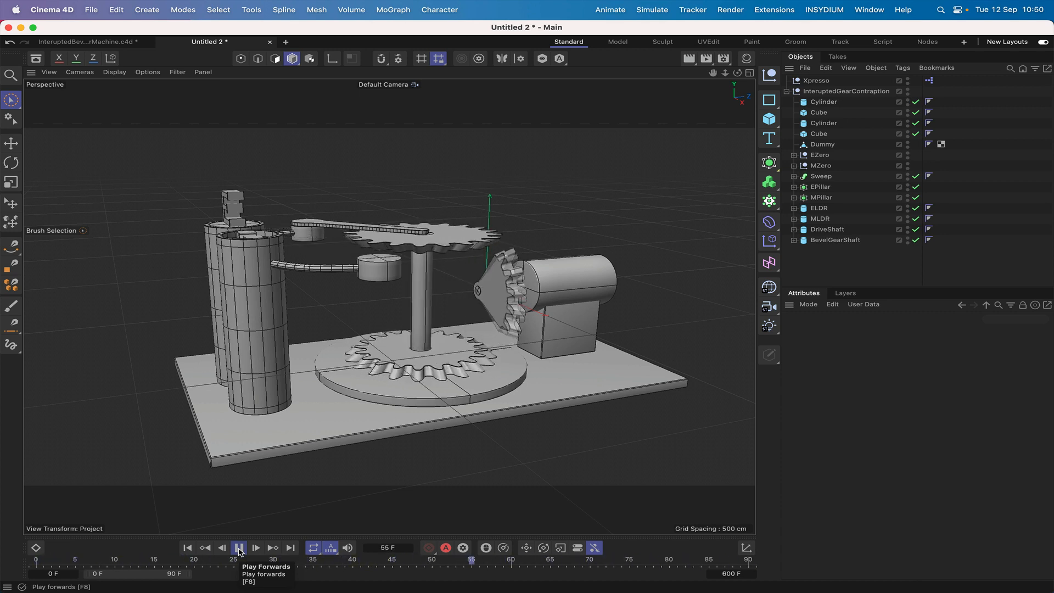
left_click(240, 548)
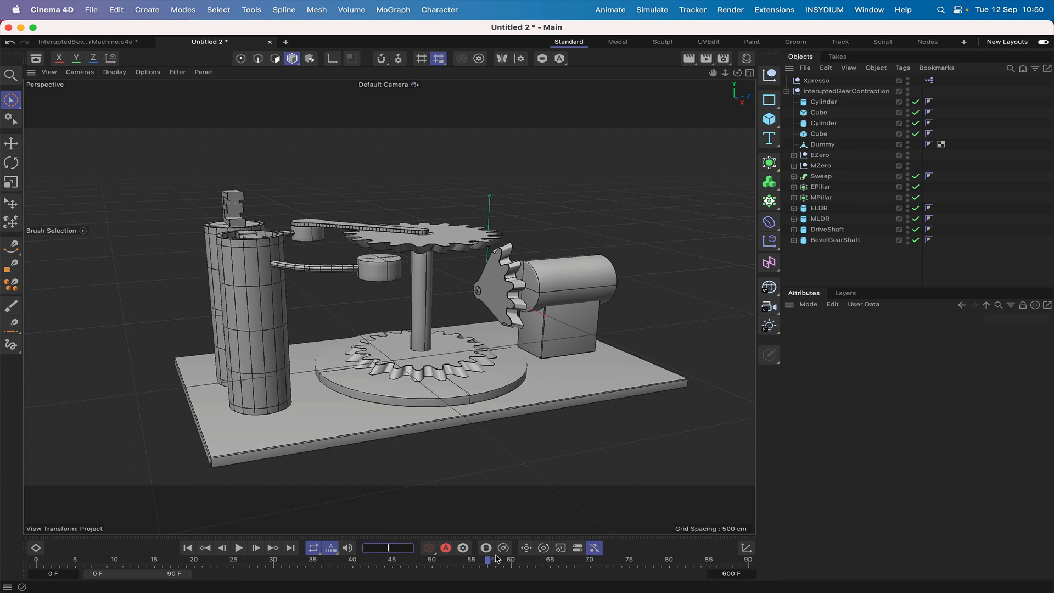
key("Return")
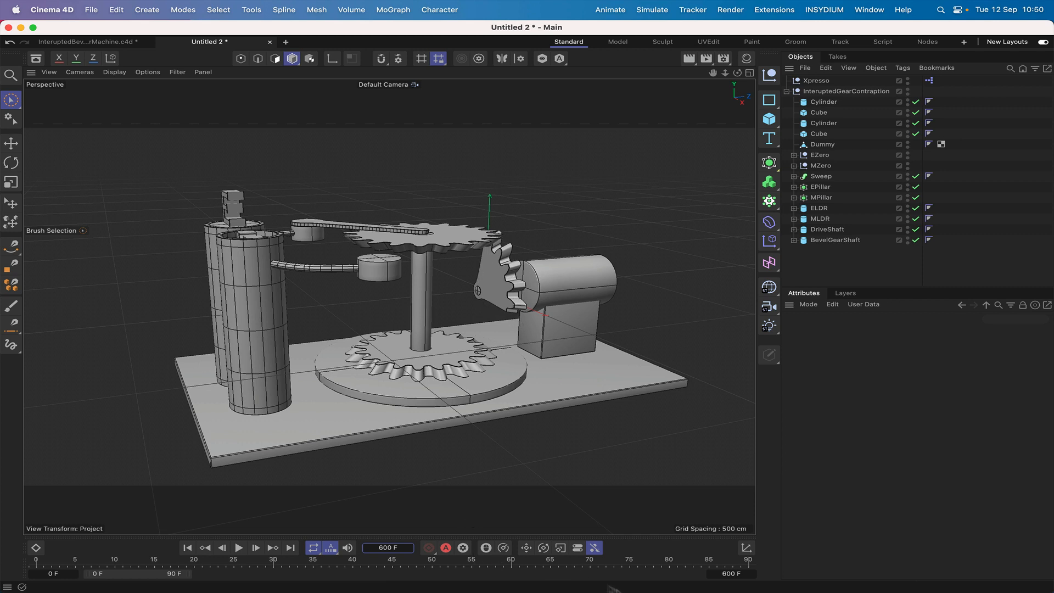
double_click(187, 572)
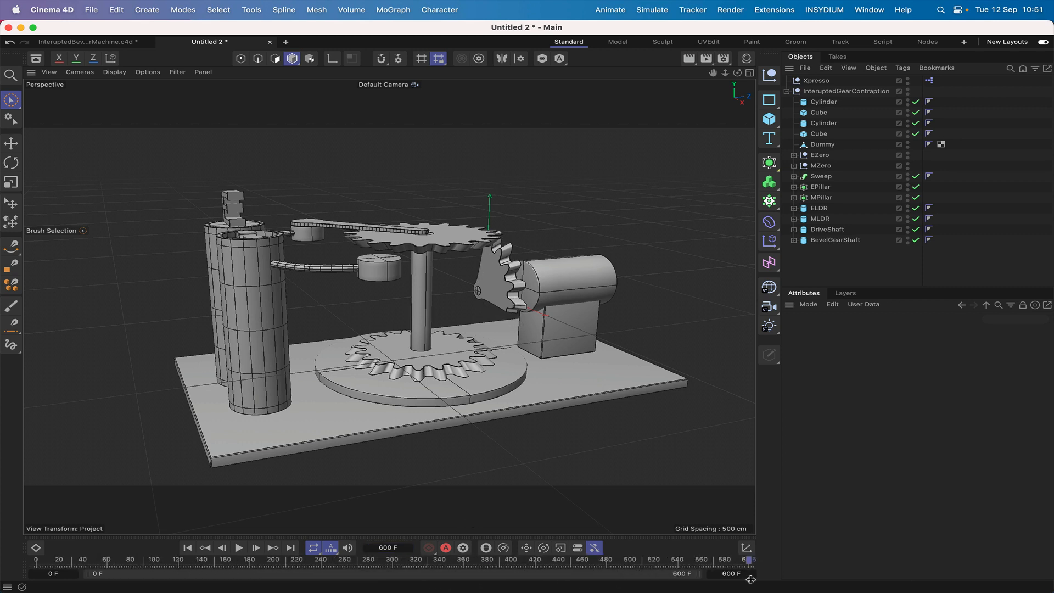
Play the full animation from the first frame, watch the gears from a higher angle, stop playback, and rewind to the start
left_click(187, 547)
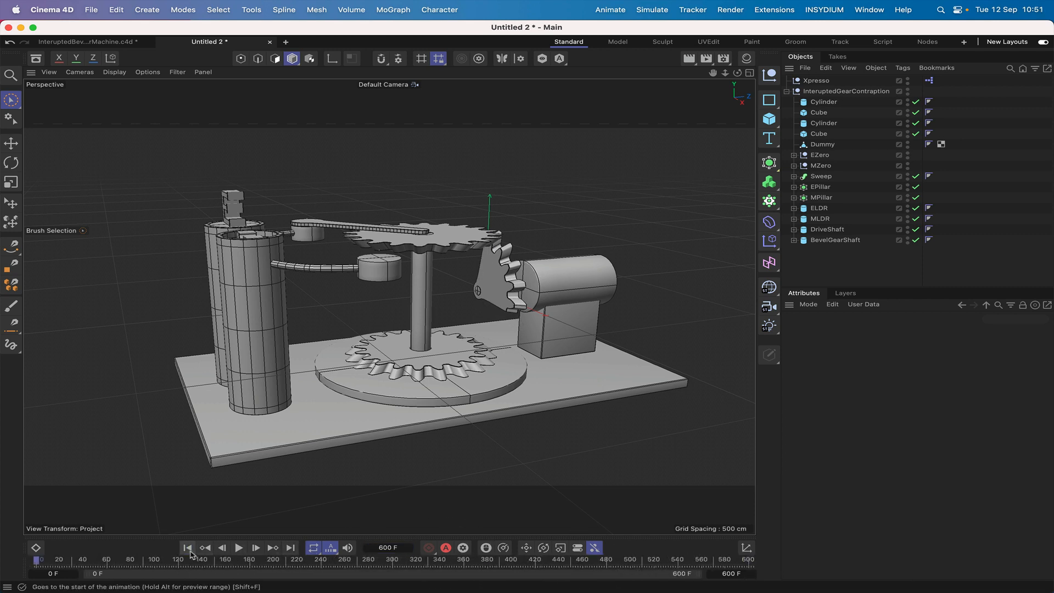
left_click(240, 548)
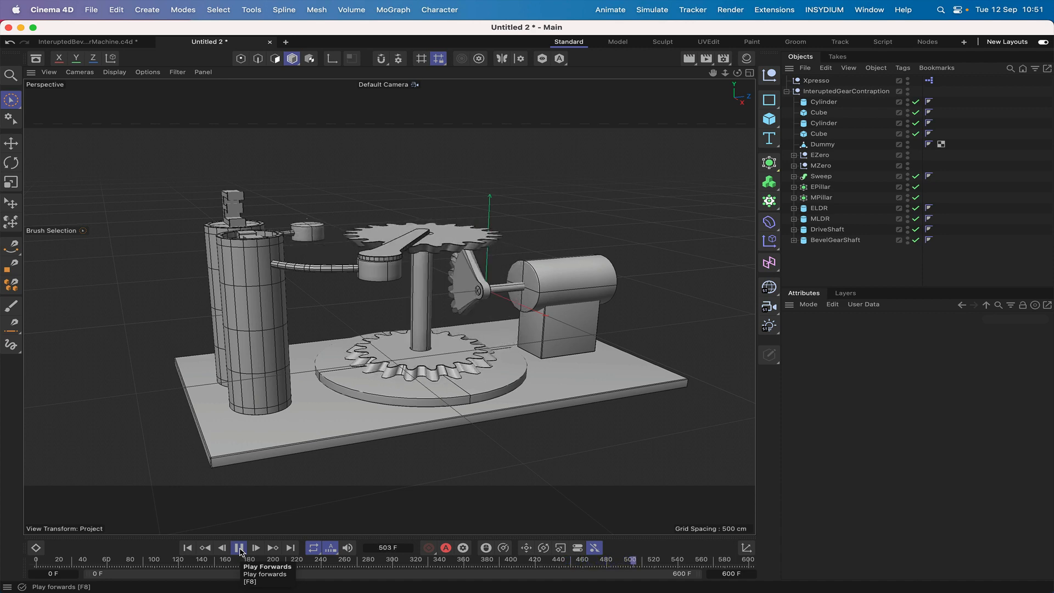
left_click_drag(737, 72, 763, 94)
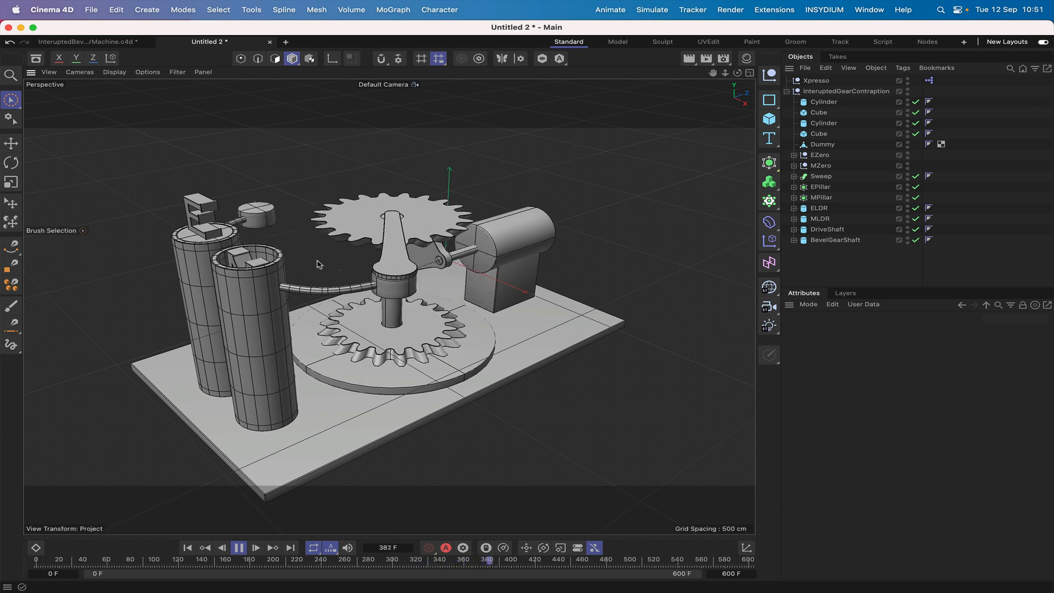
left_click(239, 547)
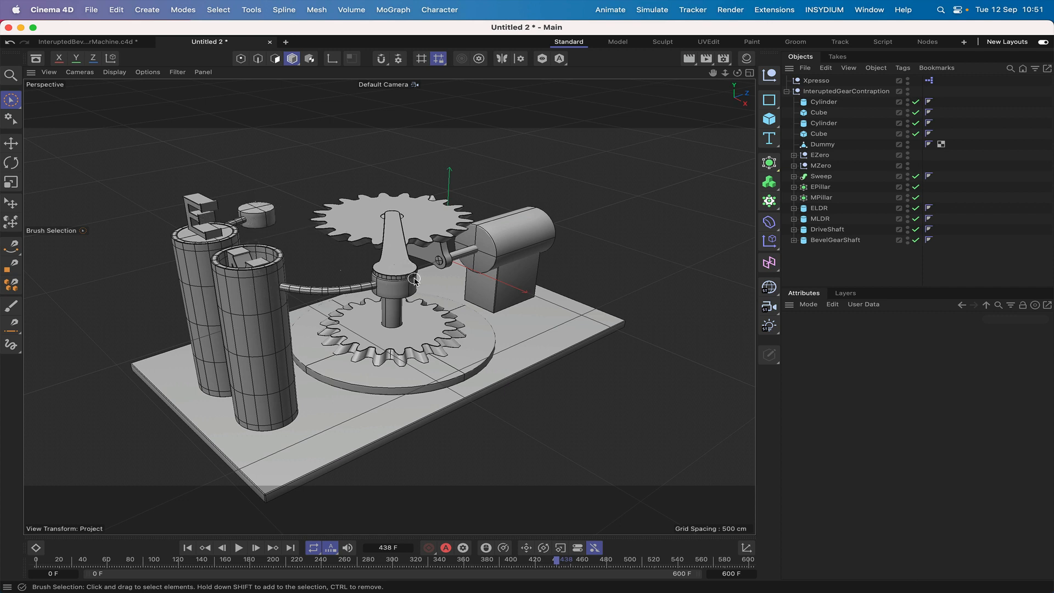
left_click(187, 547)
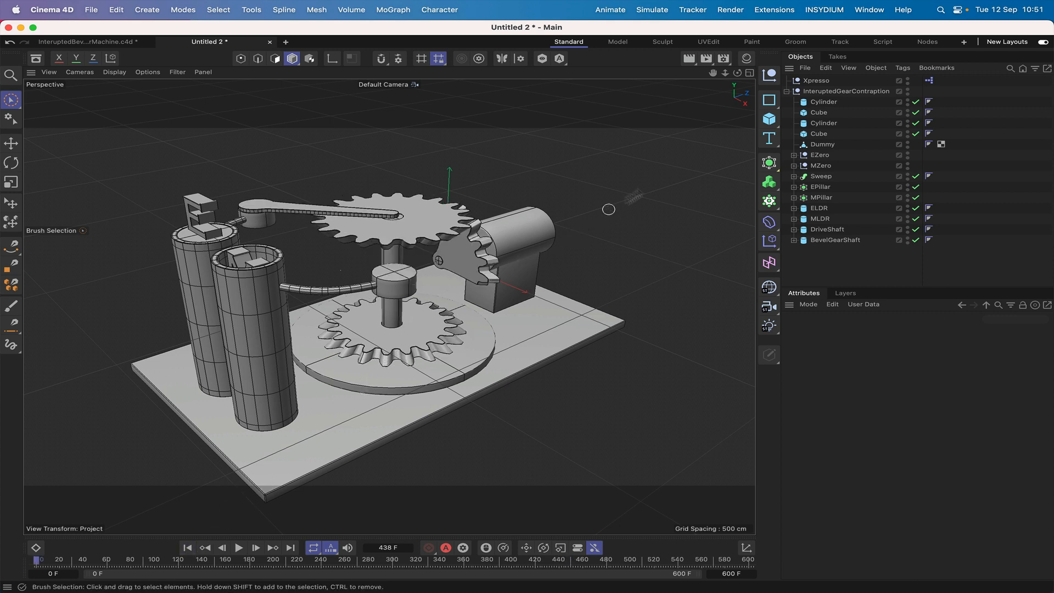
left_click_drag(737, 72, 749, 77)
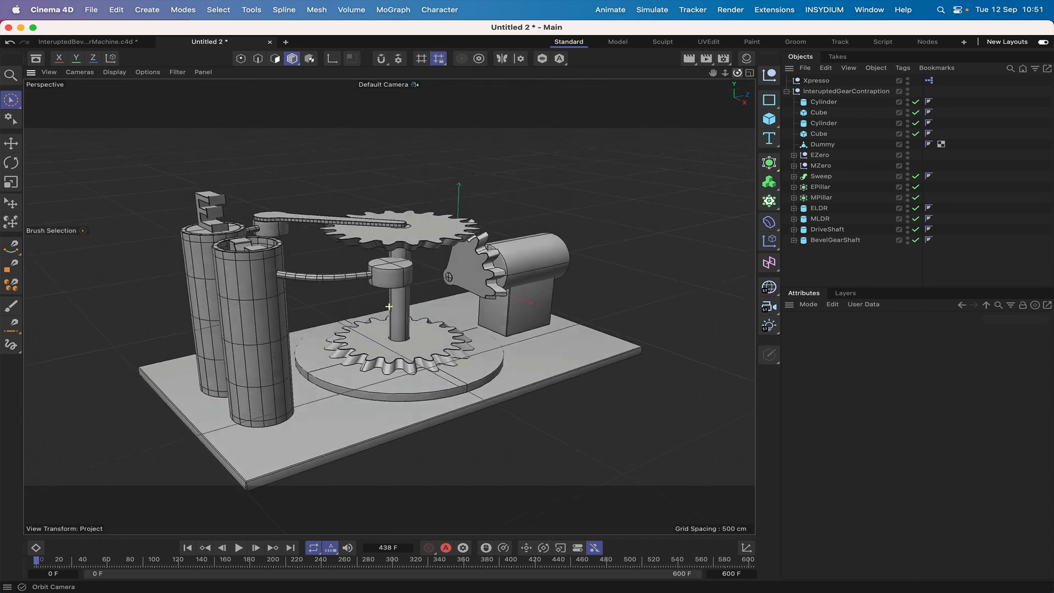
left_click_drag(388, 306, 401, 307)
Add a second XPresso tag to the Xpresso null, and shrink its editor window so the gear model stays in view
left_click(816, 81)
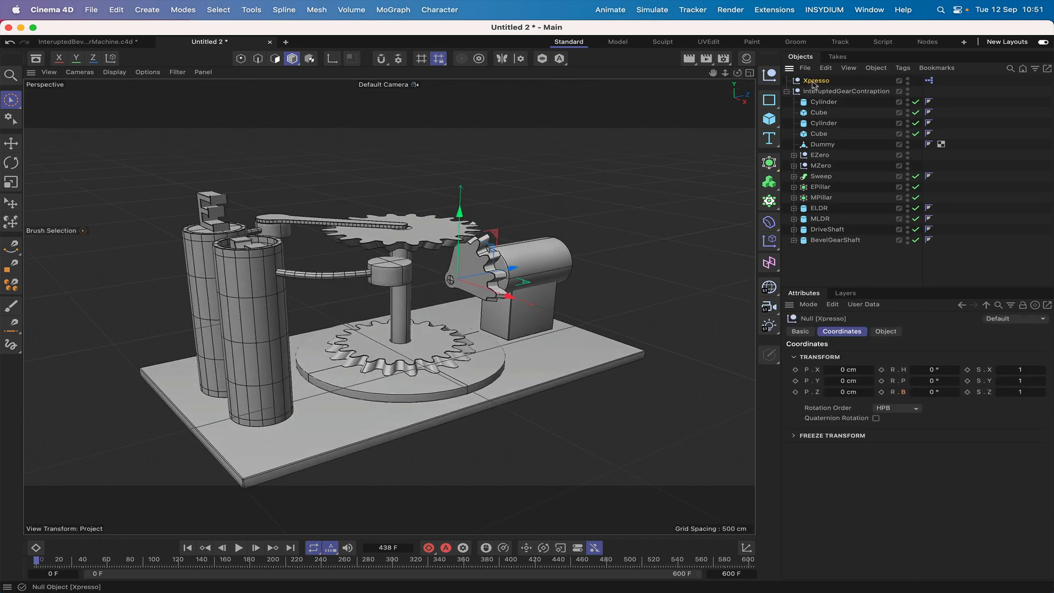
left_click(902, 67)
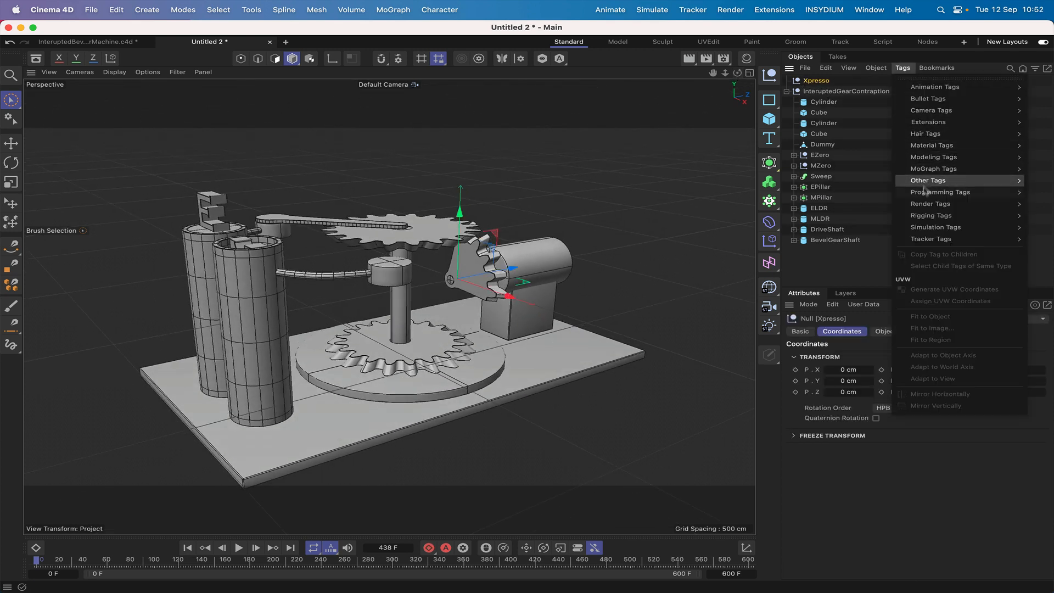
mouse_move(920, 193)
left_click(863, 230)
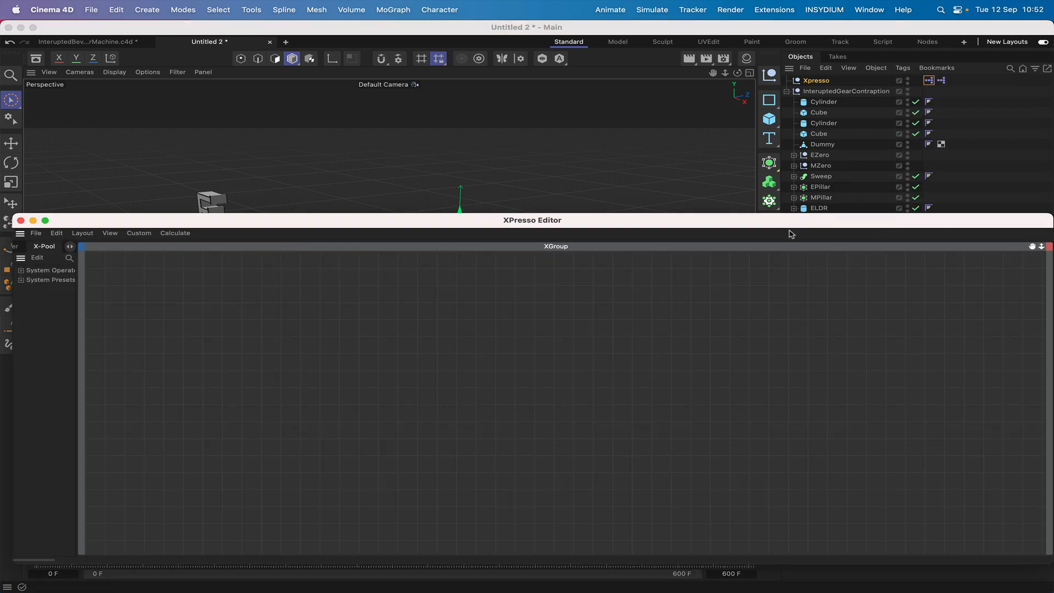
left_click_drag(788, 225, 782, 43)
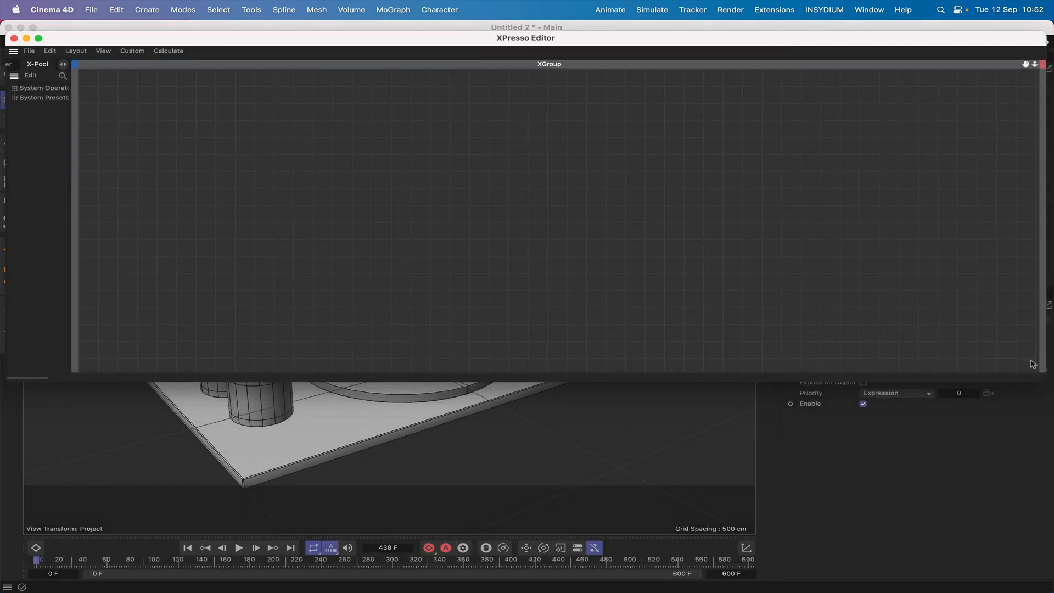
left_click_drag(1038, 376, 645, 234)
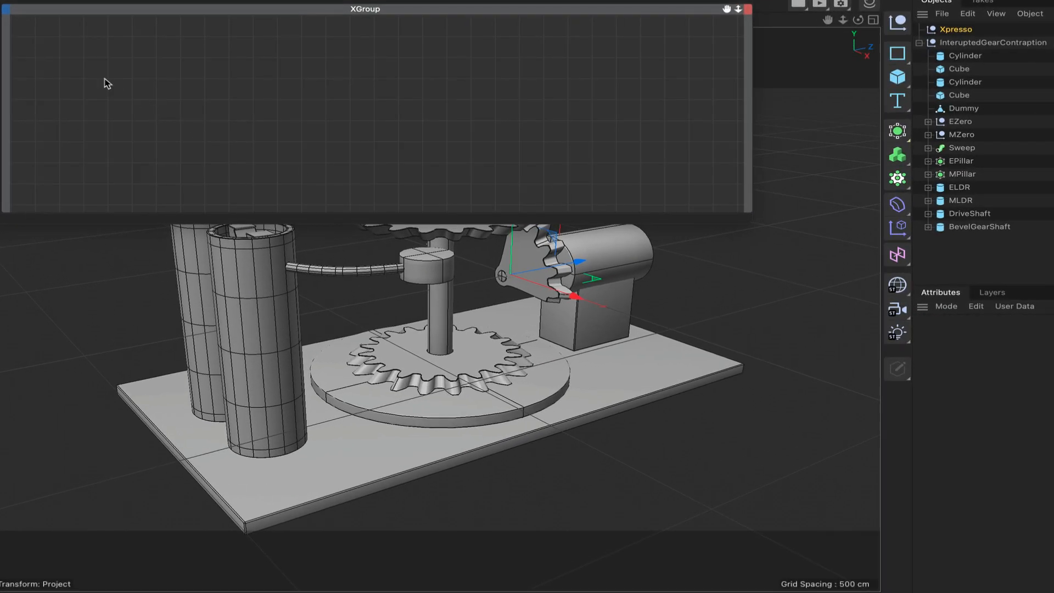
Add a Time node to the empty XGroup, give it a Frame output port, and expand the node to show both ports
right_click(75, 67)
mouse_move(93, 85)
mouse_move(219, 92)
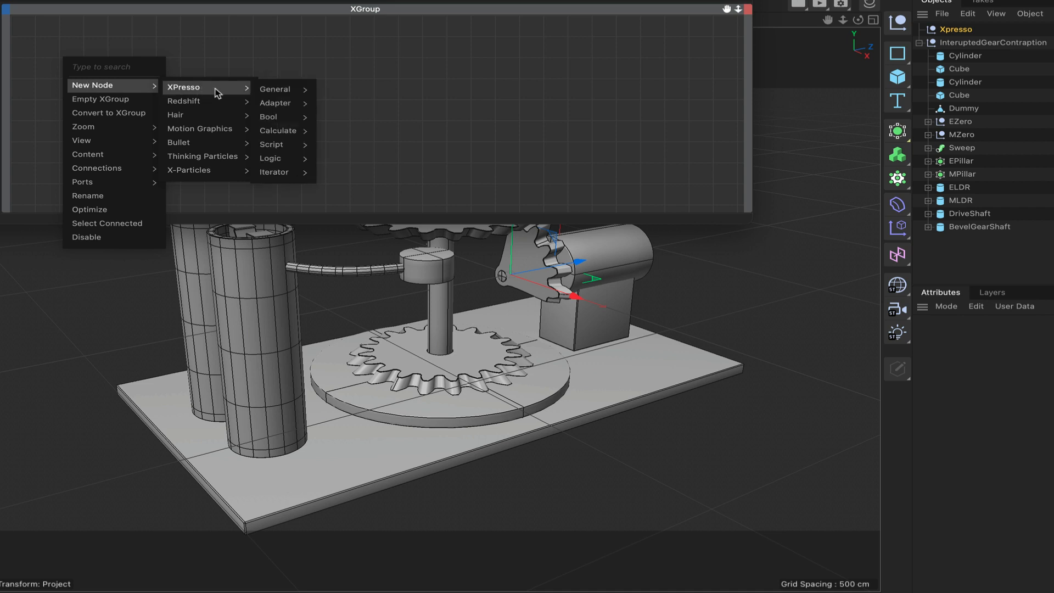
mouse_move(291, 96)
left_click(363, 435)
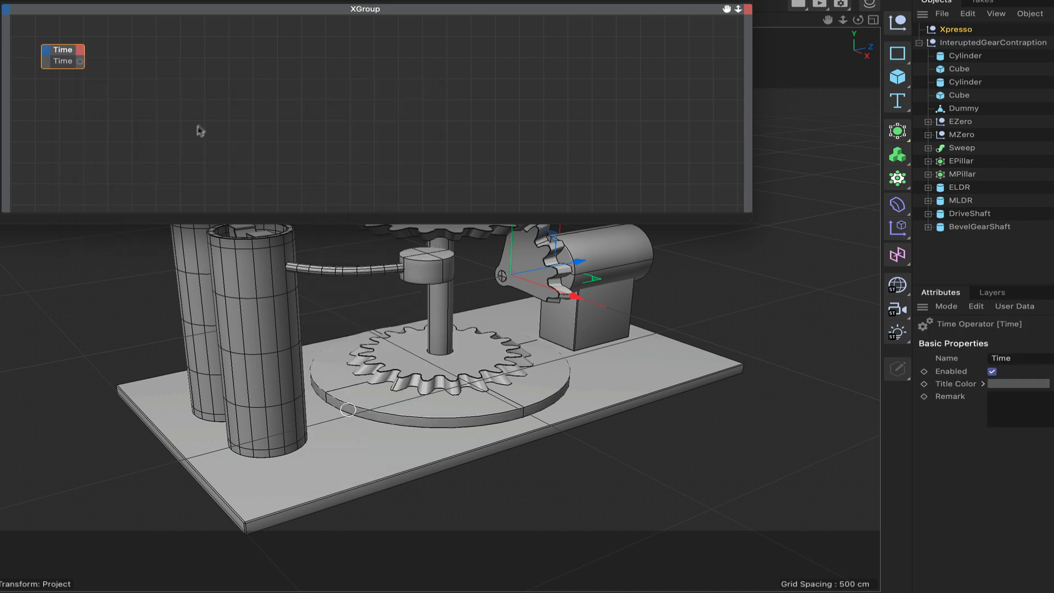
left_click(80, 52)
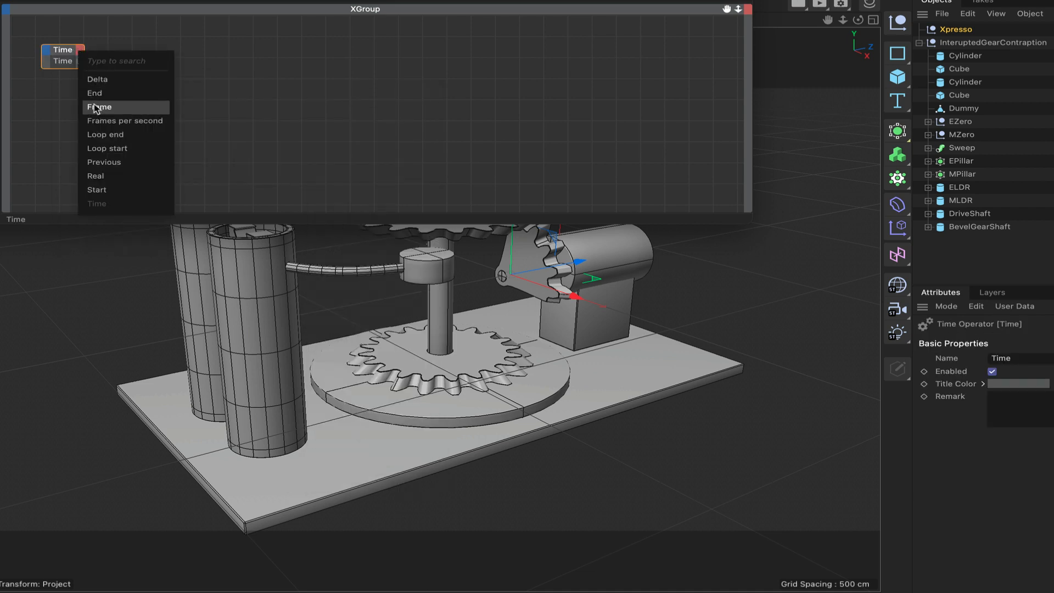
left_click(94, 108)
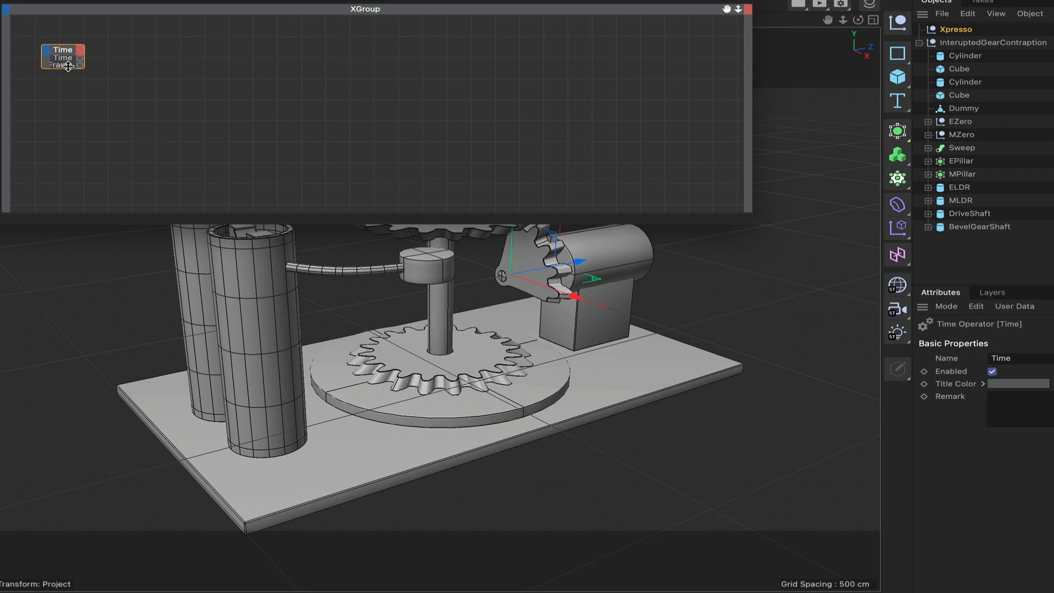
double_click(67, 48)
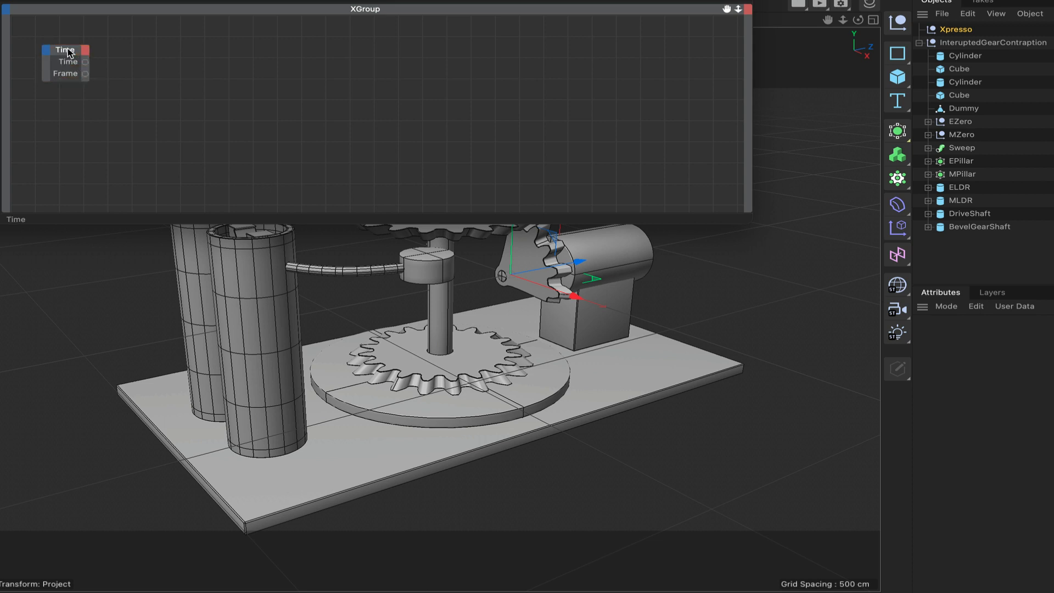
left_click_drag(67, 48, 60, 40)
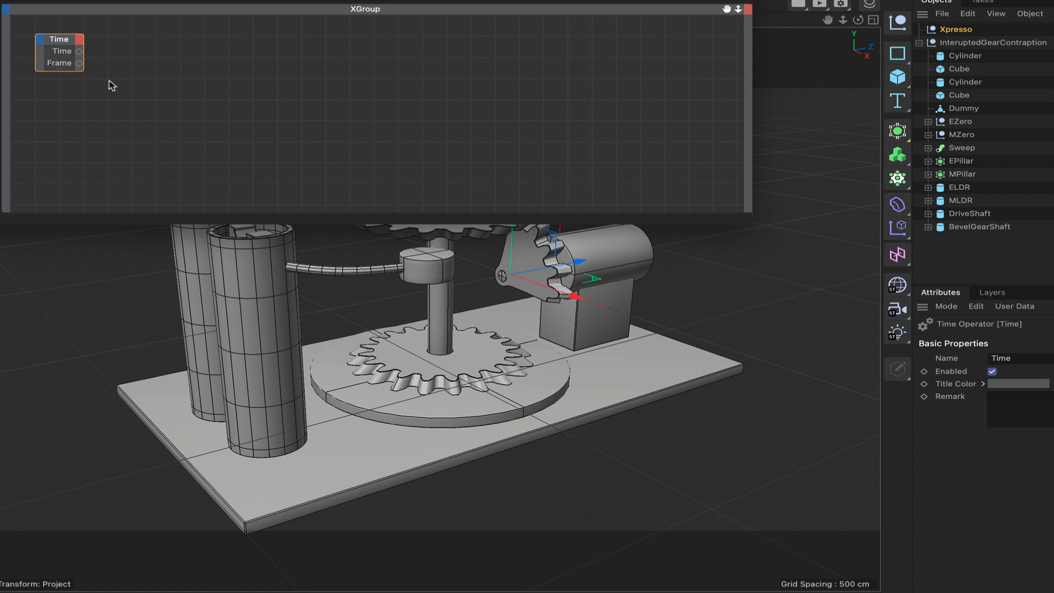
Add a Compare node from the XPresso logic nodes and place it beside the Time node
right_click(118, 83)
mouse_move(154, 108)
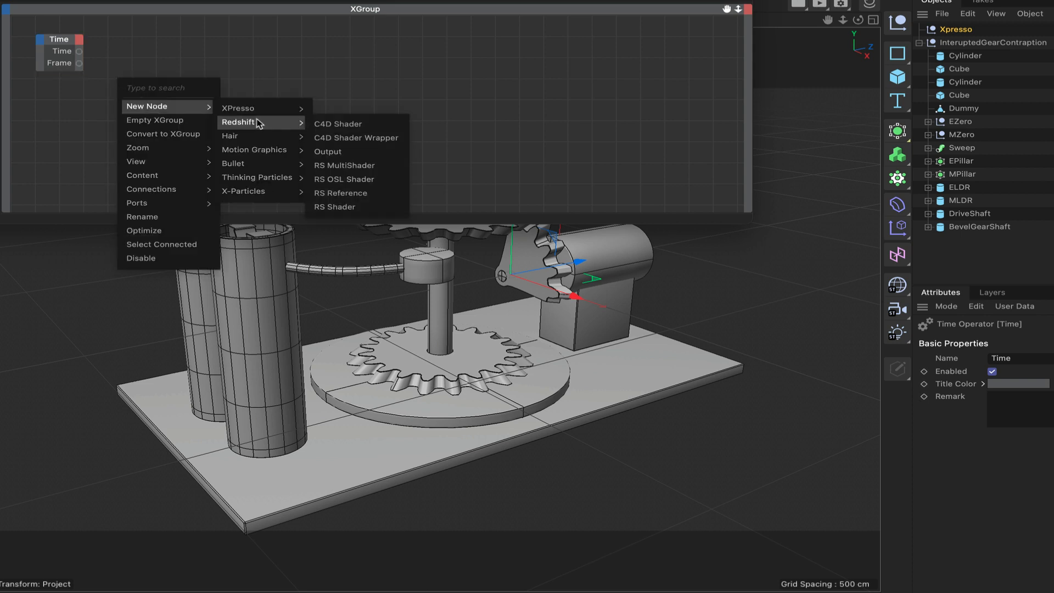
mouse_move(273, 112)
mouse_move(338, 179)
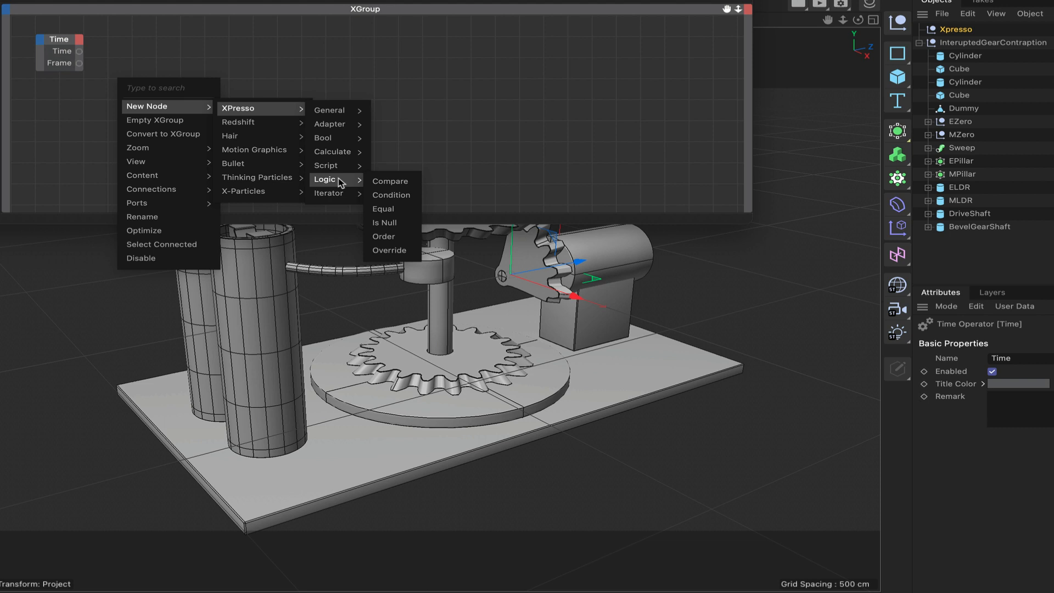
left_click(384, 177)
left_click_drag(140, 67, 187, 67)
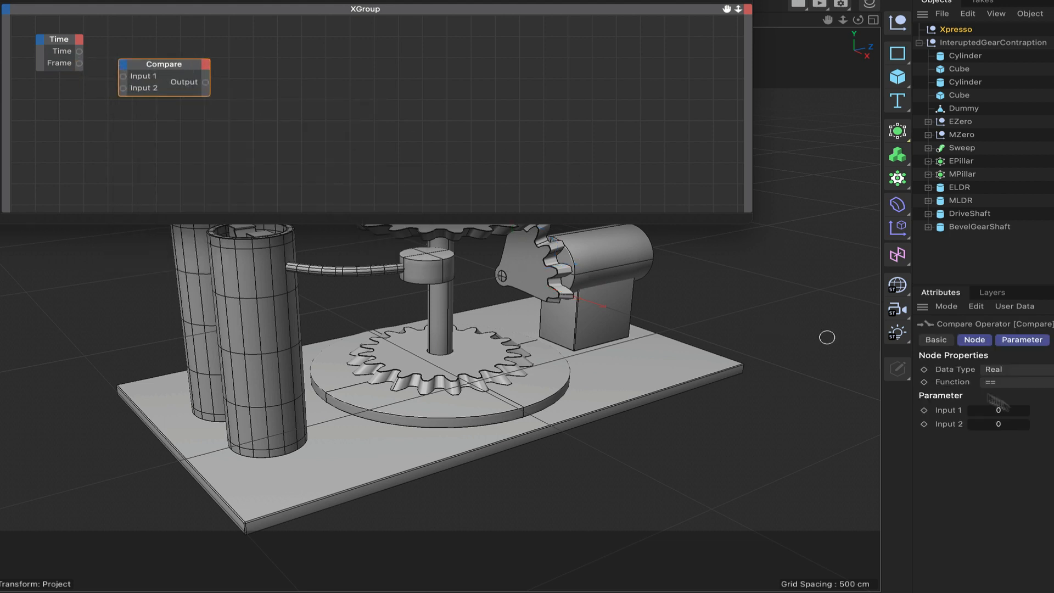
Set the Compare node's function to < and its Input 2 to 17
left_click(1012, 383)
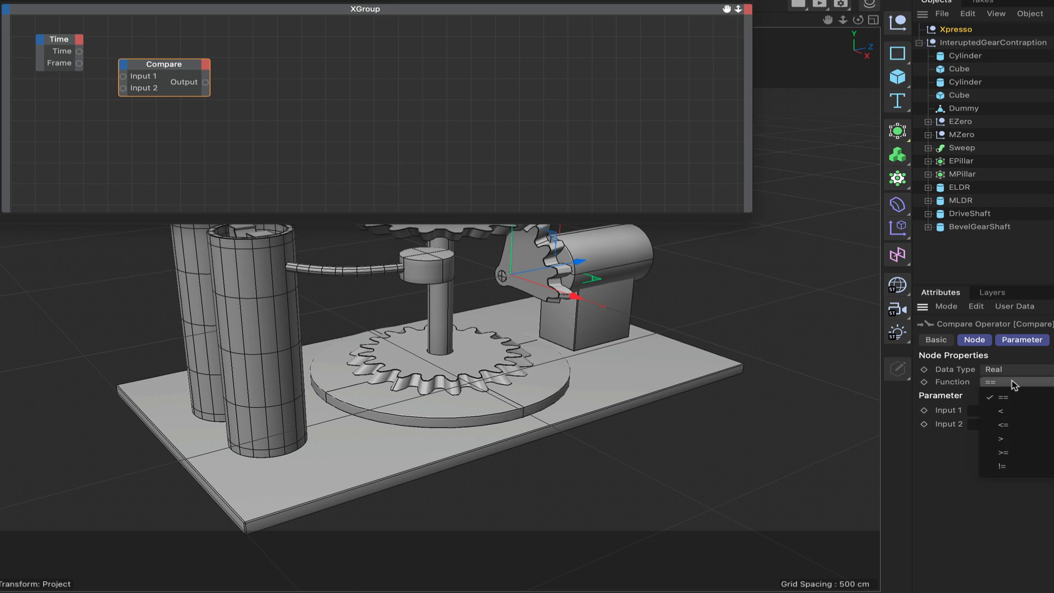
left_click(1000, 411)
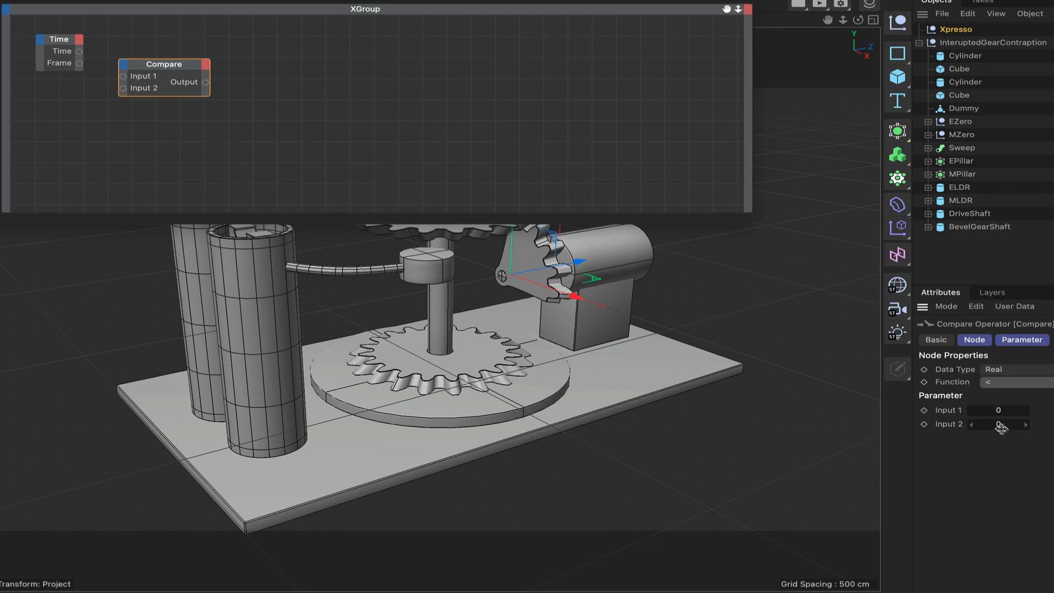
left_click(999, 425)
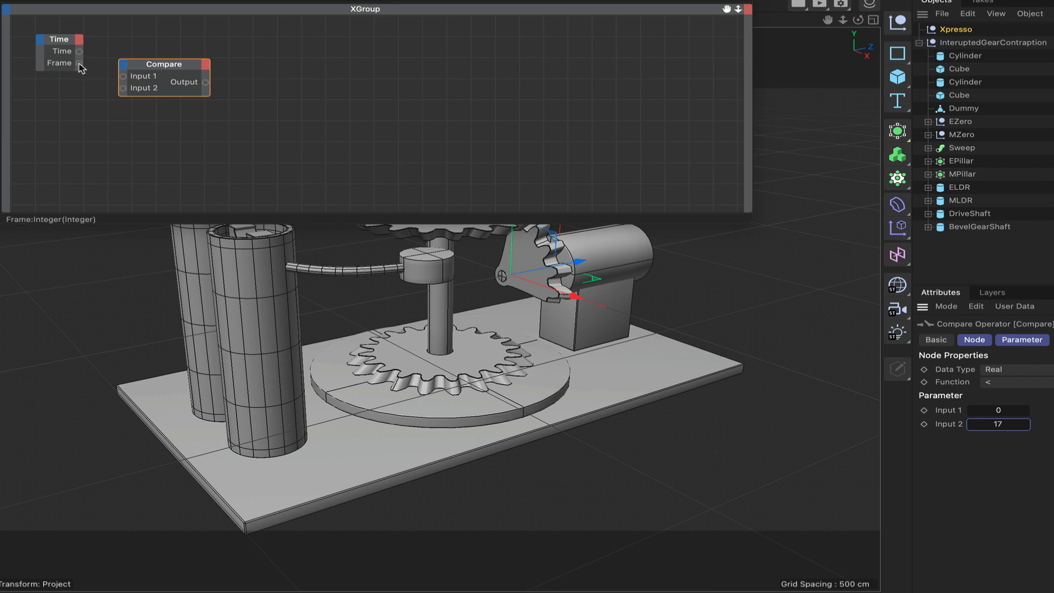
Connect the Time node's Frame output to the Compare node's Input 1, and reposition the XPresso Editor window
left_click_drag(80, 63, 152, 76)
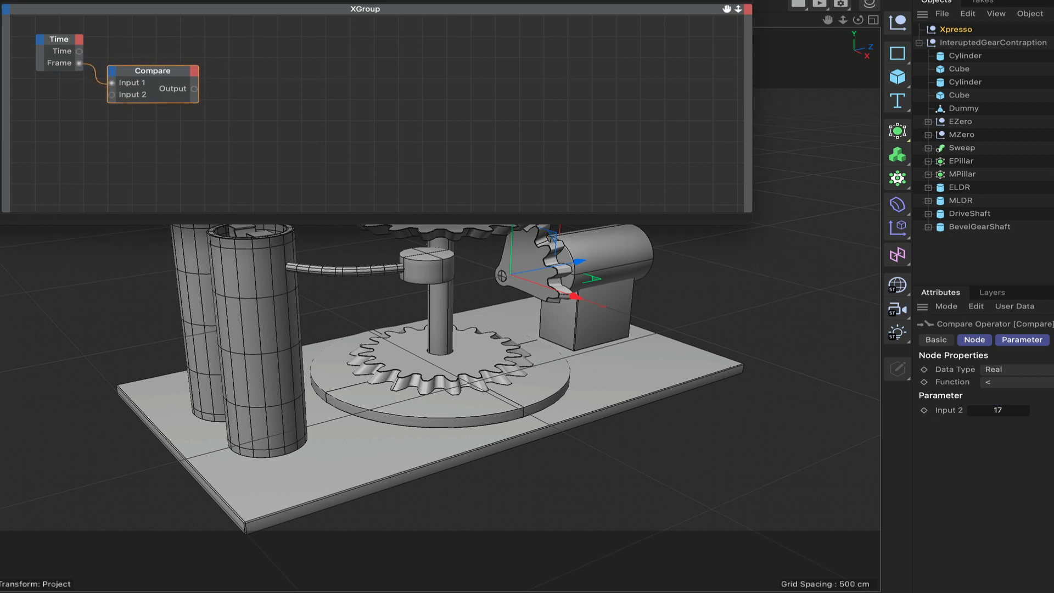
left_click_drag(286, 0, 212, 0)
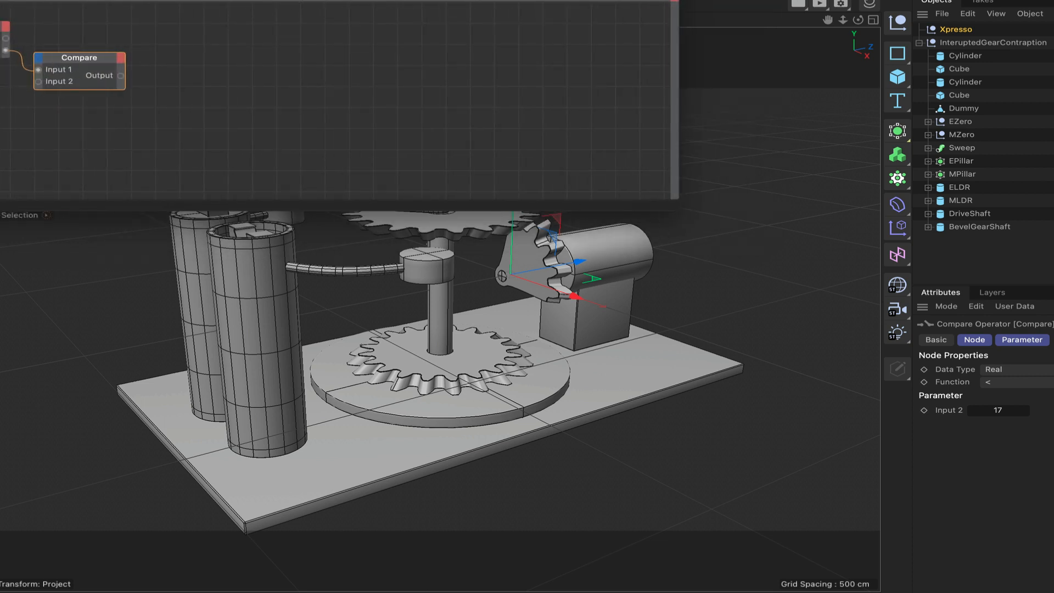
left_click_drag(212, 0, 367, 0)
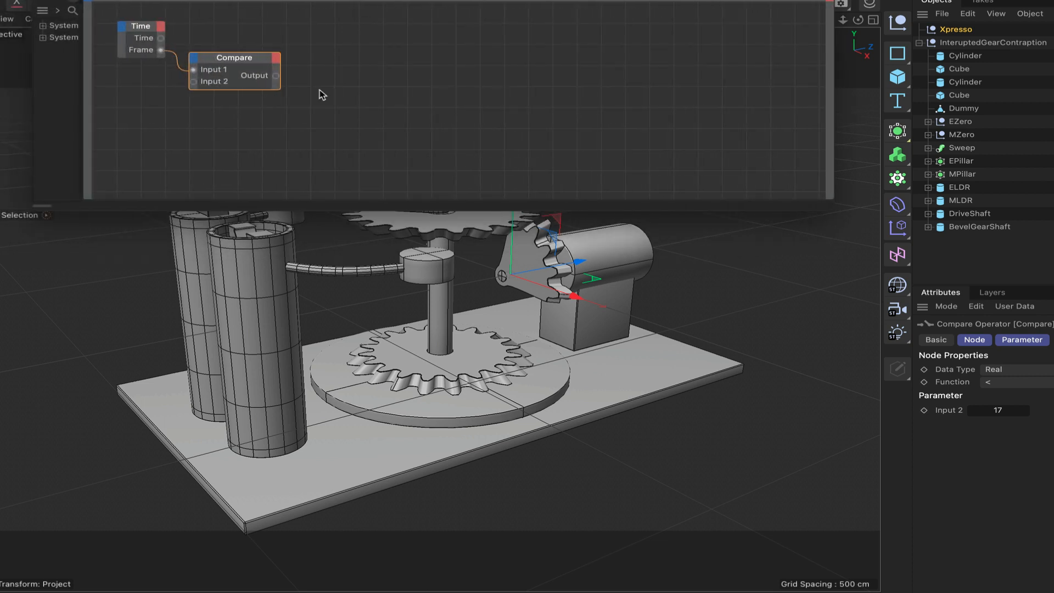
Add a Condition node from the XPresso logic nodes beside the Compare node and connect Compare's Output to its Switch
right_click(306, 99)
mouse_move(327, 123)
mouse_move(439, 127)
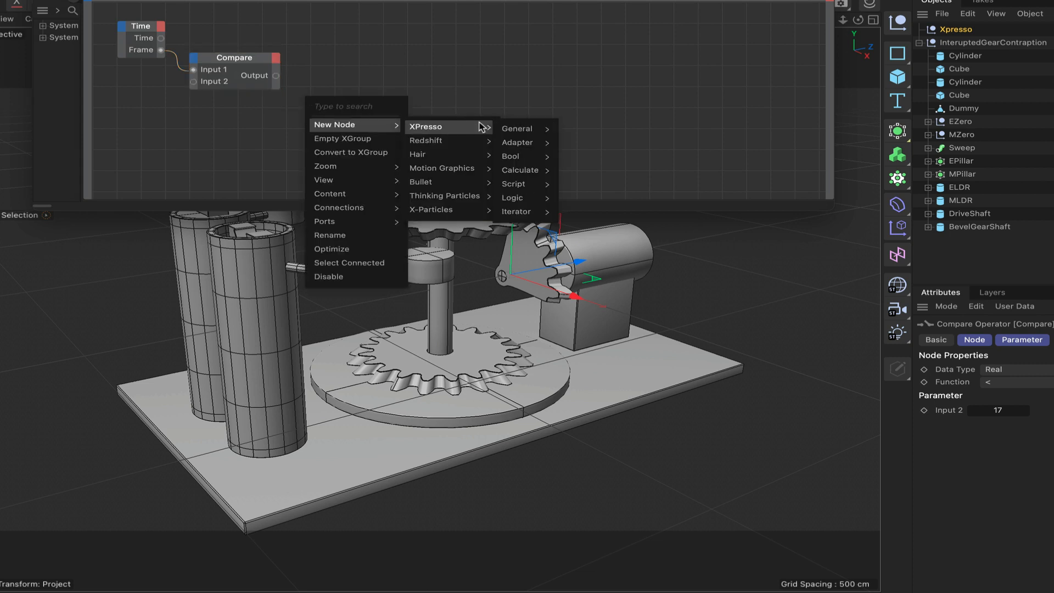
mouse_move(546, 134)
mouse_move(529, 197)
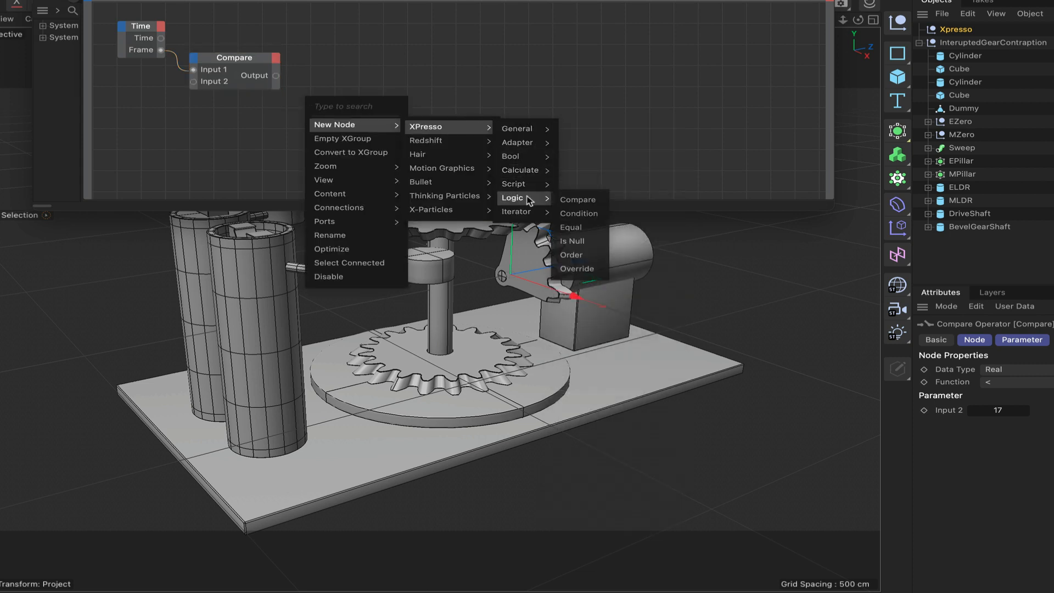
left_click(570, 218)
left_click_drag(323, 76, 375, 85)
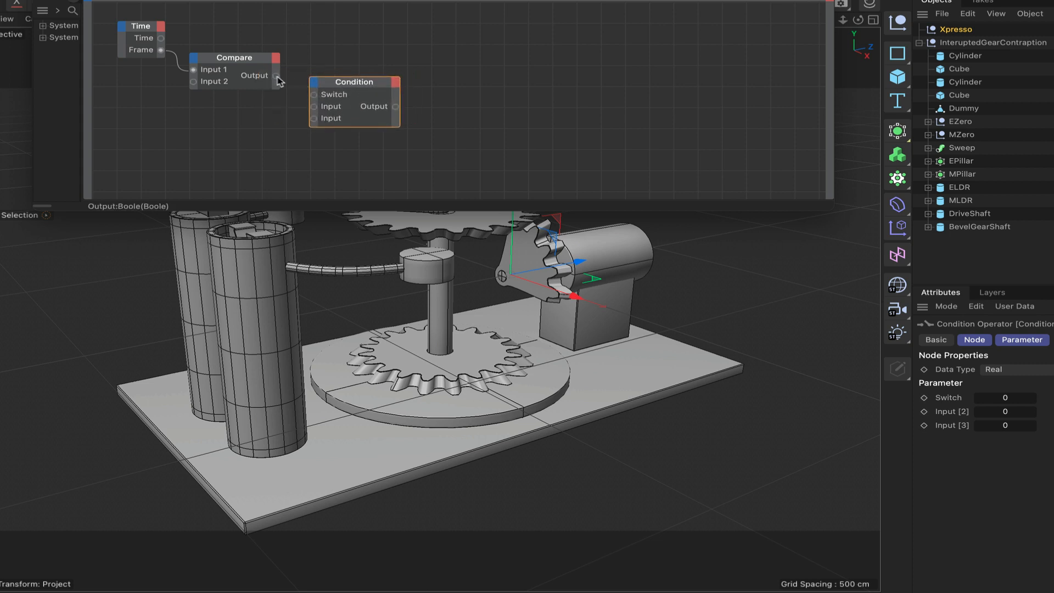
left_click_drag(276, 75, 362, 88)
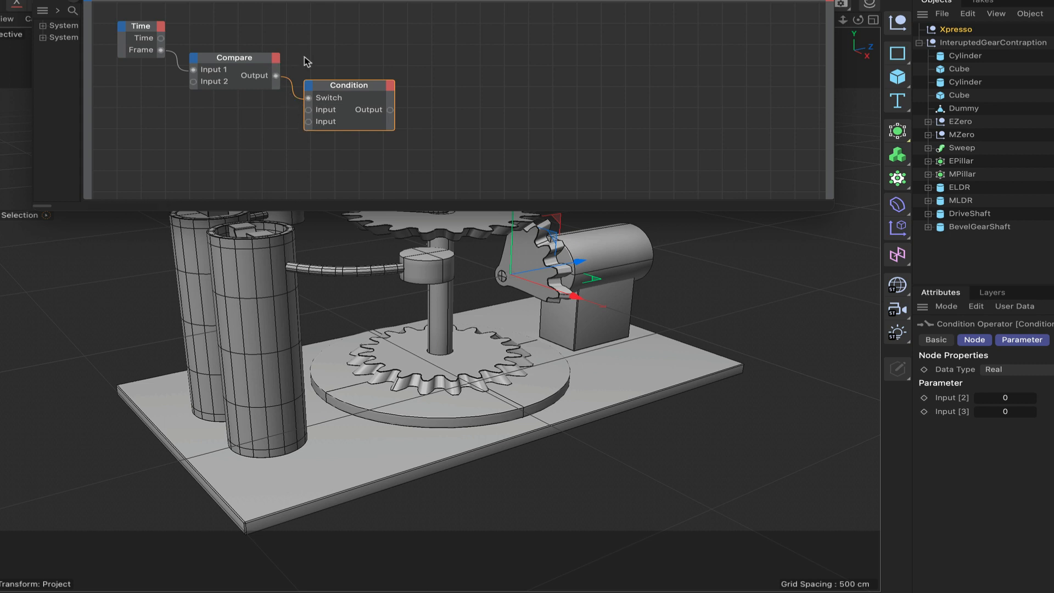
Move the XPresso Editor aside to check the gear mechanism's motion in the viewport, and bring the editor back
left_click_drag(768, 0, 65, 0)
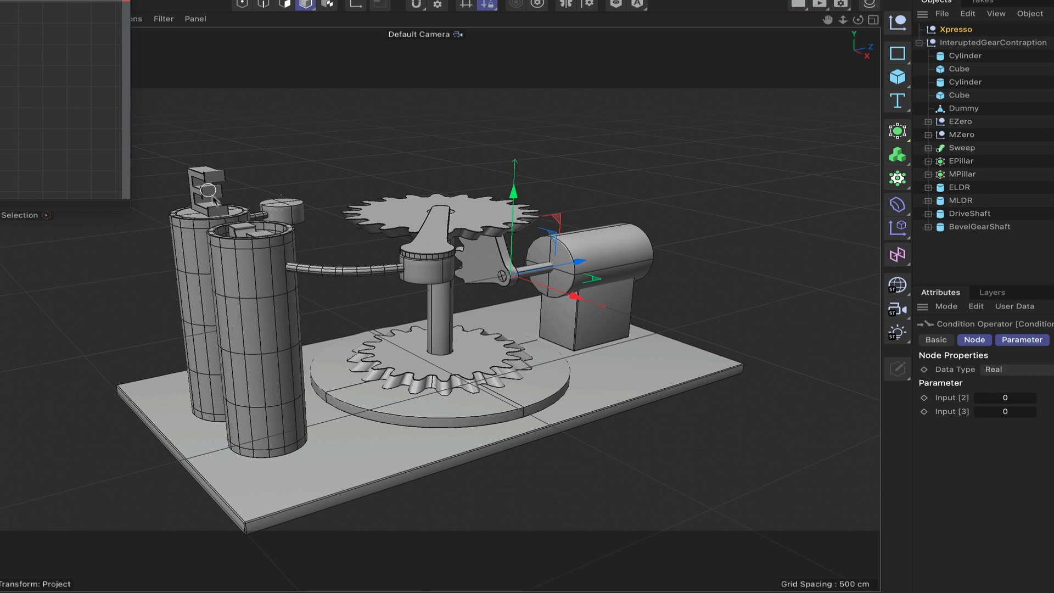
left_click(241, 592)
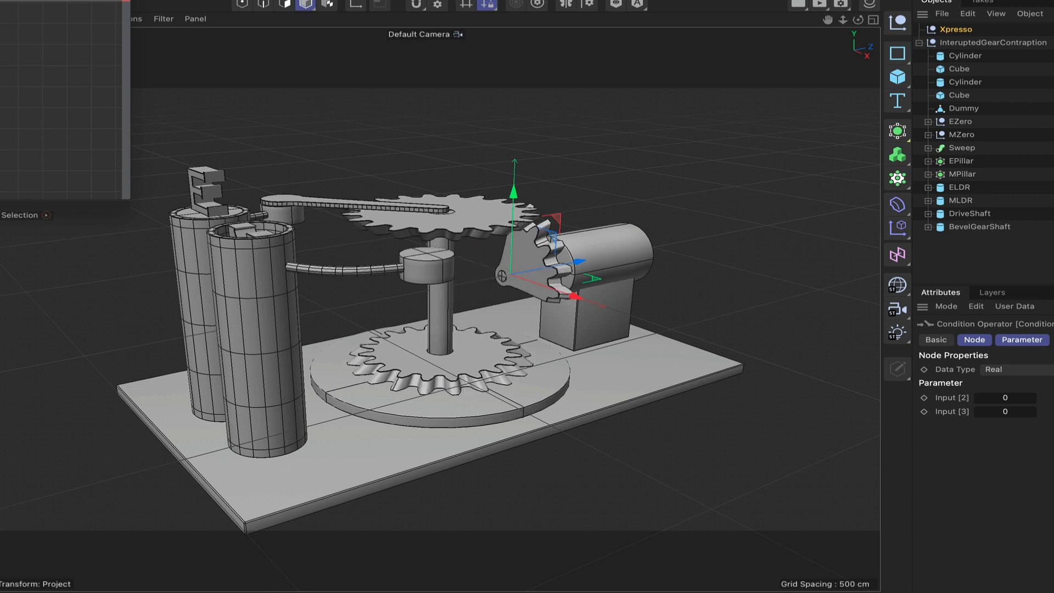
left_click_drag(55, 0, 627, 0)
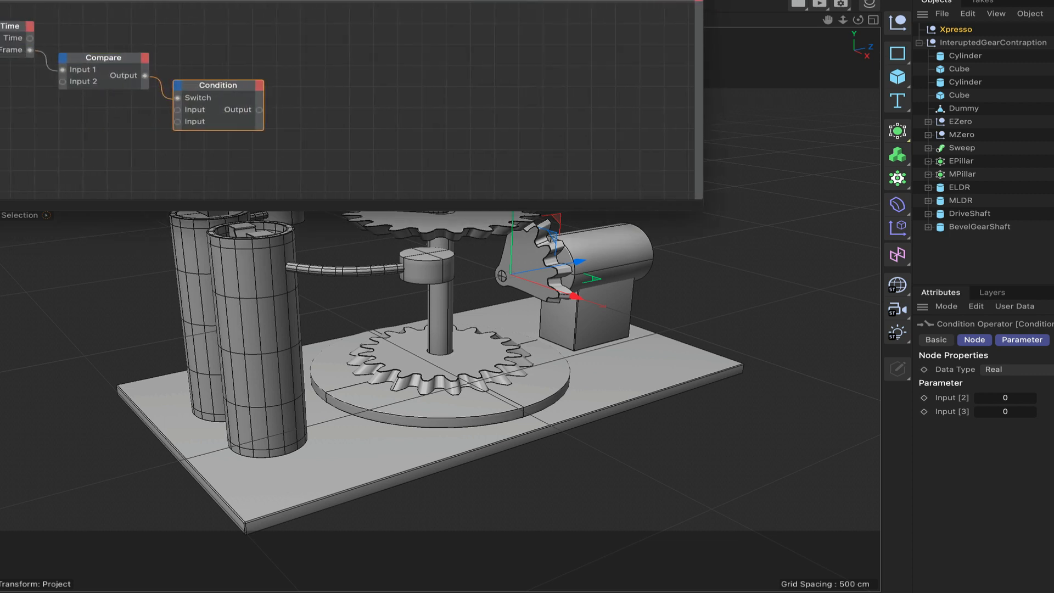
Add the Dummy object and the Spoon object from TopBevelGear as nodes below the Compare node
left_click(961, 112)
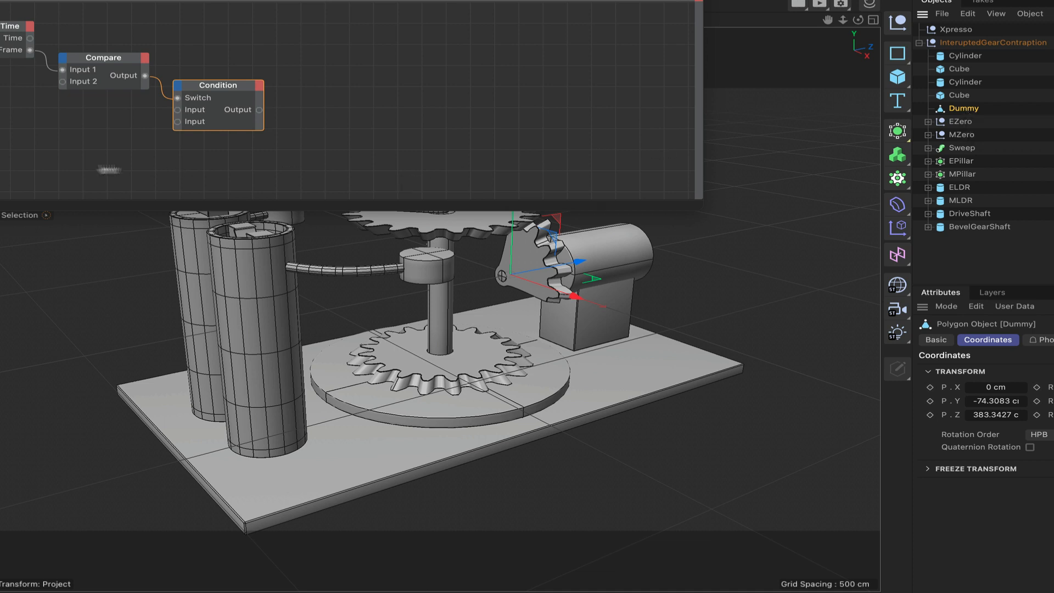
left_click_drag(108, 170, 85, 164)
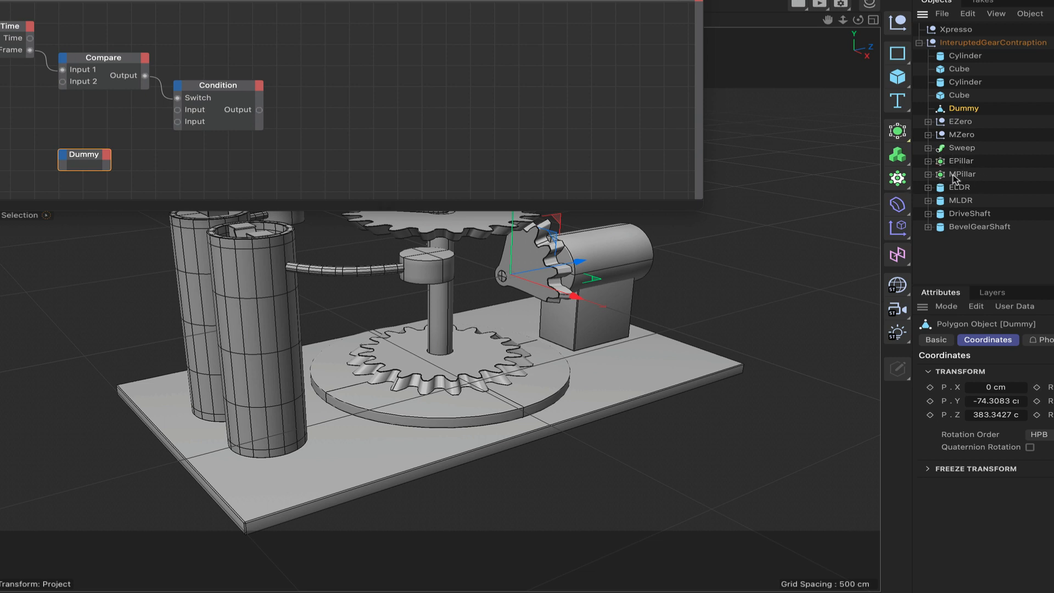
left_click(927, 226)
scroll(933, 227, "down", 1)
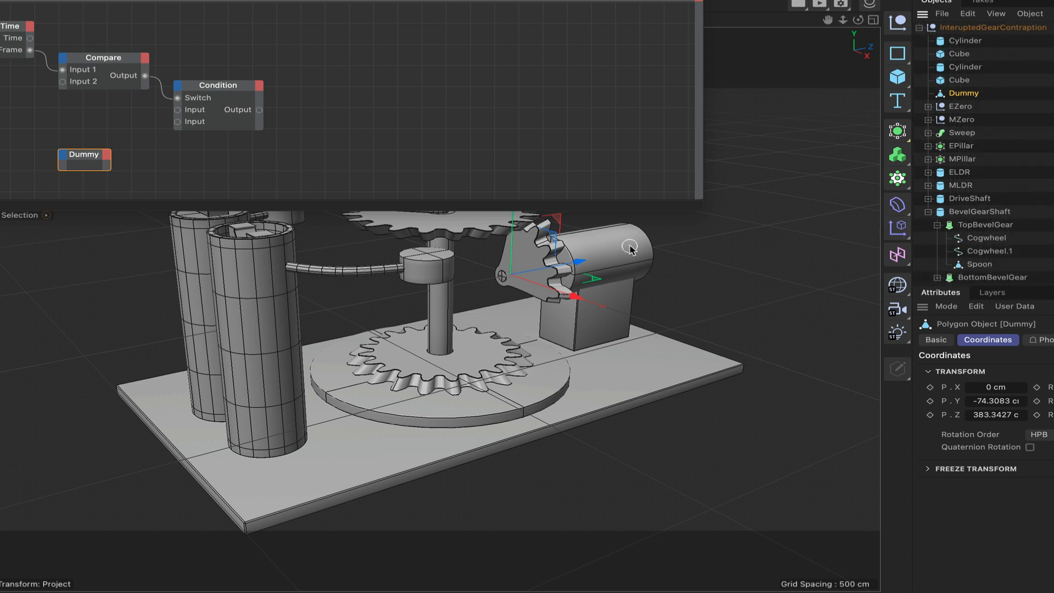
left_click(975, 264)
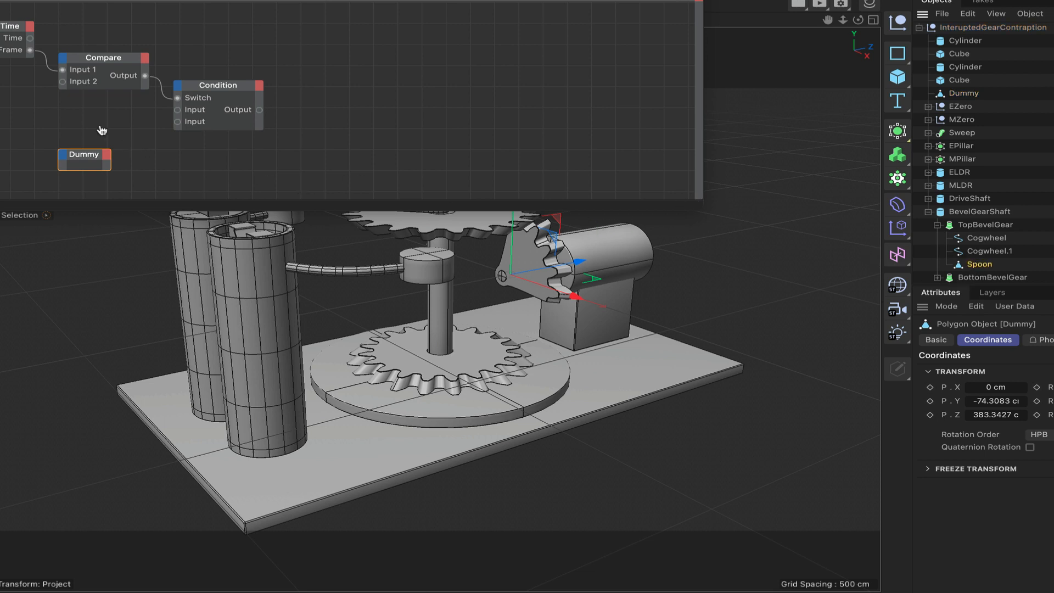
mouse_move(98, 130)
left_mouse_down()
mouse_move(85, 130)
mouse_move(98, 118)
left_mouse_up()
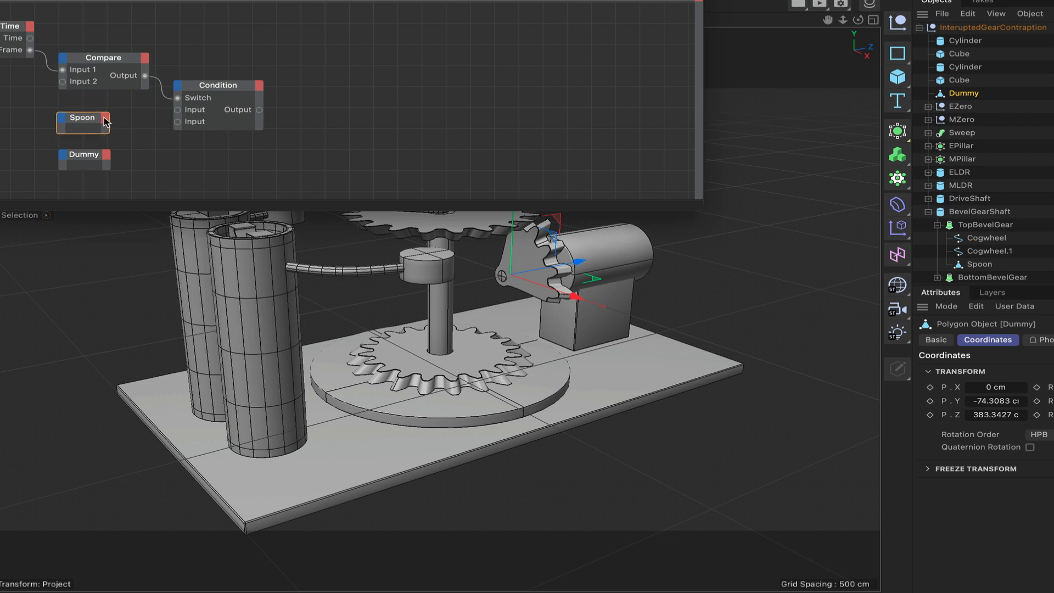
Add an Object output port to both the Spoon and Dummy nodes
left_click(106, 122)
left_click(119, 202)
left_click(106, 154)
left_click(123, 235)
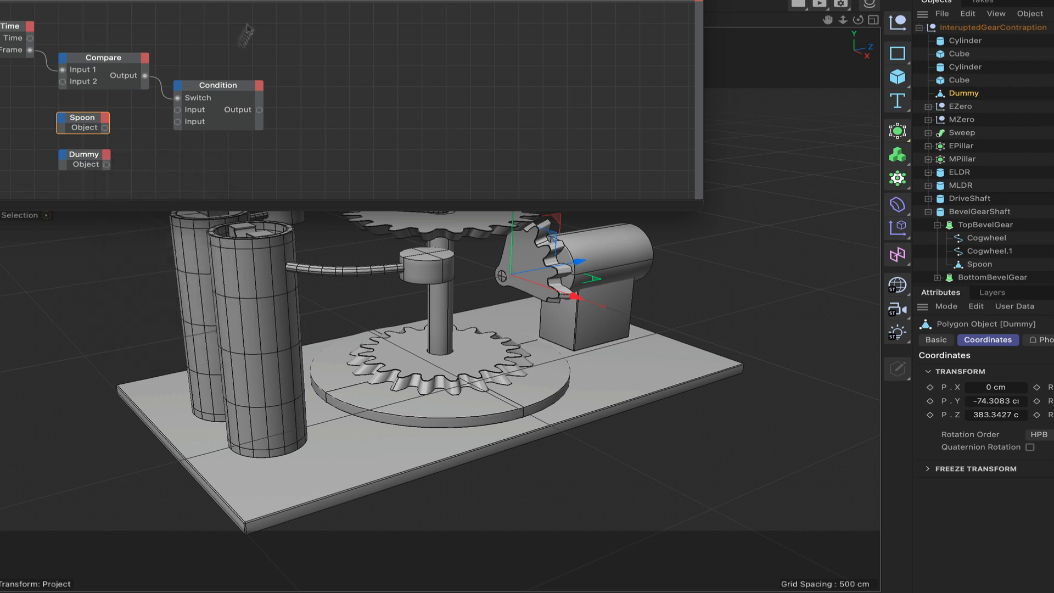
Set the Condition node's data type to Link and connect Spoon's Object output to its first Input and Dummy's to its second
left_click(224, 87)
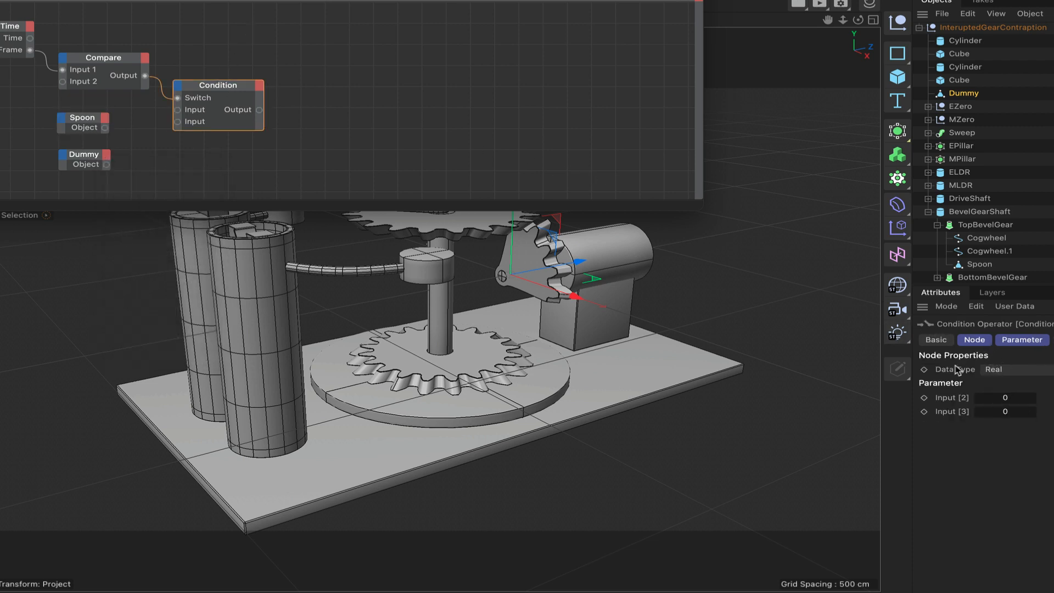
left_click(1024, 374)
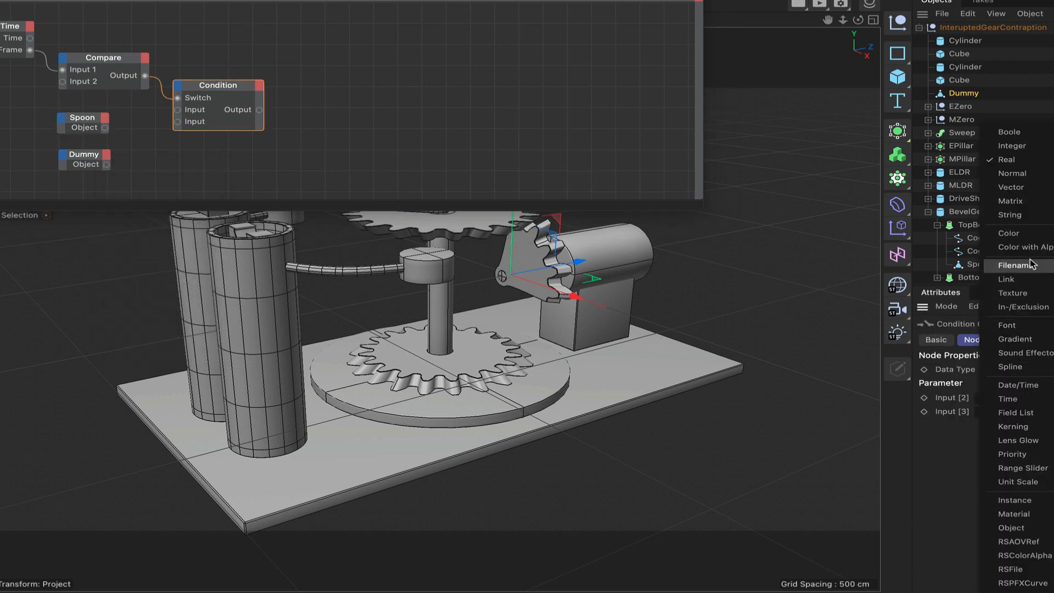
left_click(1025, 278)
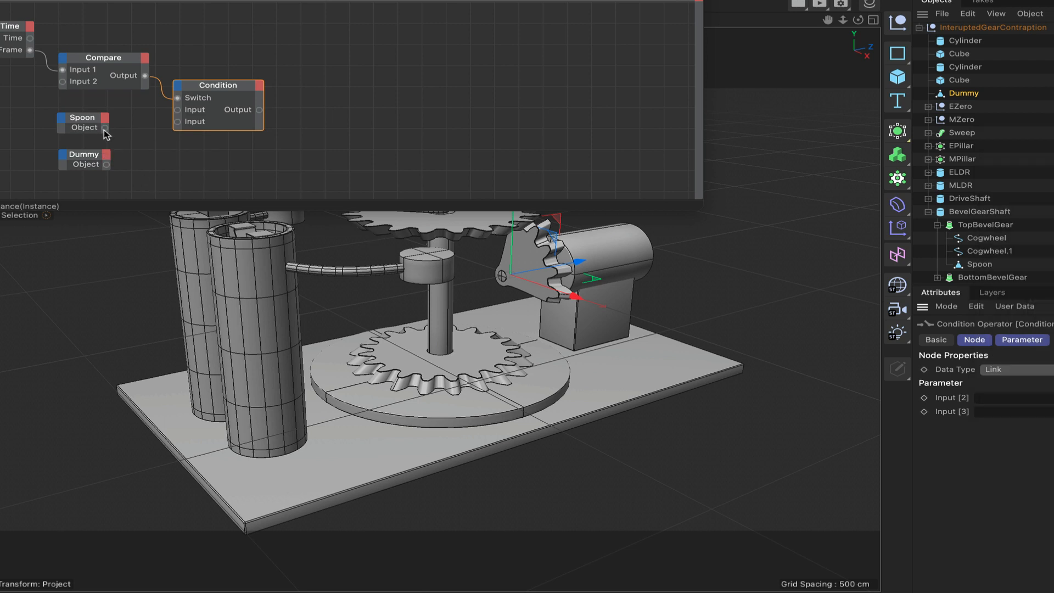
left_click_drag(105, 131, 177, 110)
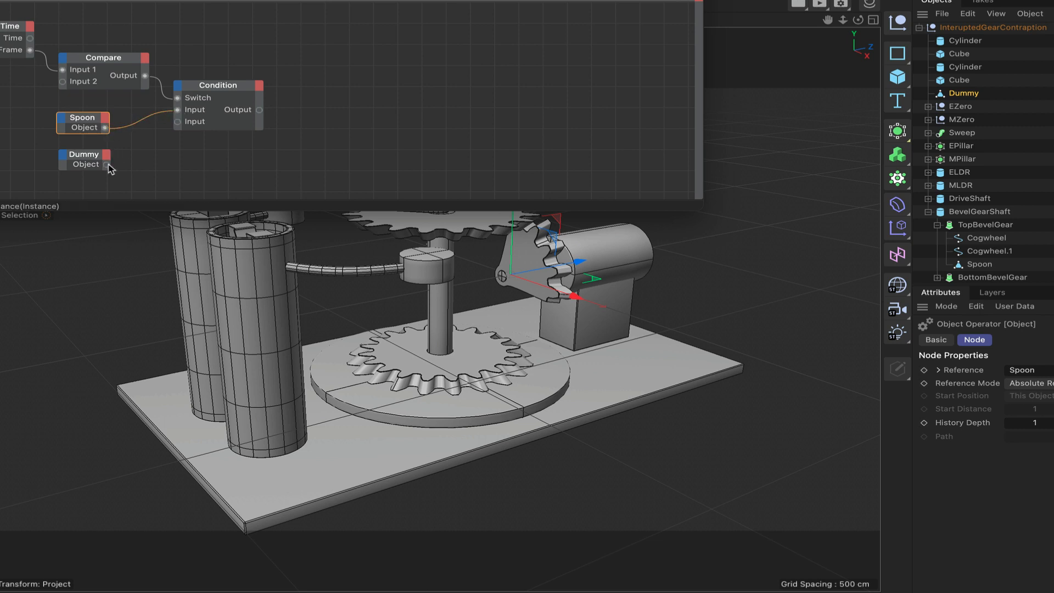
left_click_drag(107, 166, 177, 121)
Enlarge the XPresso Editor, add a Ray Collision node from the general nodes beside the Condition node, and place a copy below it
left_click_drag(695, 210, 662, 149)
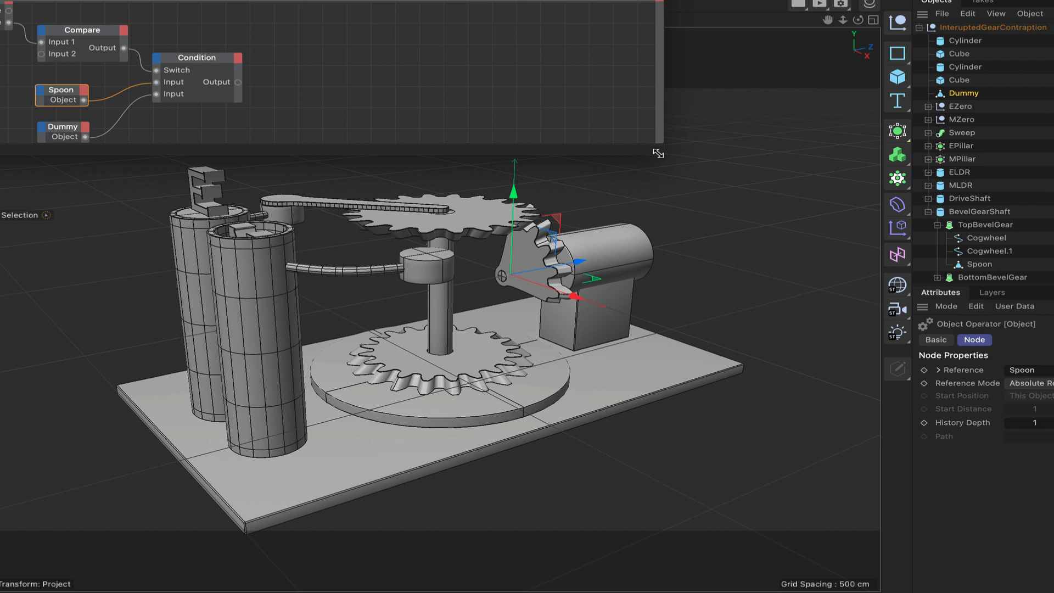
left_click_drag(658, 154, 673, 257)
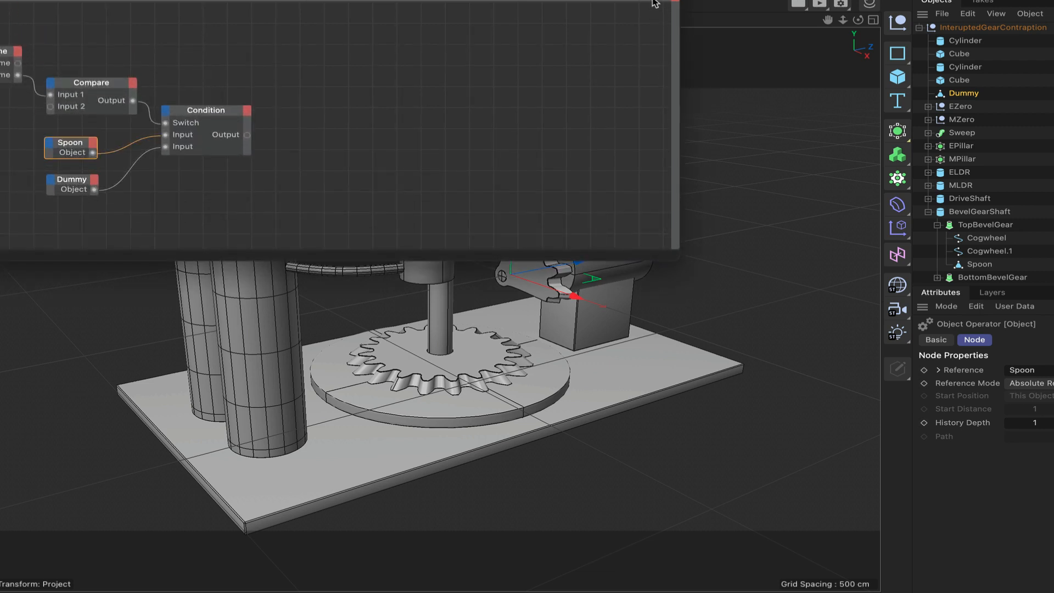
left_click_drag(652, 1, 652, 0)
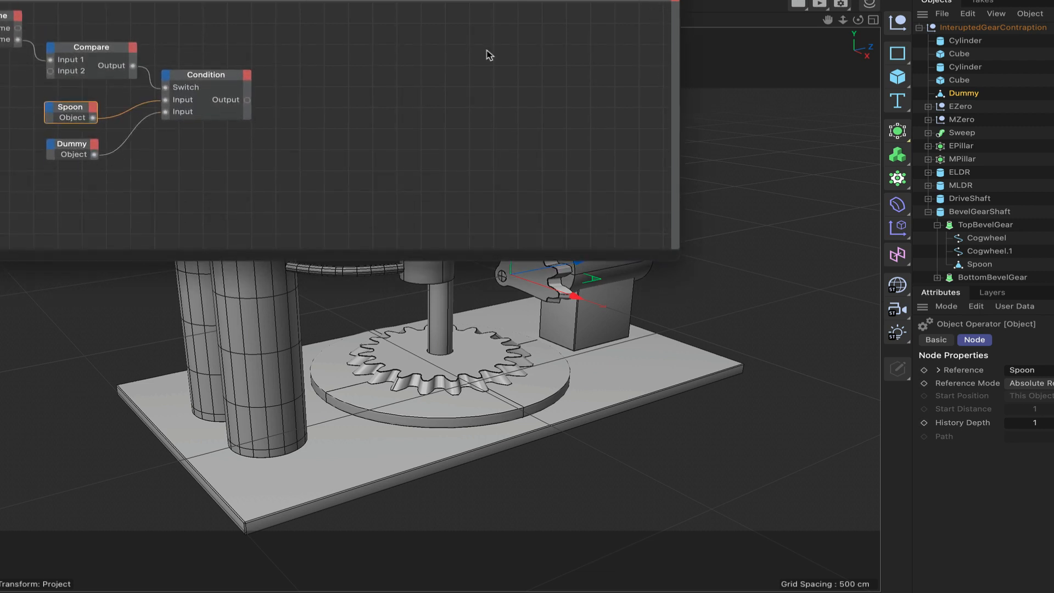
right_click(294, 101)
mouse_move(324, 132)
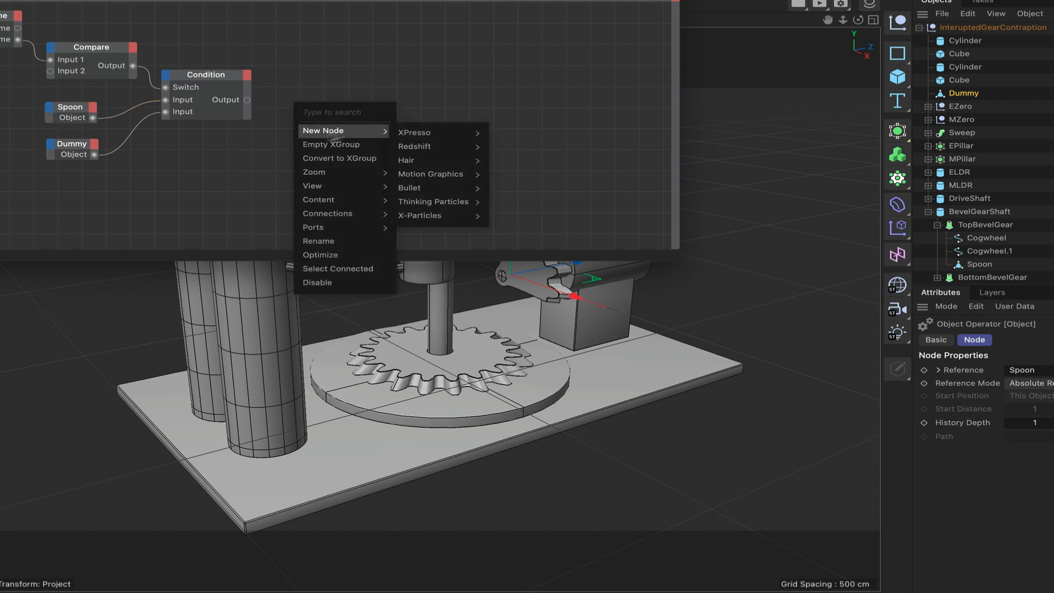
mouse_move(441, 139)
mouse_move(510, 136)
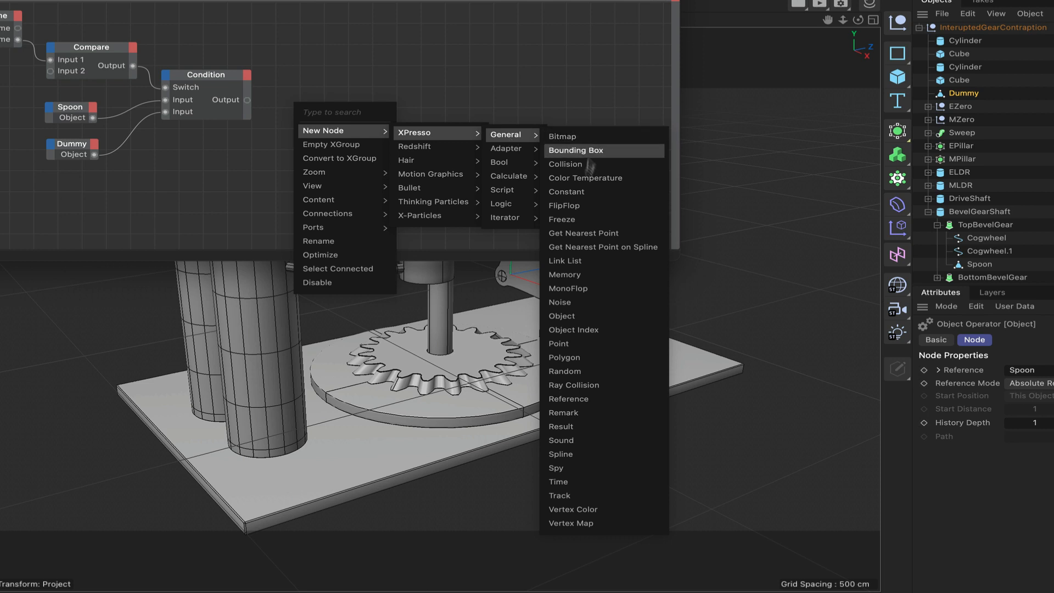
left_click(573, 385)
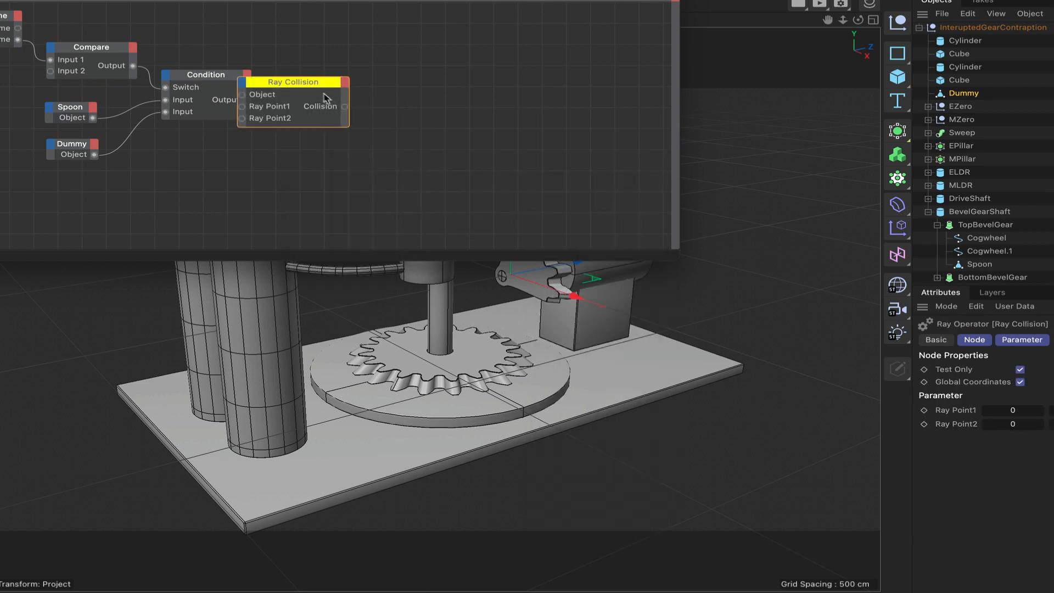
left_click_drag(324, 93, 366, 196)
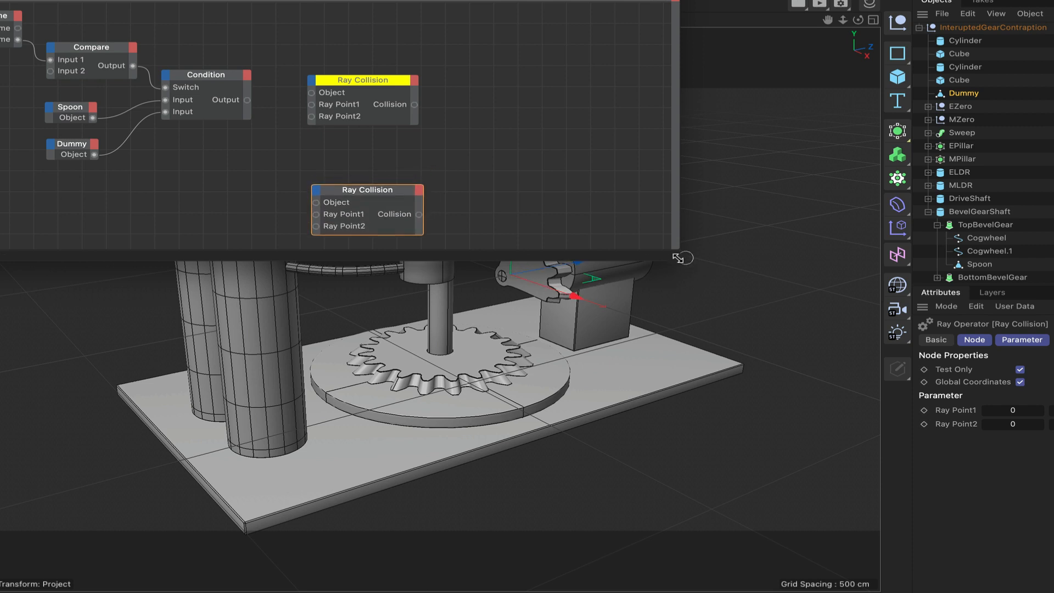
Enlarge the XPresso Editor further and move both Ray Collision nodes lower, leaving free space above and between them
left_click_drag(679, 258, 685, 393)
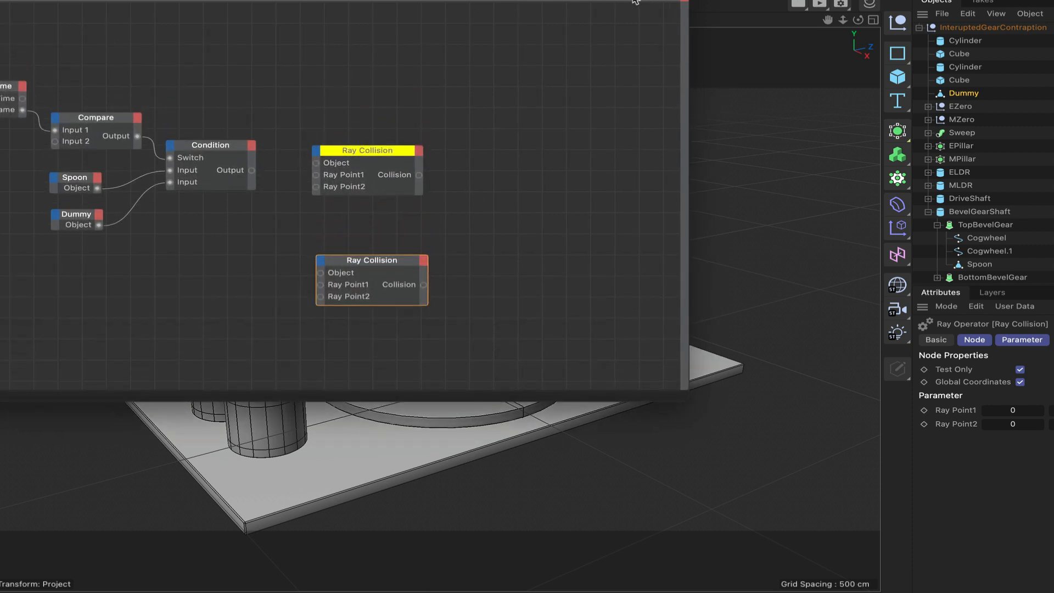
left_click_drag(664, 1, 666, 0)
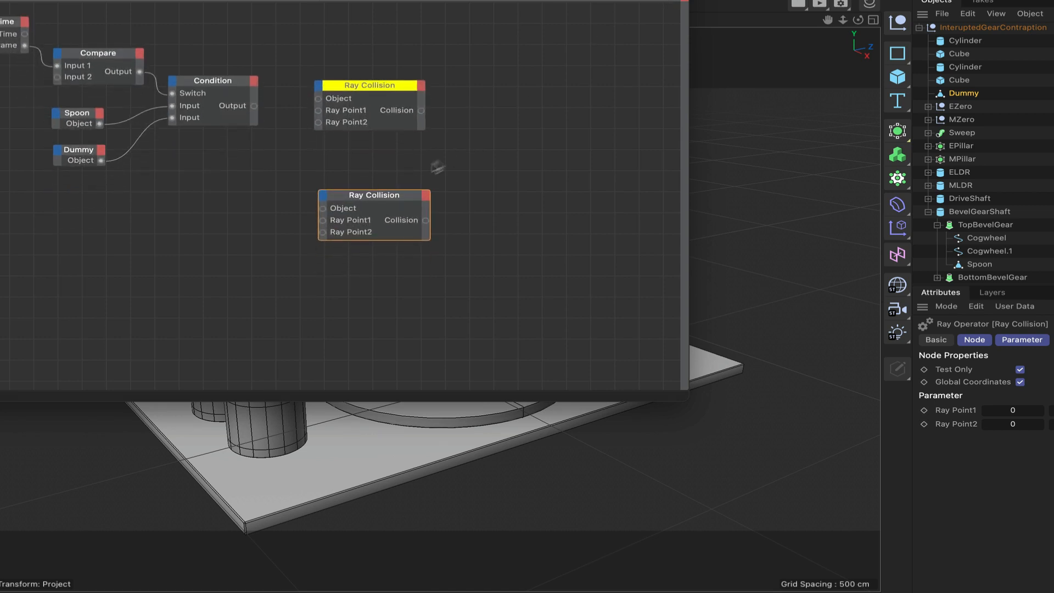
left_click_drag(388, 191, 388, 280)
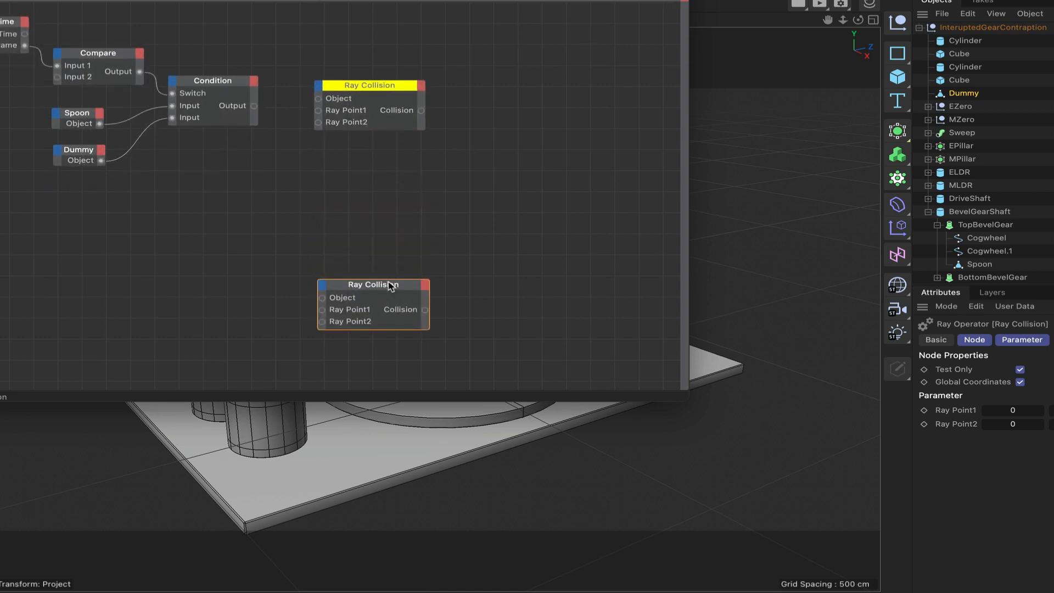
left_click_drag(398, 89, 398, 172)
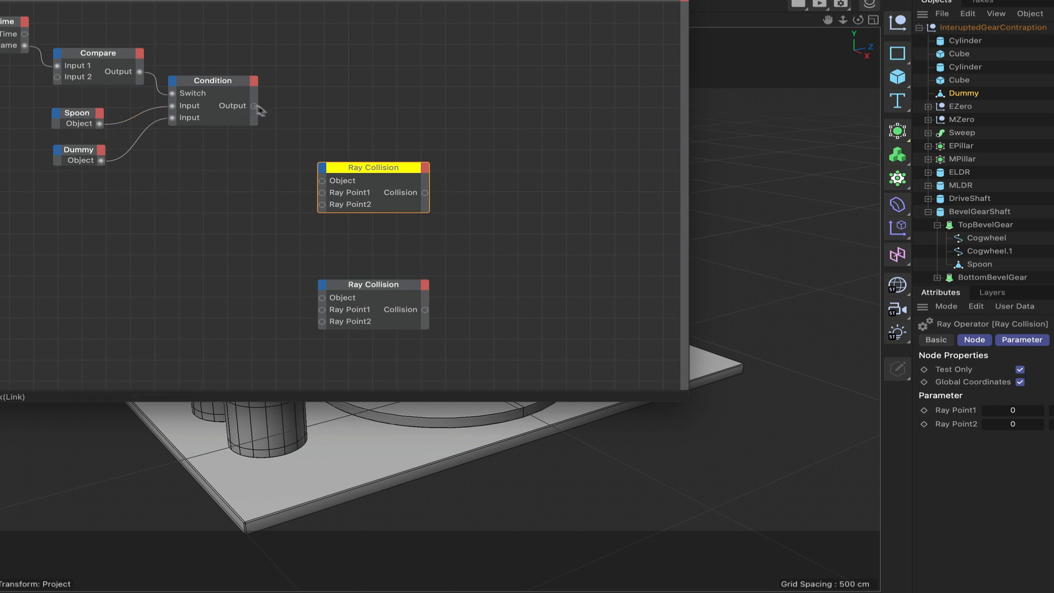
Connect the Condition node's Output to the Object inputs of both Ray Collision nodes and turn off their Test Only option
left_click_drag(255, 107, 322, 181)
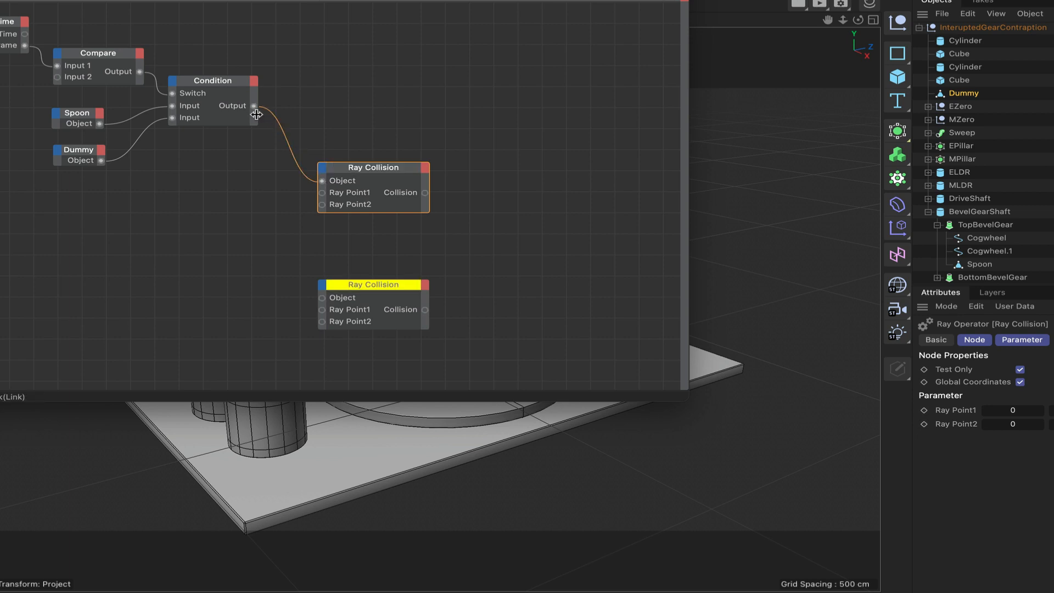
left_click_drag(255, 106, 322, 298)
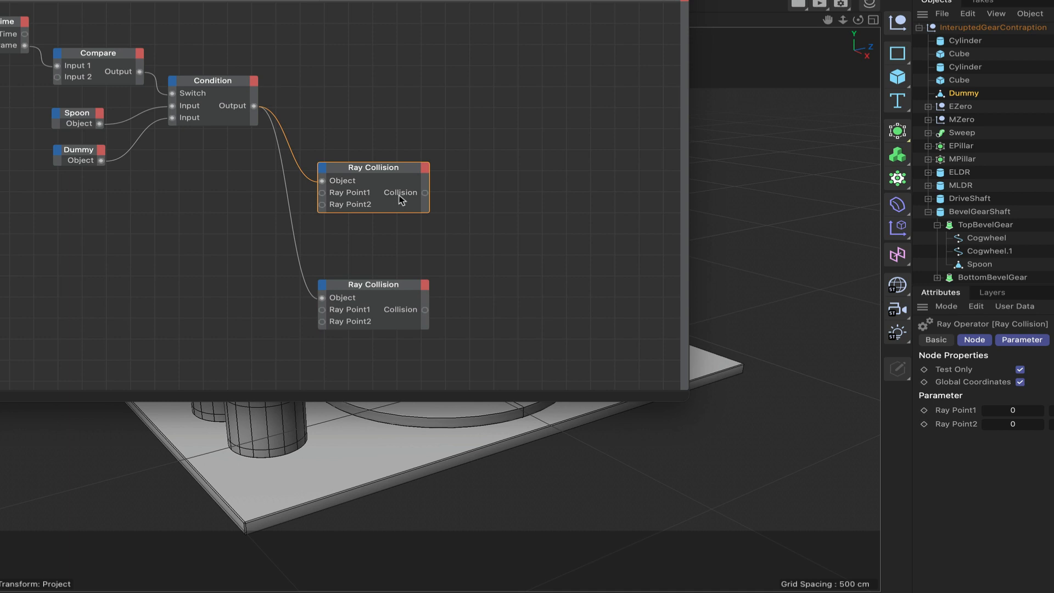
left_click_drag(480, 200, 405, 294)
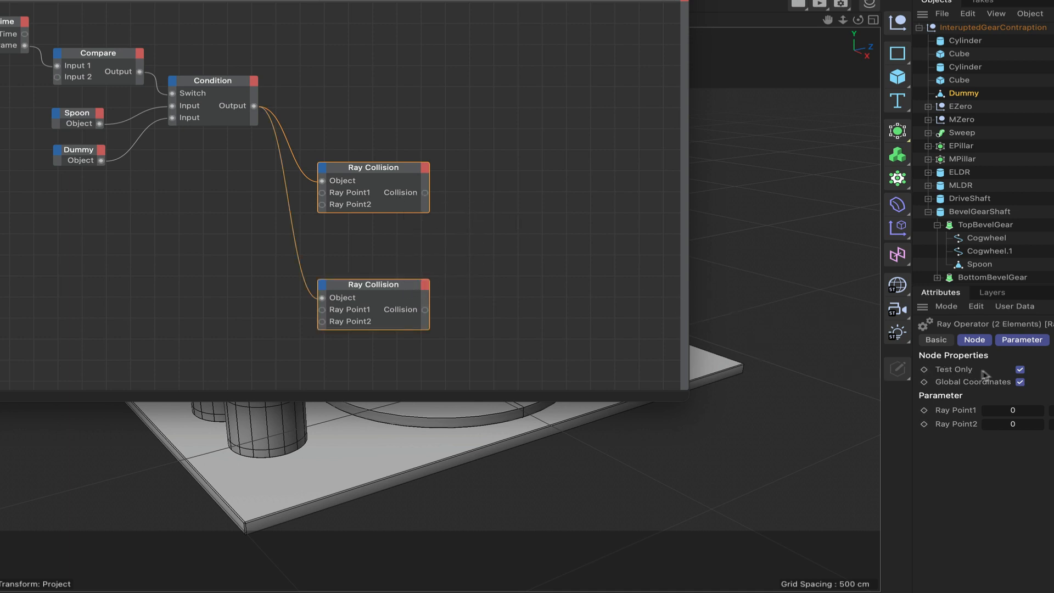
left_click(1020, 369)
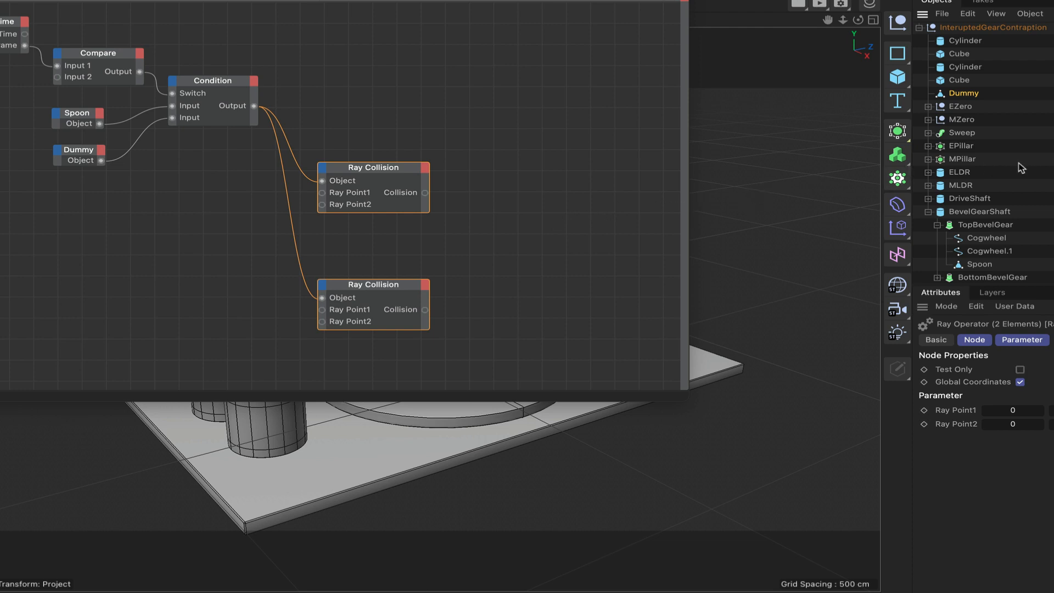
Collapse BevelGearShaft in the object hierarchy and expand MLDR, DriveShaft and ELDR to reach the nulls T1 to T4
left_click(927, 212)
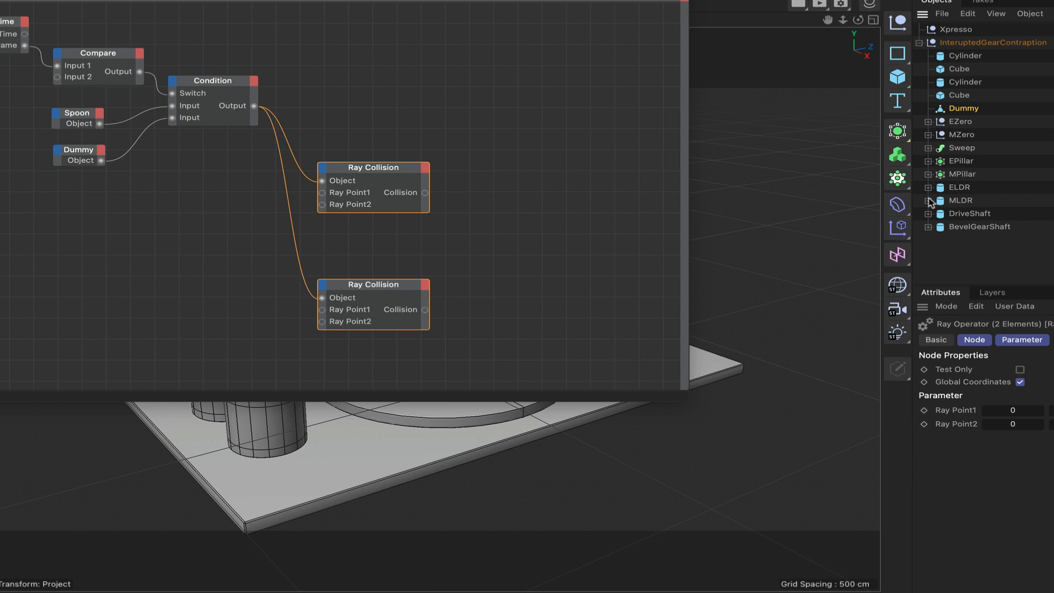
left_click(928, 201)
left_click(927, 241)
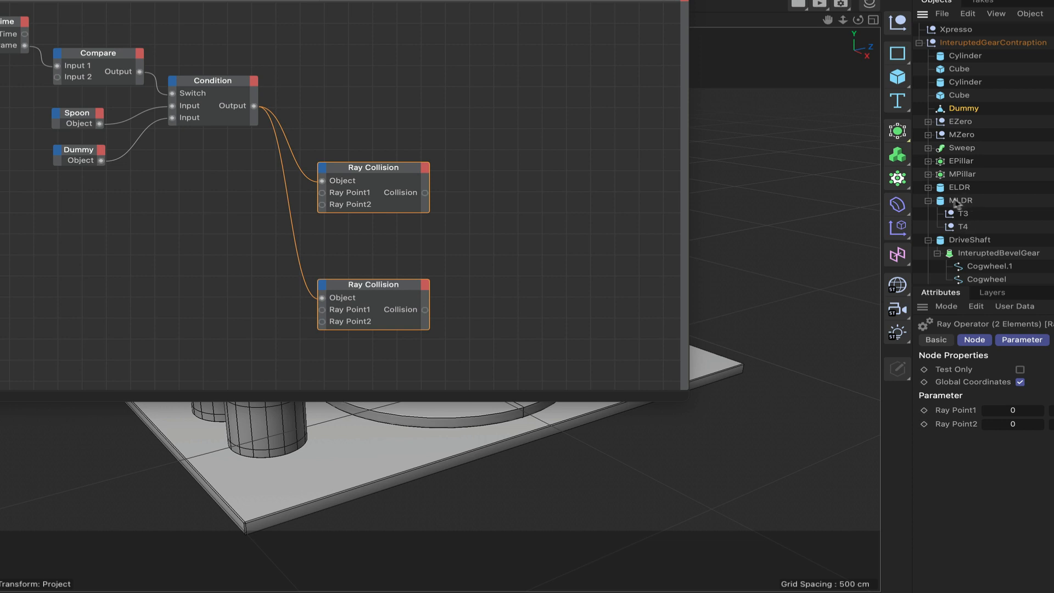
left_click(928, 188)
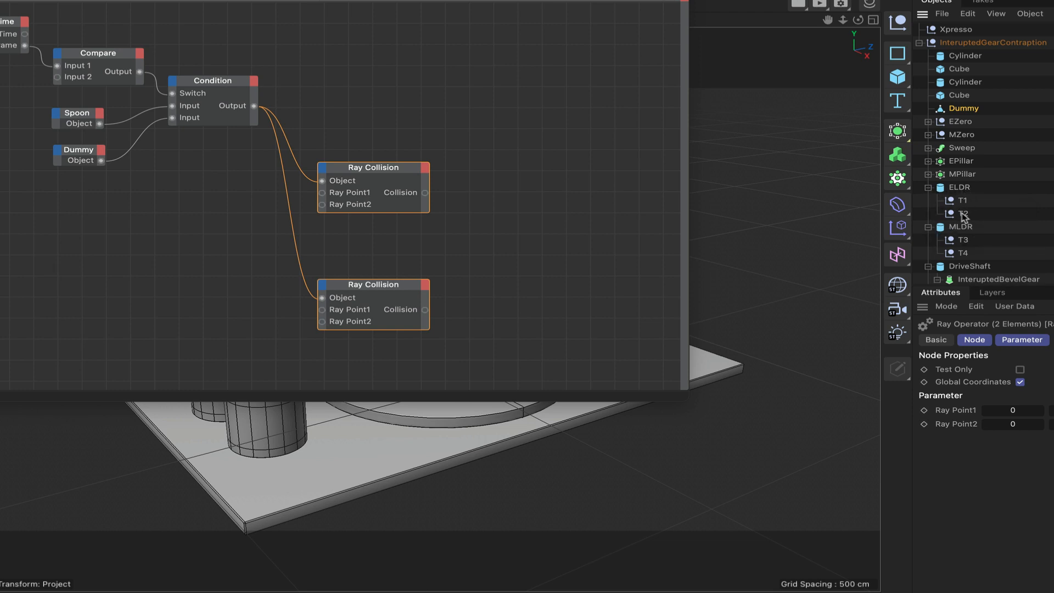
Inspect where the nulls T1, T2, T3 and T4 sit on the ELDR and MLDR cylinders, keeping the XPresso Editor clear of the model
left_click_drag(678, 0, 198, 105)
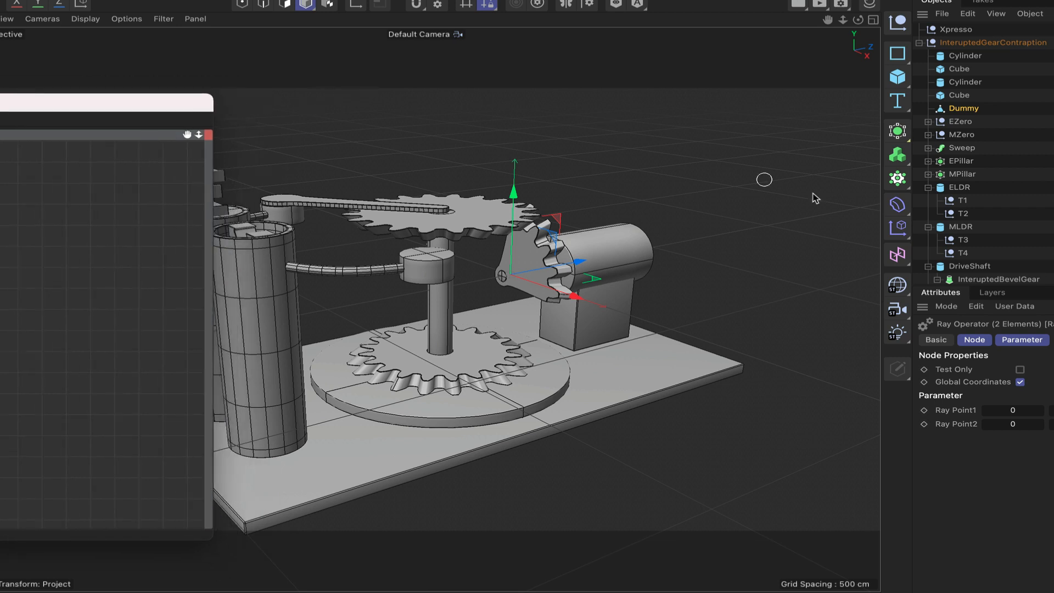
left_click(962, 201)
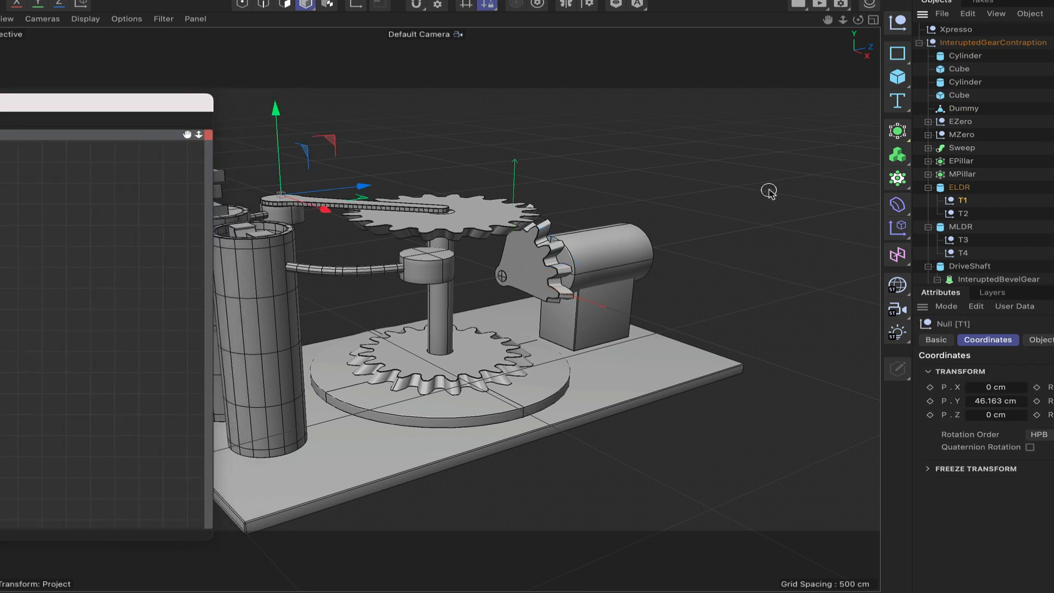
left_click(962, 213)
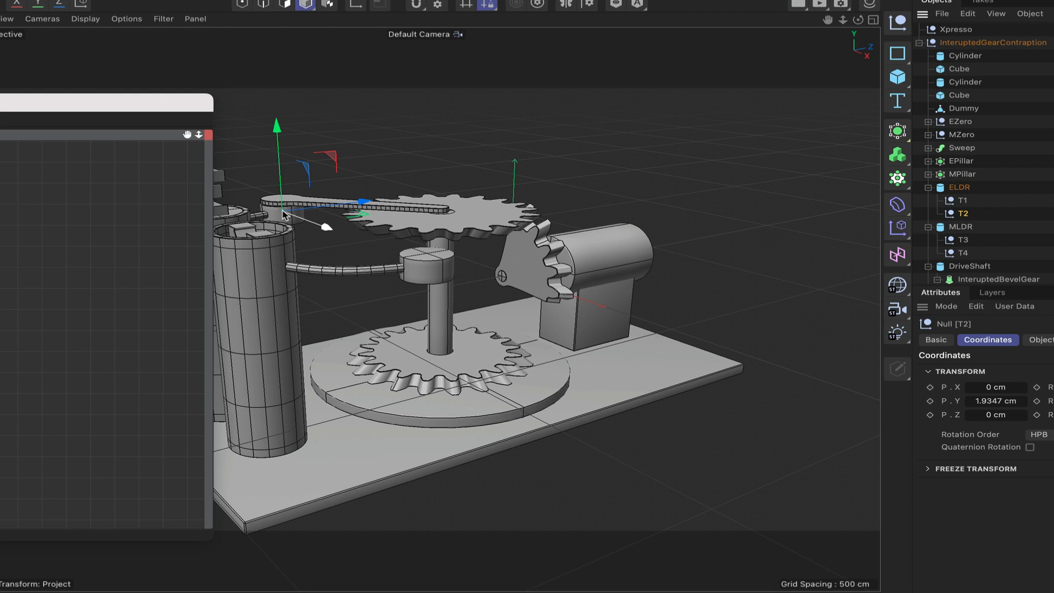
left_click(963, 242)
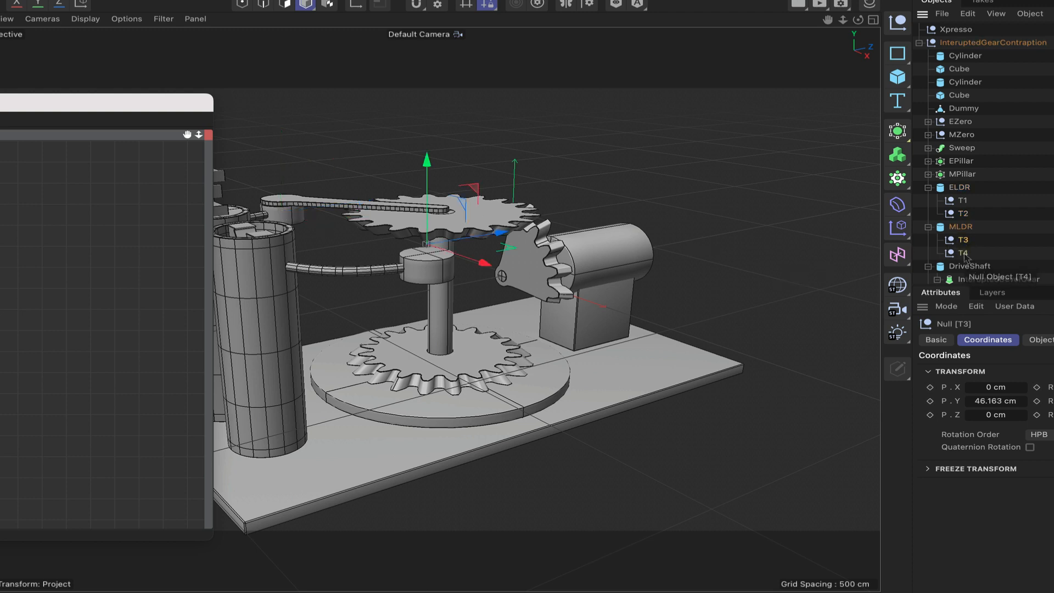
left_click(963, 254)
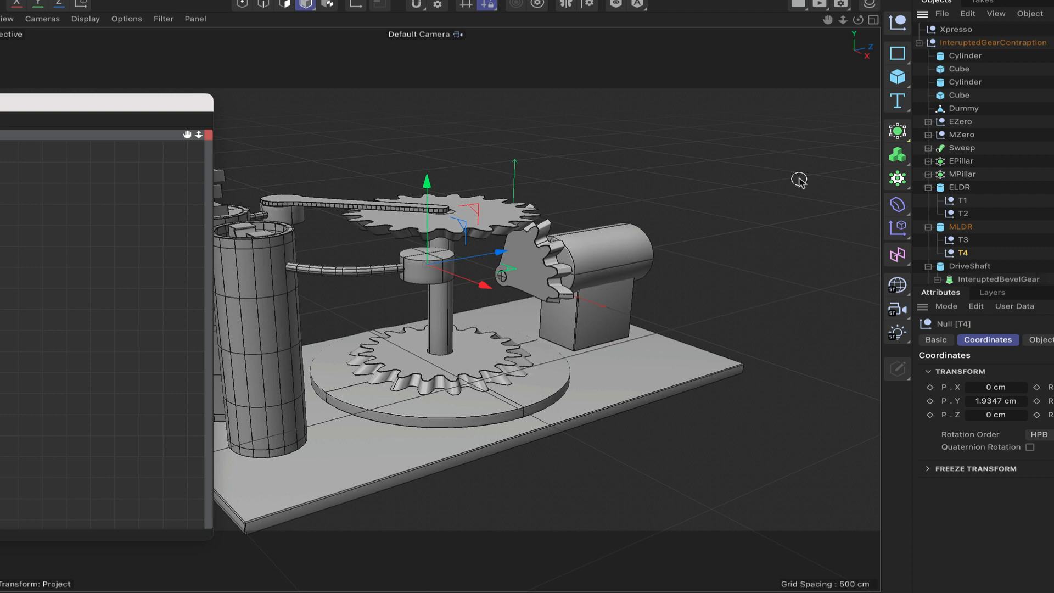
double_click(161, 103)
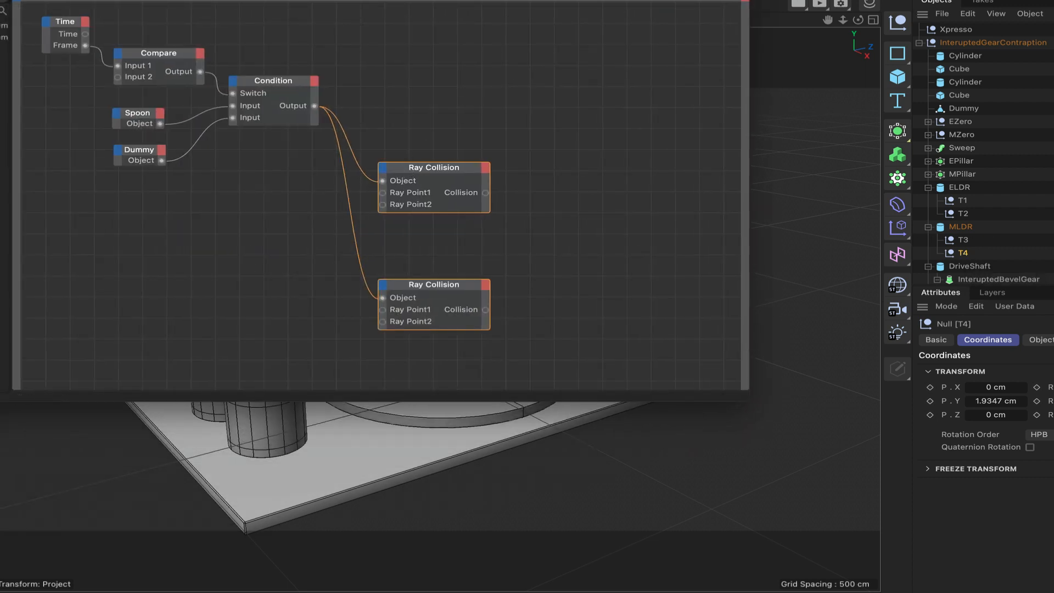
left_click_drag(631, 1, 233, 1)
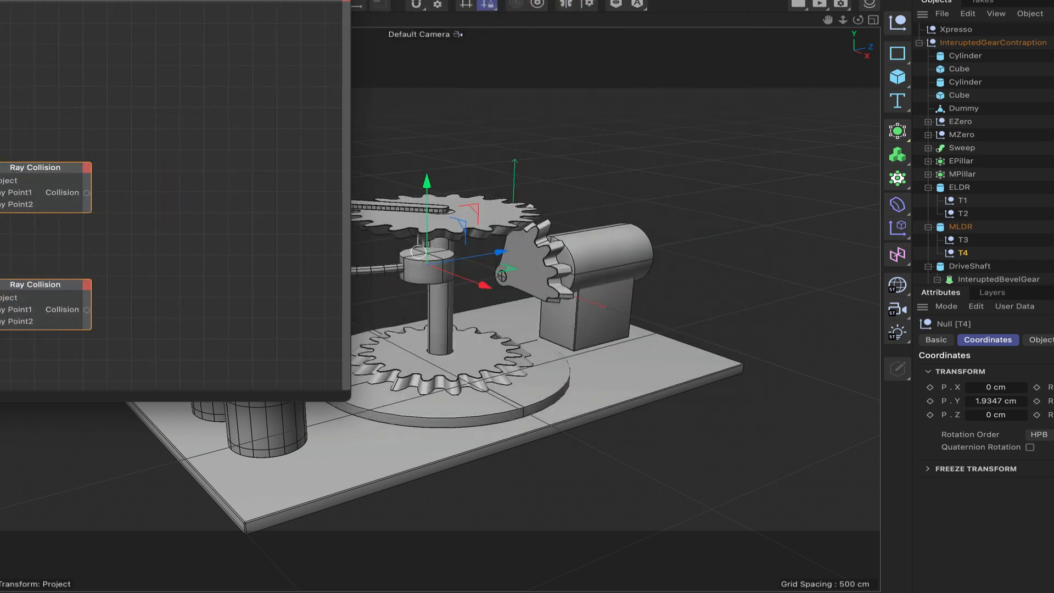
left_click(963, 241)
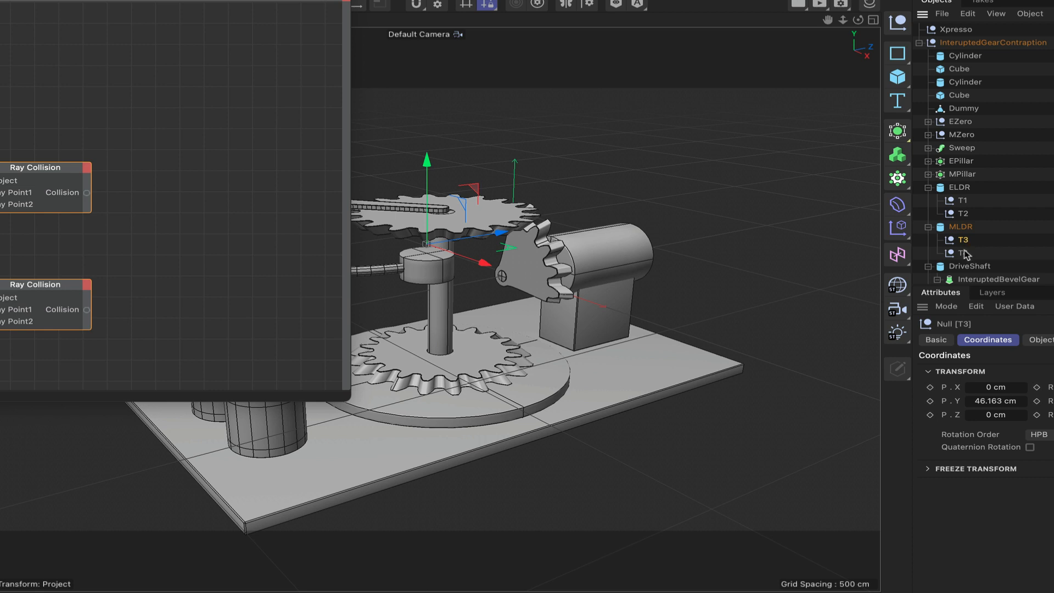
left_click(963, 253)
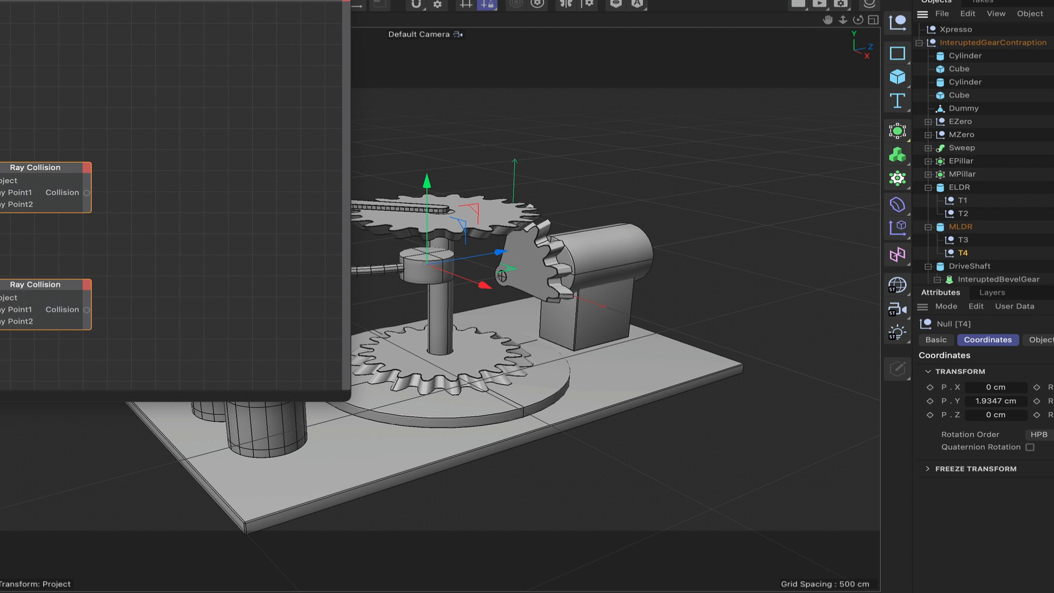
left_click_drag(176, 1, 520, 0)
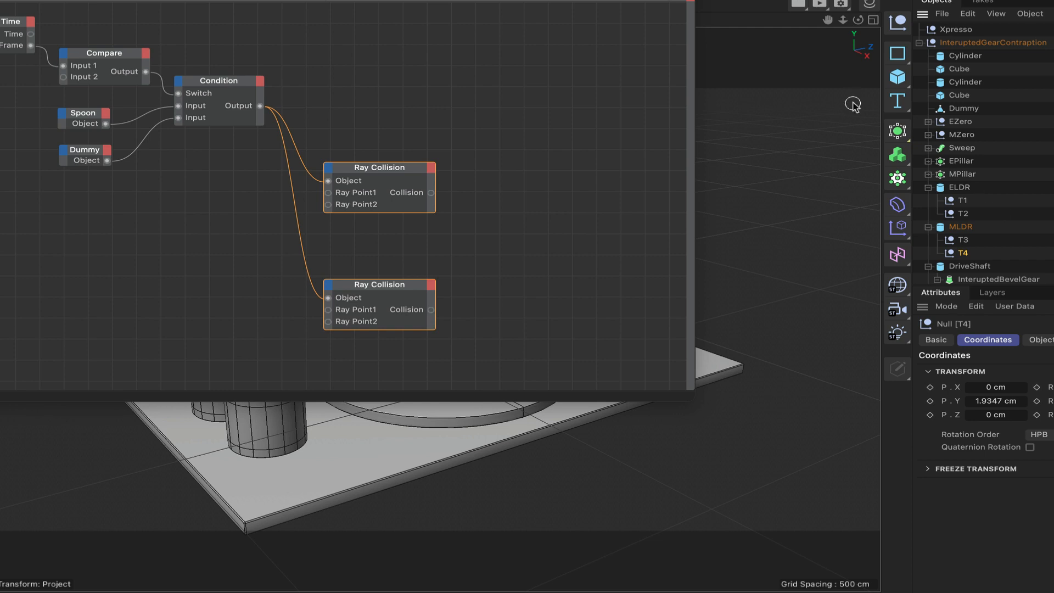
Add T1 and T2 as nodes before the upper Ray Collision node and give each a Global Position output
left_click_drag(963, 205, 213, 227)
left_click(233, 197)
mouse_move(266, 242)
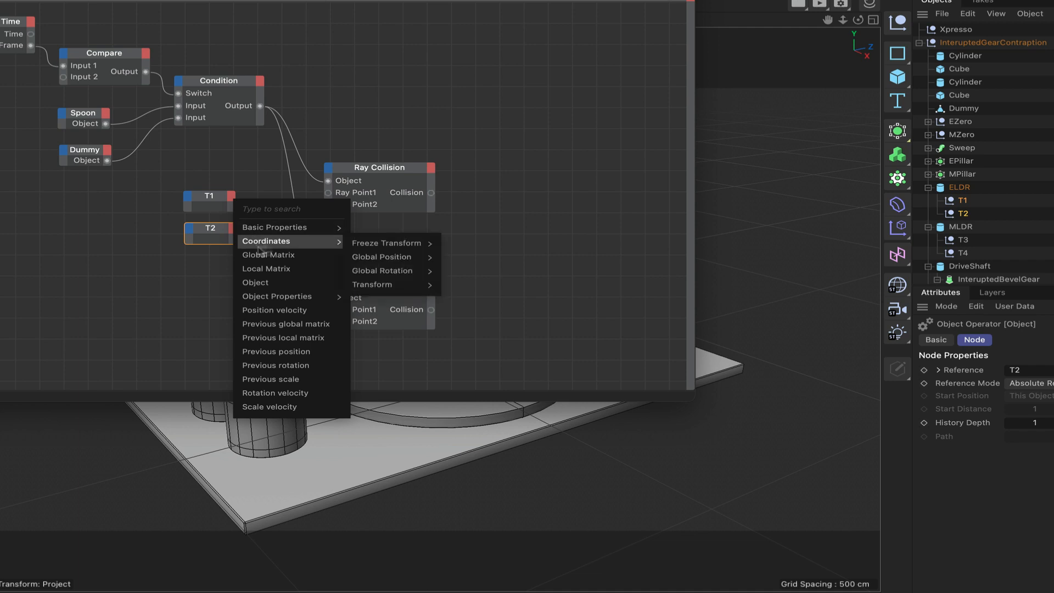
mouse_move(394, 256)
left_click(489, 261)
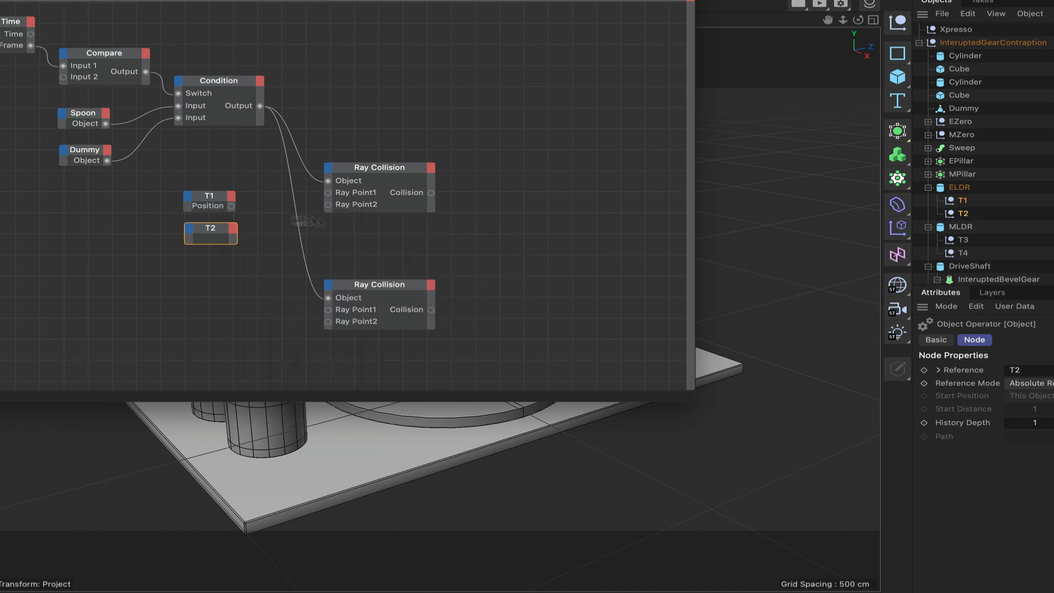
left_click(231, 236)
mouse_move(266, 270)
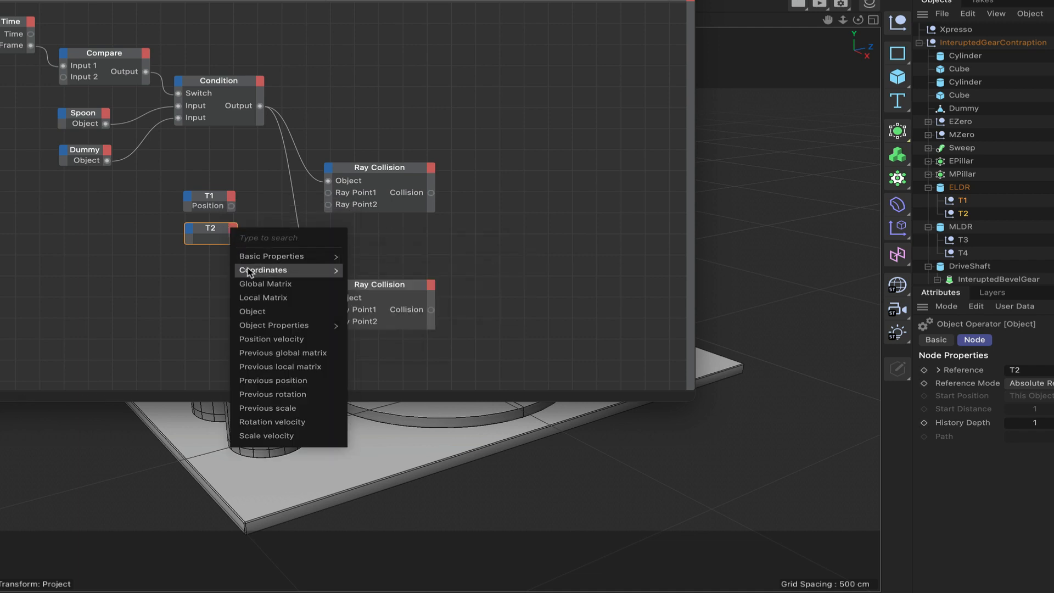
mouse_move(392, 274)
left_click(472, 290)
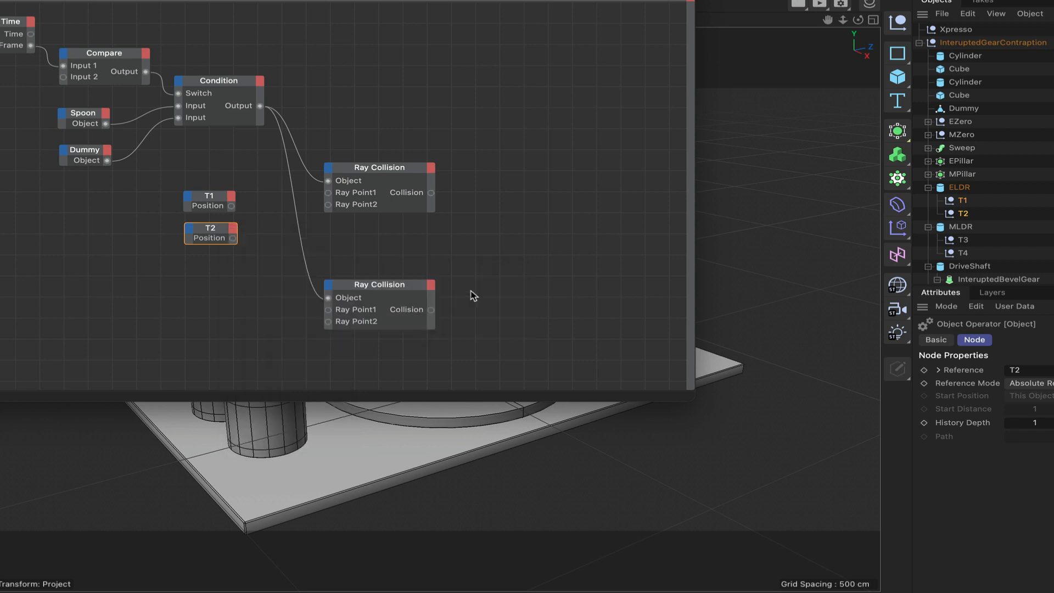
Widen the T1 and T2 nodes to fit their port names and connect them to the upper Ray Collision's Ray Point1 and Ray Point2
double_click(209, 195)
double_click(207, 228)
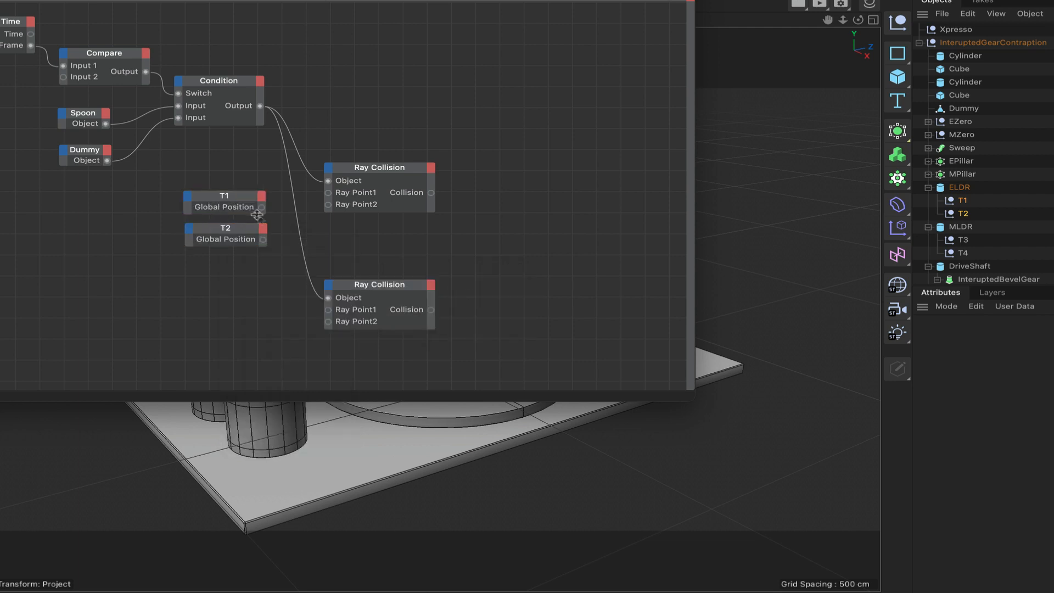
left_click_drag(262, 207, 328, 192)
left_click_drag(263, 239, 327, 204)
Add T3 and T4 as nodes before the lower Ray Collision node and give each a Global Position output
left_click_drag(990, 238, 957, 252)
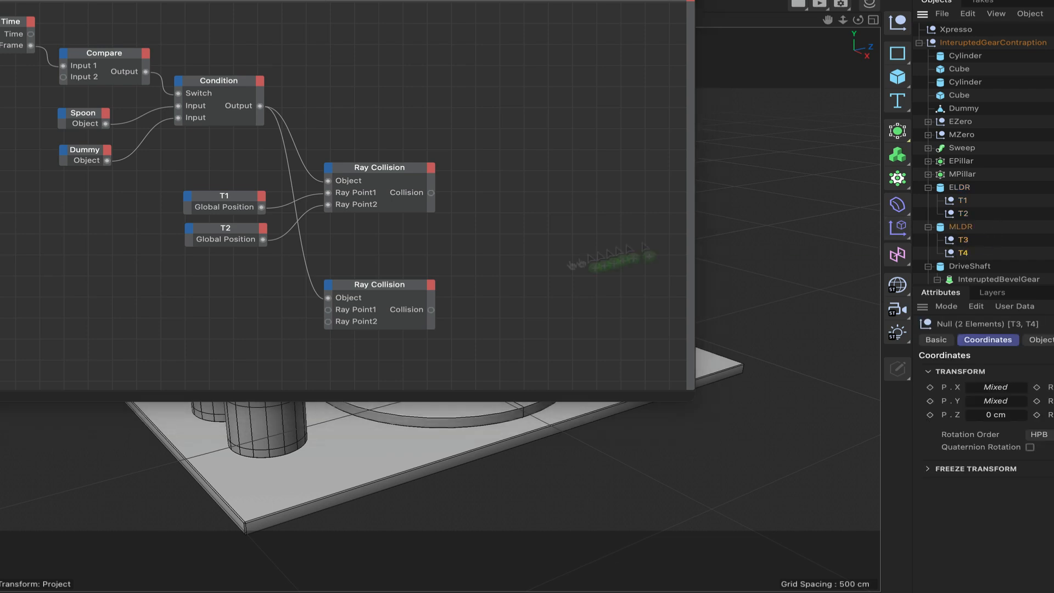
left_click_drag(213, 306, 222, 325)
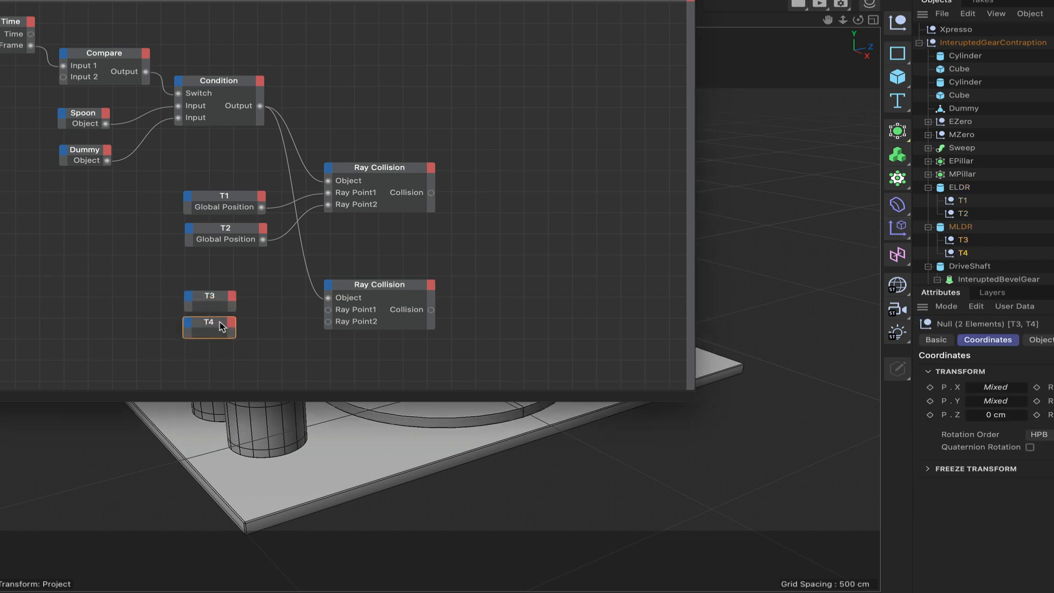
left_click(231, 298)
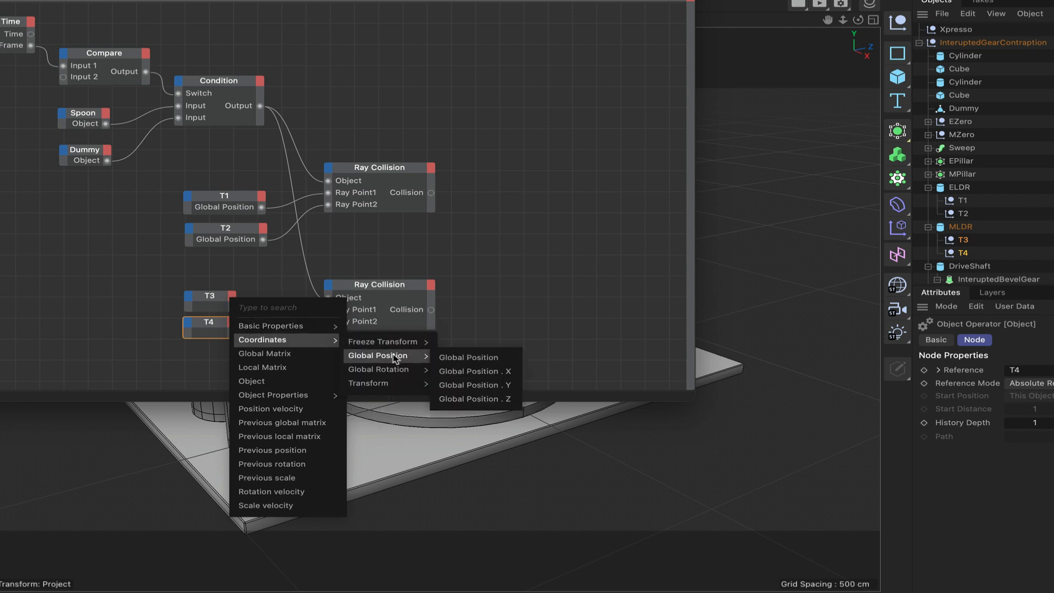
left_click(497, 362)
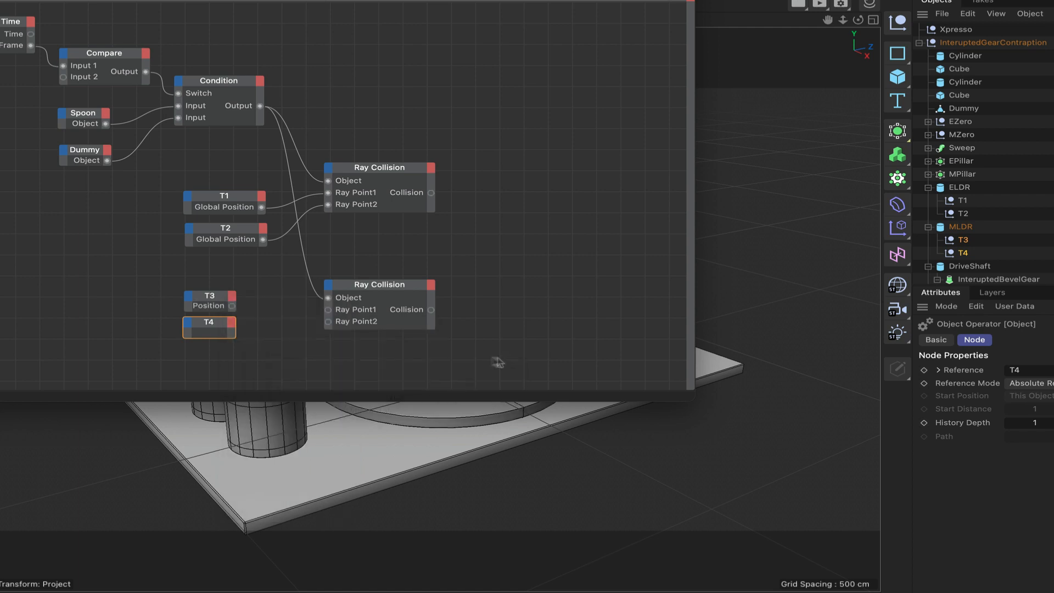
left_click(232, 324)
mouse_move(336, 364)
mouse_move(404, 378)
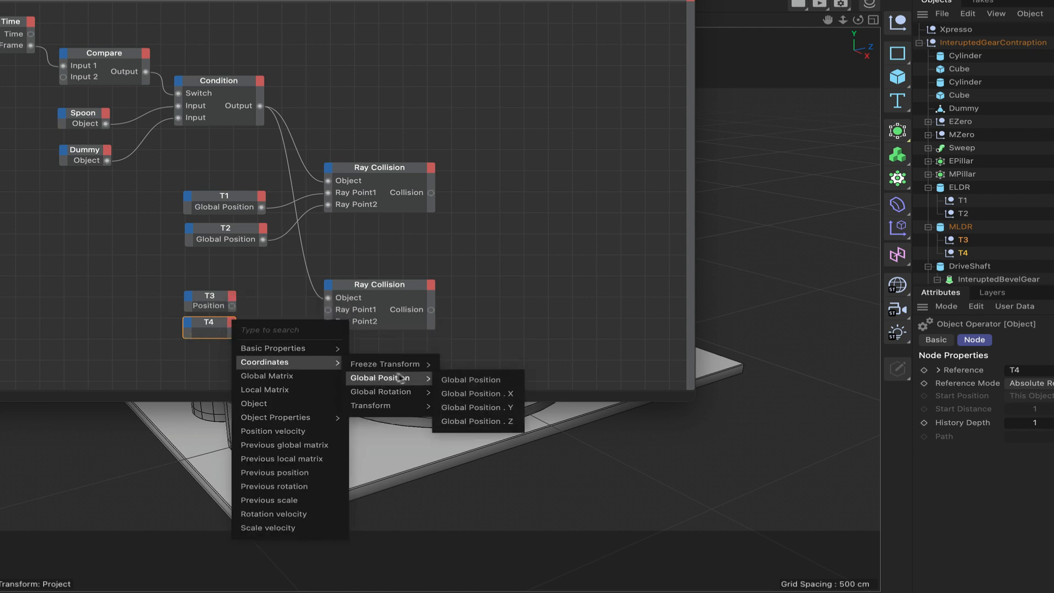
left_click(454, 381)
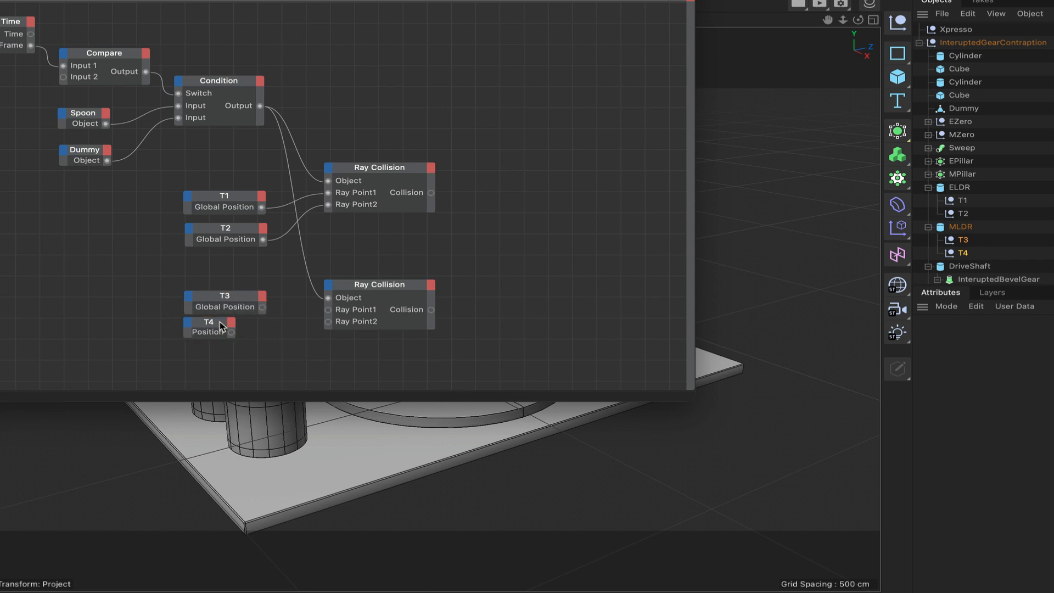
Connect T3 and T4 to the lower Ray Collision's Ray Point1 and Ray Point2, and space the two nodes further apart
left_click_drag(262, 307, 329, 312)
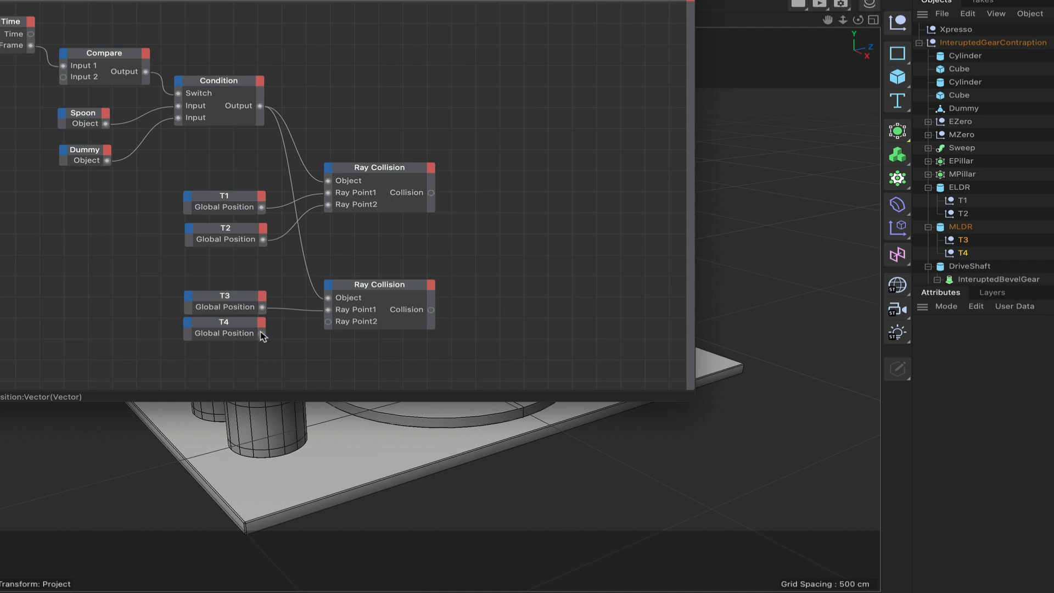
left_click_drag(261, 333, 331, 324)
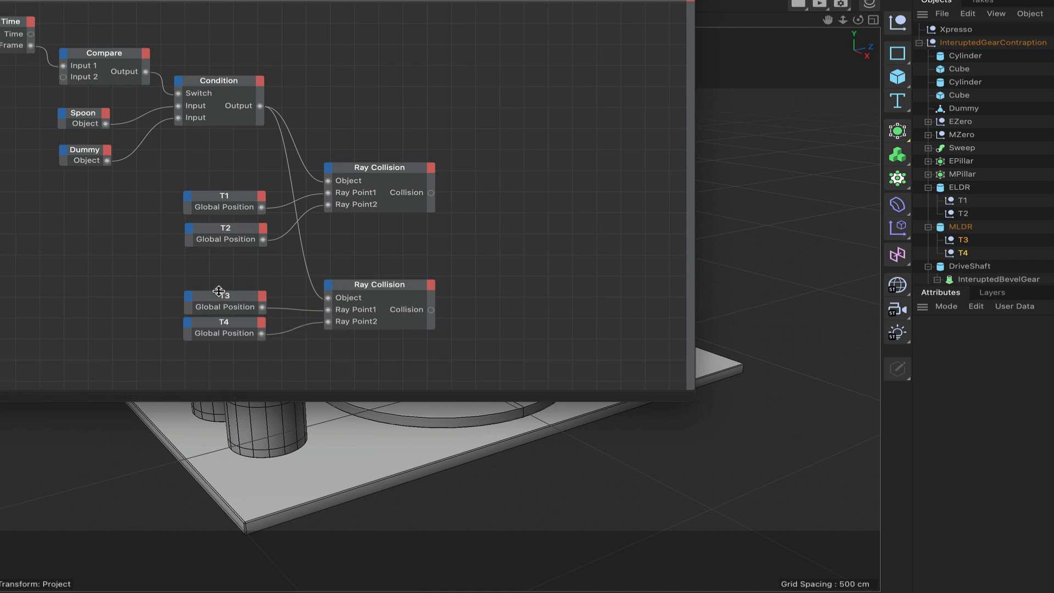
left_click_drag(223, 300, 227, 289)
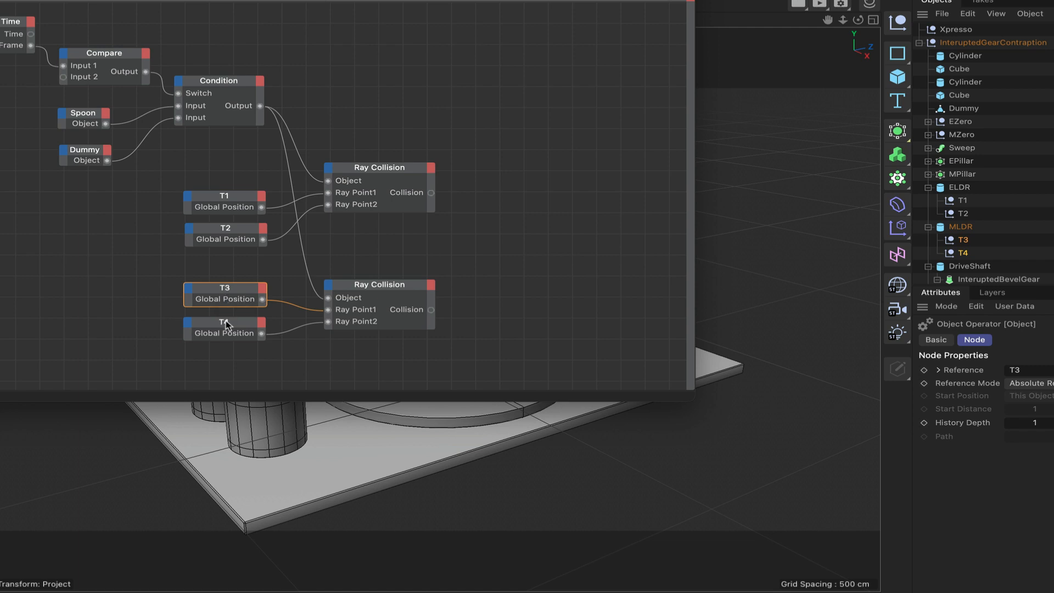
left_click_drag(227, 324, 226, 344)
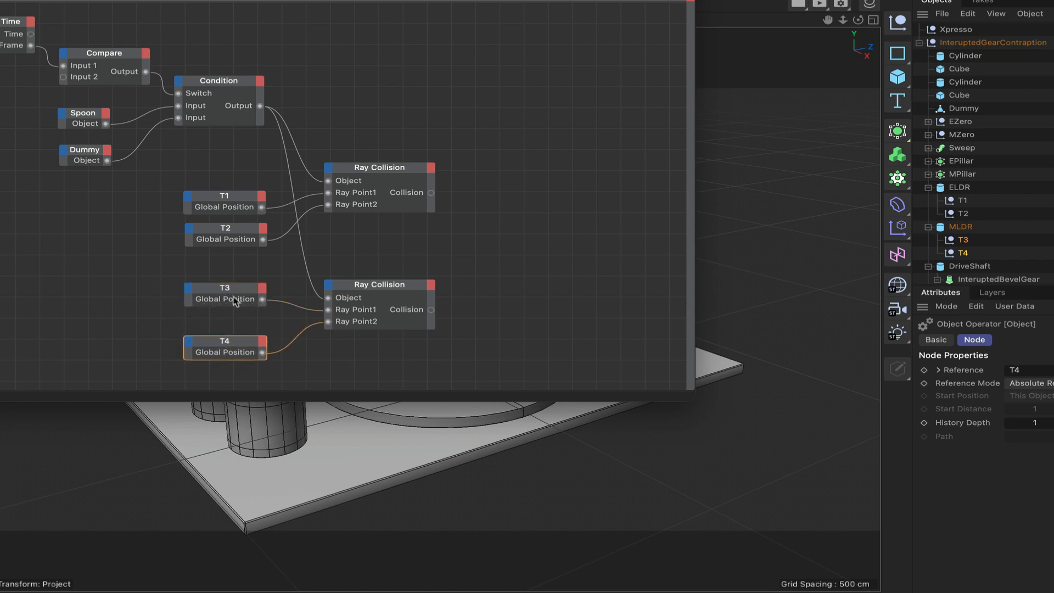
left_click_drag(233, 299, 234, 302)
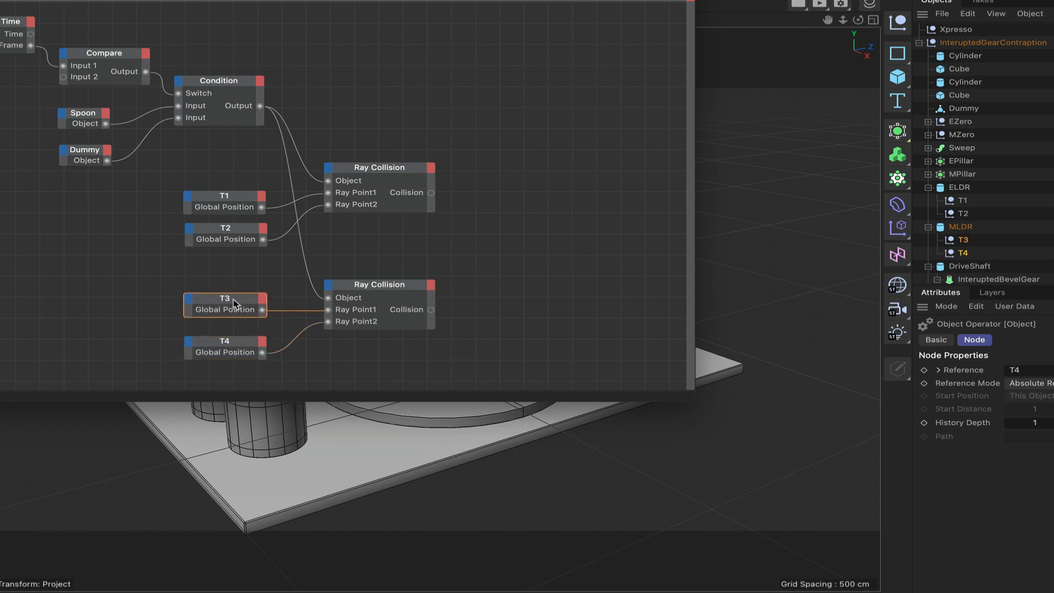
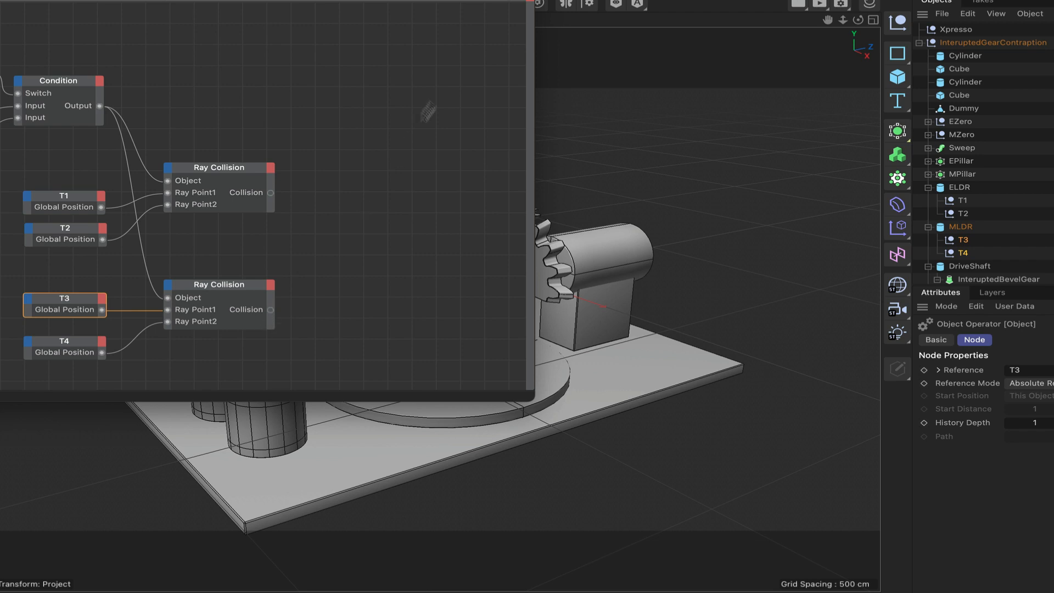
Add a MonoFlop node from the general nodes beyond the upper Ray Collision and place a copy beyond the lower one
left_click_drag(467, 1, 659, 0)
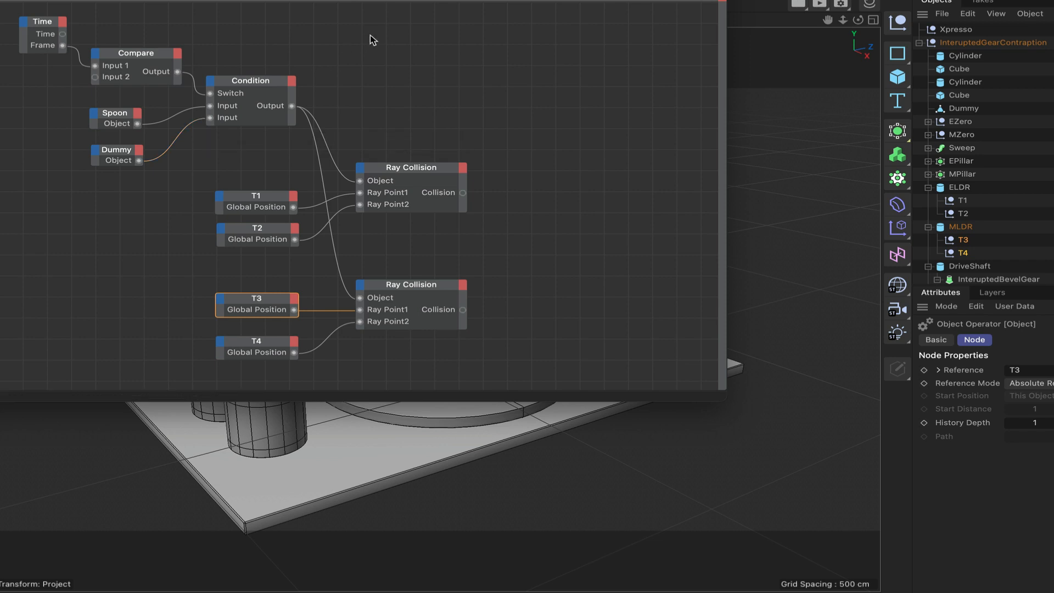
right_click(476, 92)
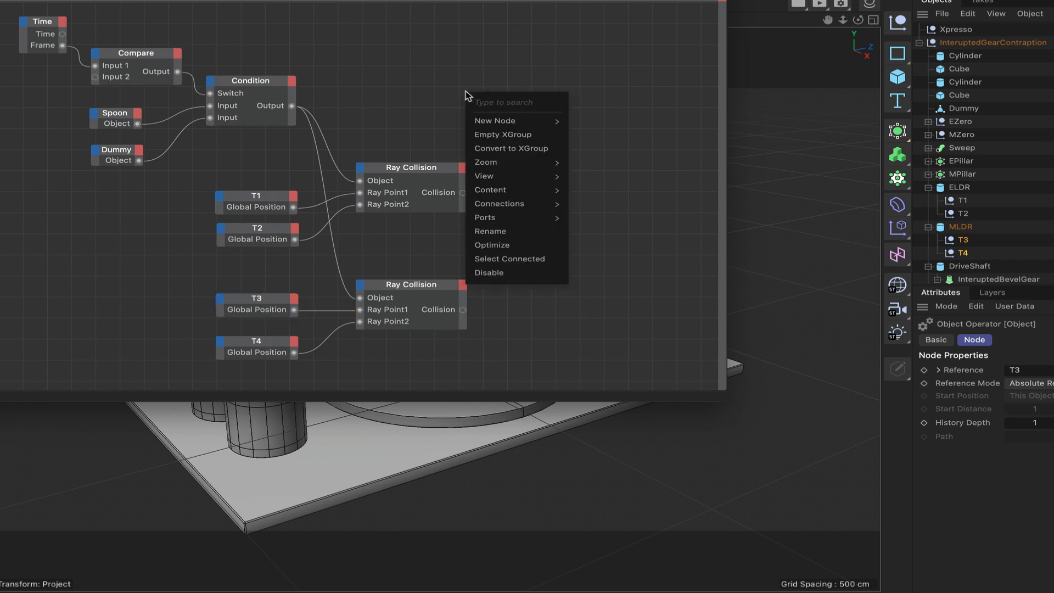
mouse_move(497, 120)
mouse_move(631, 124)
mouse_move(692, 125)
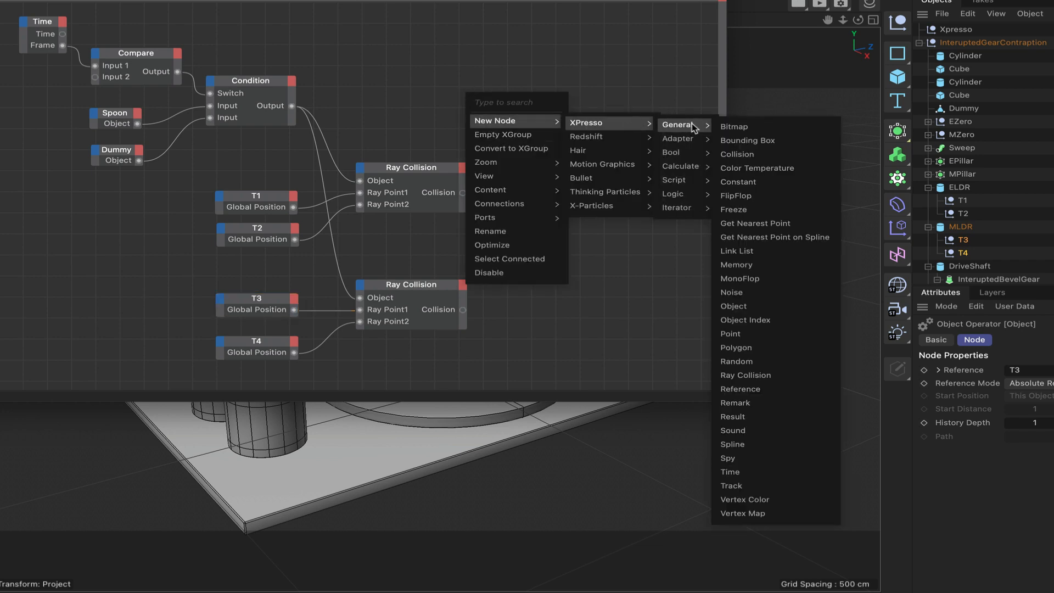
left_click(738, 278)
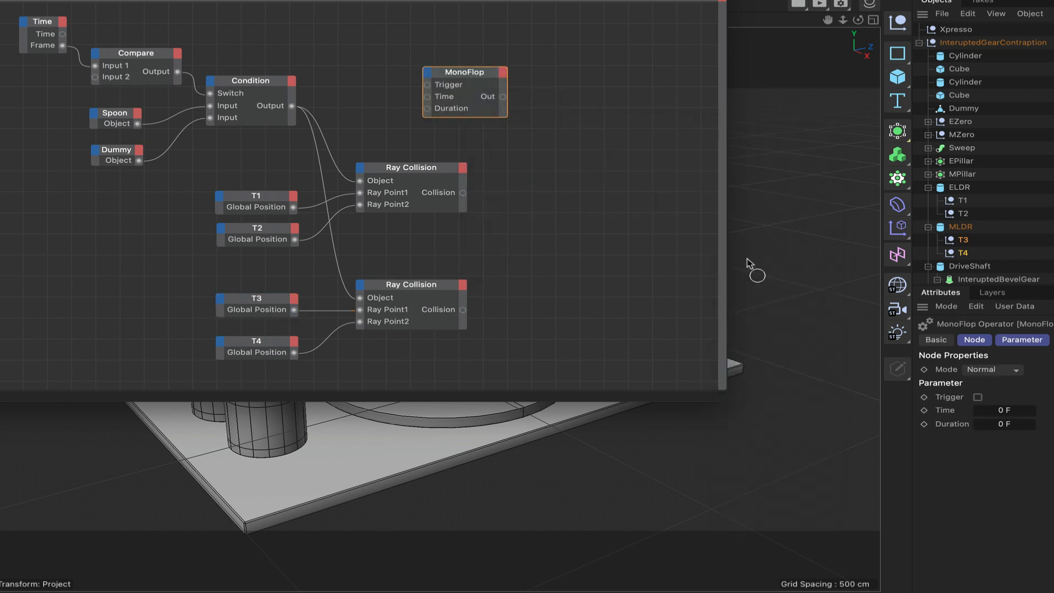
left_click_drag(481, 73, 588, 329)
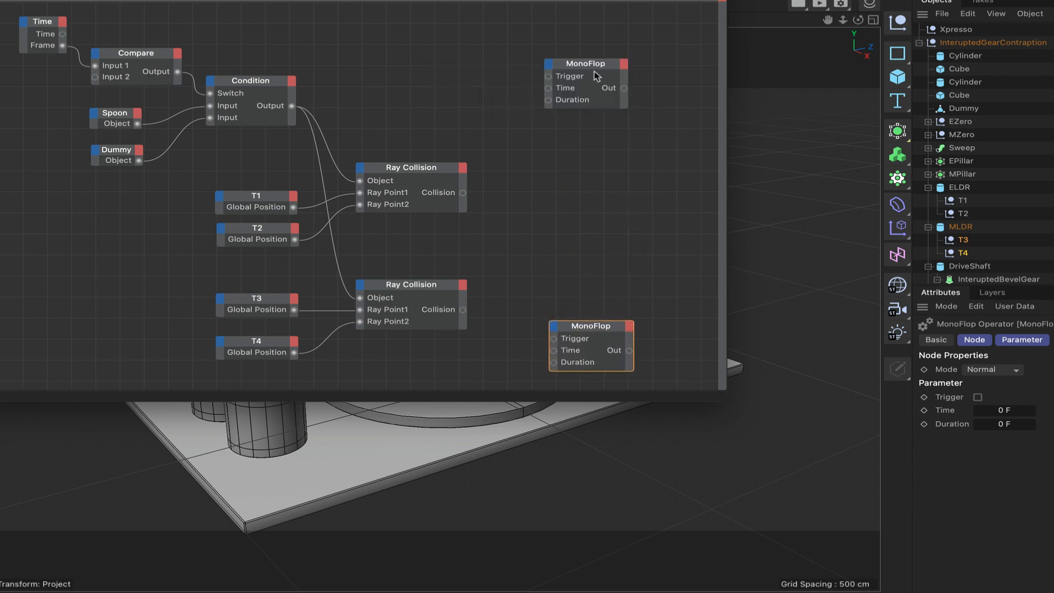
Shift the upper MonoFlop node down a little and add a FlipFlop node between the two MonoFlops
left_click_drag(598, 73, 602, 121)
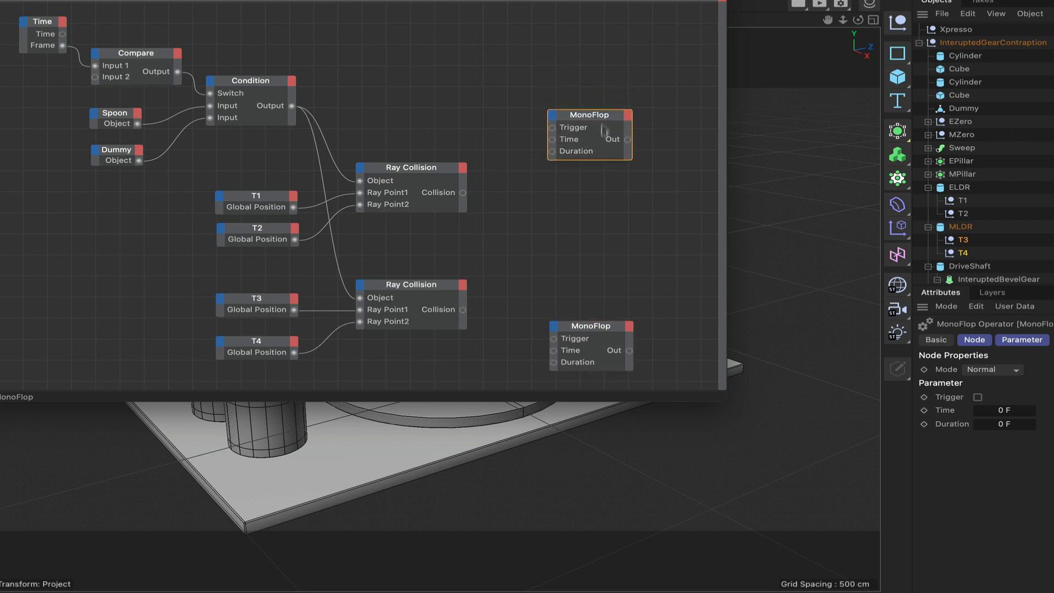
right_click(565, 217)
mouse_move(593, 243)
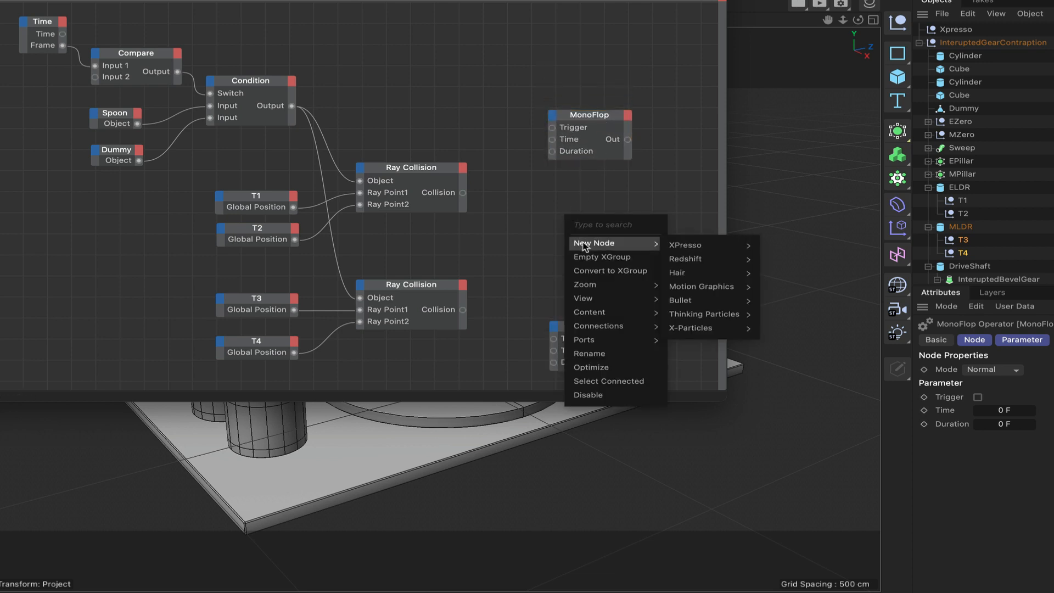
mouse_move(686, 245)
mouse_move(777, 248)
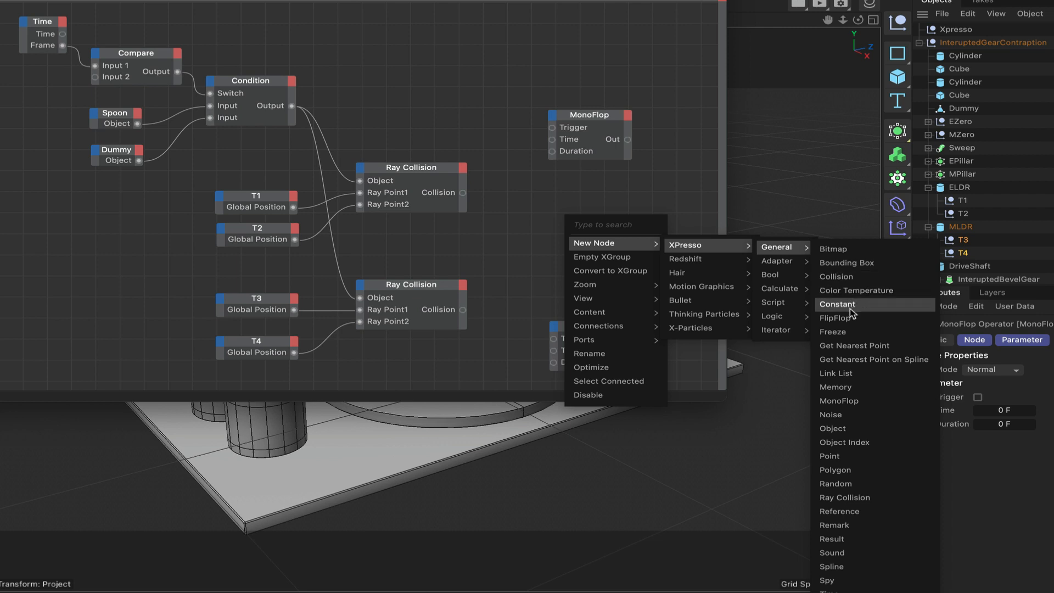
left_click(835, 318)
left_click_drag(587, 206, 617, 235)
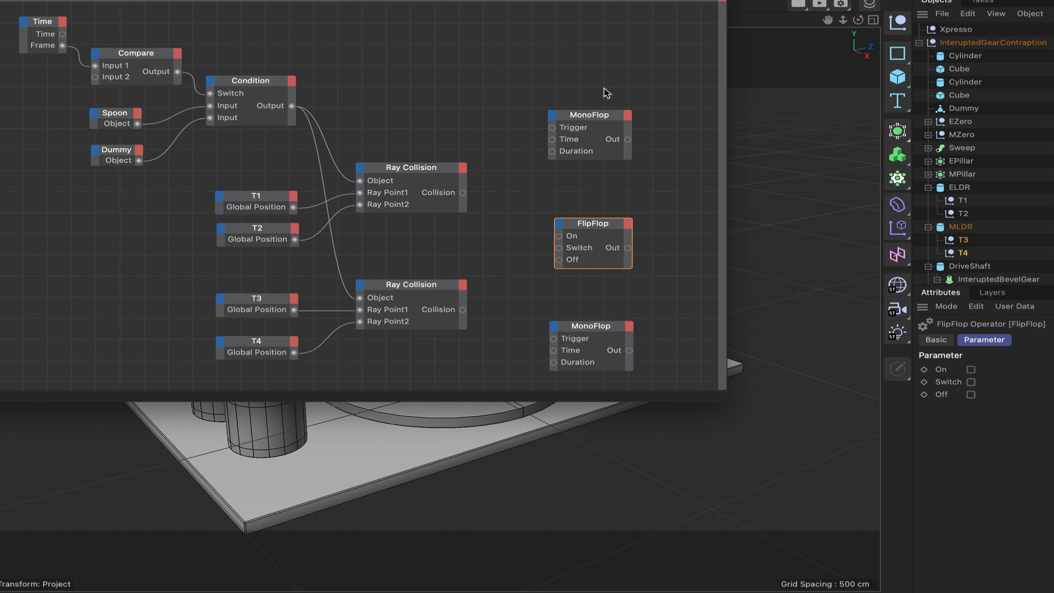
Set both MonoFlop nodes to a duration of 34 F and OneShot mode
left_click(602, 113)
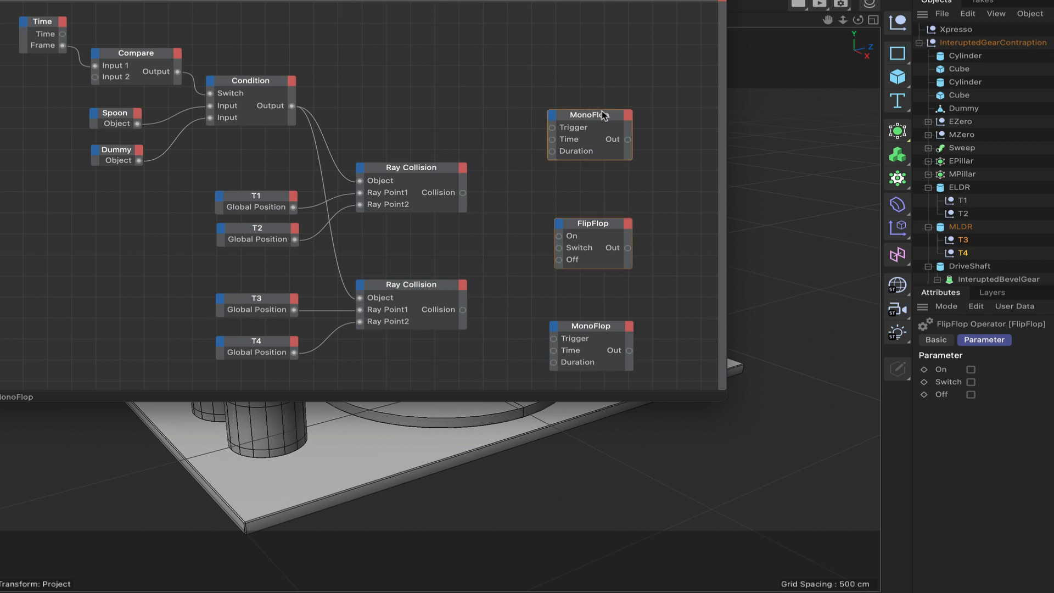
left_click(606, 330, "shift")
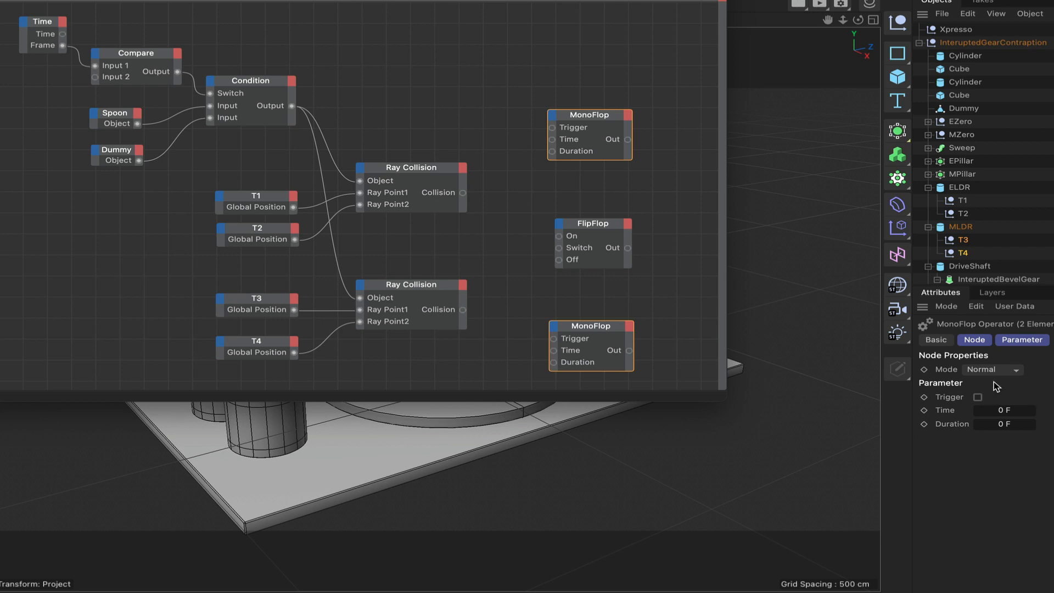
double_click(1008, 425)
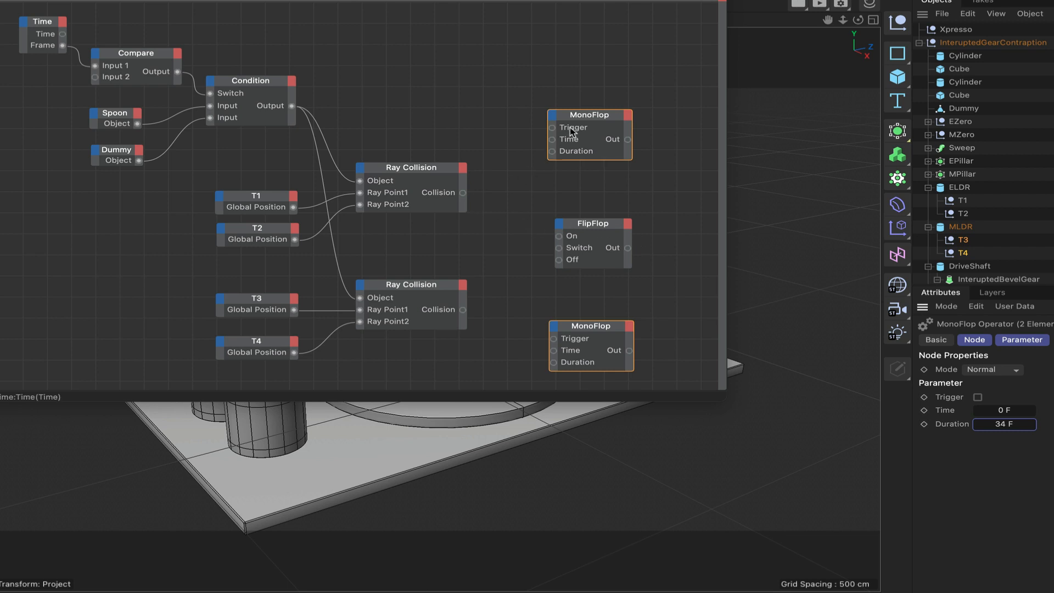
left_click(1016, 369)
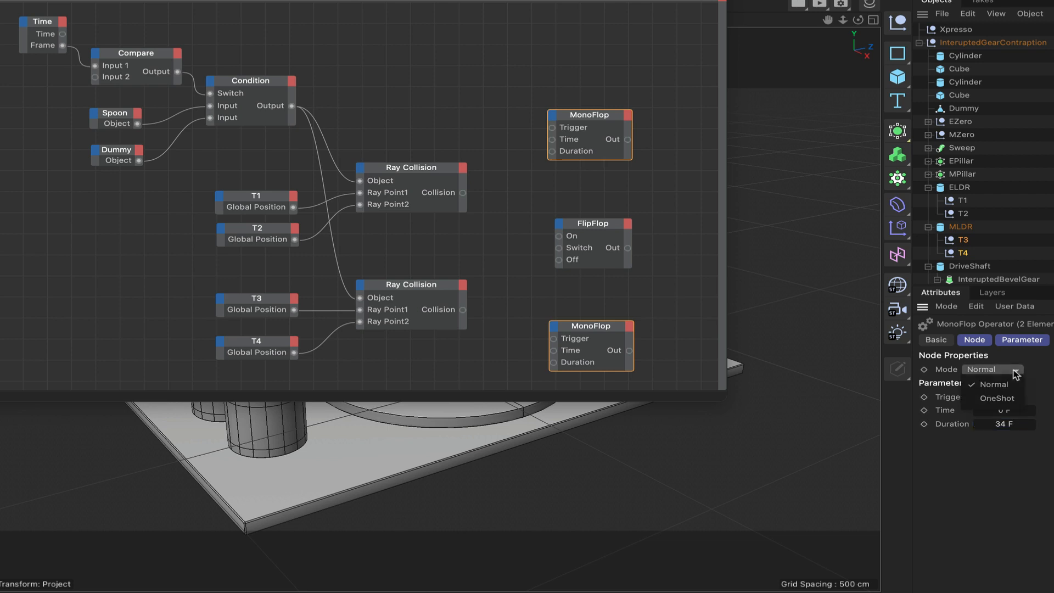
left_click(1006, 399)
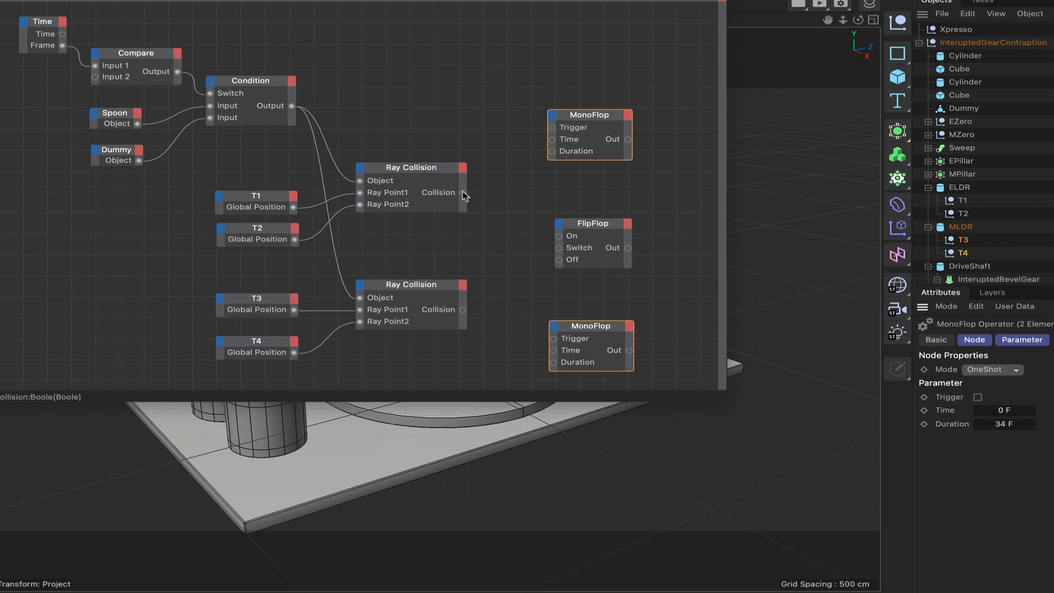
Connect each Ray Collision's Collision output to its MonoFlop's Trigger, and also the upper one to FlipFlop On and the lower one to Off
left_click_drag(463, 192, 552, 128)
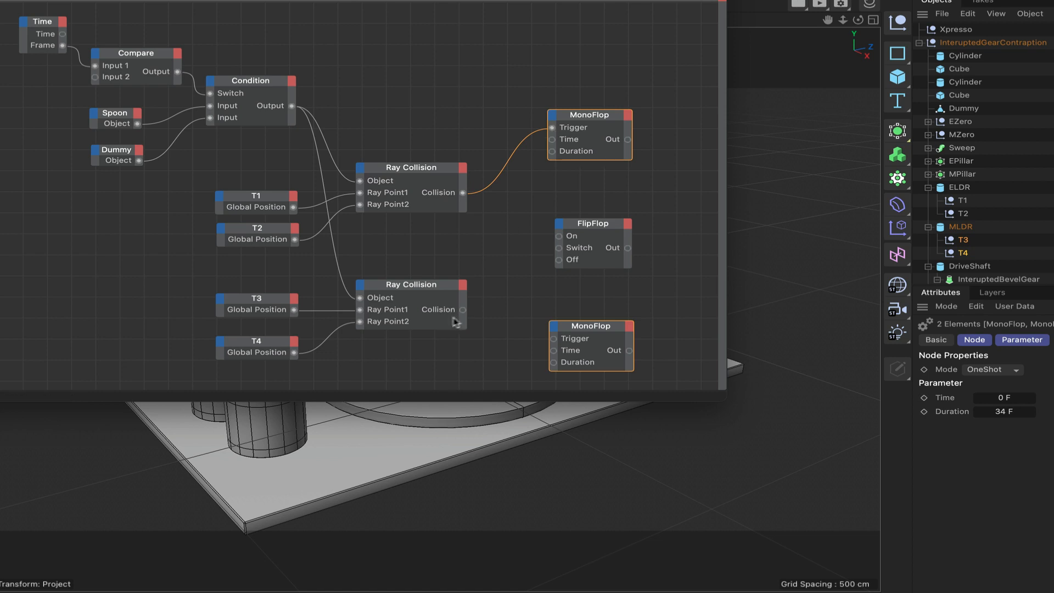
left_click_drag(462, 309, 554, 339)
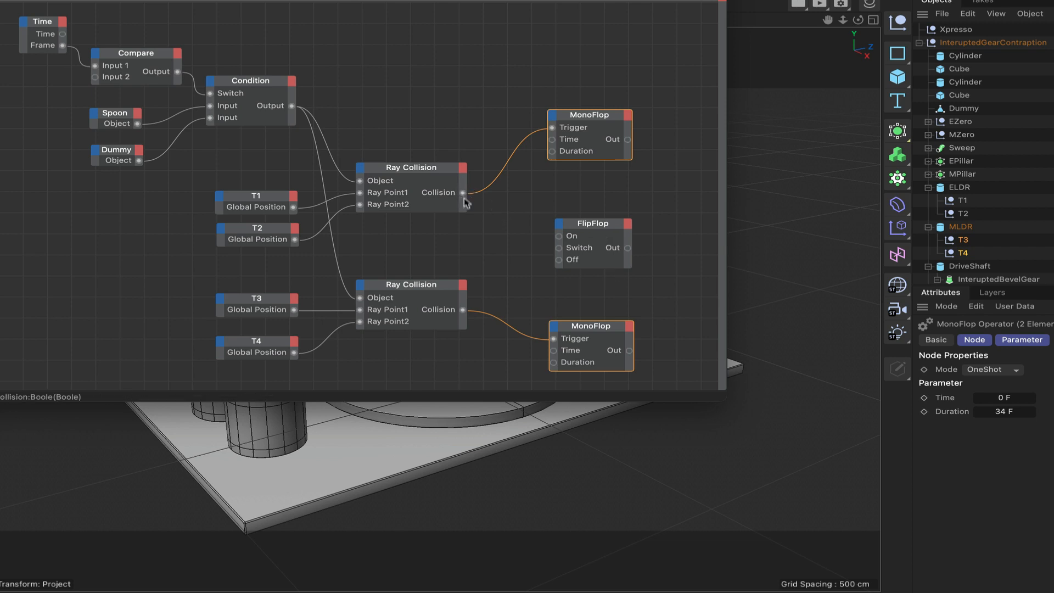
left_click_drag(463, 193, 559, 238)
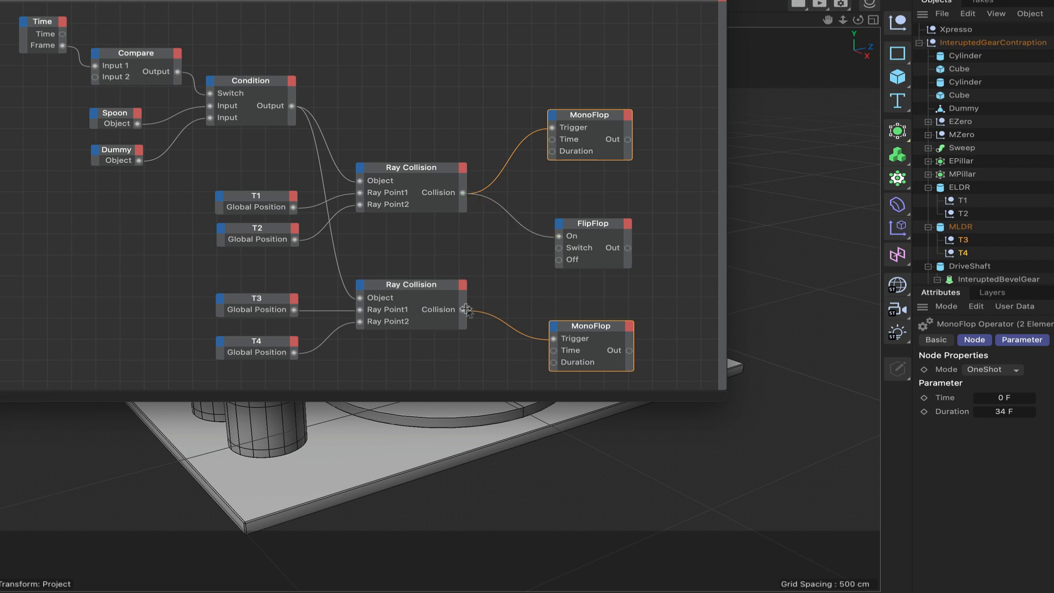
left_click_drag(462, 310, 558, 260)
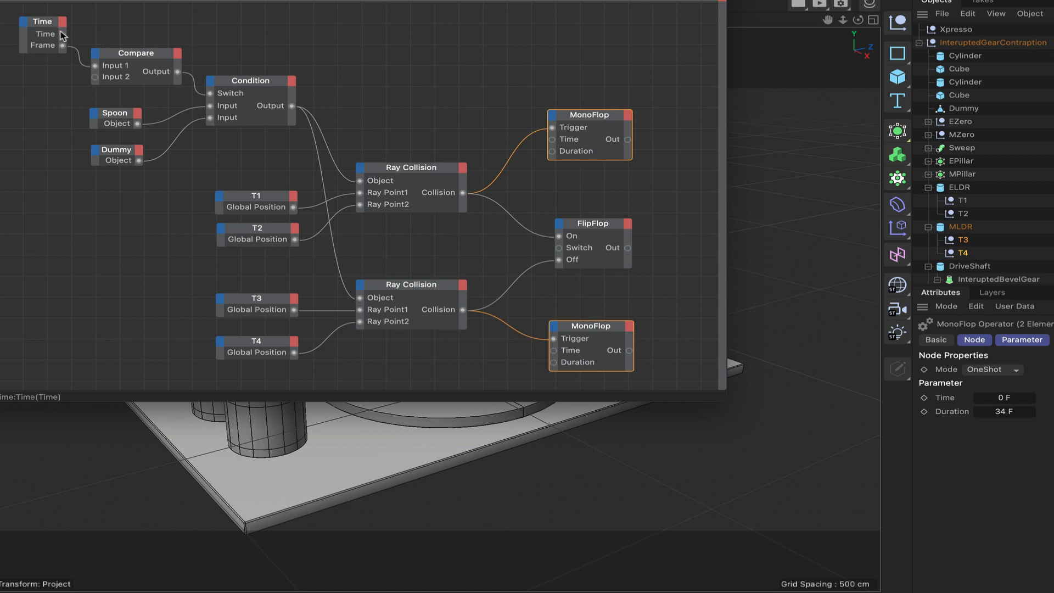
Connect the Time node's Time output to both MonoFlops' Time inputs and add a State output to each MonoFlop
left_click_drag(62, 34, 552, 140)
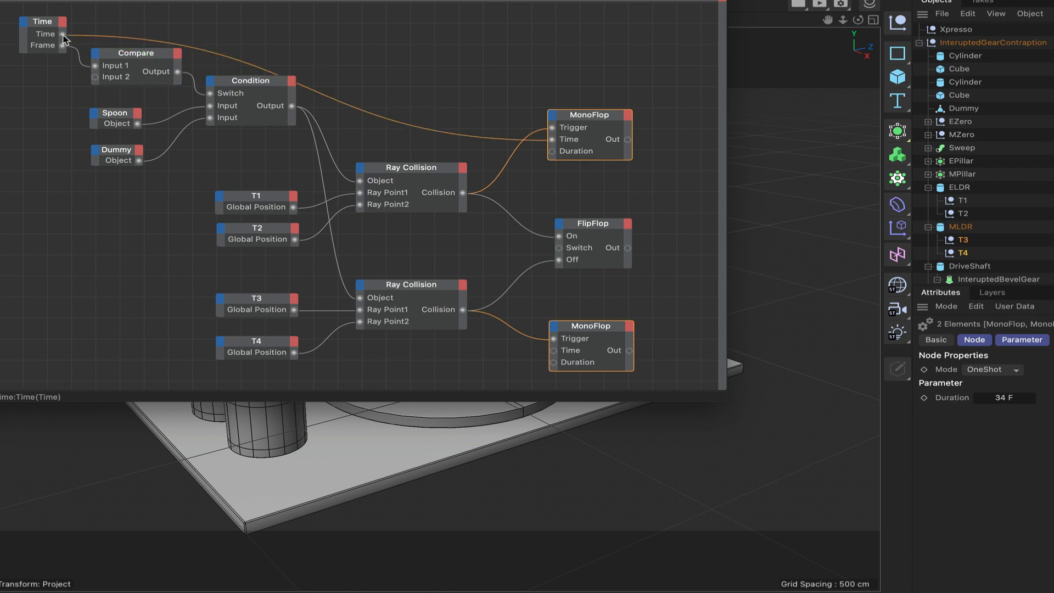
left_click_drag(62, 35, 553, 350)
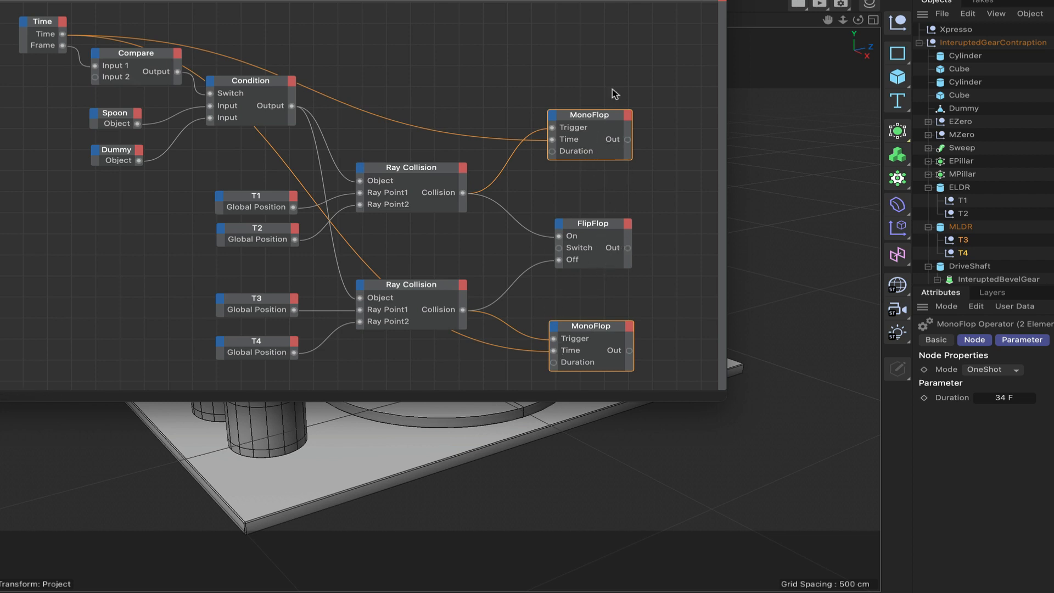
left_click(628, 120)
left_click(645, 156)
scroll(636, 154, "down", 2)
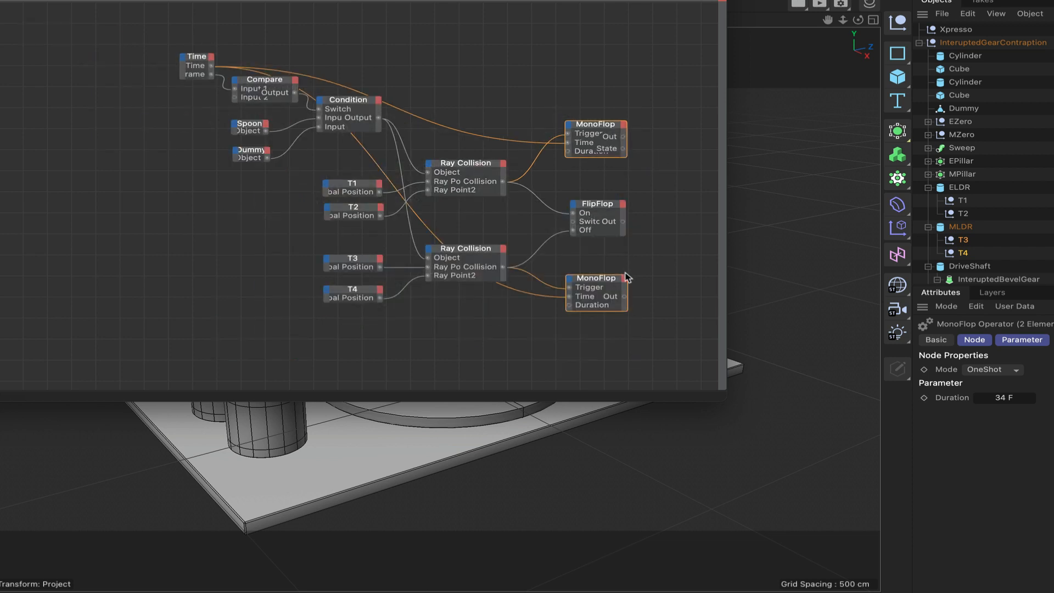
key("h")
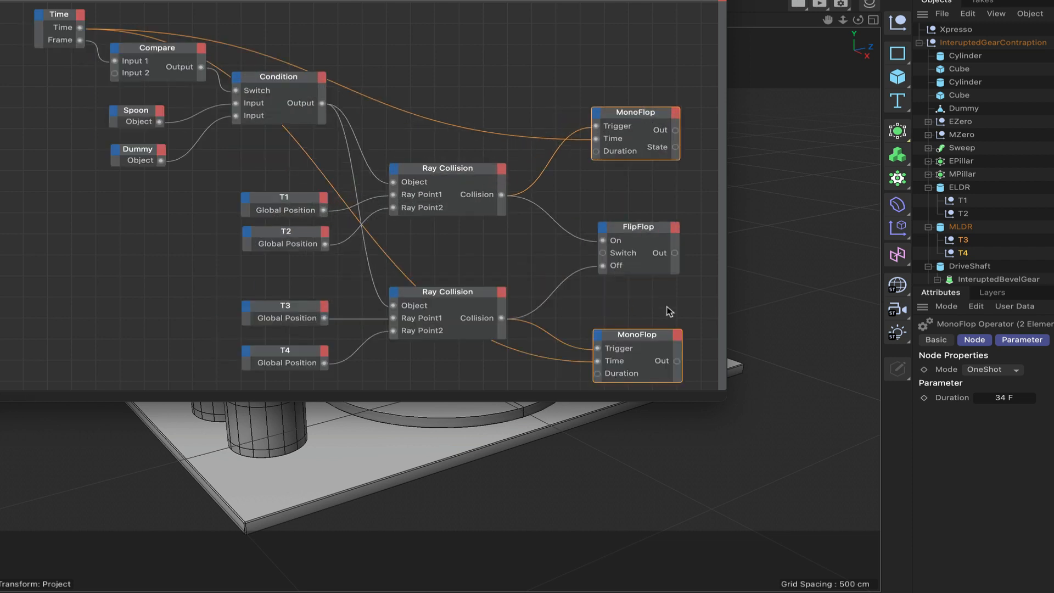
left_click(678, 334)
left_click(688, 378)
Add a pair of Range Mapper nodes beyond each MonoFlop and connect the MonoFlop's State output to both of their inputs
left_click_drag(703, 1, 449, 0)
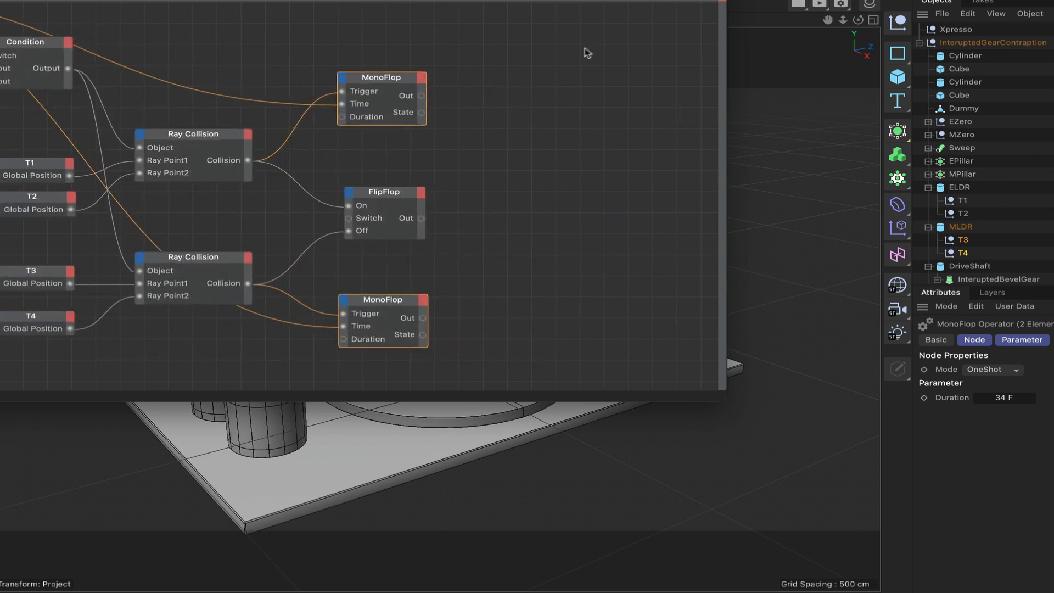
left_click(467, 122)
right_click(469, 122)
mouse_move(491, 147)
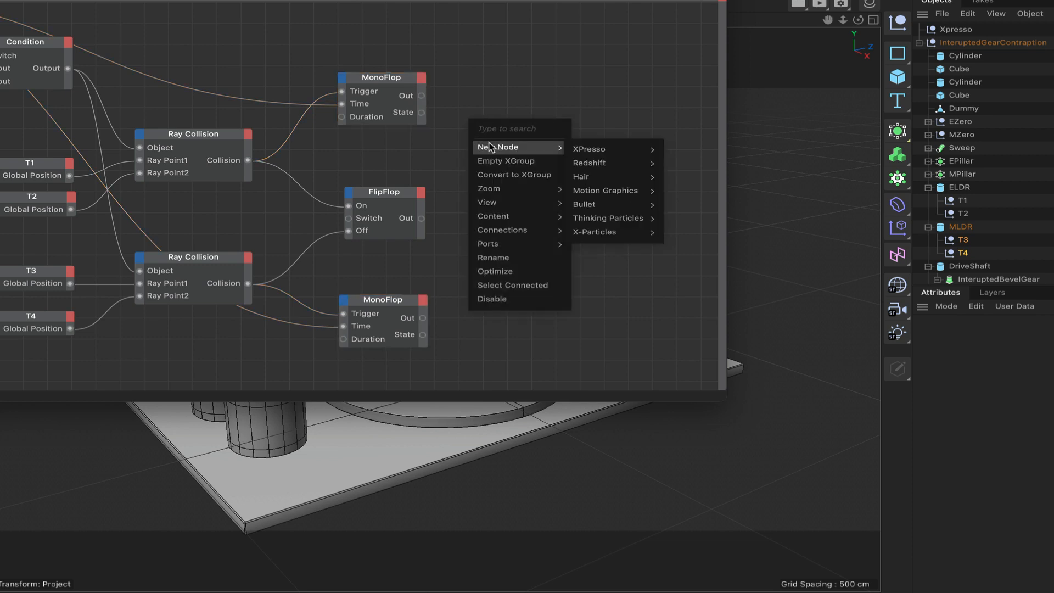
mouse_move(615, 149)
mouse_move(685, 192)
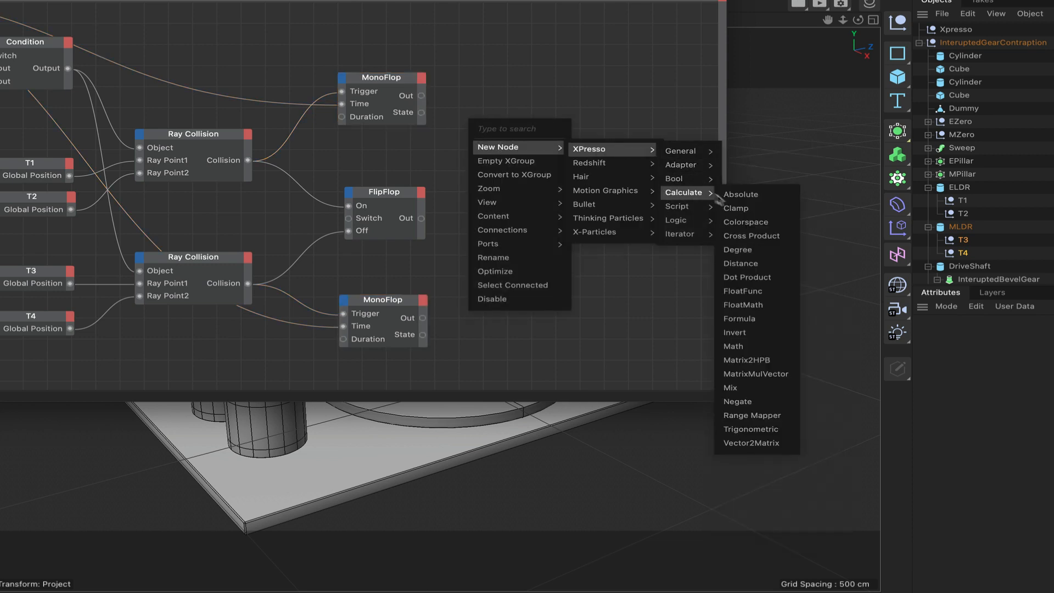
left_click(762, 415)
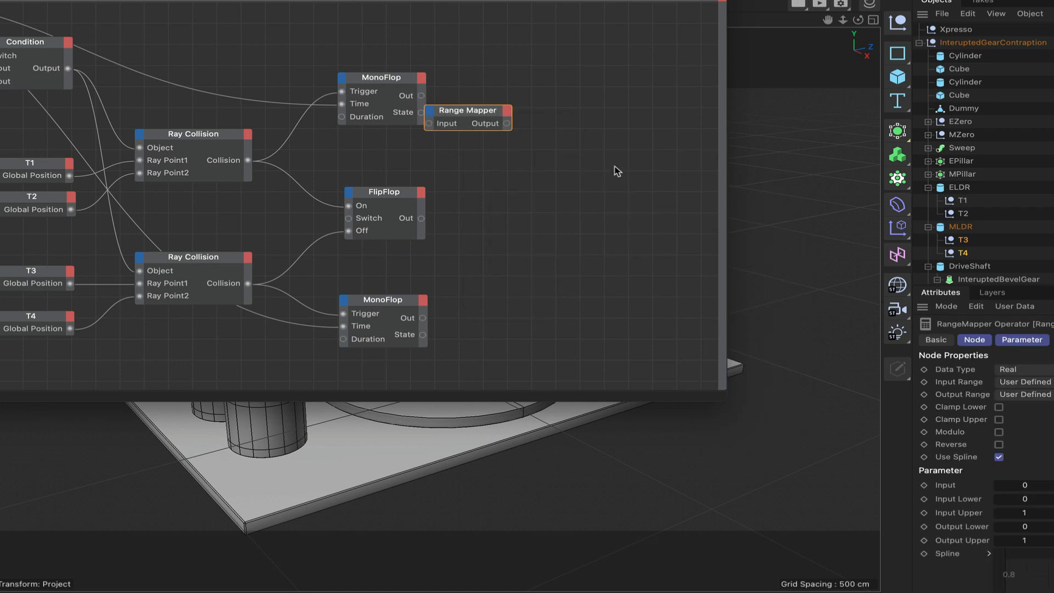
mouse_move(482, 112)
left_mouse_down()
mouse_move(519, 72)
mouse_move(533, 84)
mouse_move(523, 116)
left_mouse_up()
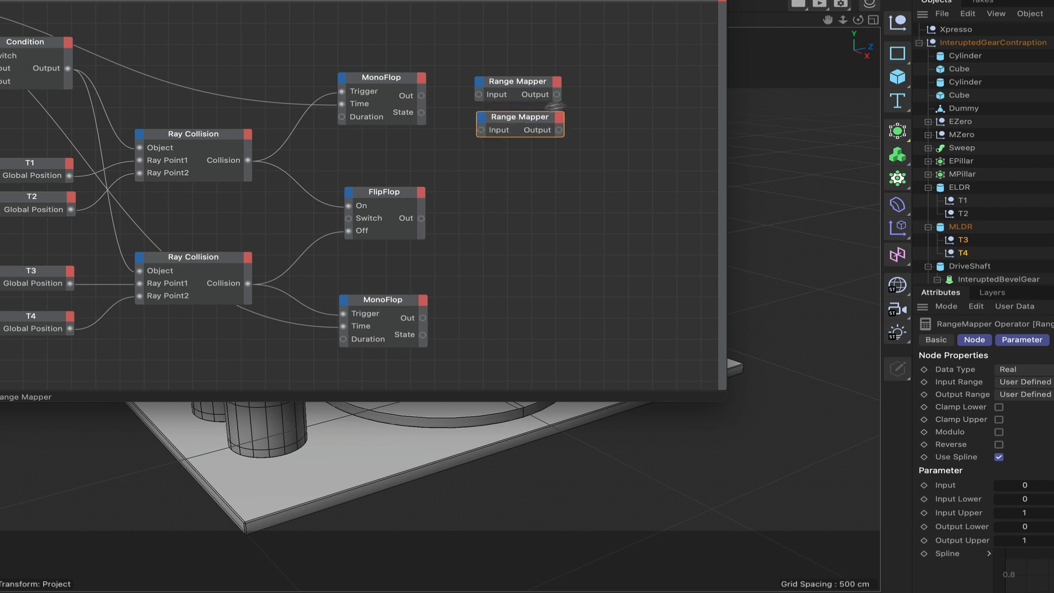
mouse_move(595, 92)
left_mouse_down()
mouse_move(533, 119)
mouse_move(542, 303)
left_mouse_up()
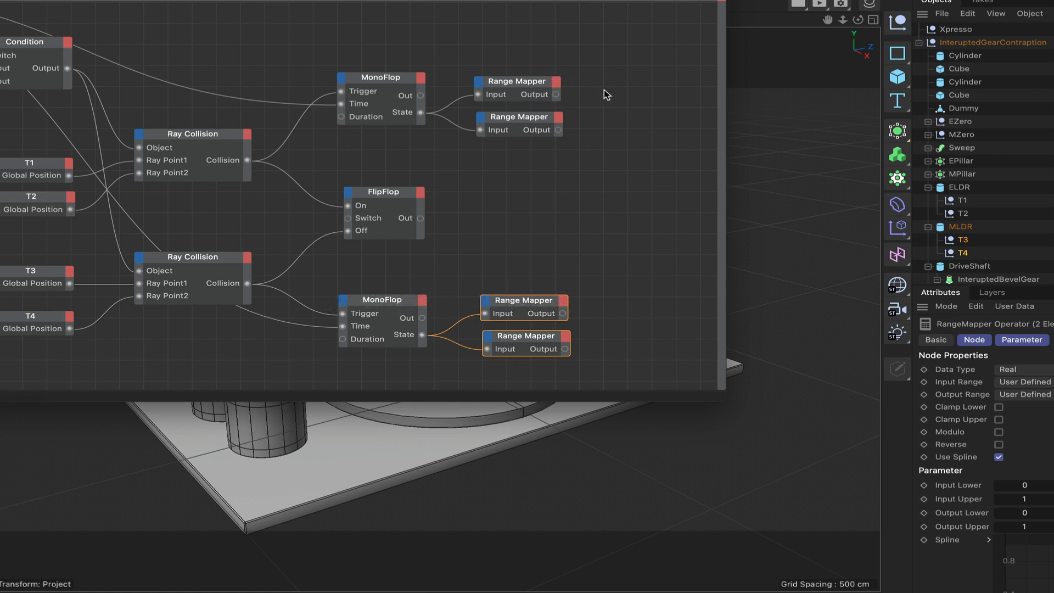
Give all four Range Mappers a spline curve rising from the origin to 1 at about 0.58 on X
left_click_drag(604, 90, 492, 355)
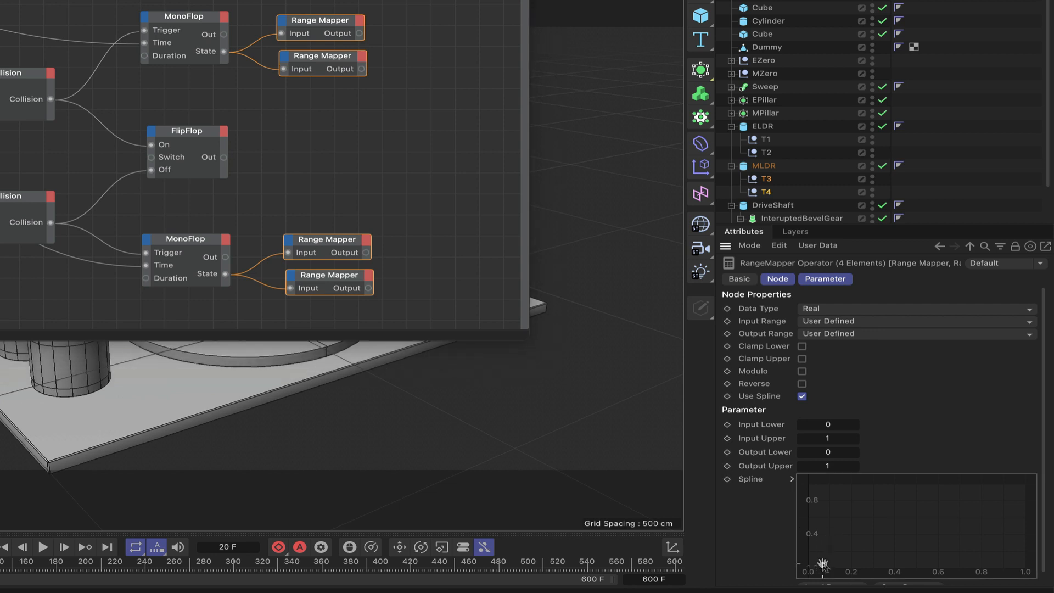
left_click(826, 561, "ctrl")
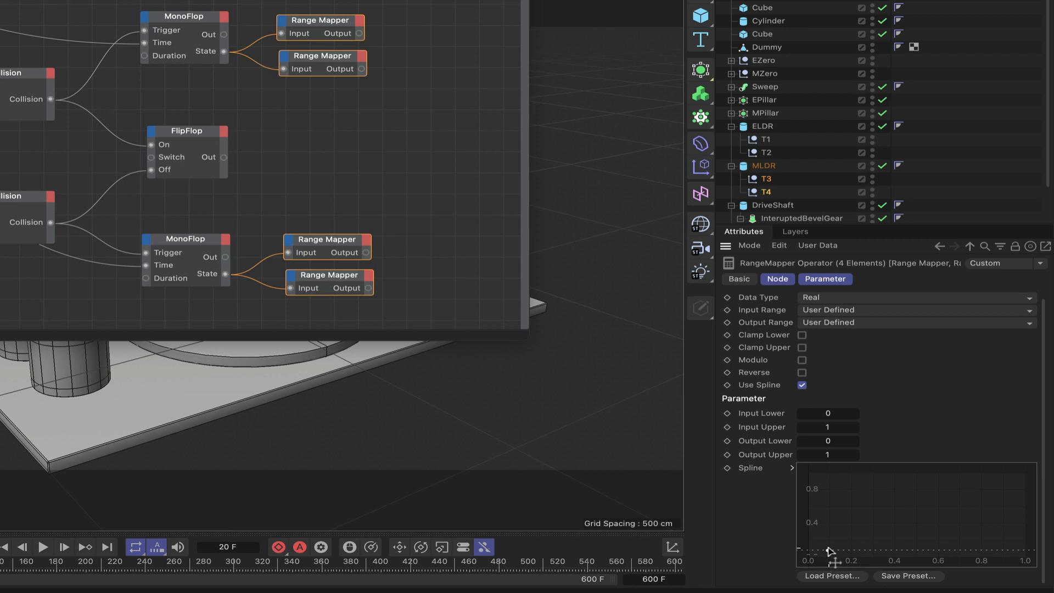
left_click_drag(827, 550, 798, 582)
left_click(902, 478, "ctrl")
left_click_drag(902, 479, 934, 474)
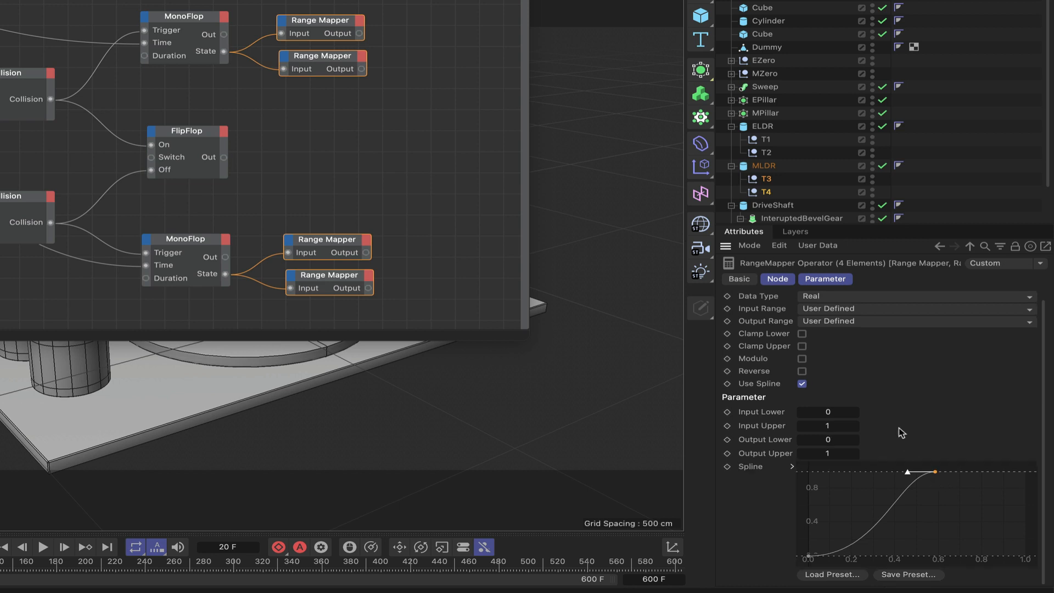
Set the spline end point's X to 0.6 and its Tangent Left X to -0.25
left_click(791, 466)
scroll(913, 405, "down", 3)
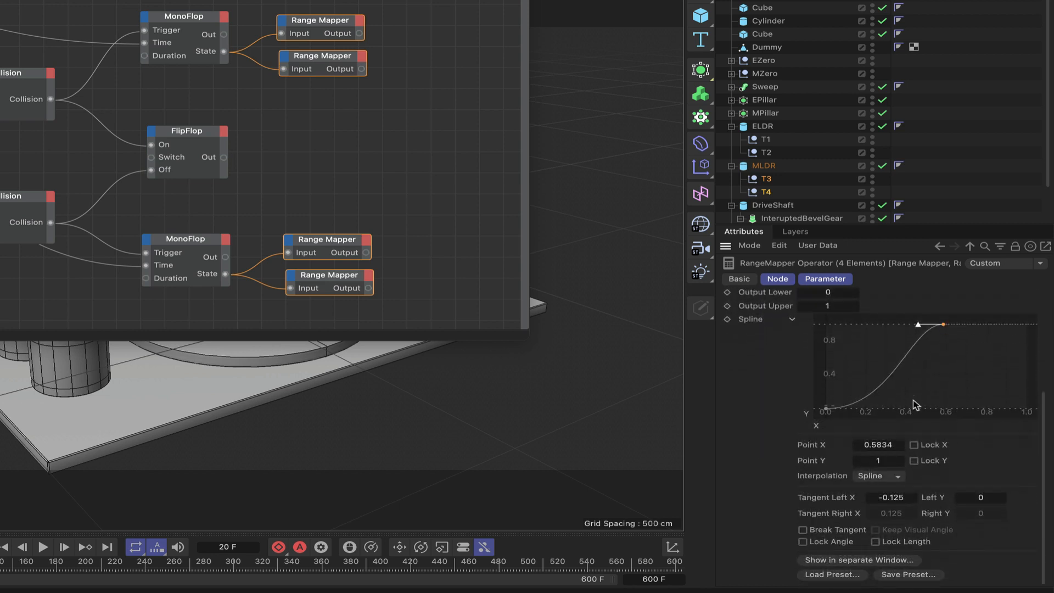
double_click(874, 445)
key("BackSpace")
type(".6")
key("Return")
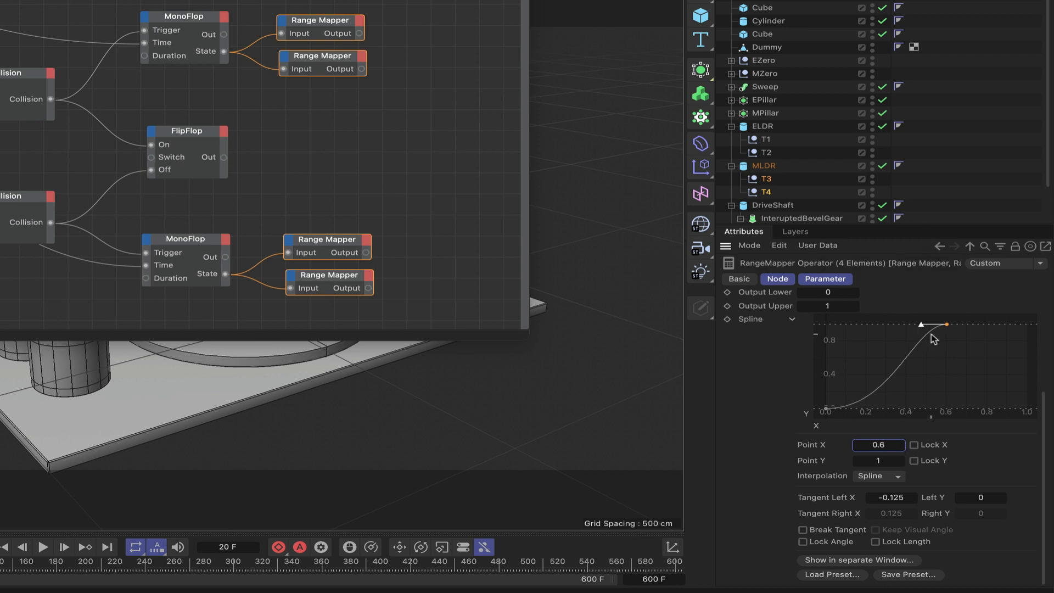
double_click(872, 499)
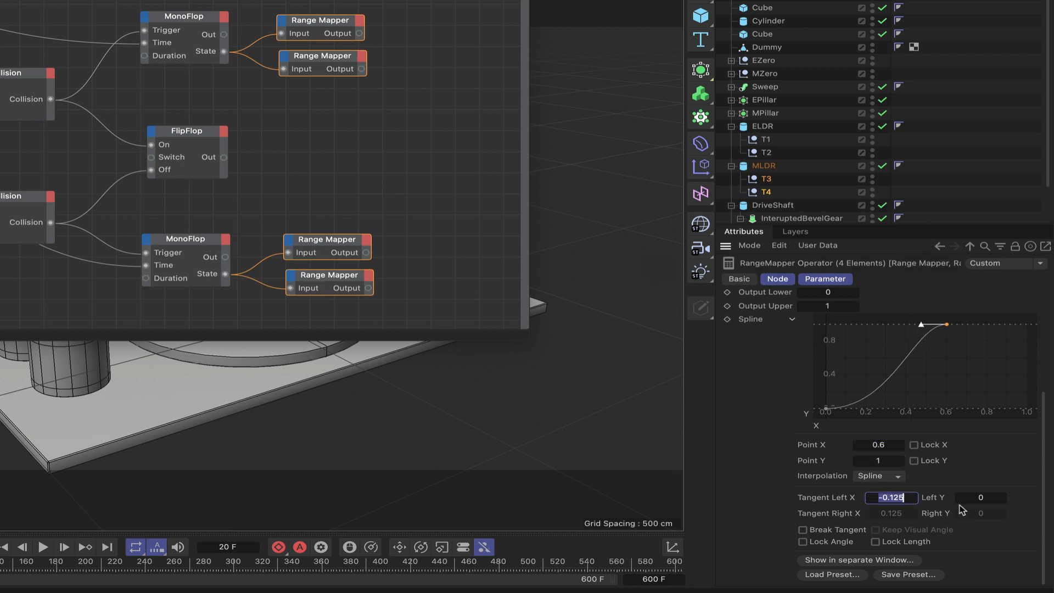
key("BackSpace")
key("Return")
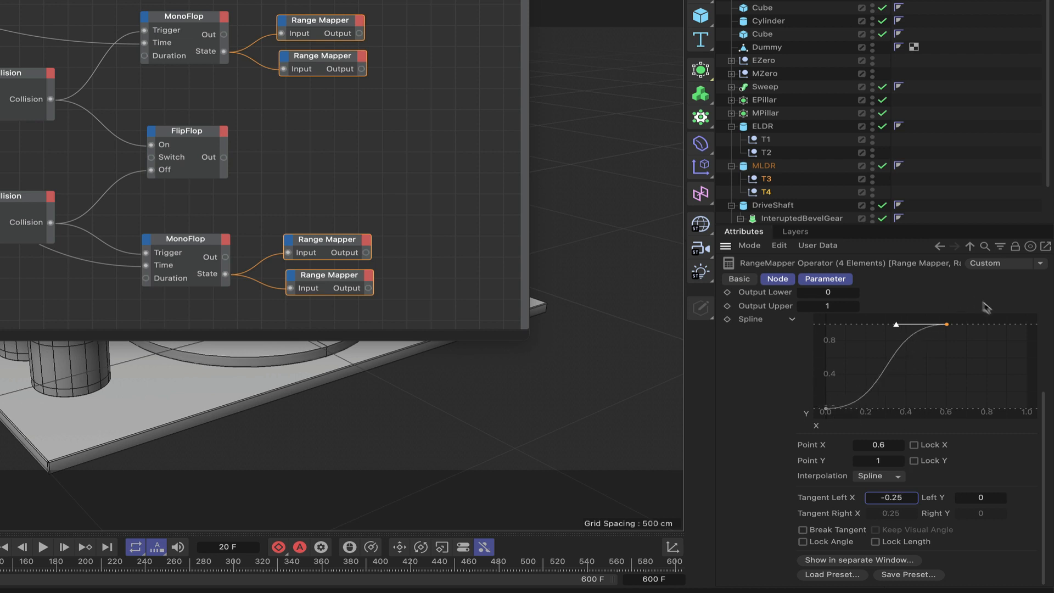
left_click(760, 384)
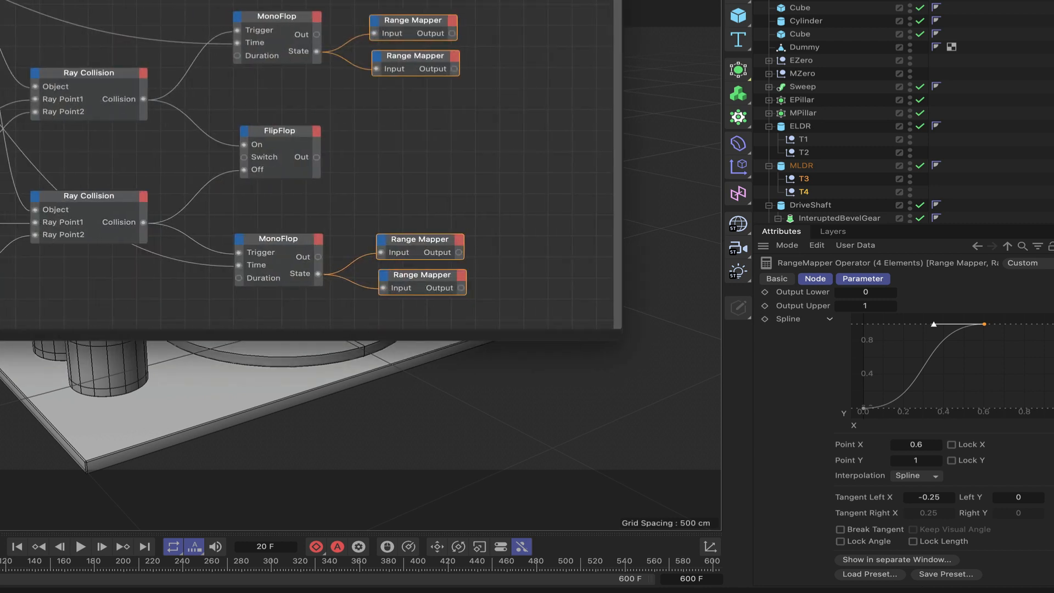
Select the upper MonoFlop's first Range Mapper and expand EZero and MZero in the object hierarchy to reveal EPlynth and MPlynth
scroll(802, 384, "up", 3)
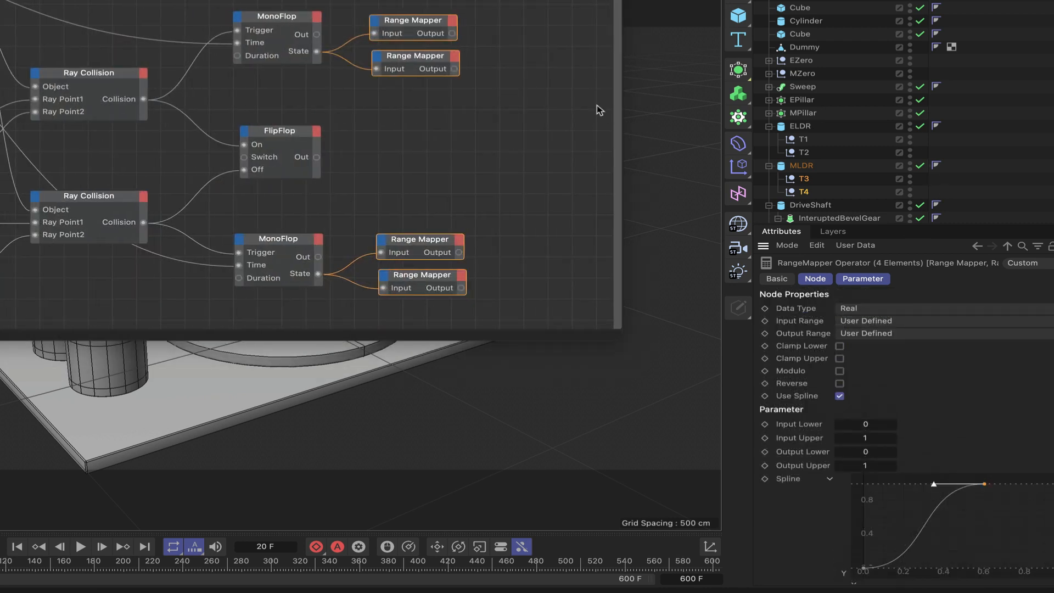
left_click(415, 22)
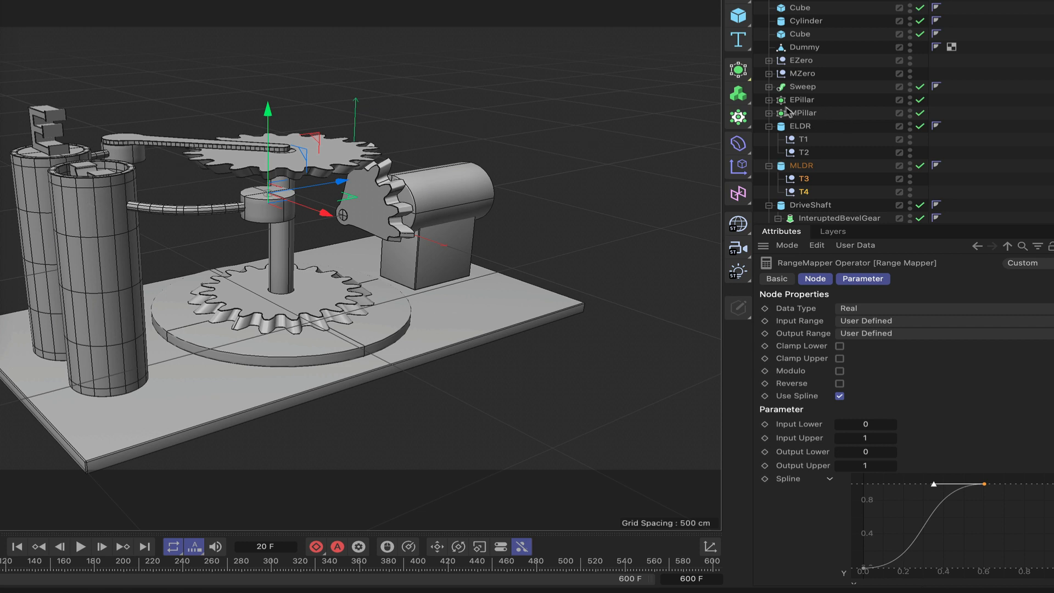
left_click(768, 60)
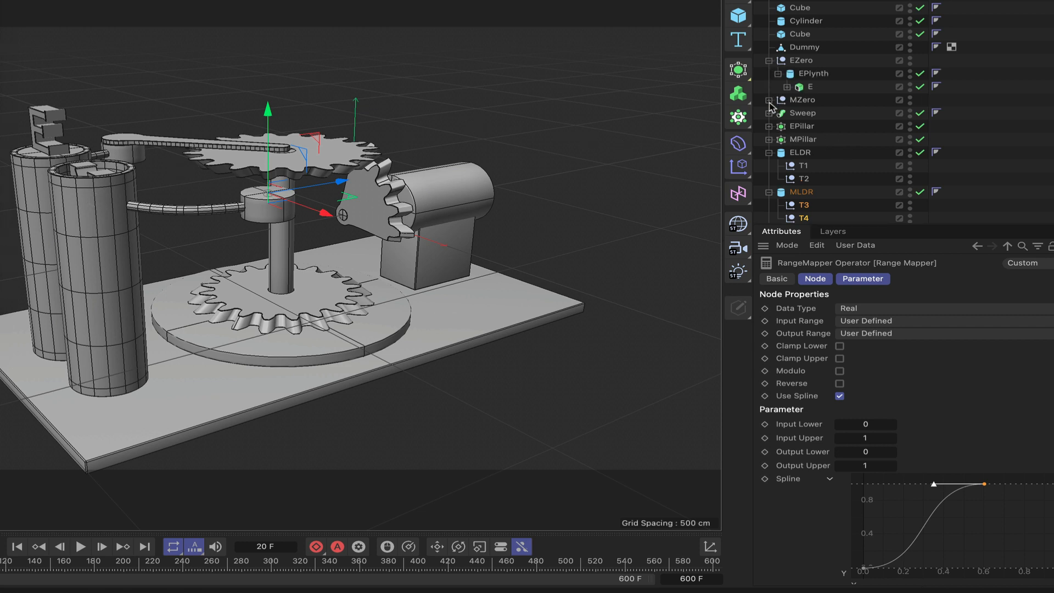
left_click(769, 100)
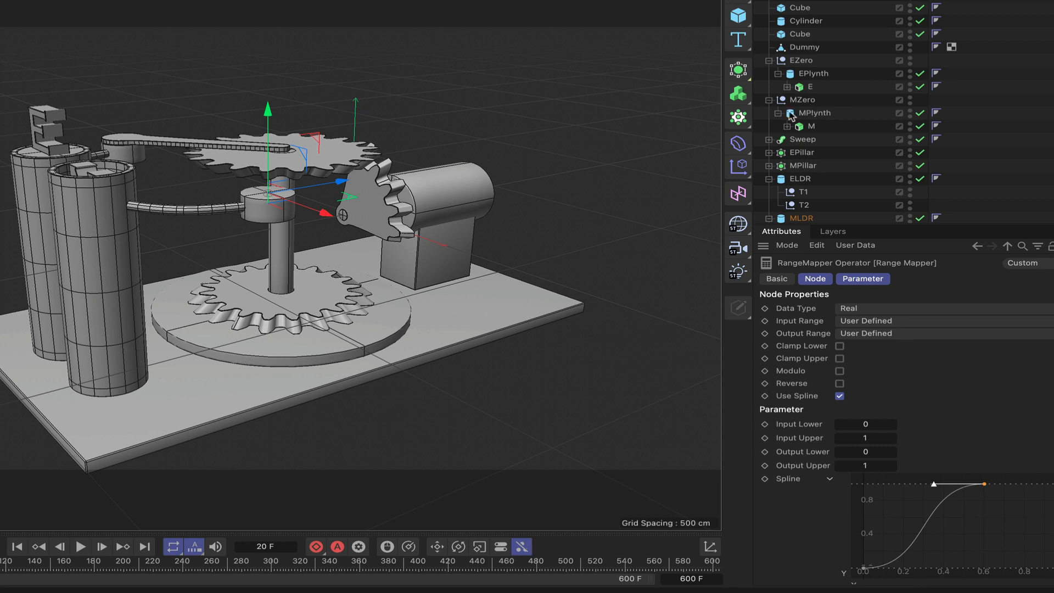
Check the coordinates of MPlynth and EPlynth, and set the upper MonoFlop's first Range Mapper to Output Lower 95 and Output Upper 0
left_click(809, 114)
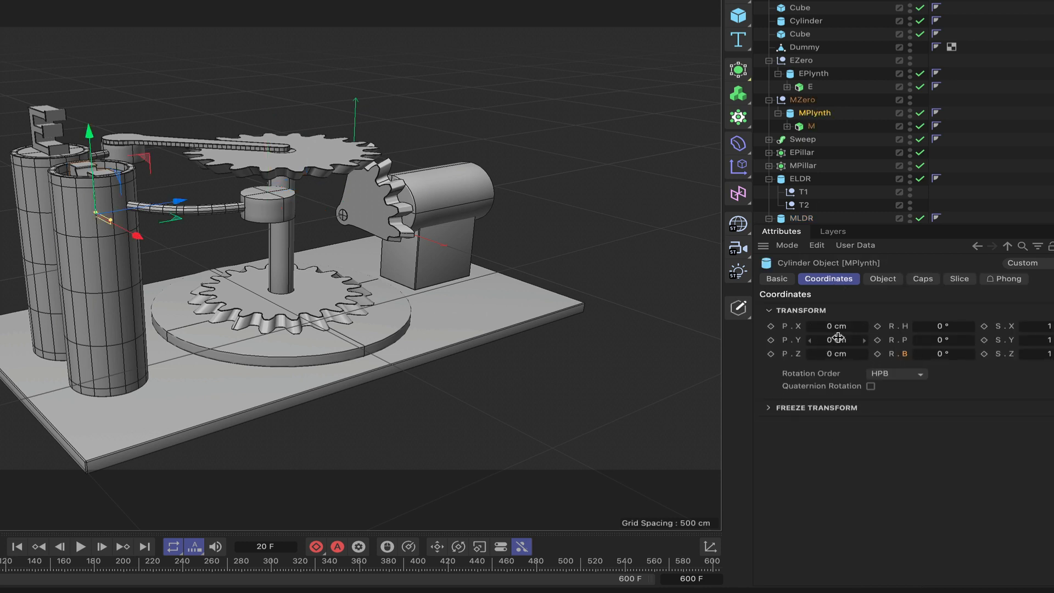
left_click(811, 75)
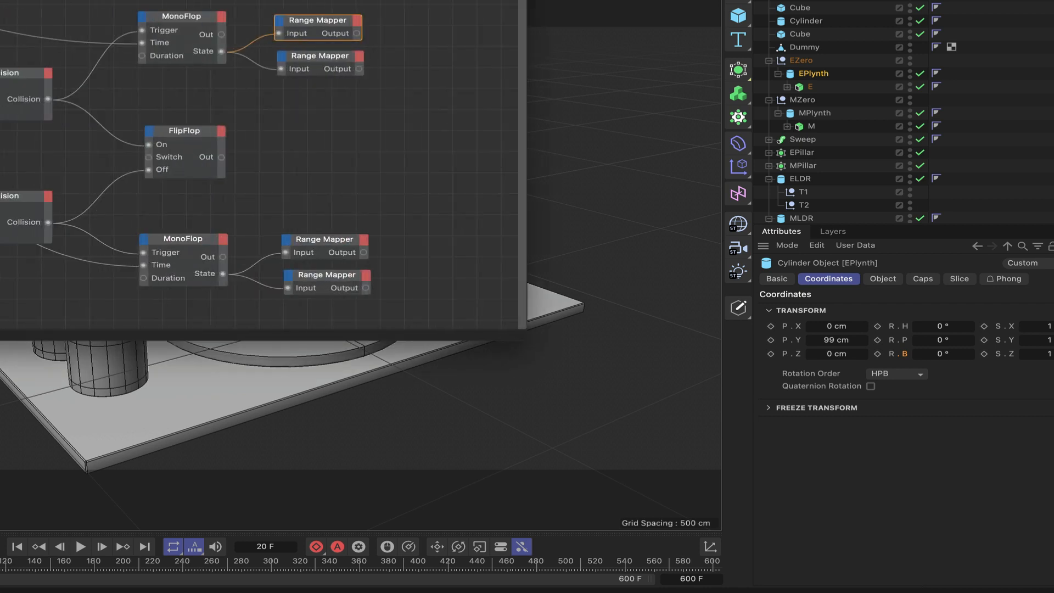
left_click(354, 22)
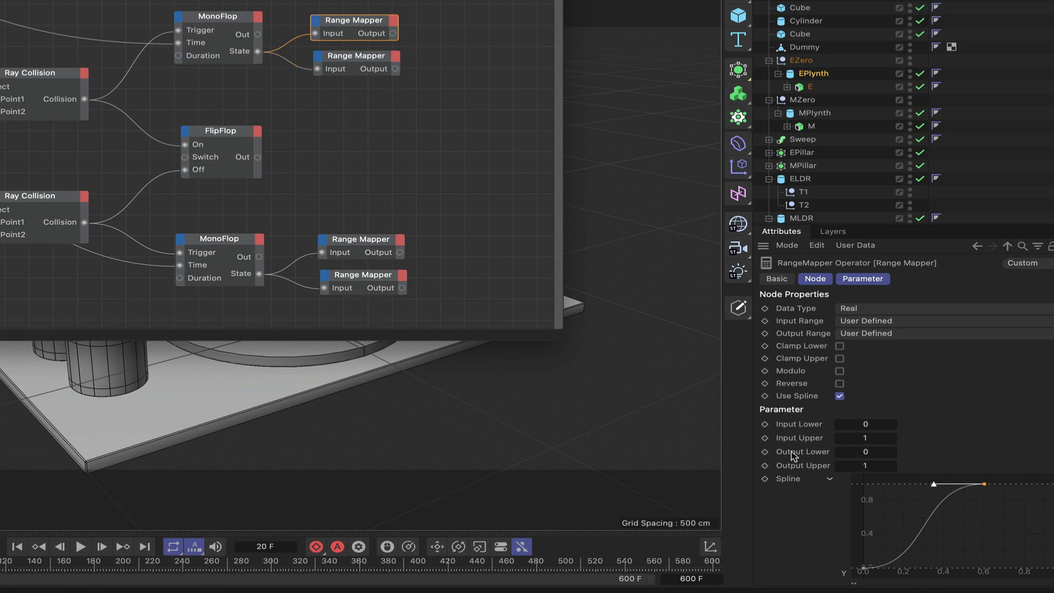
left_click(870, 452)
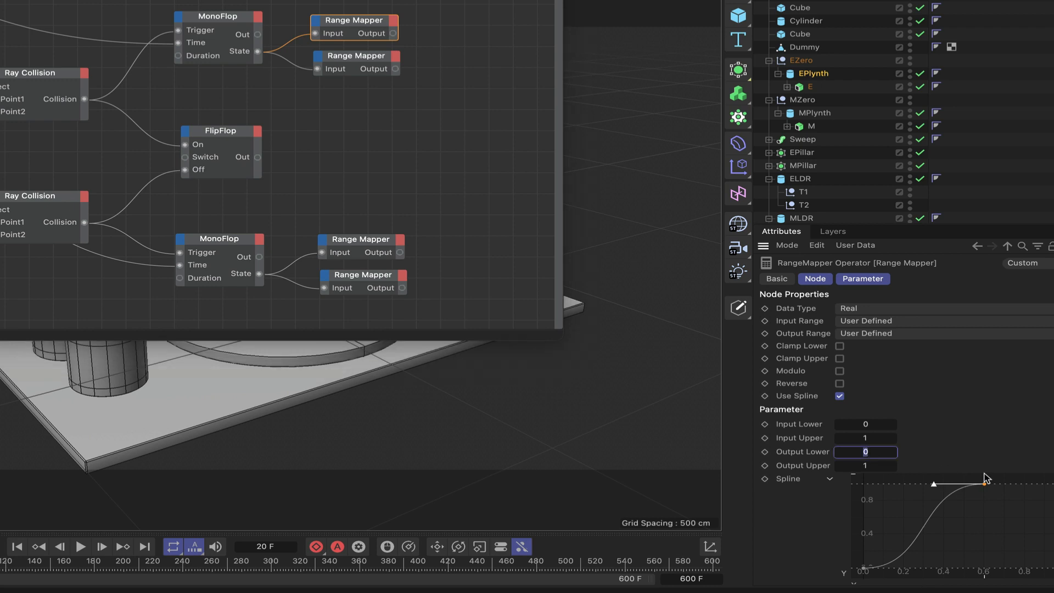
key("Tab")
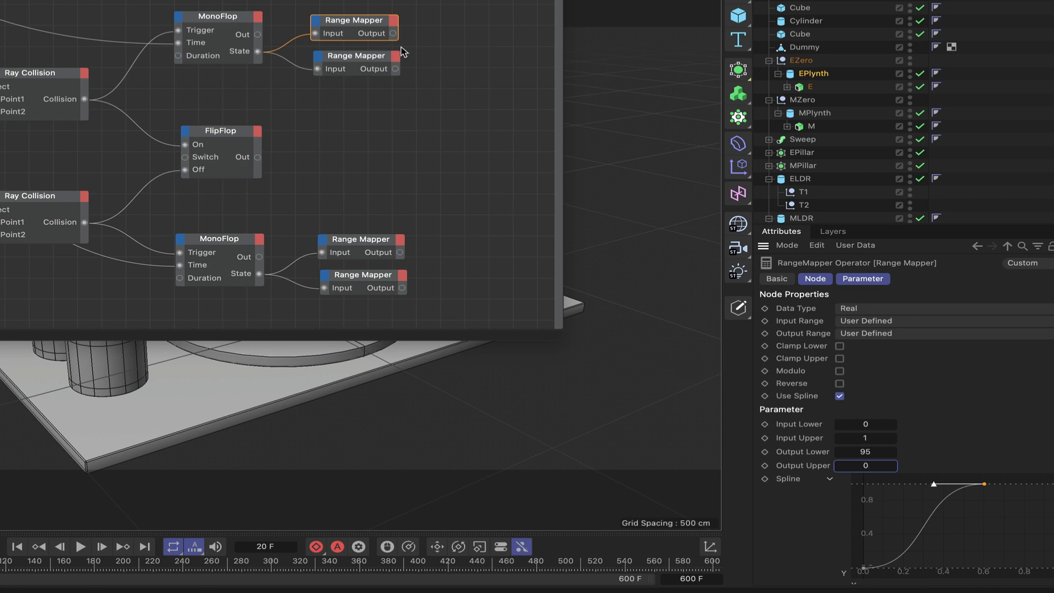
Set the Output Upper of the upper MonoFlop's second Range Mapper to 99
left_click(377, 62)
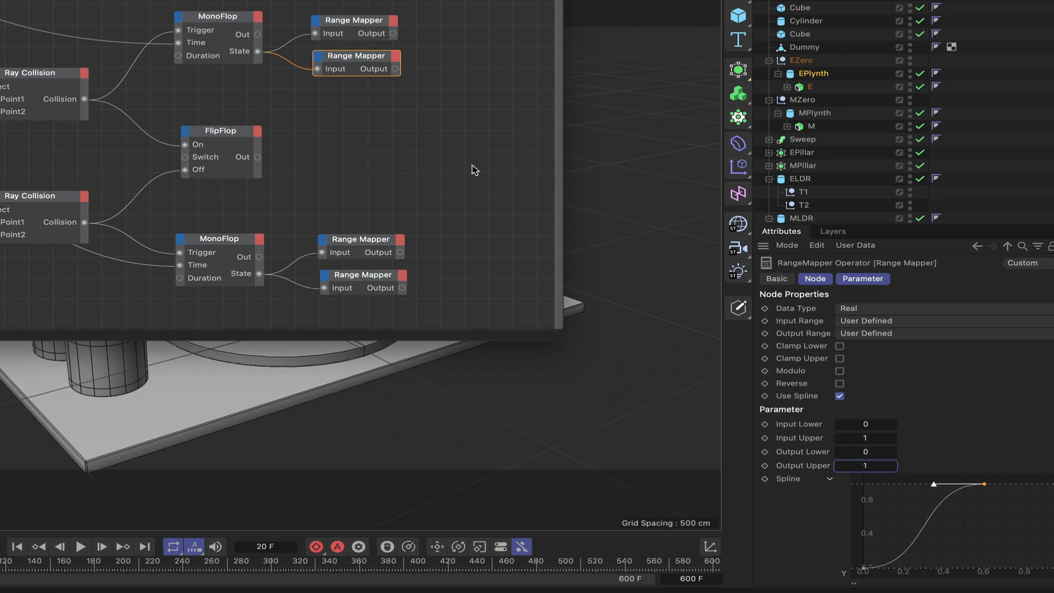
left_click_drag(548, 2, 0, 2)
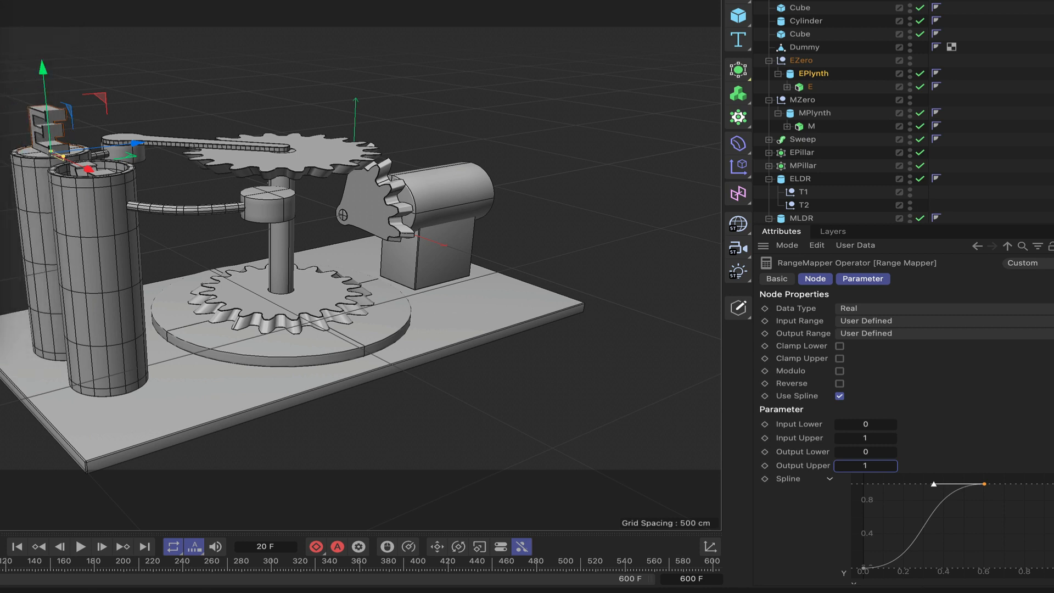
left_click_drag(1, 2, 593, 1)
left_click_drag(420, 6, 465, 1)
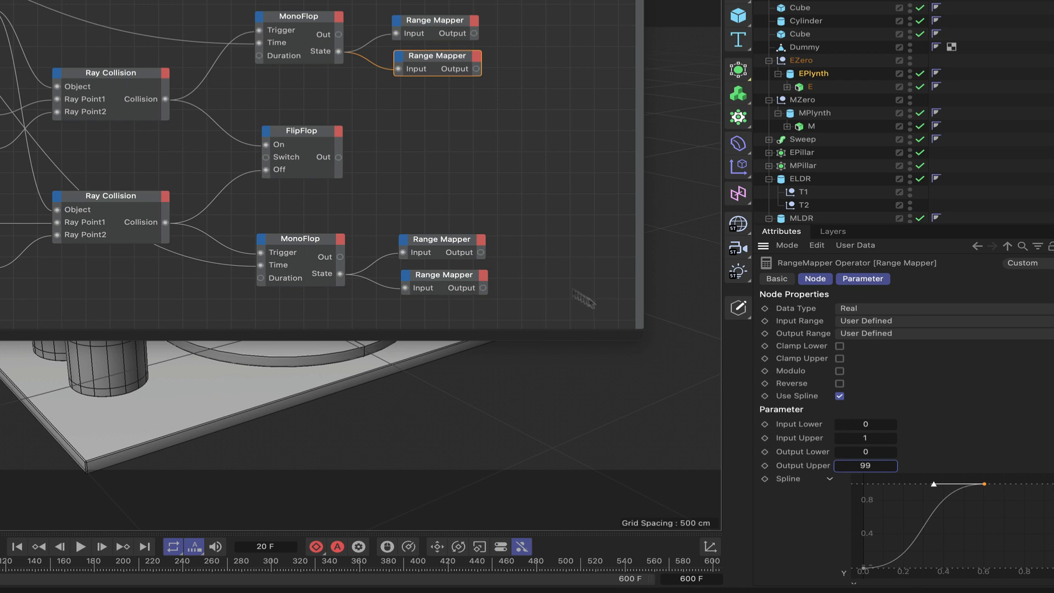
Set the lower MonoFlop's first Range Mapper to Output Lower 99 and Output Upper 0
left_click(455, 241)
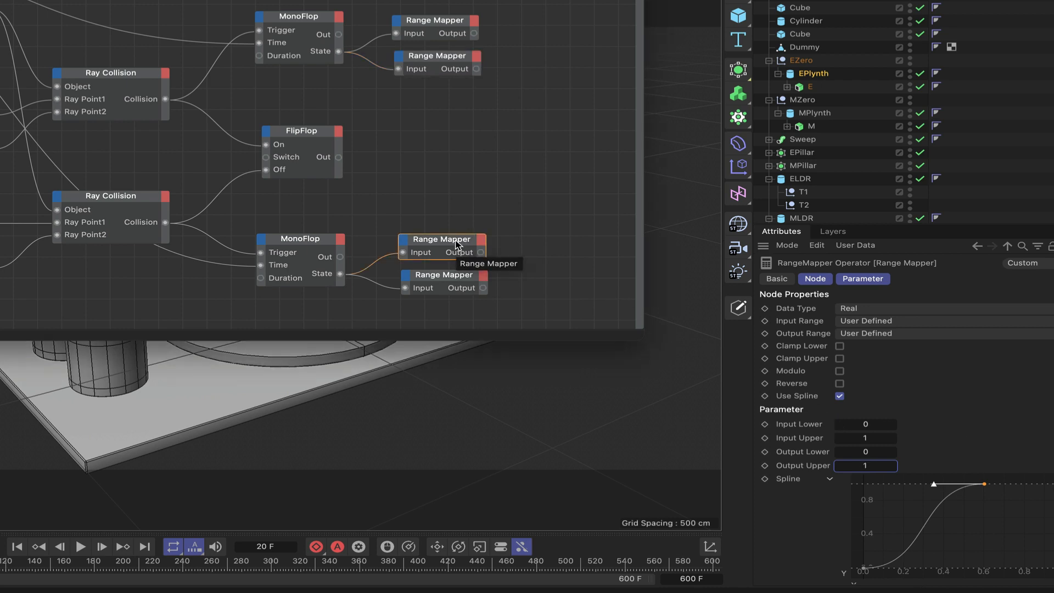
left_click(867, 452)
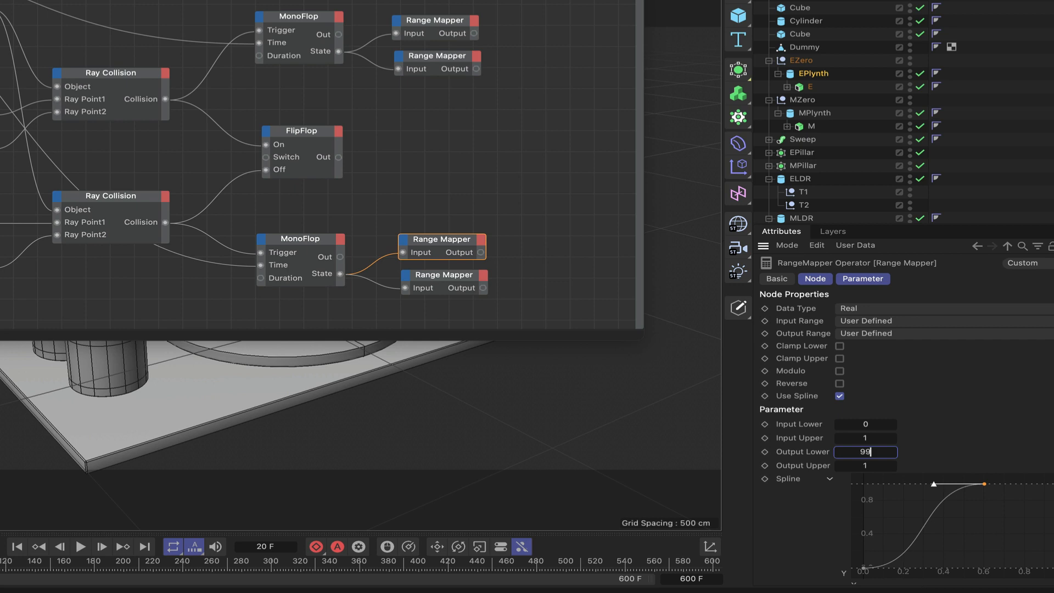
type("99")
left_click(877, 465)
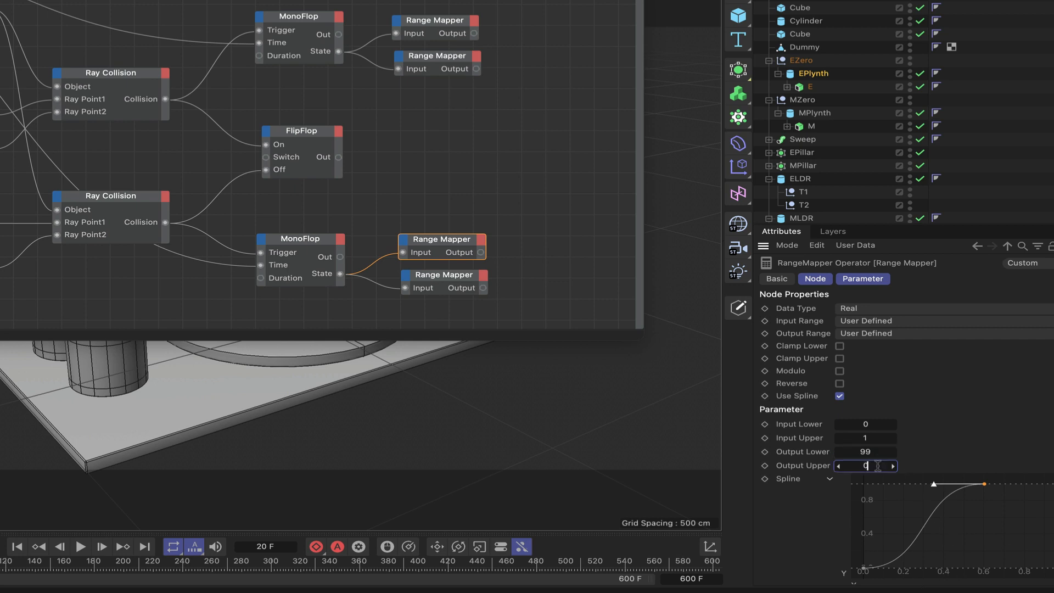
type("0")
Try an Output Lower of 95 and Output Upper of 0 on the lower MonoFlop's second Range Mapper, and compare with the upper first Range Mapper
left_click(454, 277)
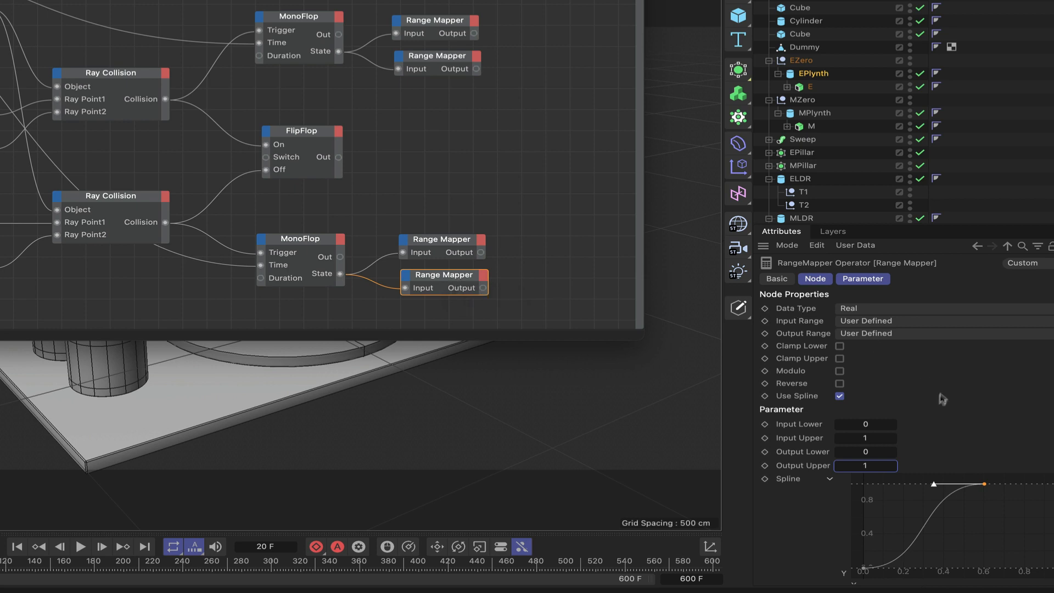
left_click(864, 453)
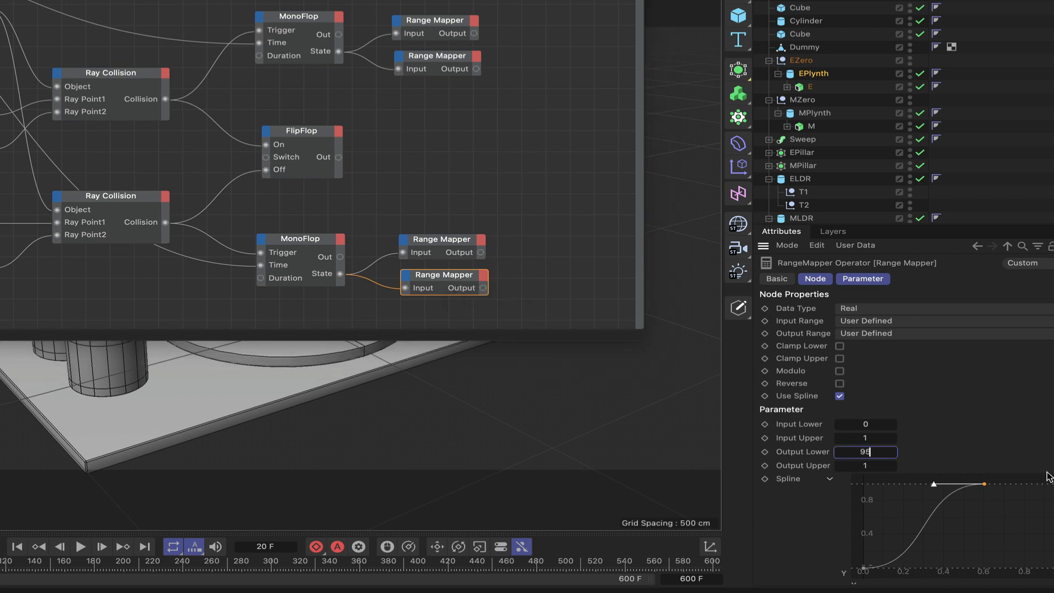
left_click(884, 466)
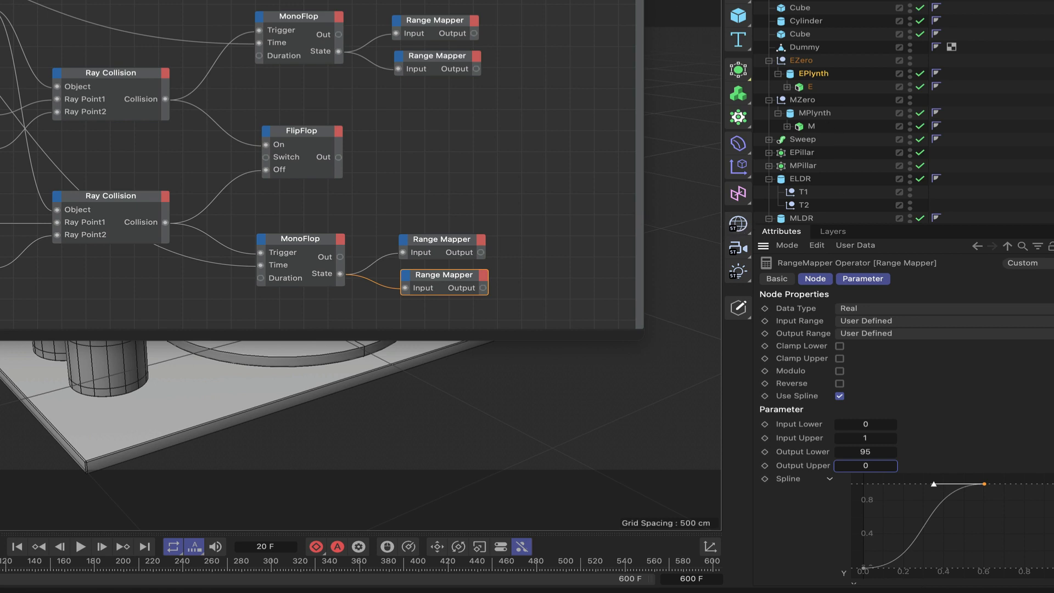
left_click(439, 24)
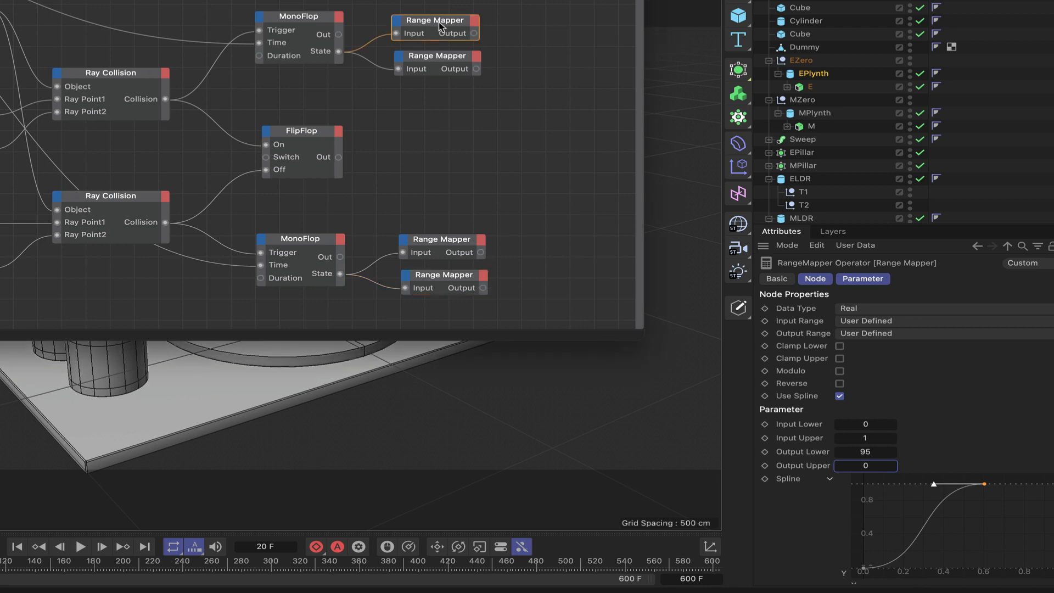
Set the lower MonoFlop's second Range Mapper to Output Lower 0 and Output Upper 95
left_click(451, 281)
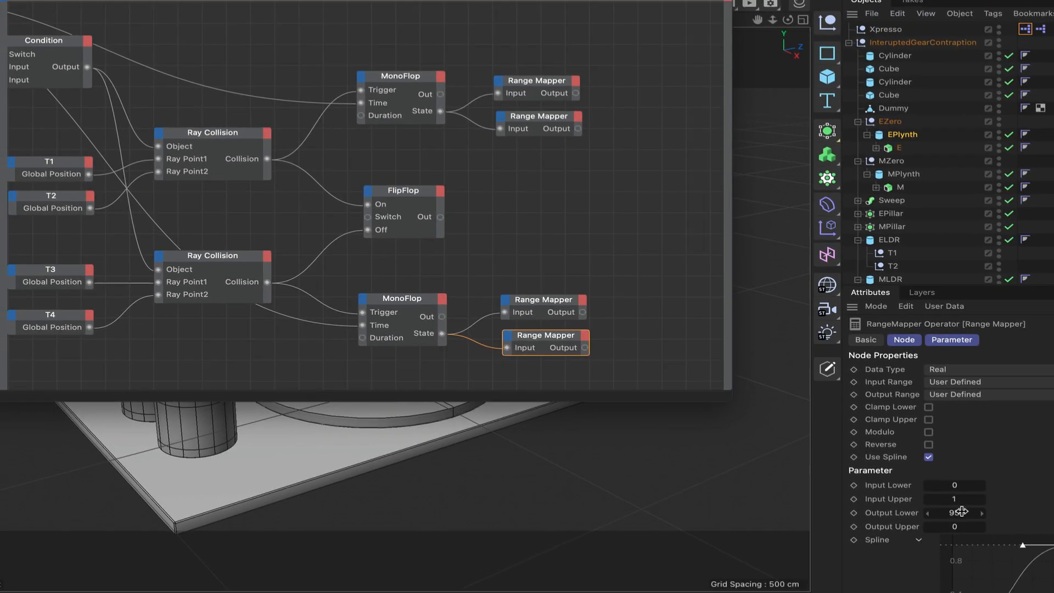
double_click(918, 484)
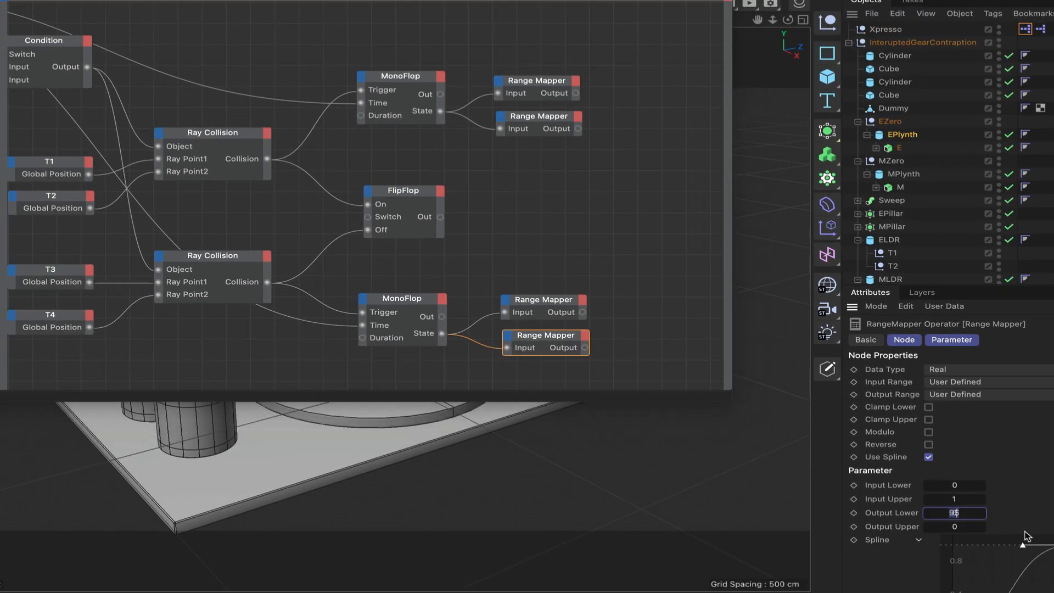
type("0")
double_click(965, 527)
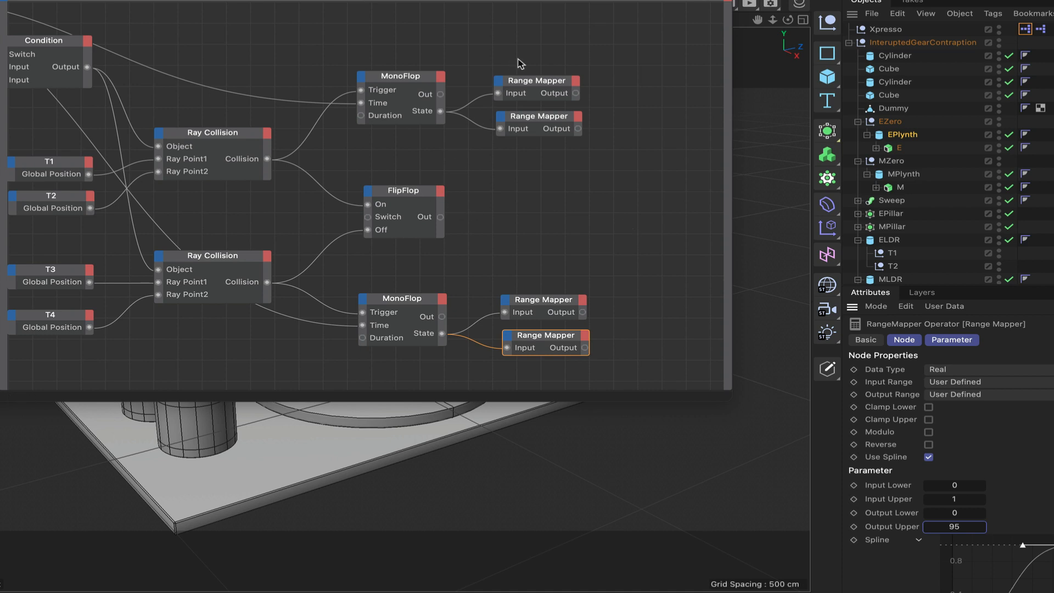
Duplicate the Condition node, set the copy's Data Type to Real and place it beyond the FlipFlop
left_click_drag(705, 1, 848, 11)
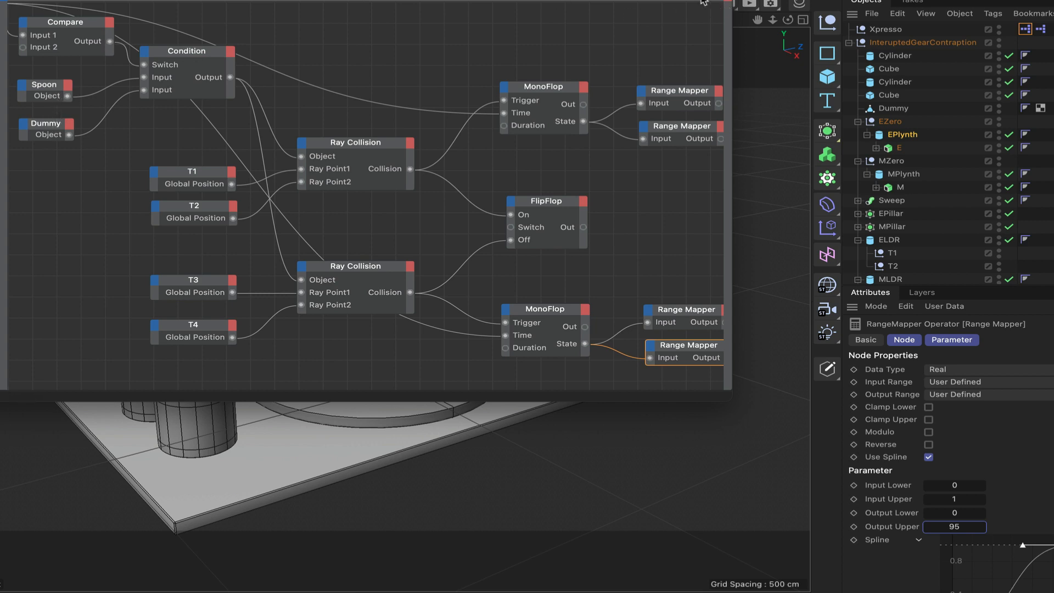
left_click_drag(705, 2, 644, 1)
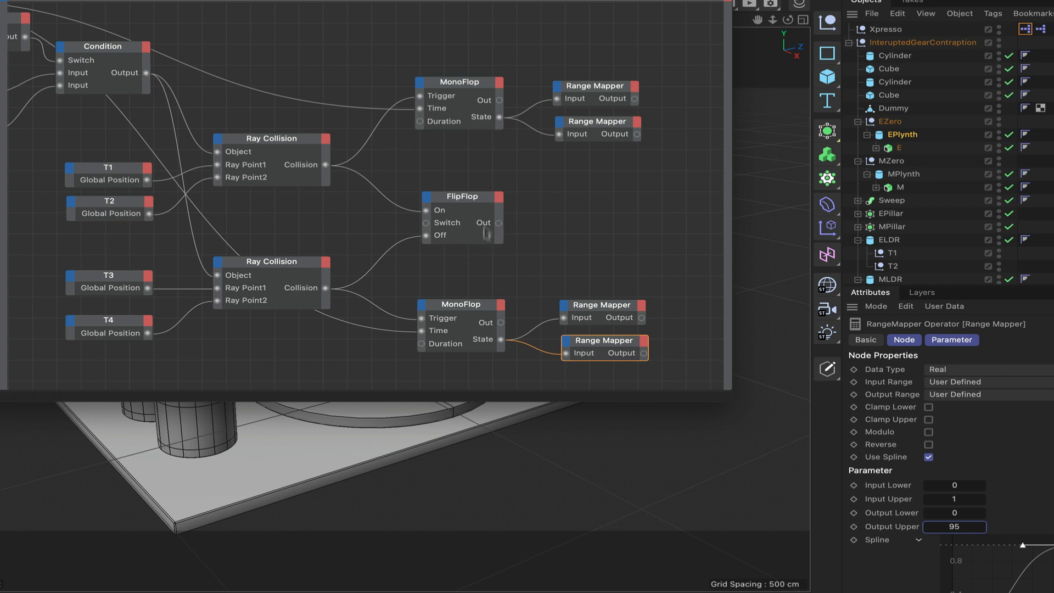
left_click_drag(714, 1, 576, 355)
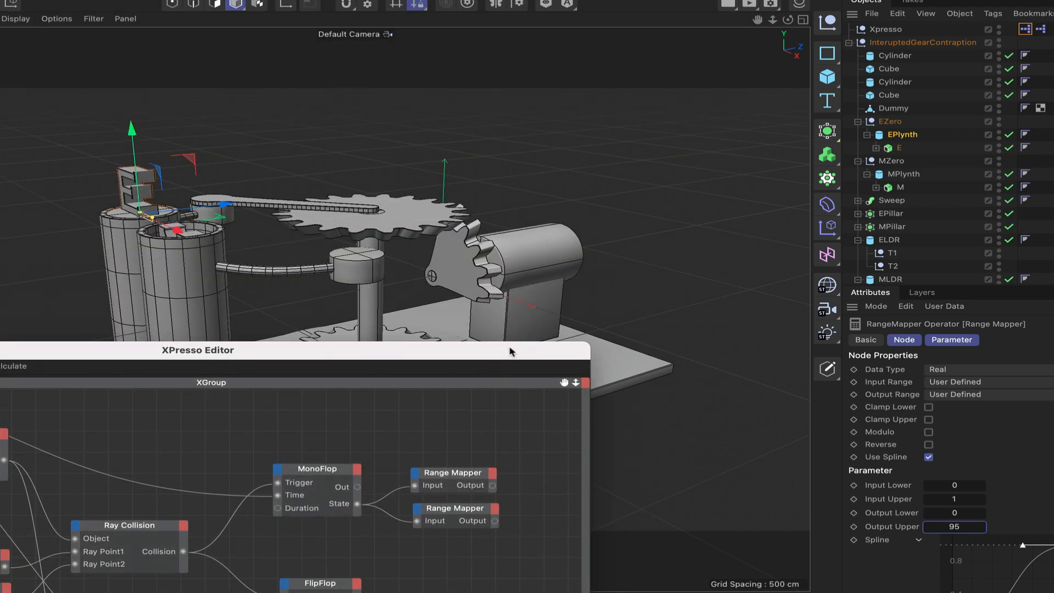
left_click_drag(512, 351, 653, 0)
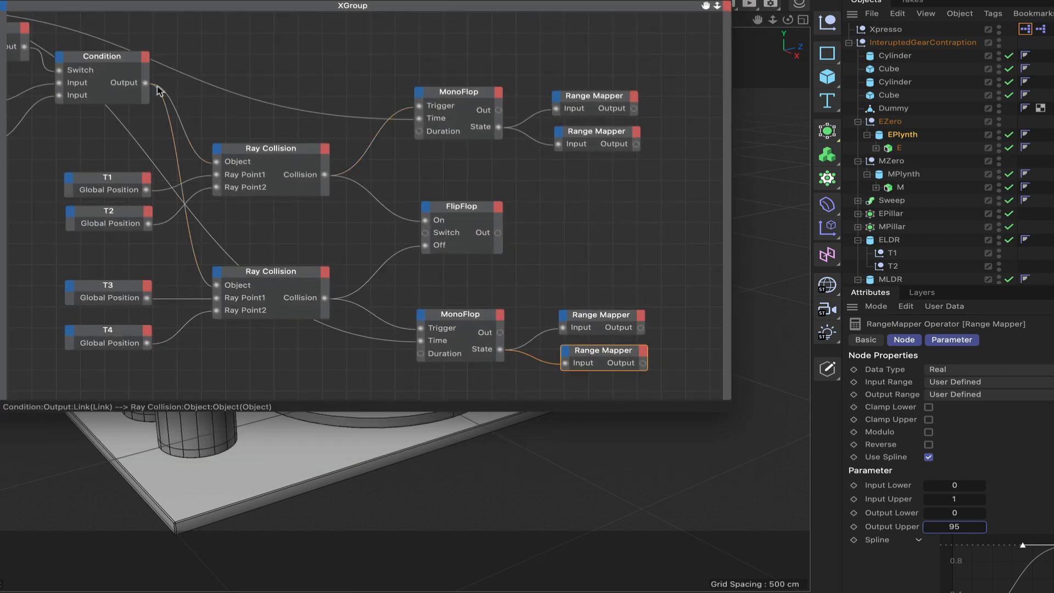
left_click_drag(100, 58, 597, 183, "ctrl")
left_click(941, 376)
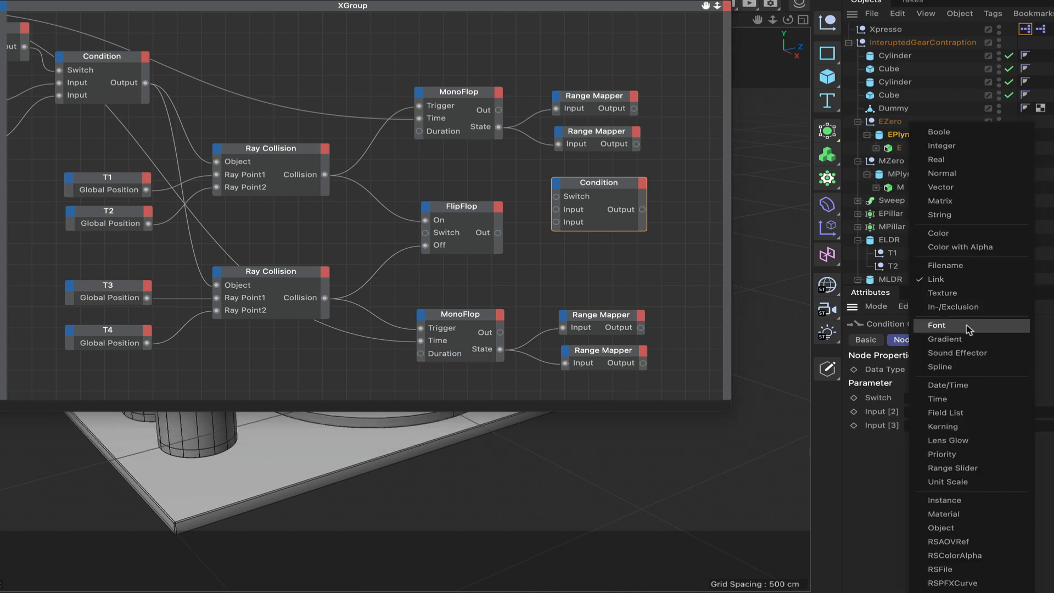
left_click(969, 163)
left_click_drag(607, 184, 616, 209)
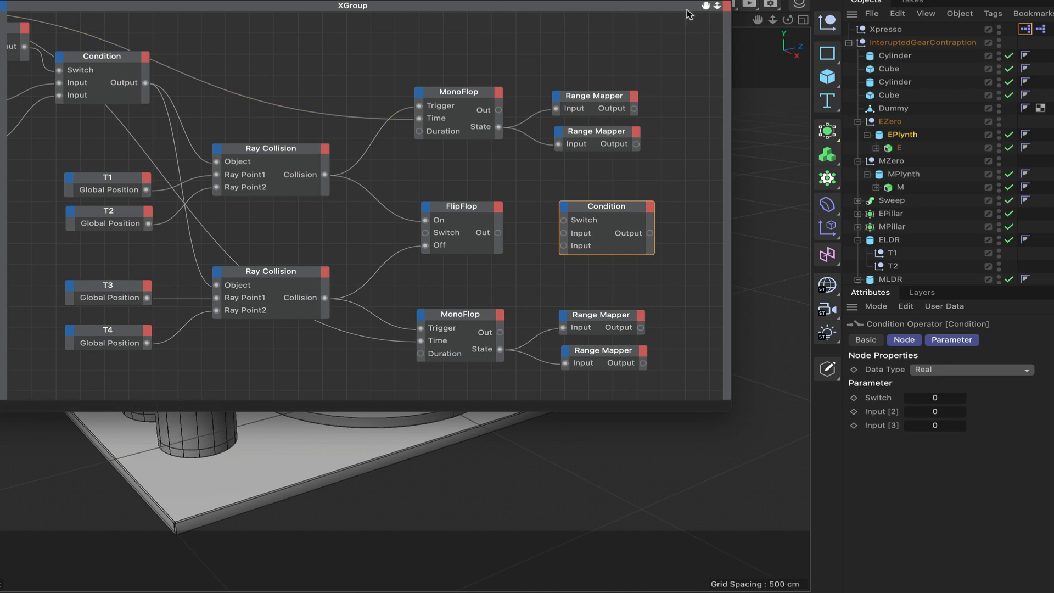
Connect the Compare node's Output to the new Condition's Switch and the FlipFlop's Out to its first Input
left_click_drag(708, 8, 755, 14)
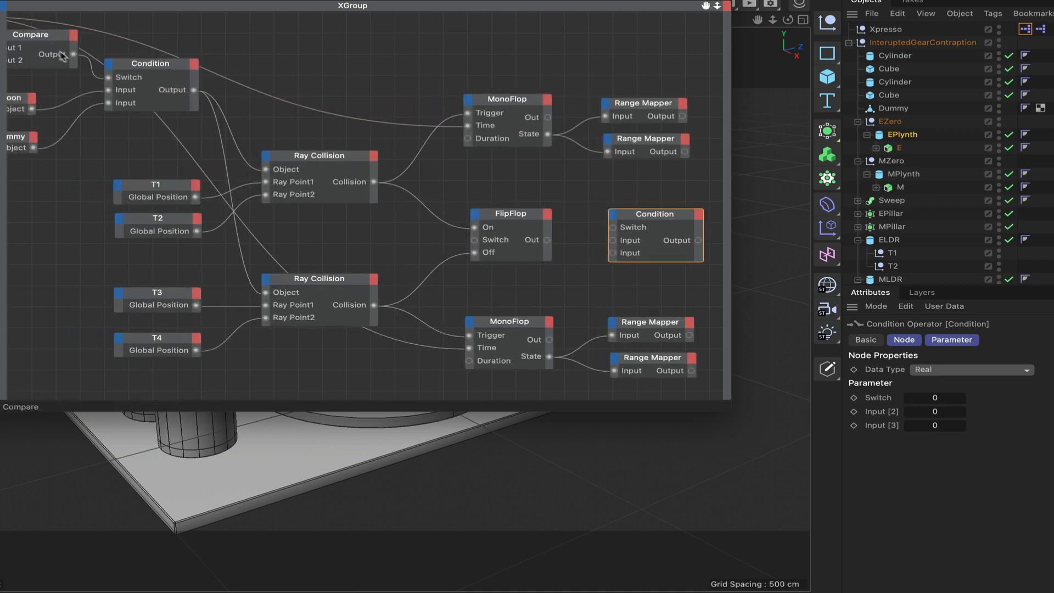
left_click_drag(74, 54, 613, 227)
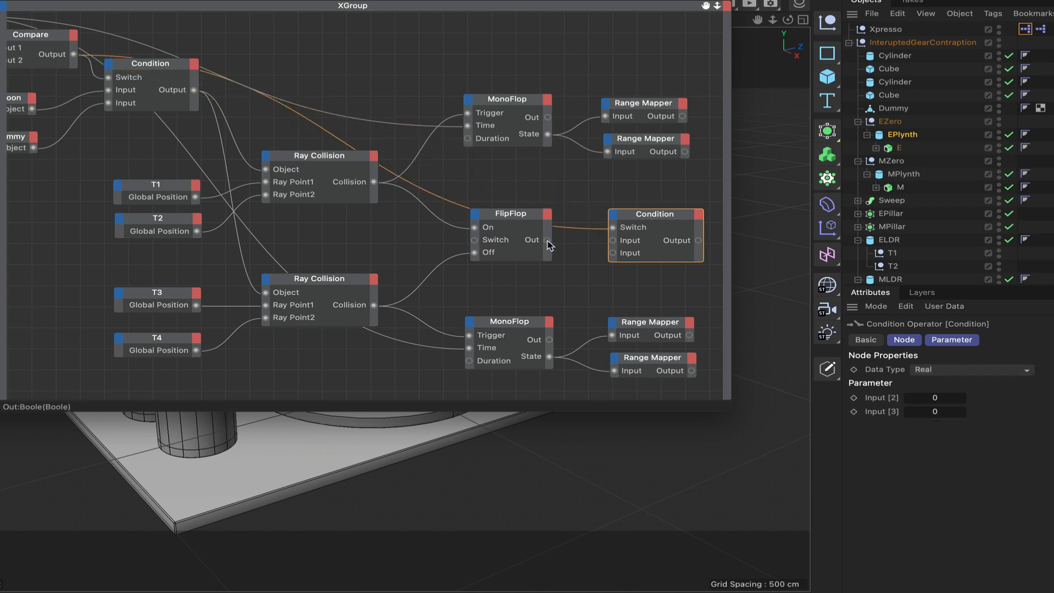
left_click_drag(547, 242, 613, 242)
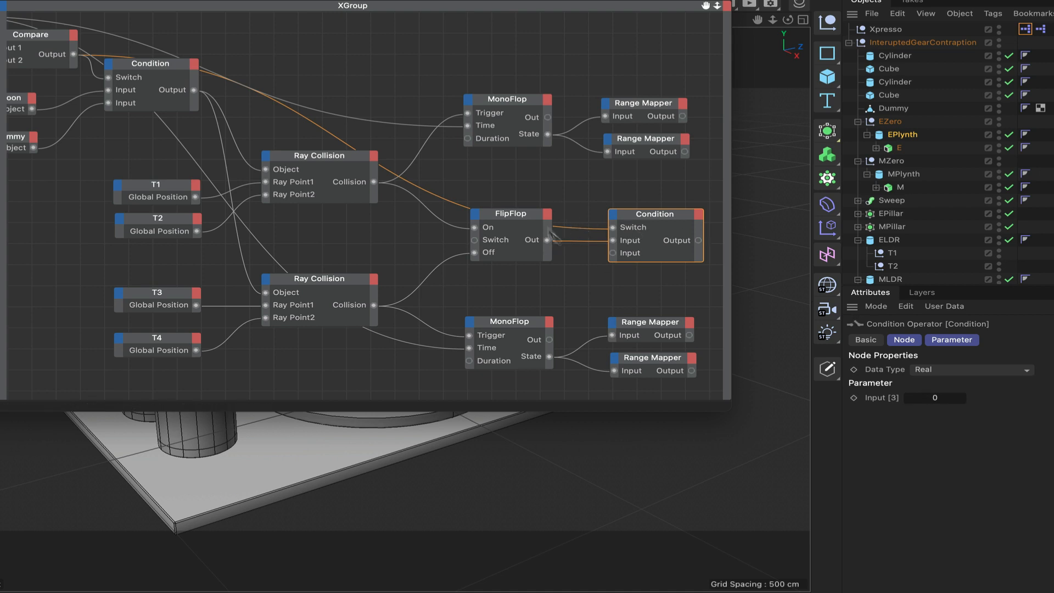
Make two copies of the Real Condition beyond it, one above the other, and connect its Output to both copies' Switch ports
left_click_drag(705, 6, 542, 2)
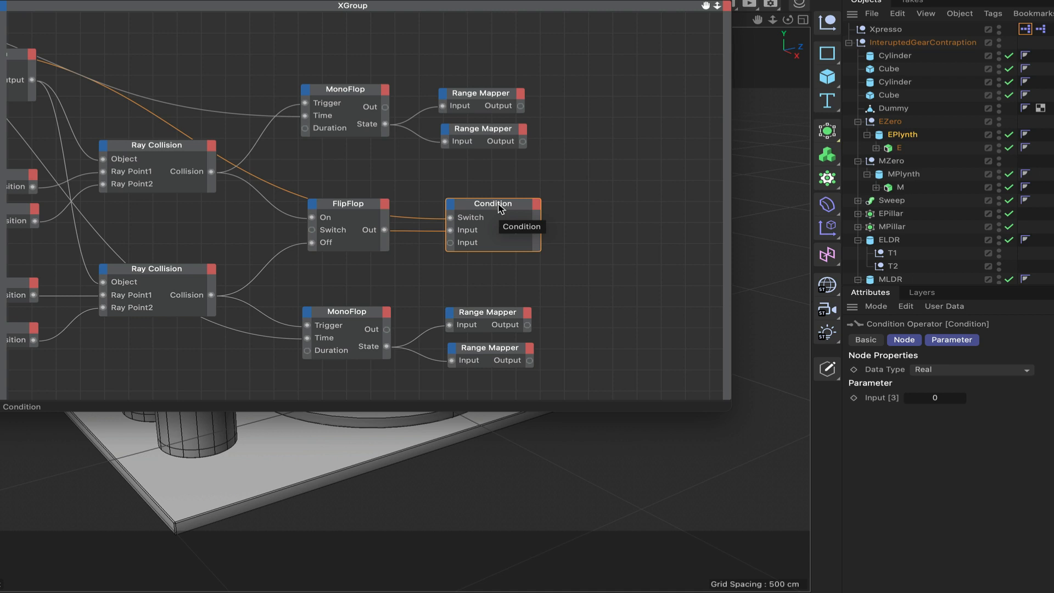
left_click_drag(499, 207, 615, 234)
left_click_drag(608, 147, 624, 164)
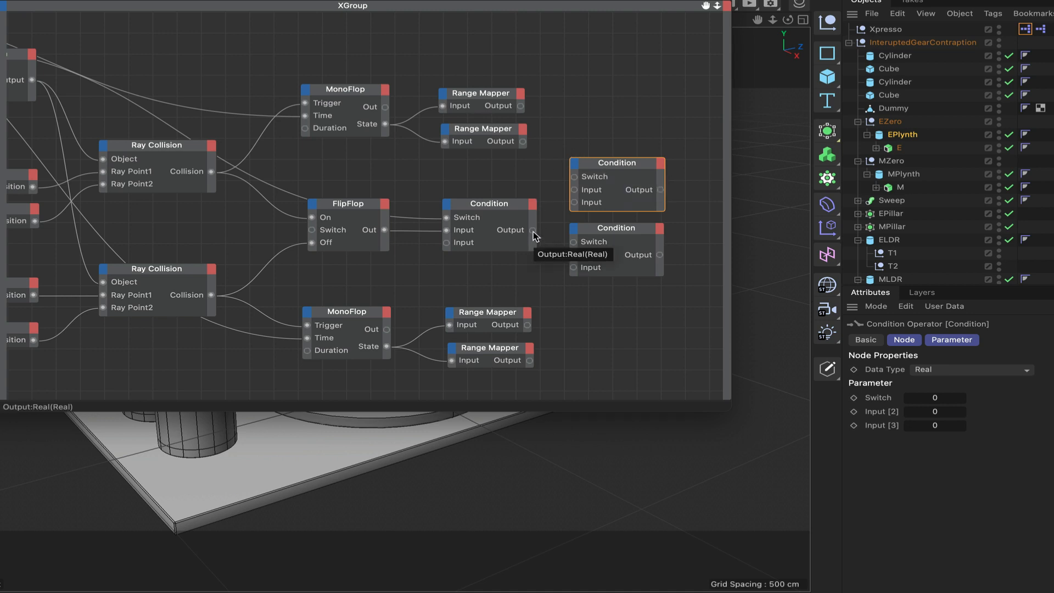
left_click_drag(533, 232, 575, 177)
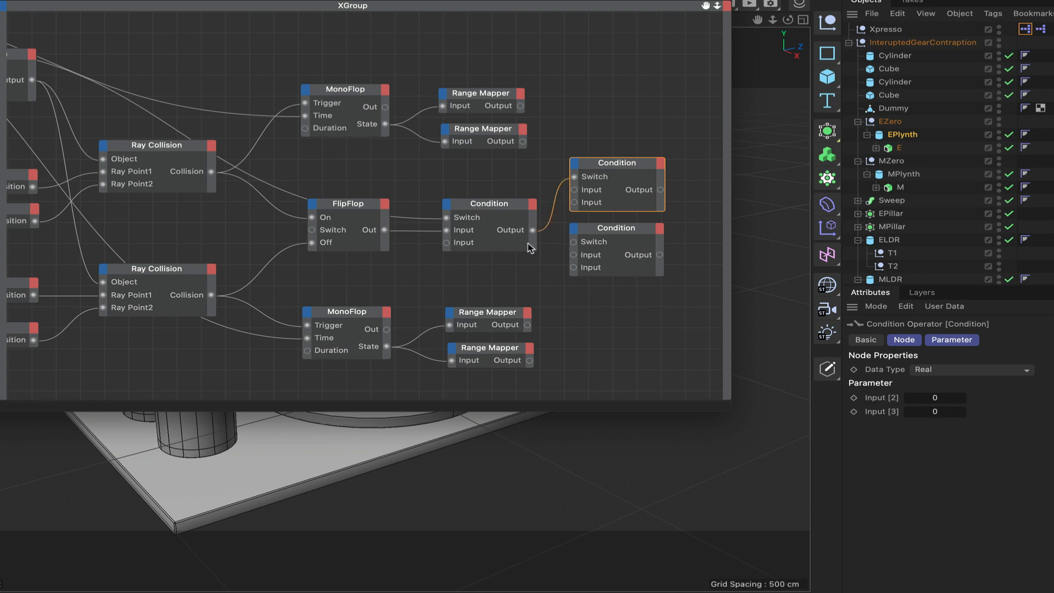
left_click_drag(532, 230, 575, 242)
left_click_drag(632, 223, 635, 256)
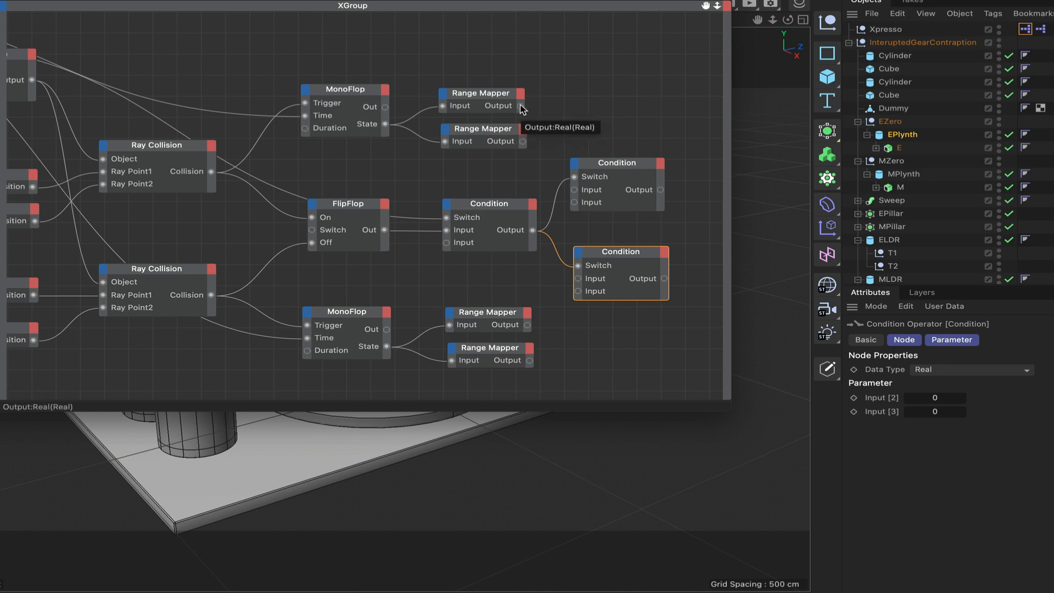
Connect the upper Range Mappers respectively to the lower and upper Conditions' second Inputs, and the lower Range Mappers to the upper and lower Conditions' first Inputs
left_click_drag(520, 107, 578, 293)
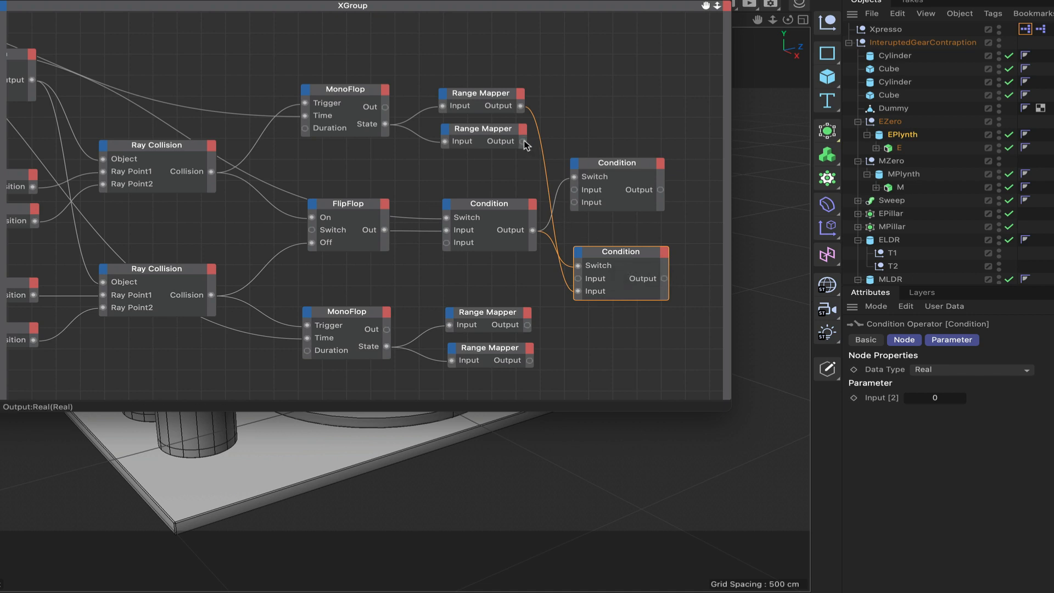
left_click_drag(562, 197, 574, 205)
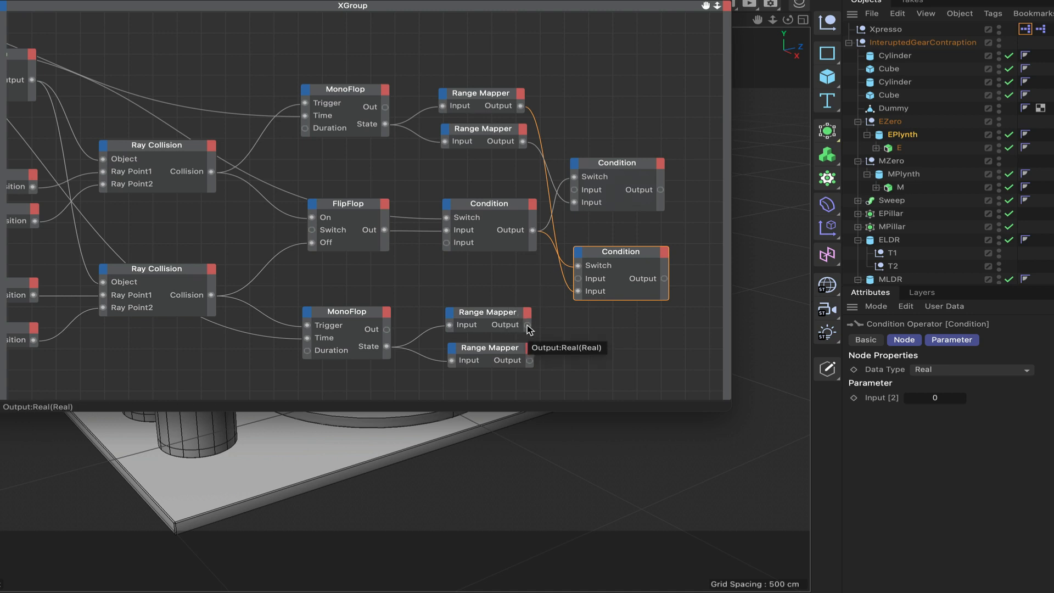
left_click_drag(528, 324, 575, 190)
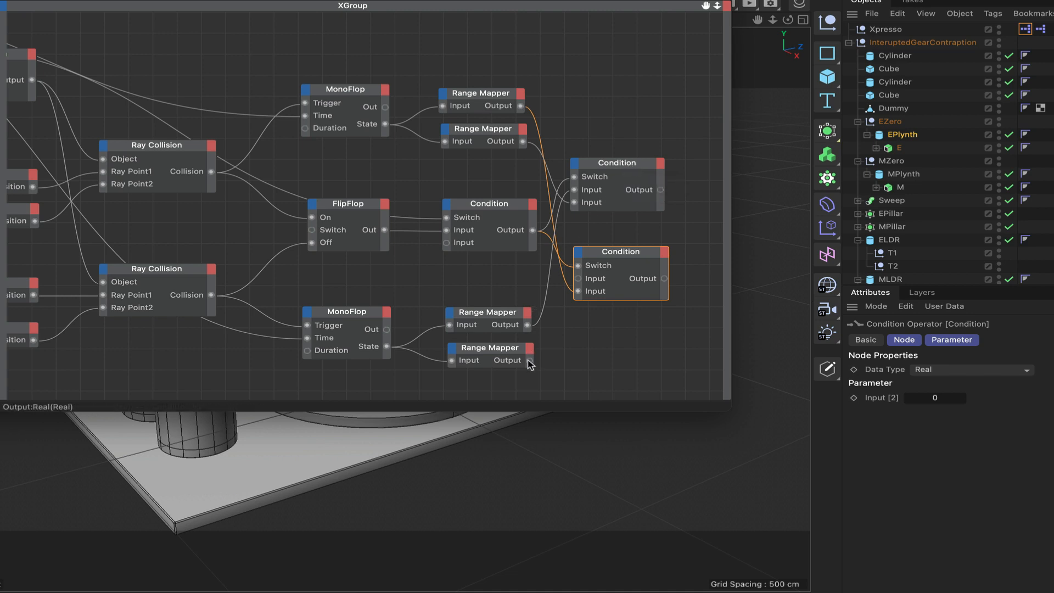
left_click_drag(527, 360, 579, 280)
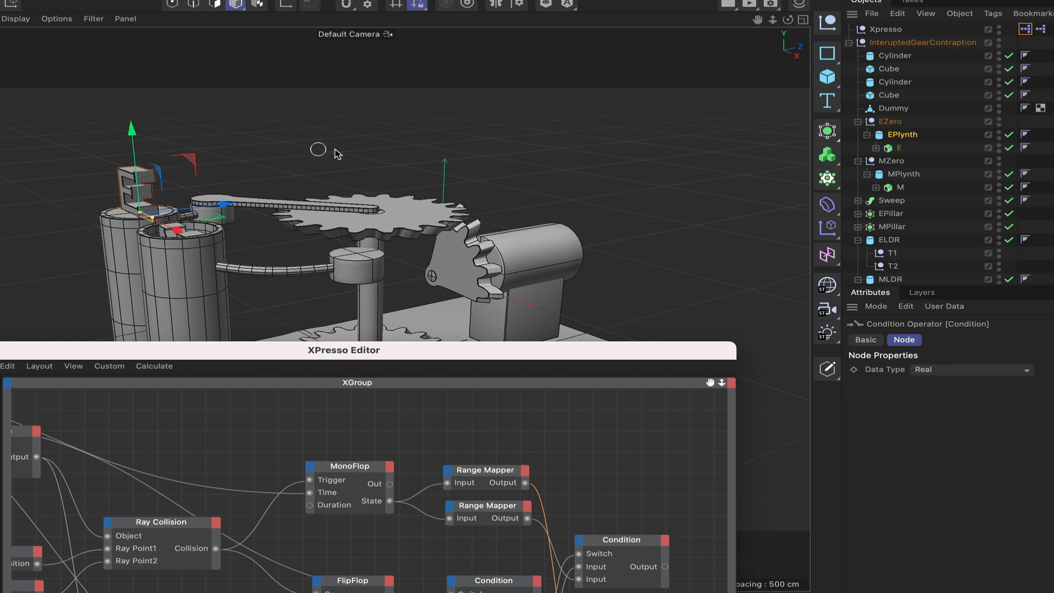
Widen the XPresso Editor window in both directions so the whole node network fits across it
left_click_drag(432, 350, 510, 60)
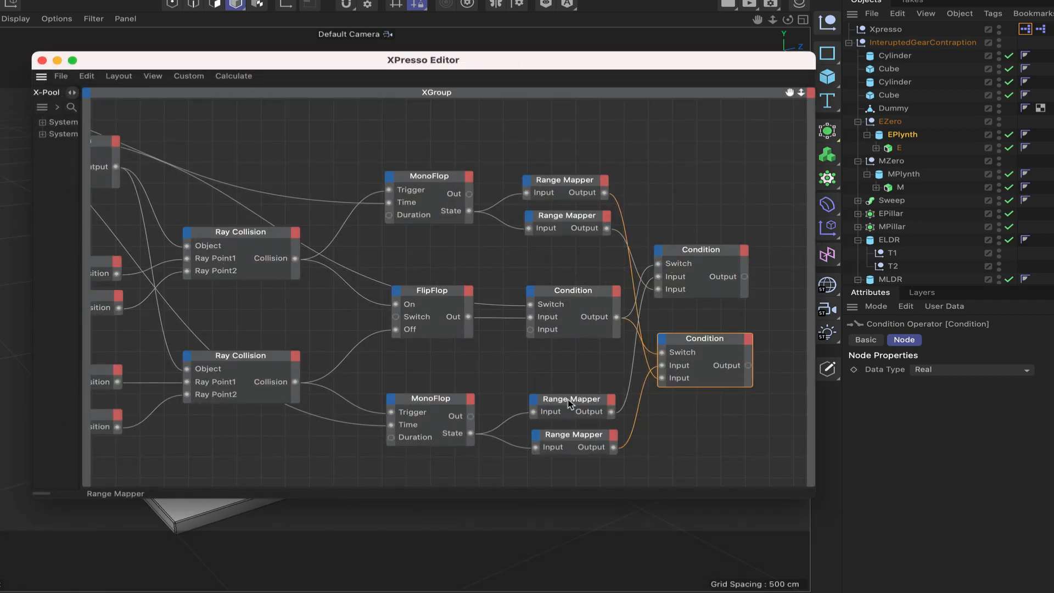
left_click_drag(791, 97, 650, 96)
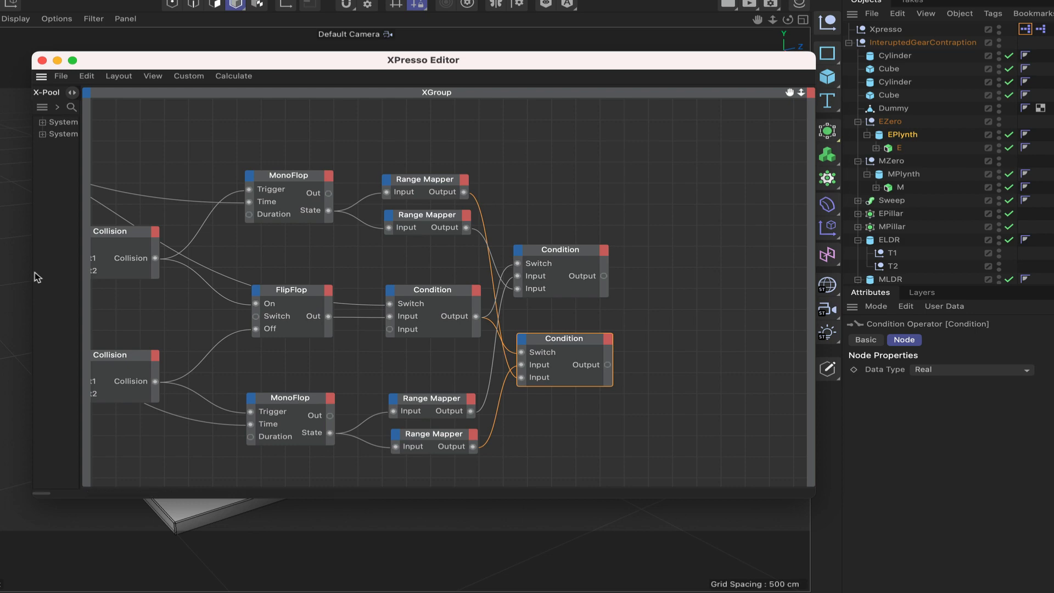
left_click_drag(31, 274, 0, 274)
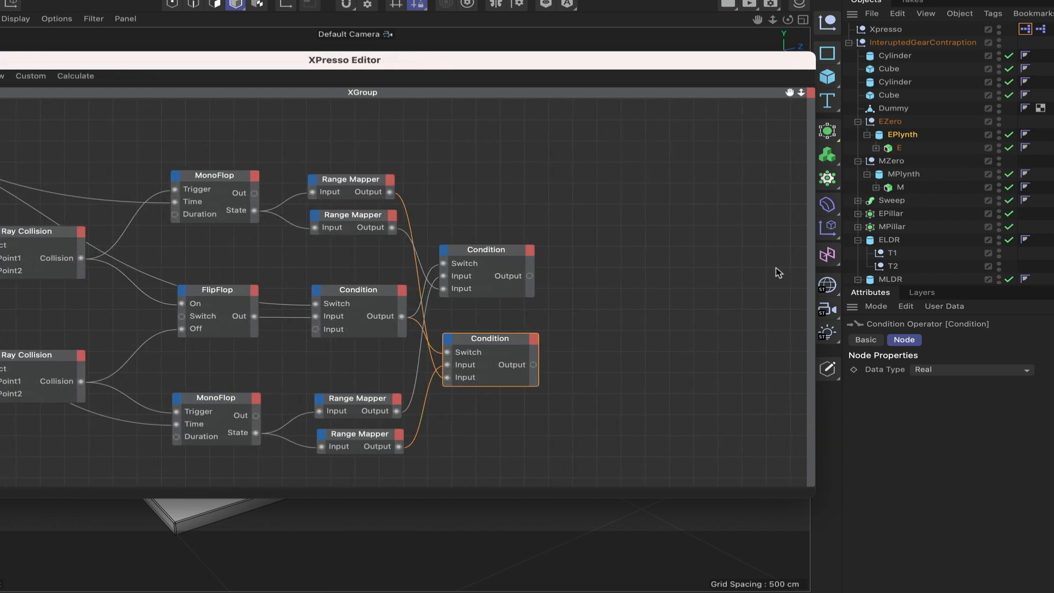
left_click_drag(815, 277, 1053, 277)
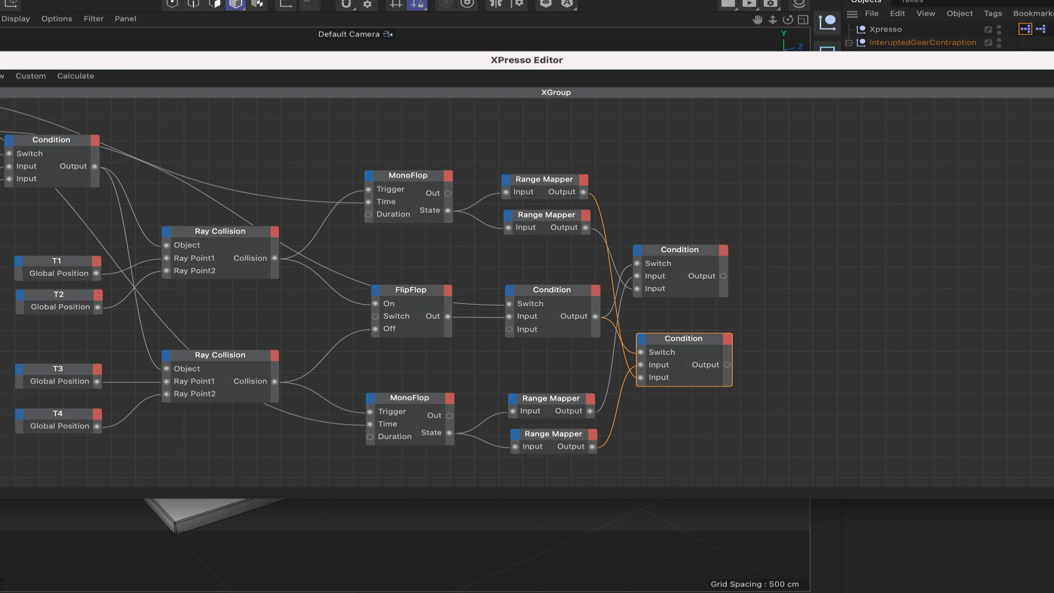
middle_click_drag(526, 292, 710, 322, "alt")
left_click_drag(406, 61, 369, 384)
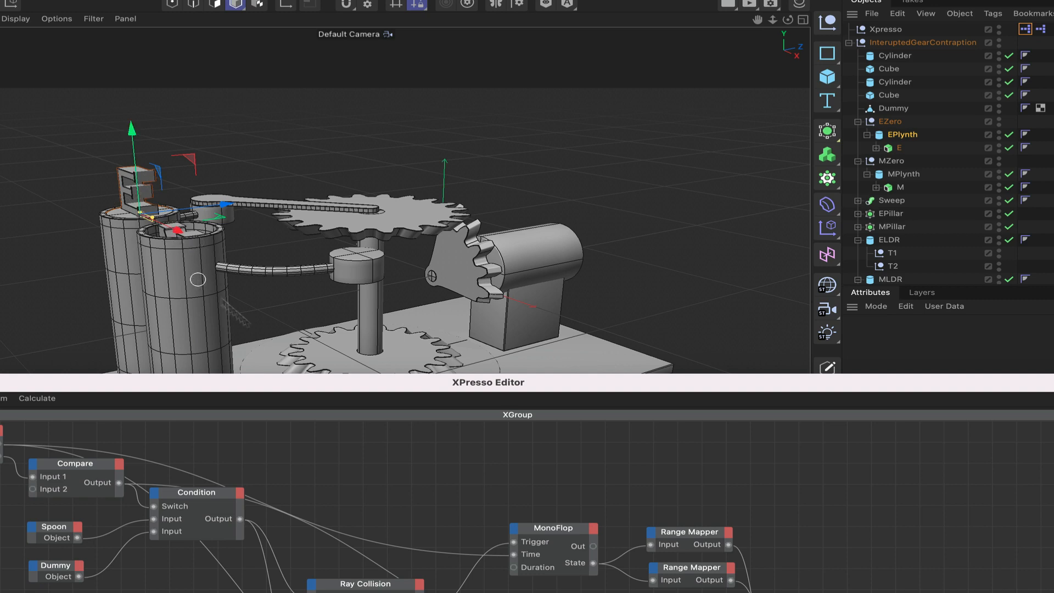
left_click_drag(520, 384, 532, 27)
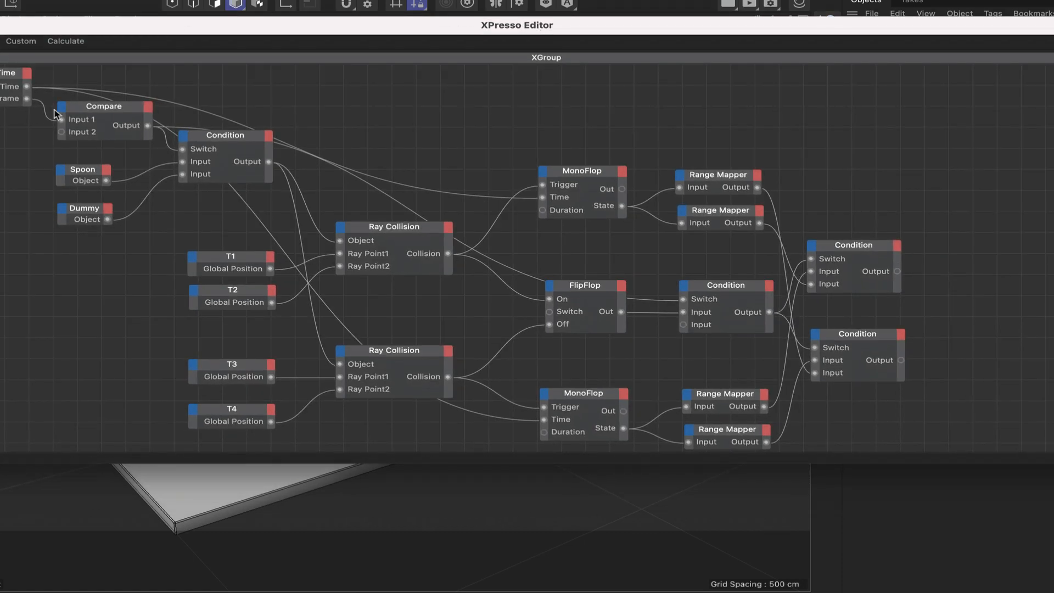
Duplicate the Compare node above the last pair of Conditions and connect the Time node's Frame output to the copy's Input 1
left_click(110, 112)
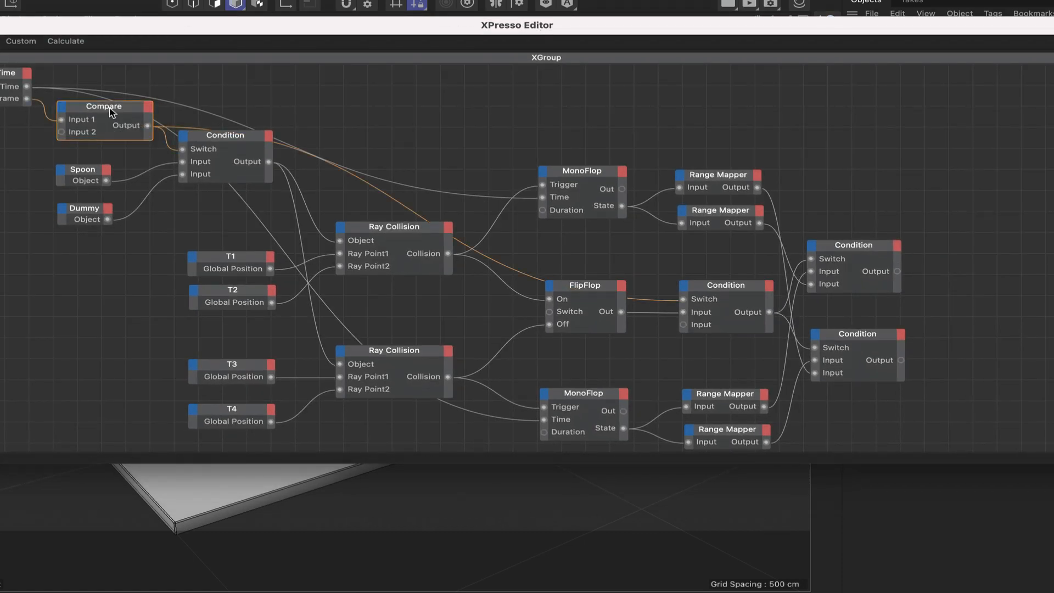
left_click_drag(111, 112, 952, 99, "ctrl")
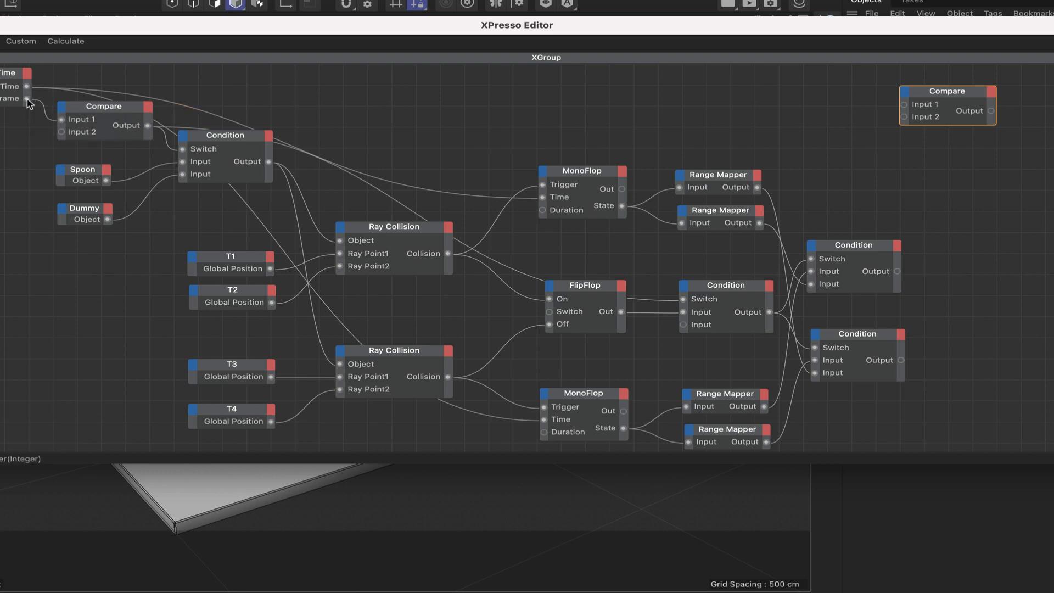
left_click_drag(26, 99, 860, 97)
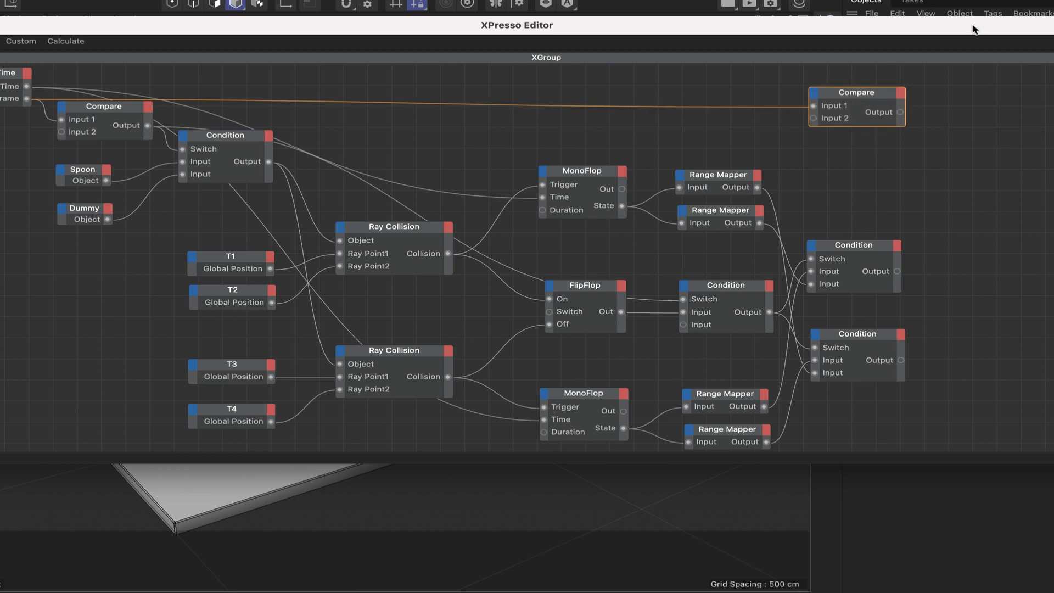
Set the copied Compare node's Function to == and its Input 2 to 0
left_click_drag(988, 22, 586, 0)
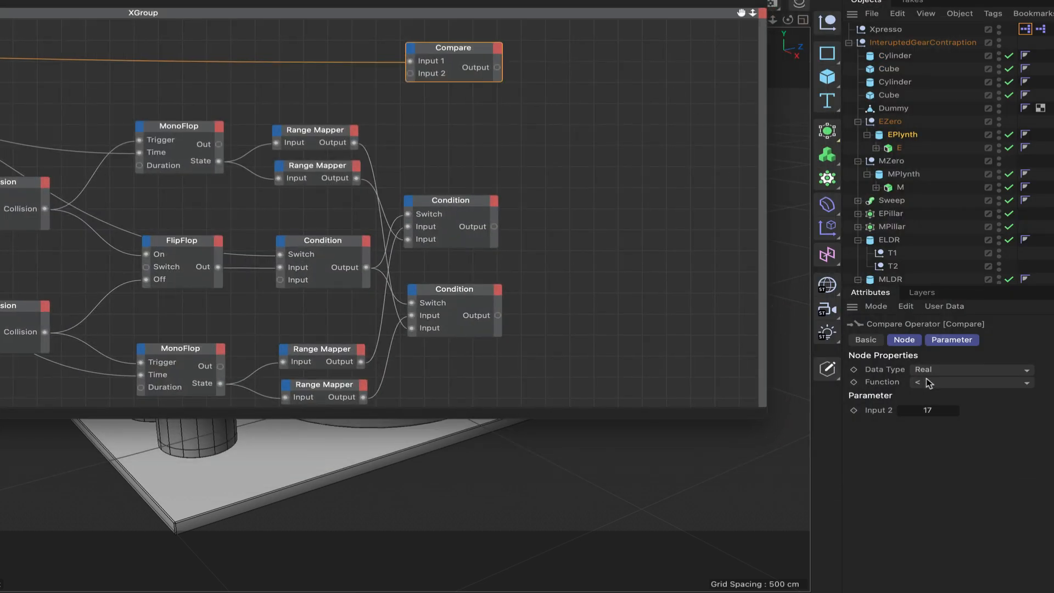
left_click(926, 383)
left_click(964, 399)
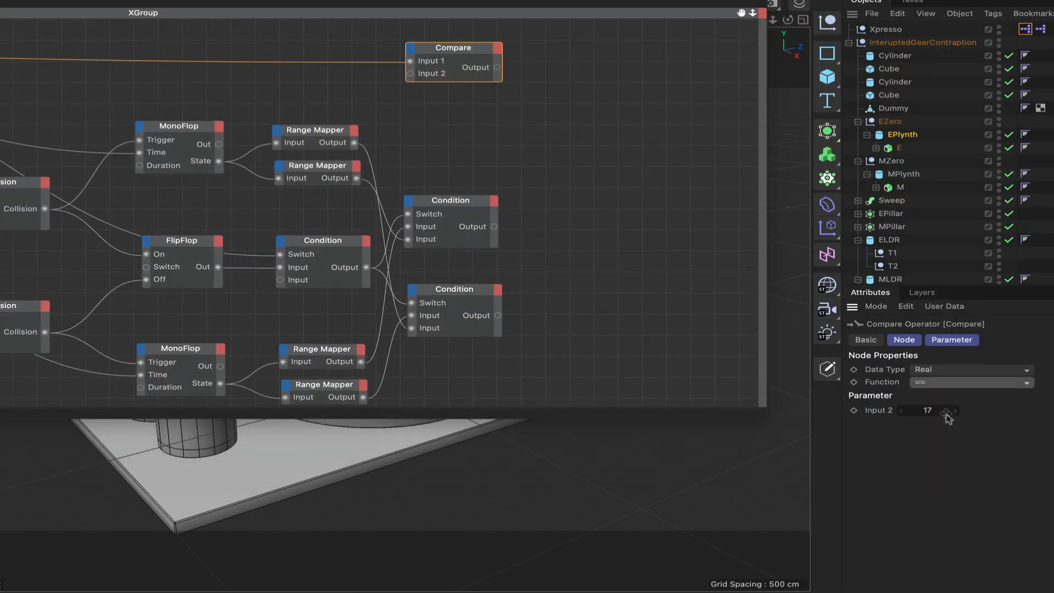
left_click(945, 411)
type("0")
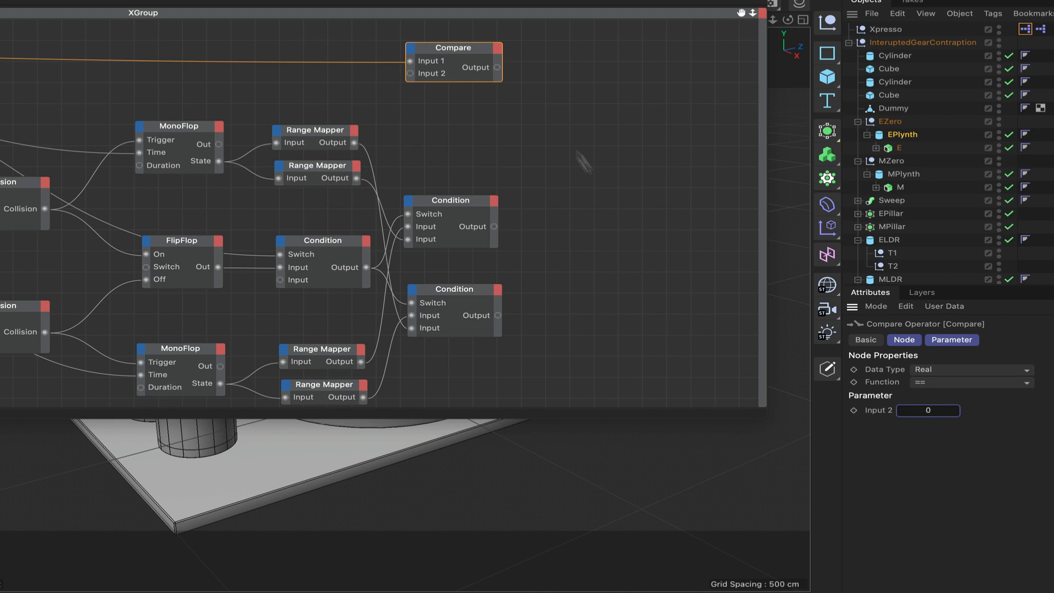
left_click_drag(471, 57, 467, 56)
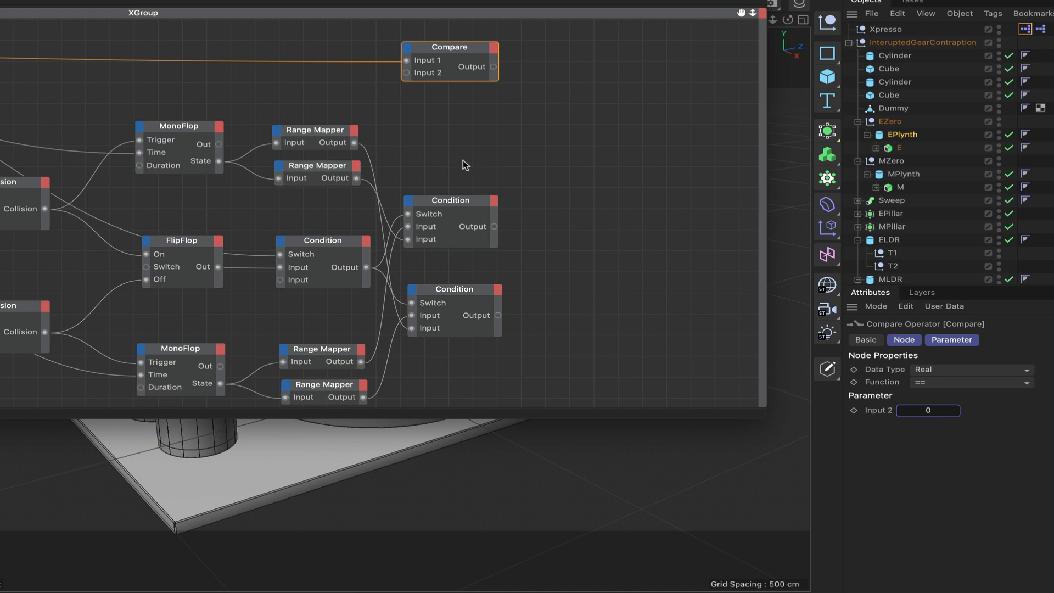
Copy the last two Conditions together beyond the new Compare and connect its Output to both copies' Switch ports
left_click_drag(466, 165, 483, 332)
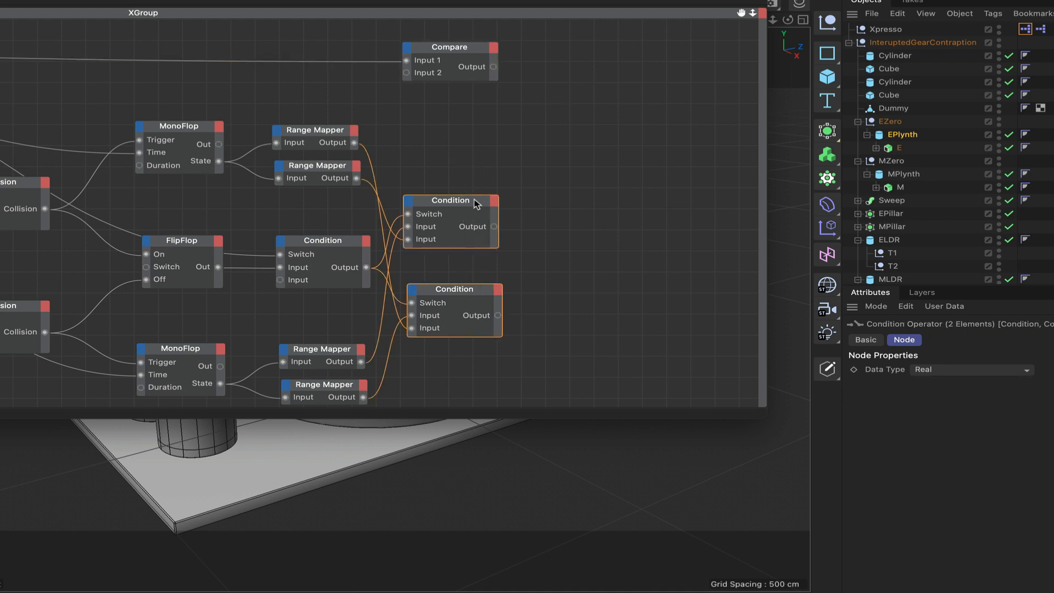
left_click_drag(476, 203, 643, 103, "ctrl")
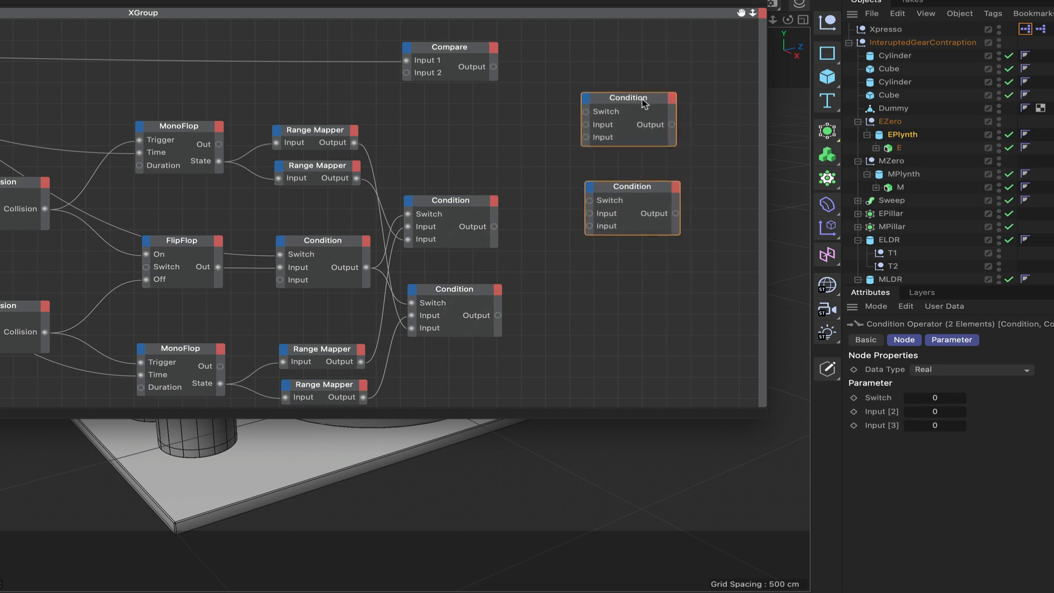
left_click_drag(492, 66, 586, 111)
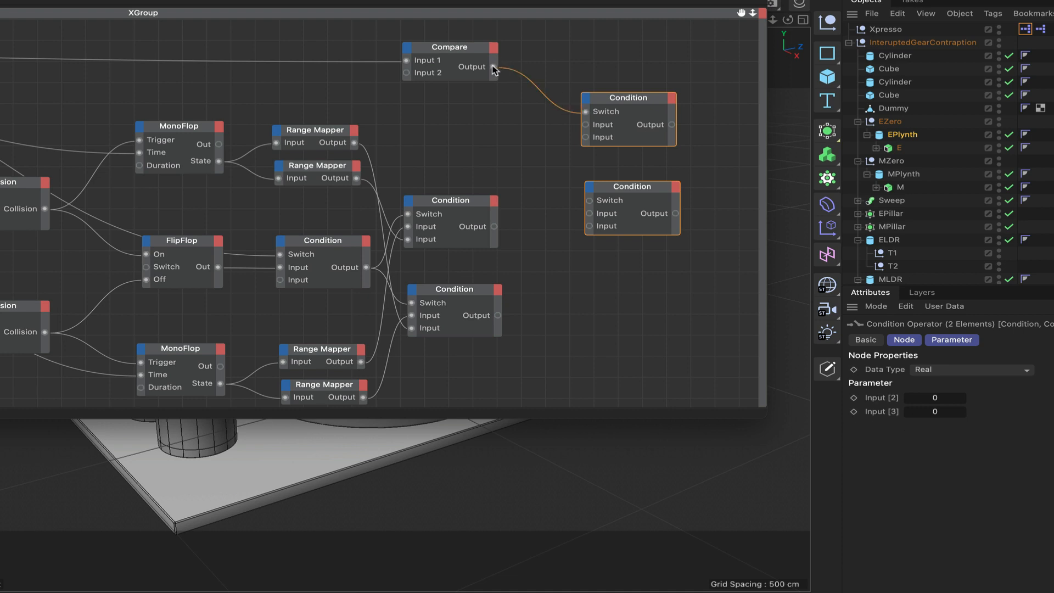
left_click_drag(493, 67, 589, 200)
Set the upper new Condition's Input [3] to 99 and connect the preceding Conditions' Outputs respectively to the two new Conditions' first Inputs
left_click(632, 191)
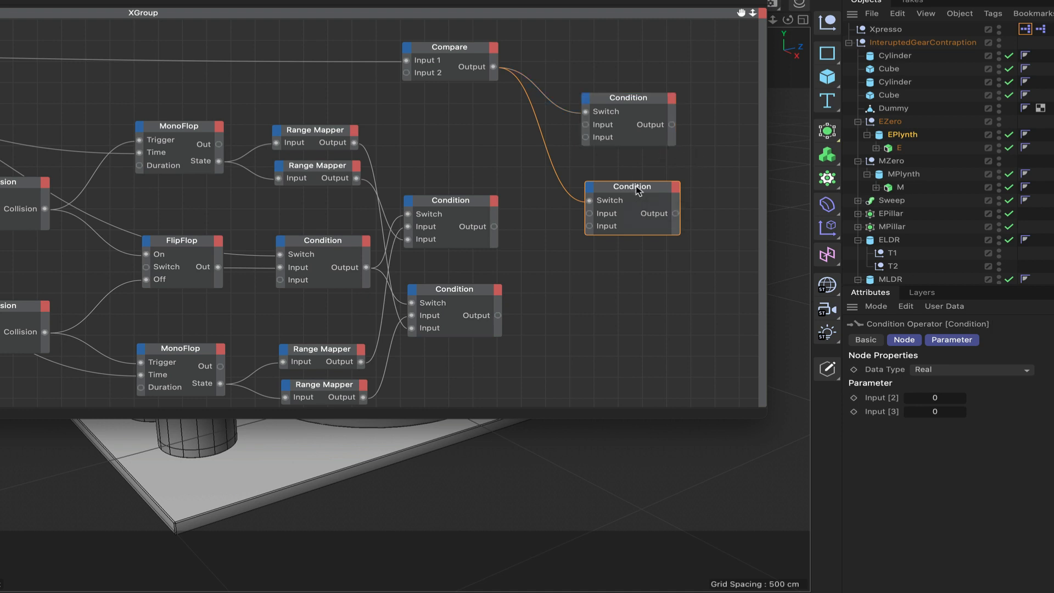
left_click(653, 104)
left_click(927, 411)
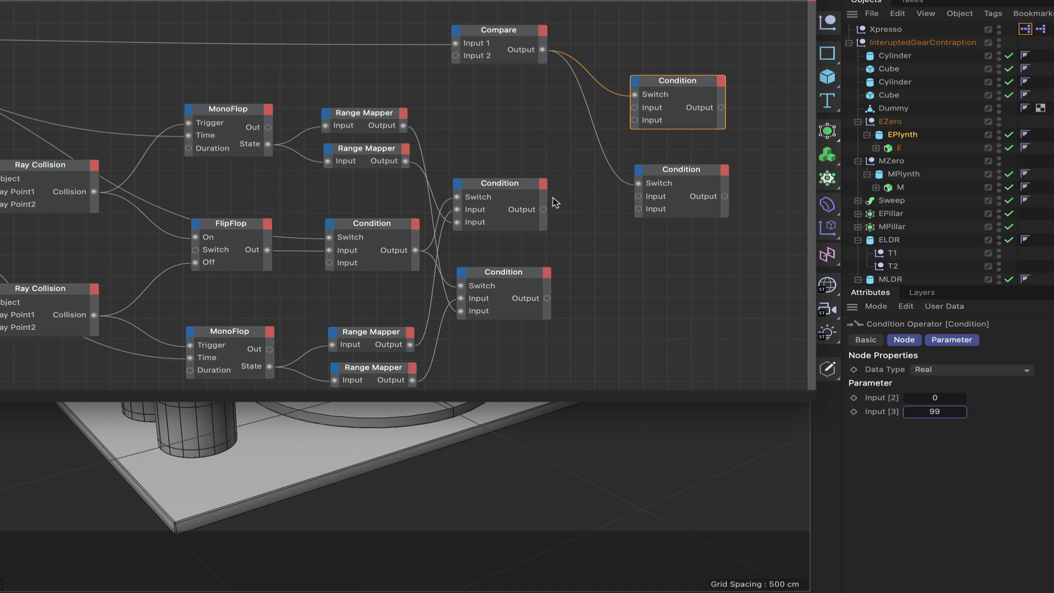
left_click_drag(542, 209, 634, 107)
left_click_drag(547, 300, 638, 196)
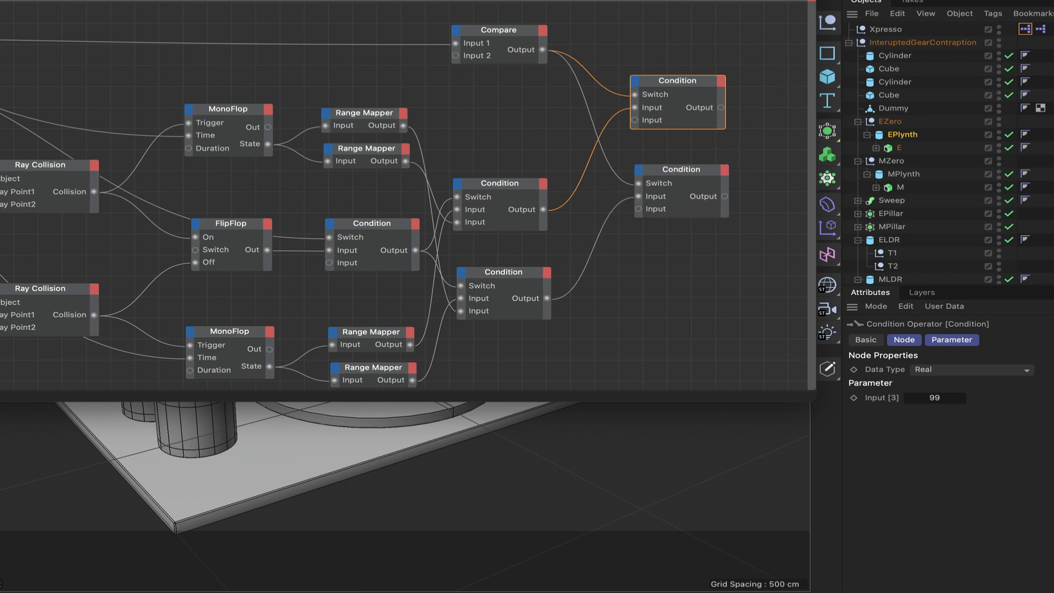
Add the EPlynth and MPlynth objects as nodes beyond the upper and lower new Conditions
left_click_drag(791, 2, 583, 8)
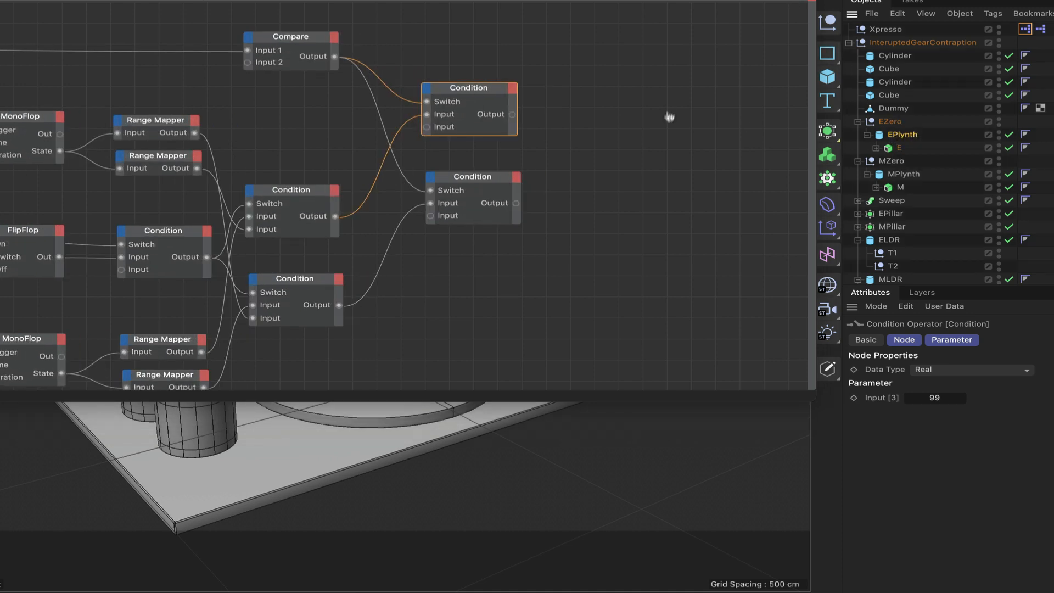
left_click_drag(630, 113, 630, 113)
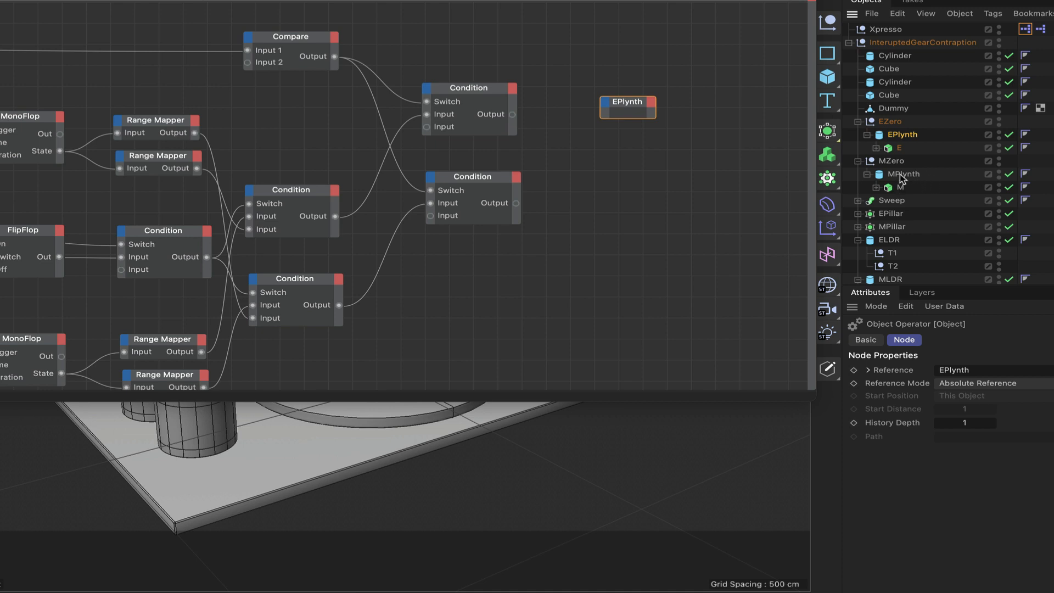
left_click_drag(903, 174, 621, 204)
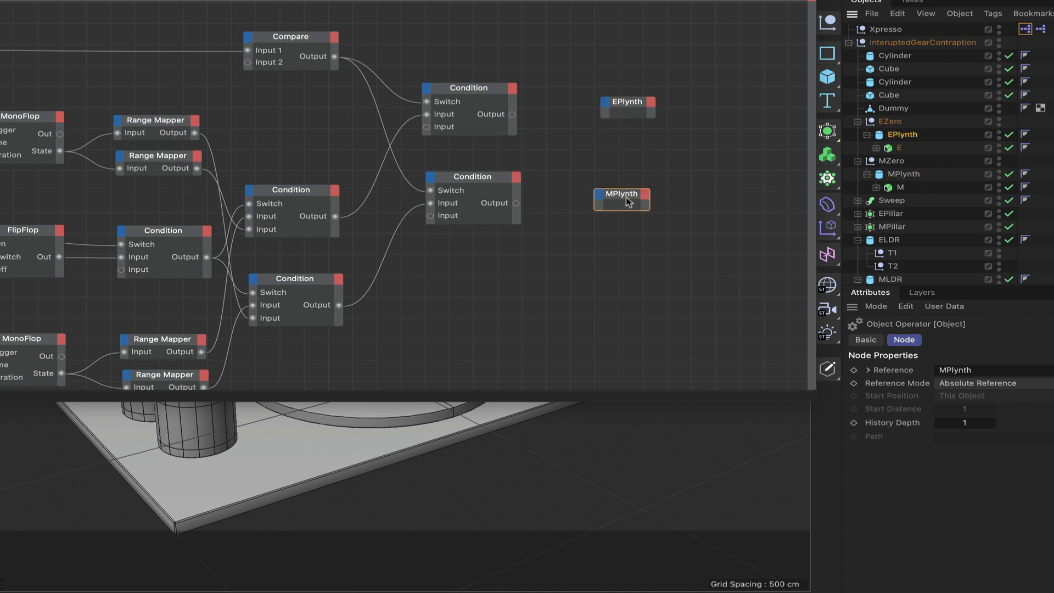
Give the EPlynth and MPlynth nodes each a Position . Y input port and line MPlynth up beneath EPlynth
left_click(604, 104)
mouse_move(659, 157)
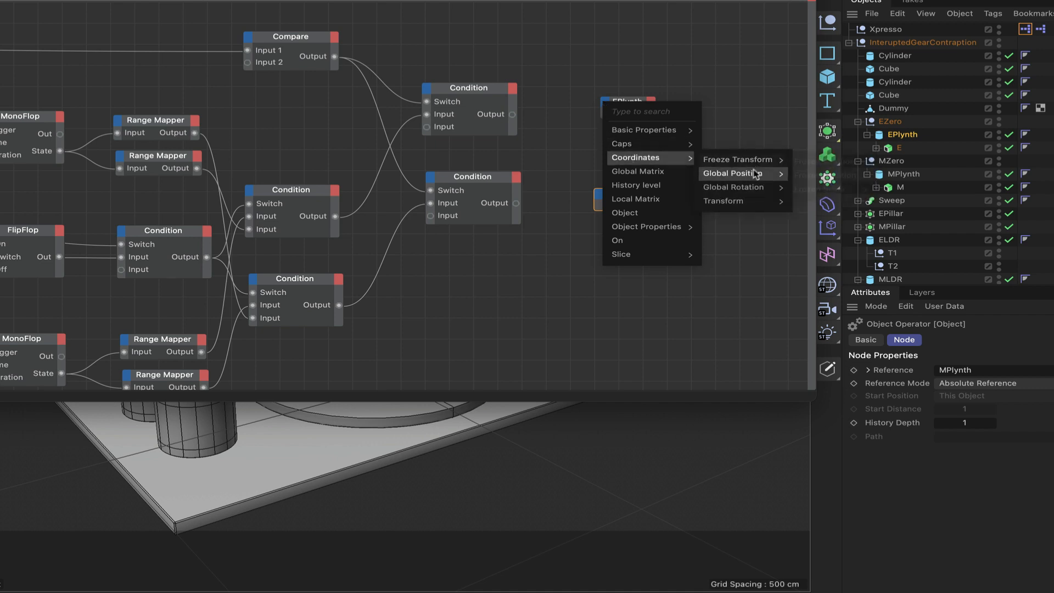
mouse_move(730, 200)
mouse_move(818, 203)
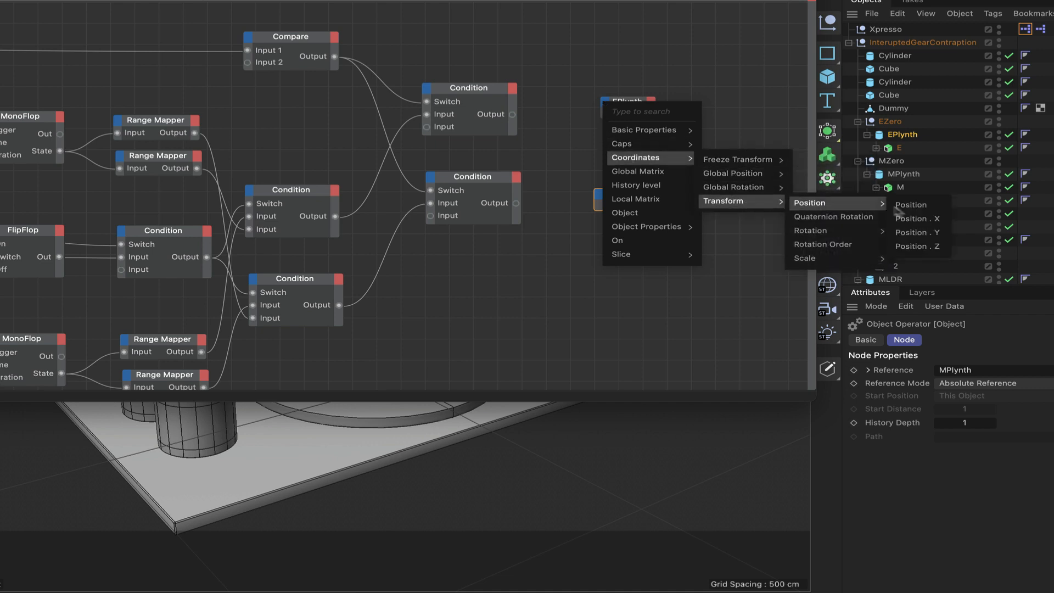
left_click(911, 232)
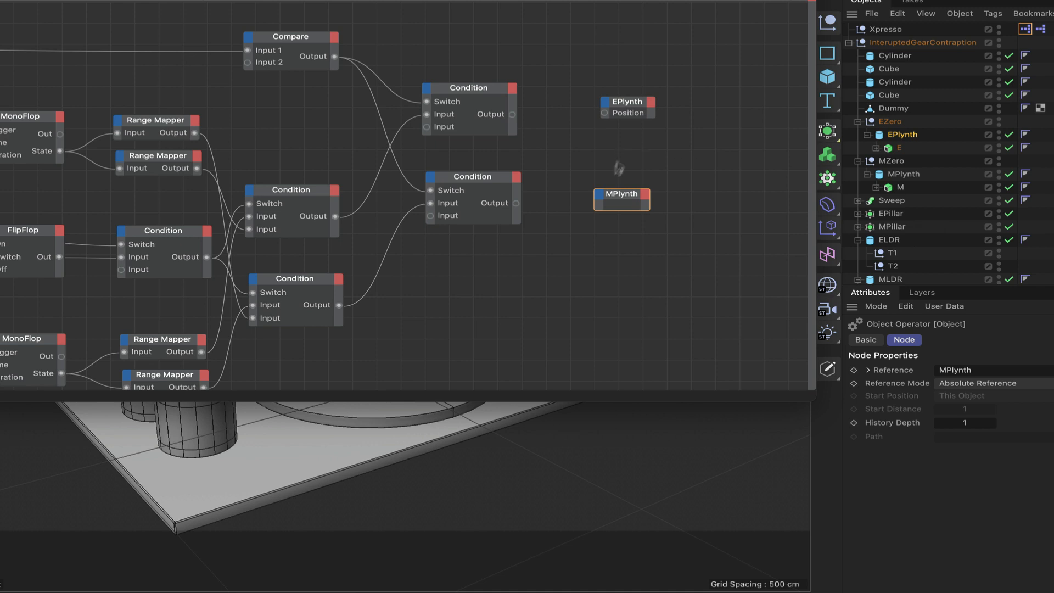
left_click(597, 196)
mouse_move(640, 251)
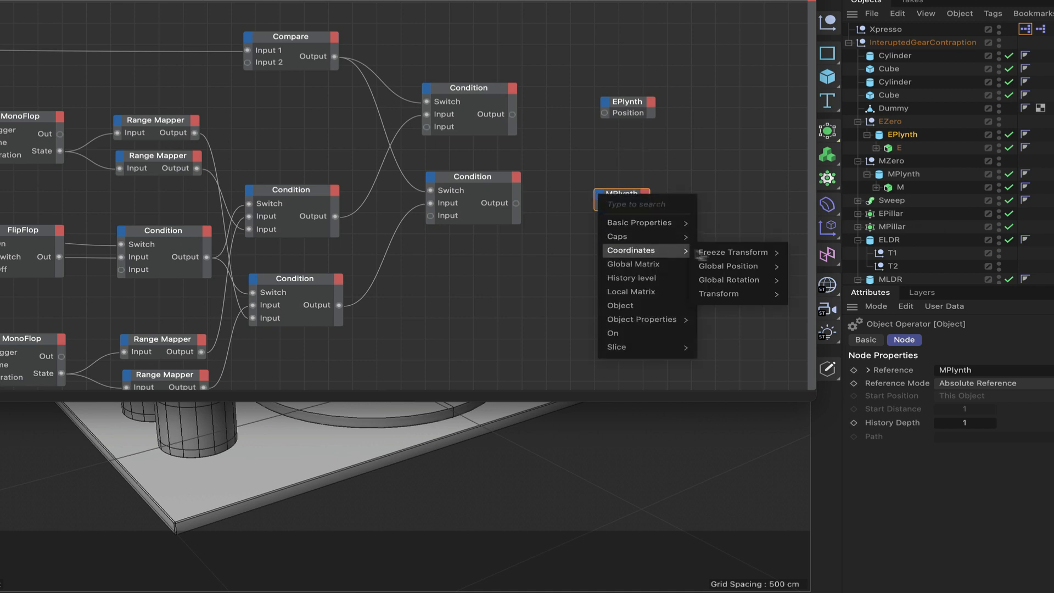
mouse_move(727, 296)
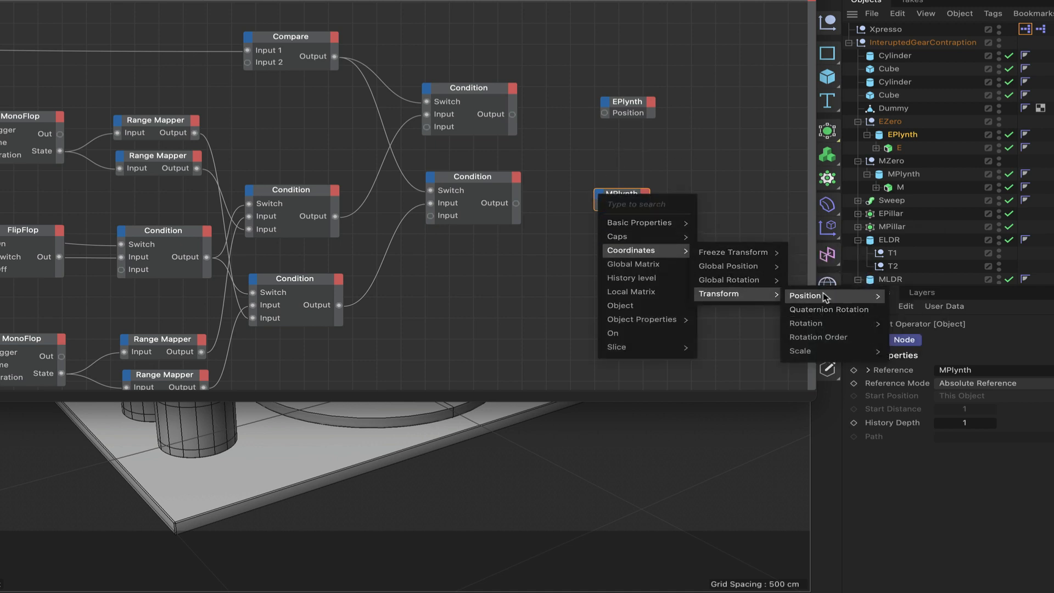
mouse_move(823, 296)
left_click(904, 317)
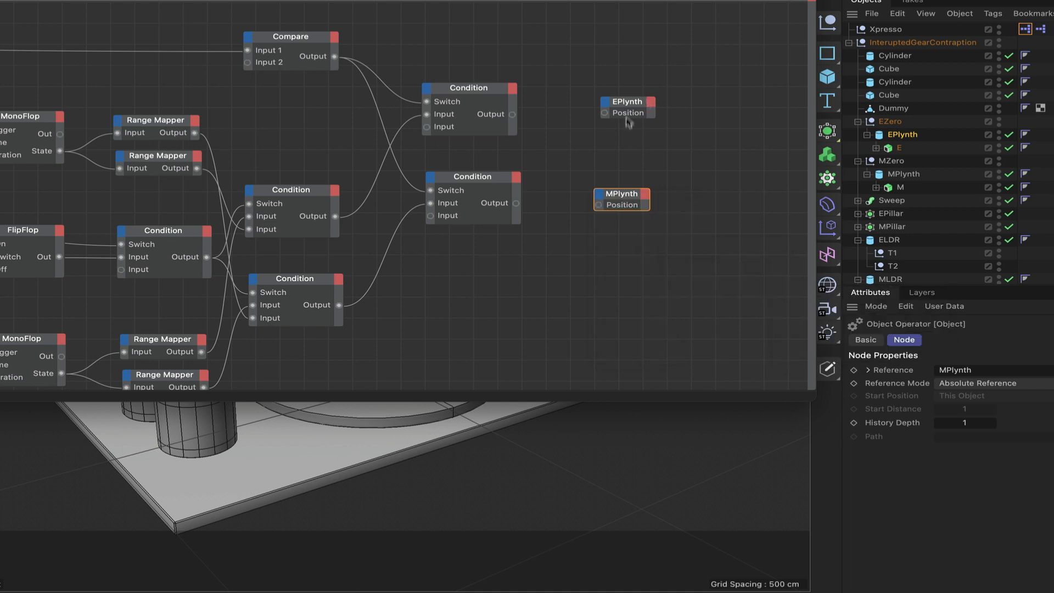
left_click_drag(618, 196, 624, 196)
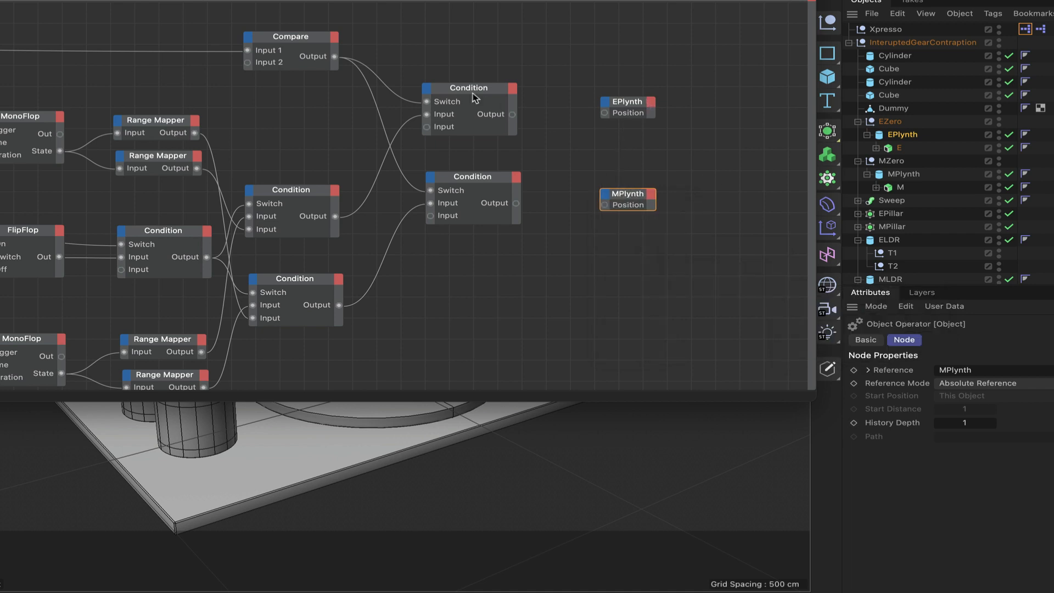
Connect the upper Condition's Output to EPlynth's Position . Y and the lower one's to MPlynth's, then move both nodes closer to the Conditions
left_click_drag(512, 115, 607, 113)
left_click_drag(517, 204, 604, 205)
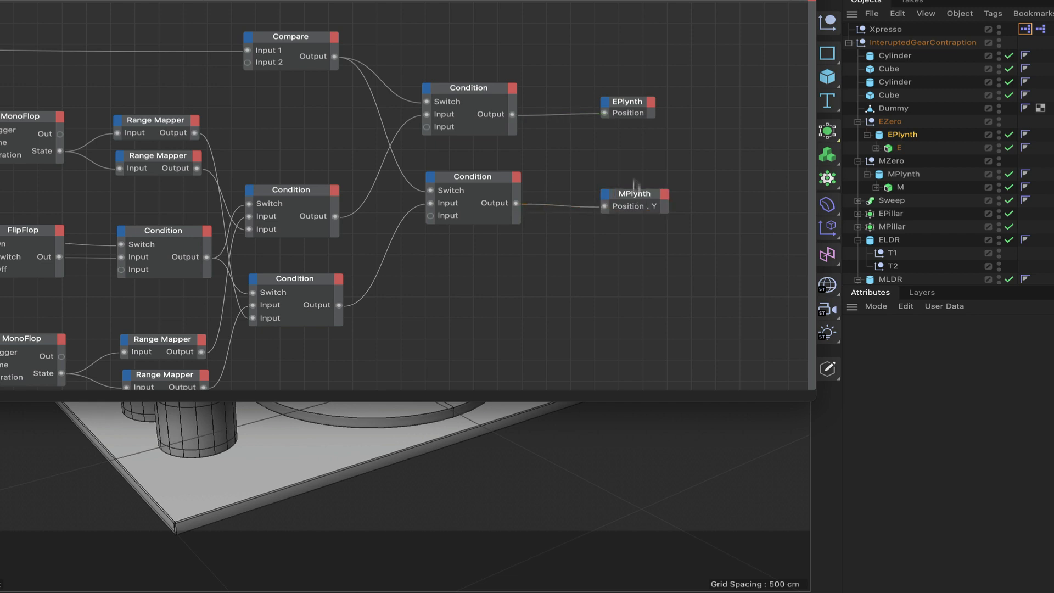
left_click(636, 103)
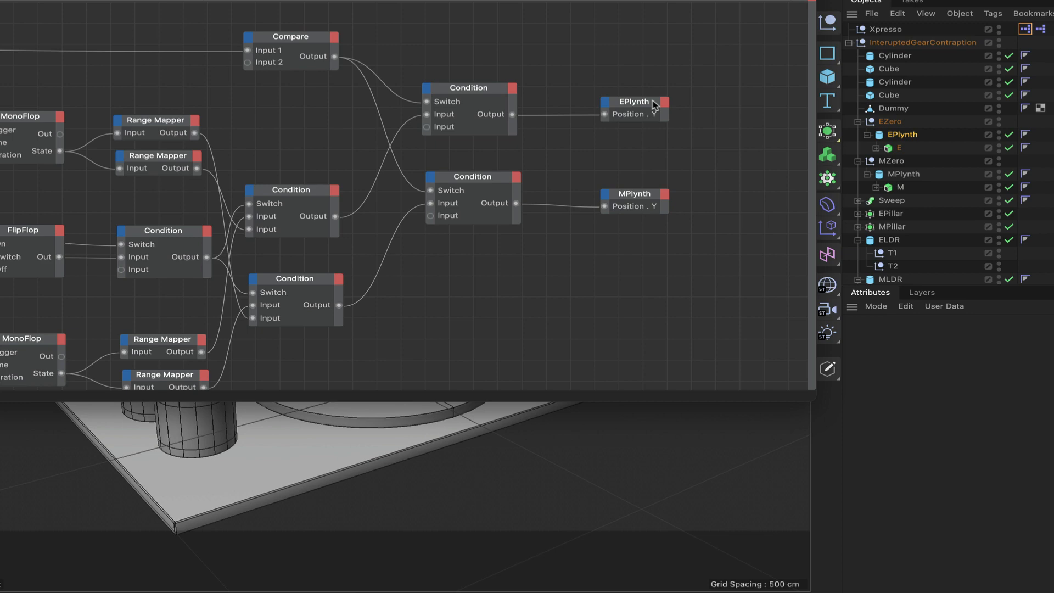
left_click_drag(654, 104, 629, 106)
left_click_drag(636, 196, 617, 193)
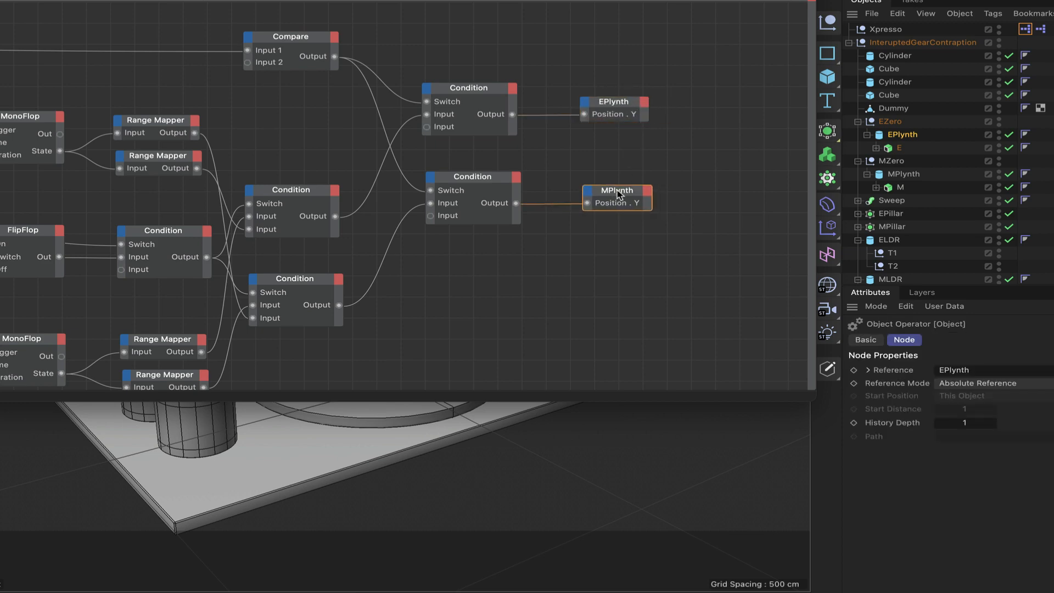
Fit all the nodes into the XPresso Editor's enlarged graph area and lower the window to uncover the viewport
left_click_drag(758, 1, 1039, 2)
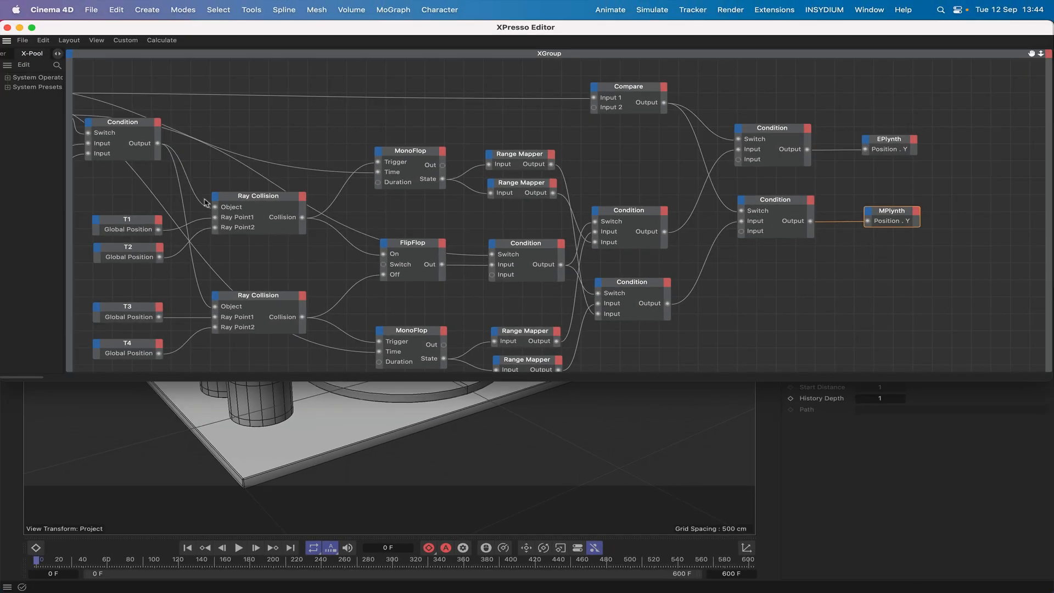
left_click_drag(64, 196, 12, 197)
key("h")
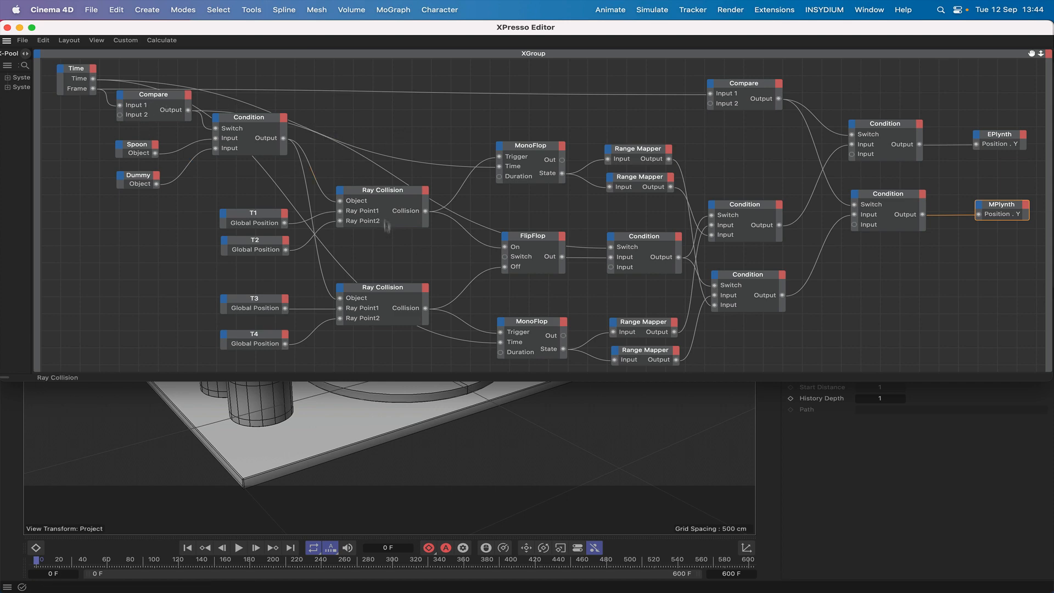
left_click_drag(456, 32, 402, 331)
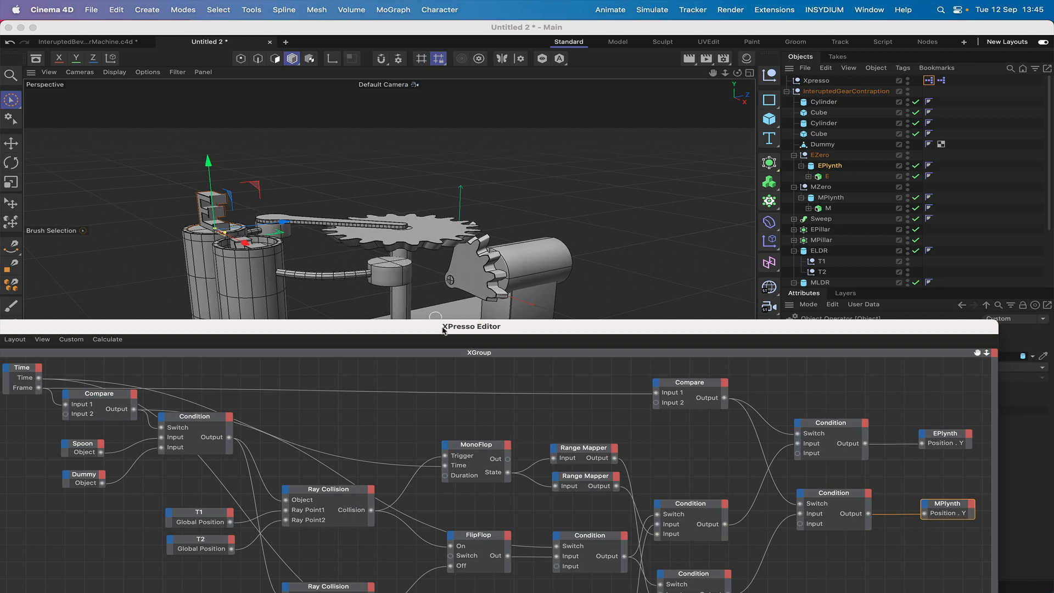
Move the XPresso Editor window back into full view and close it to uncover the whole viewport
left_click_drag(443, 323, 461, 100)
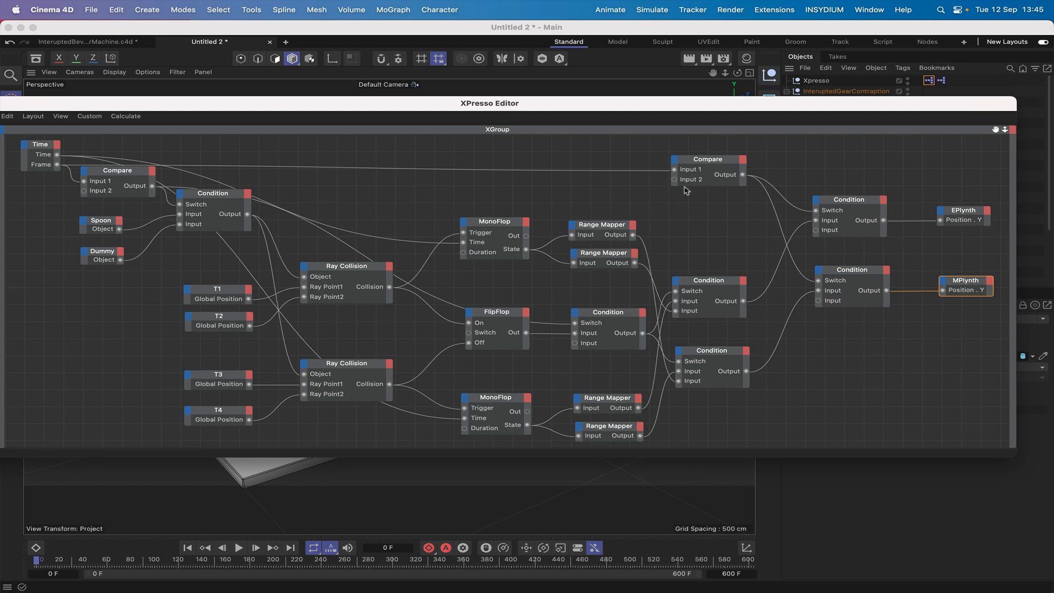
left_click_drag(674, 106, 731, 245)
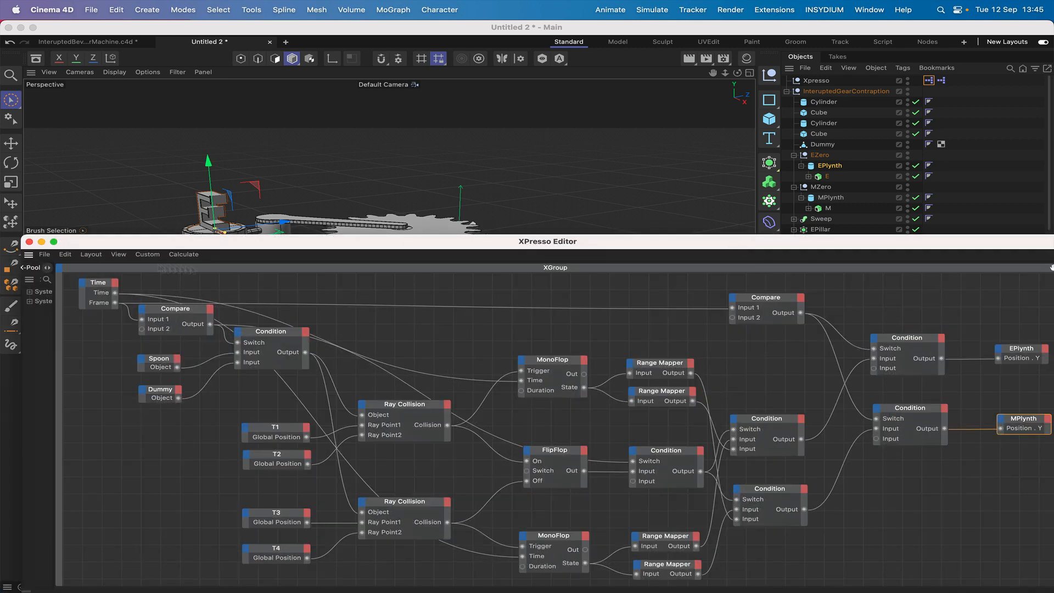
left_click(29, 241)
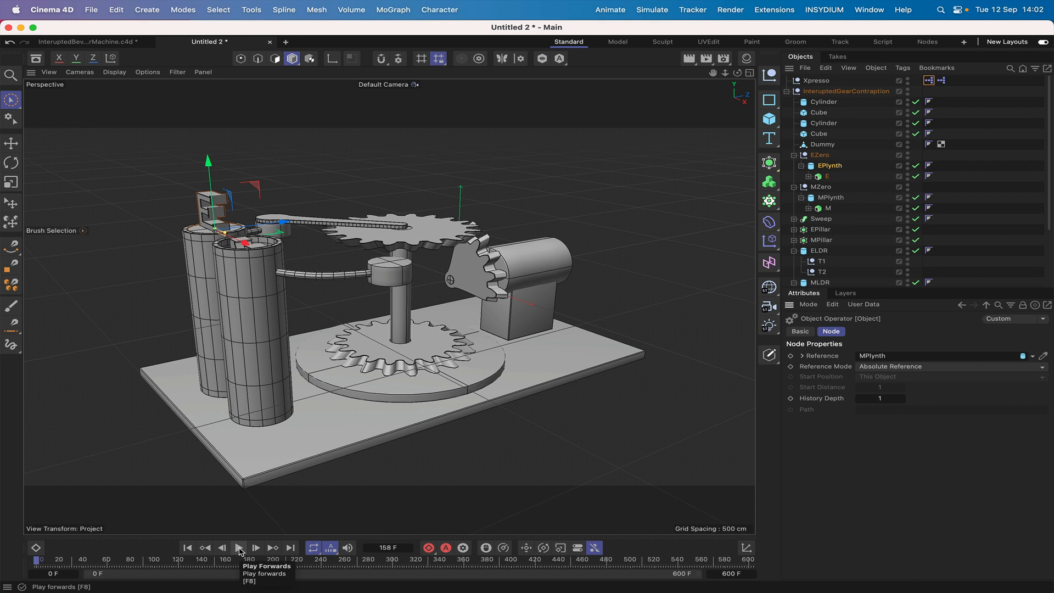
Clear the object selection and play the animation, stopping it at frame 150
left_click(878, 260)
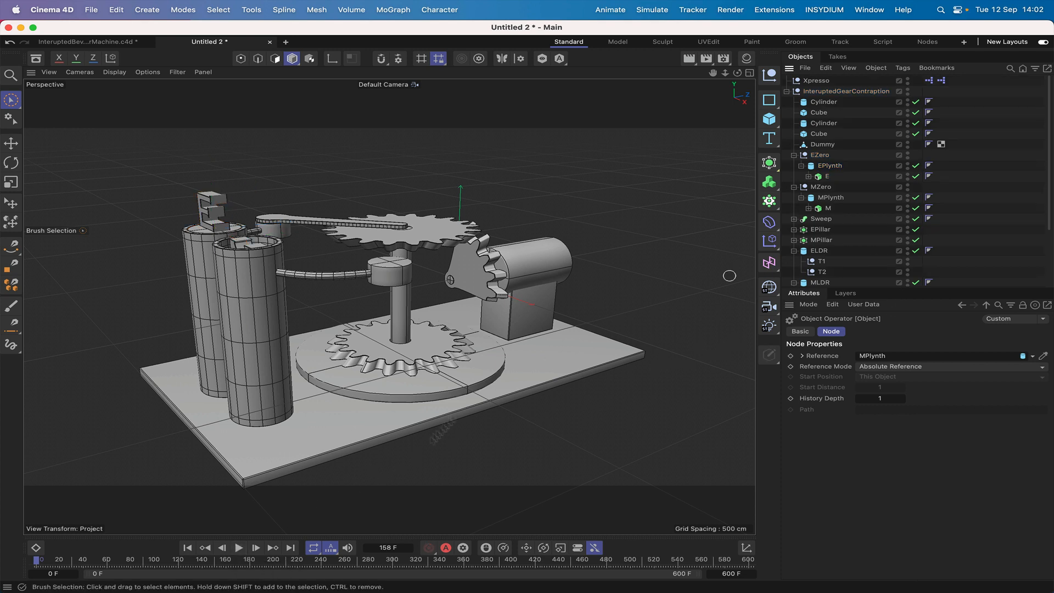
left_click(239, 548)
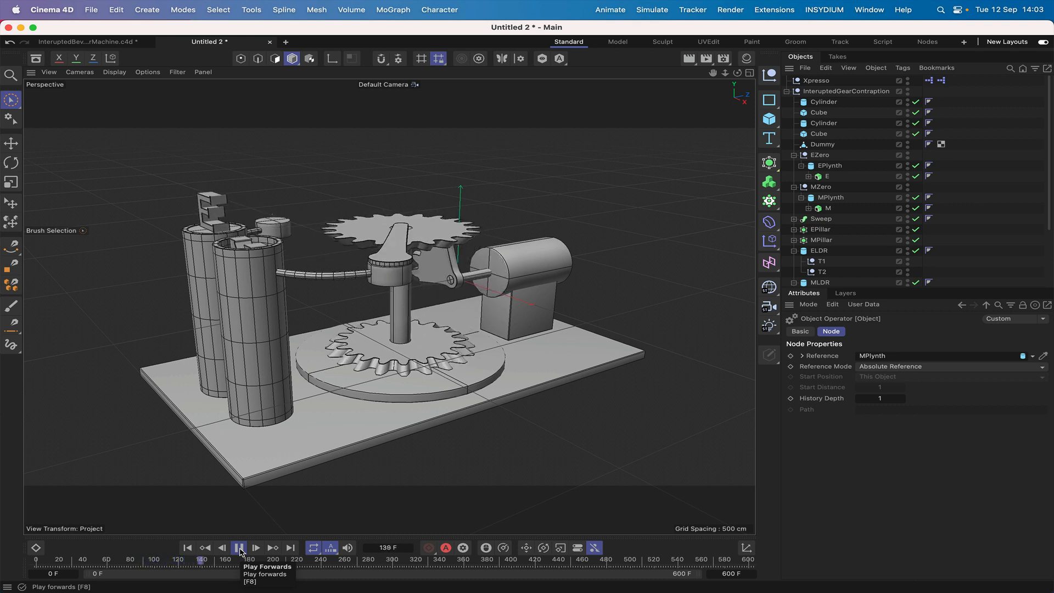
left_click(239, 547)
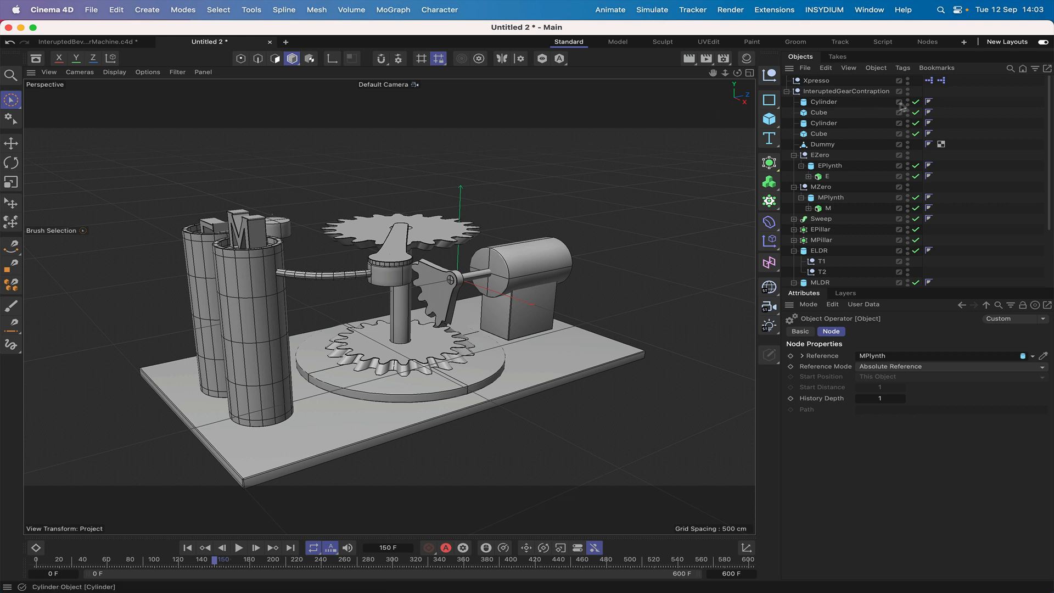
Add a Result node above the upper Range Mappers, connect the upper MonoFlop's State to it, and close the XPresso Editor
double_click(932, 80)
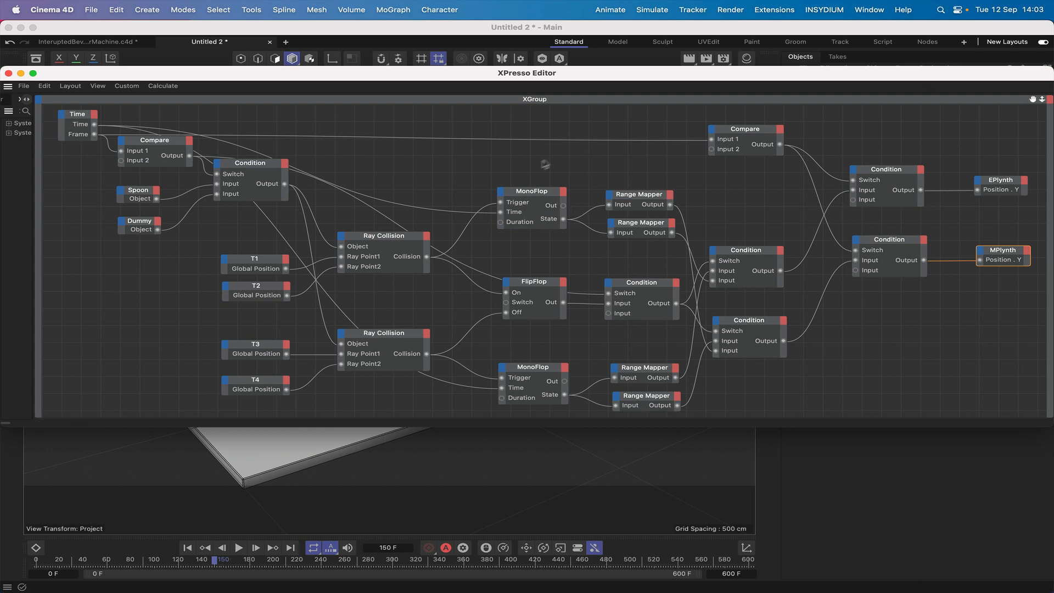
right_click(498, 174)
mouse_move(535, 194)
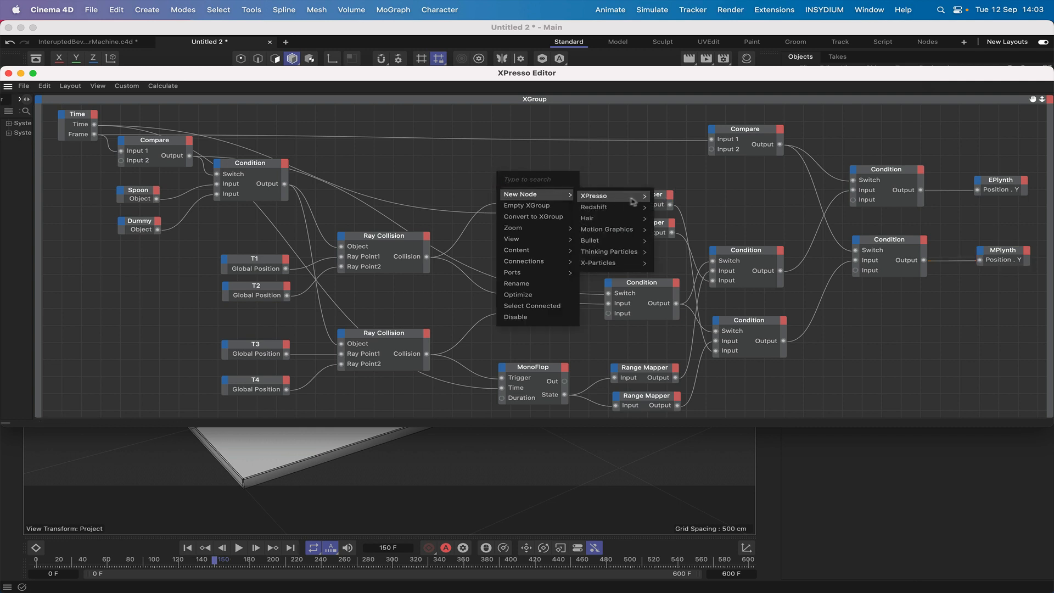
mouse_move(609, 196)
mouse_move(672, 197)
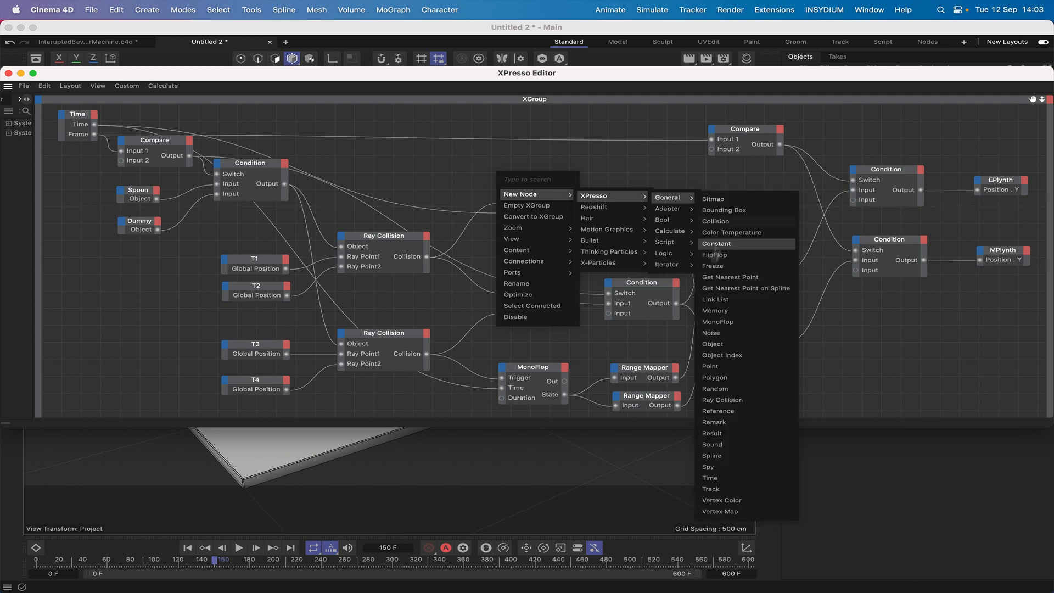
left_click(727, 433)
left_click_drag(496, 165, 625, 163)
left_click_drag(561, 219, 610, 173)
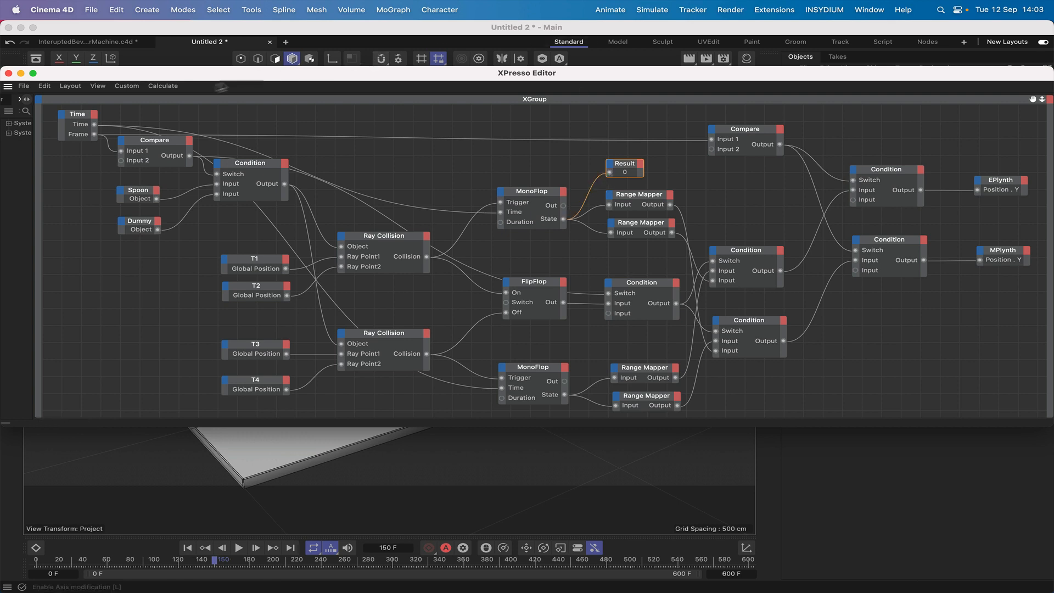
left_click(9, 74)
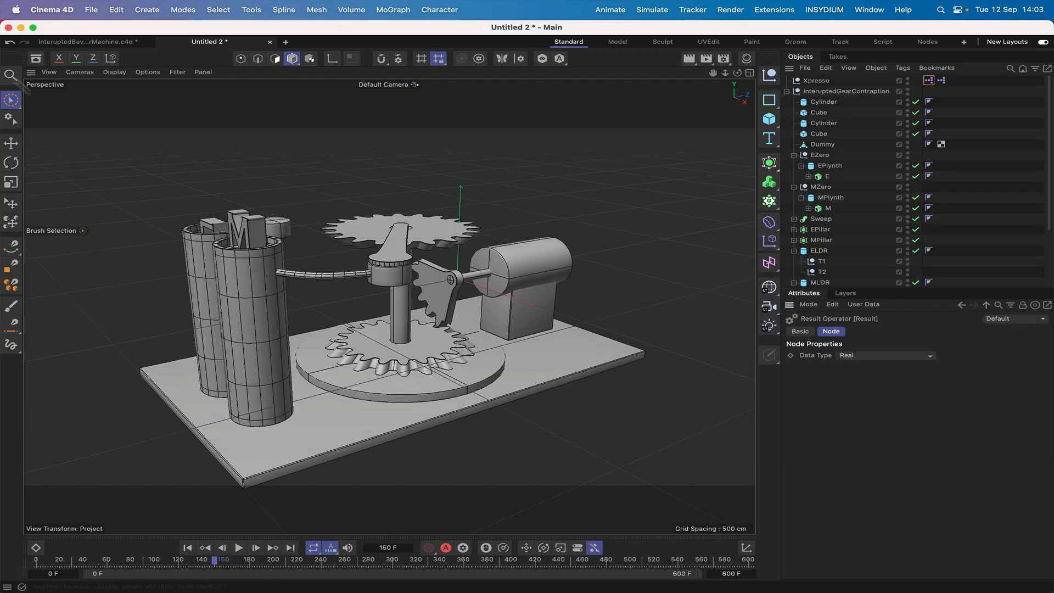
Play the animation from the start to check the E and M plynths, stop at frame 269 and rewind
left_click(204, 548)
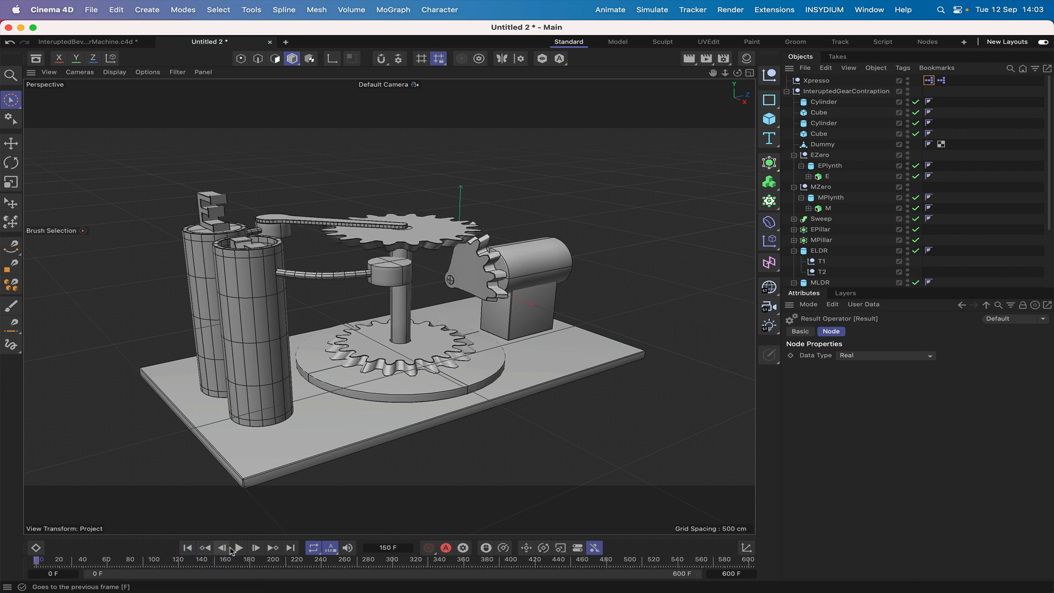
left_click(239, 548)
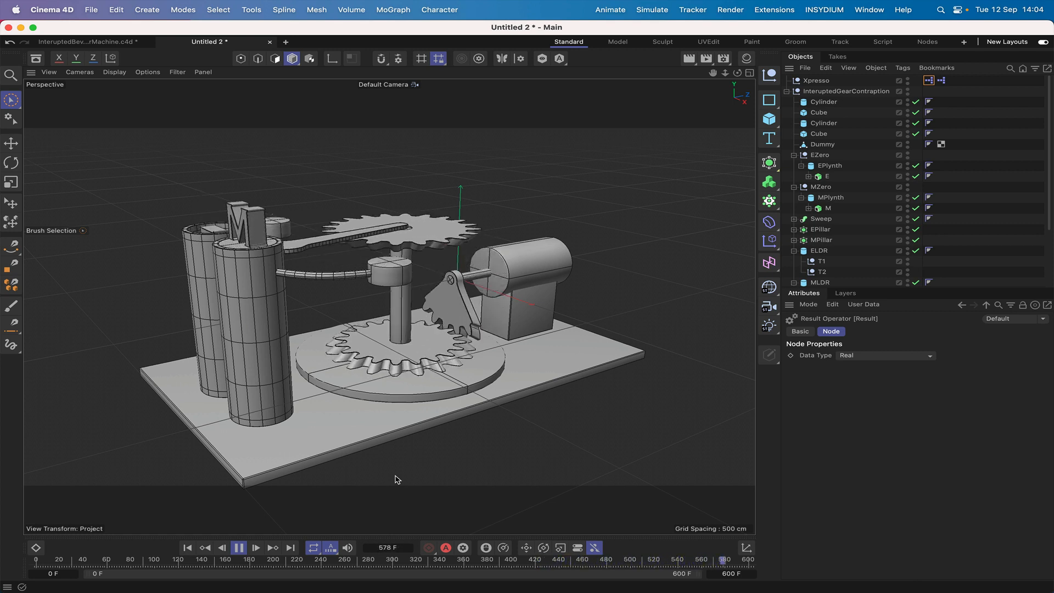
left_click(239, 547)
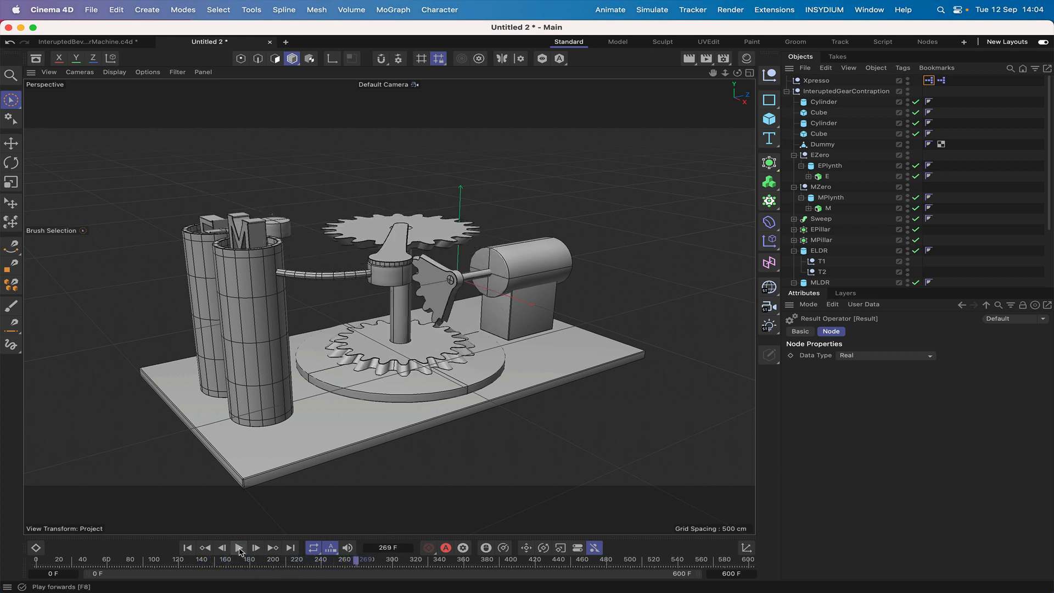
left_click(187, 548)
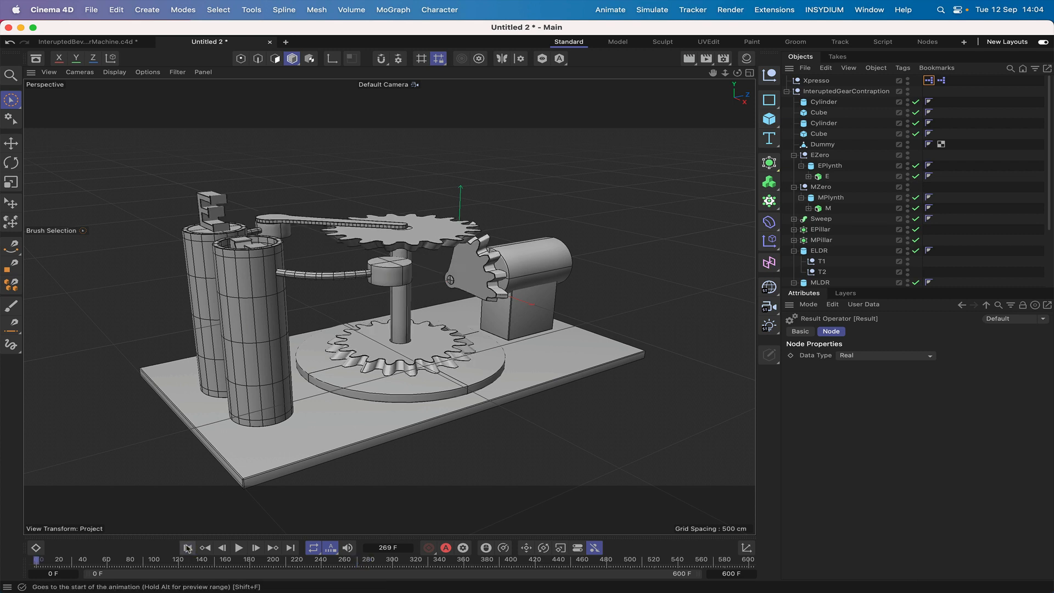
Examine the node network of the Xpresso null's second XPresso tag, which drives BevelGearShaft, and close the editor
left_click(942, 81)
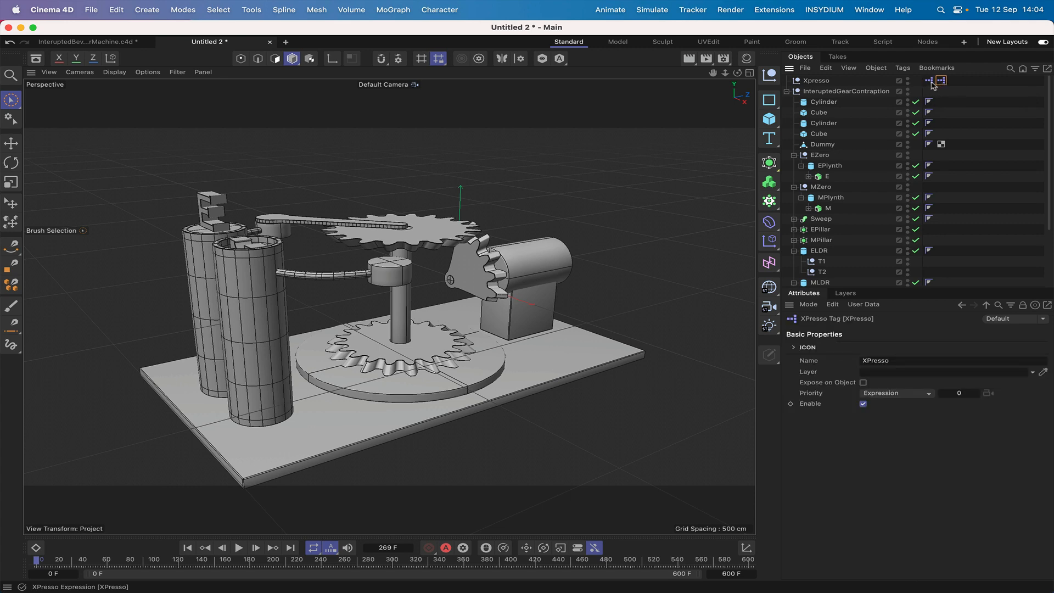
double_click(940, 80)
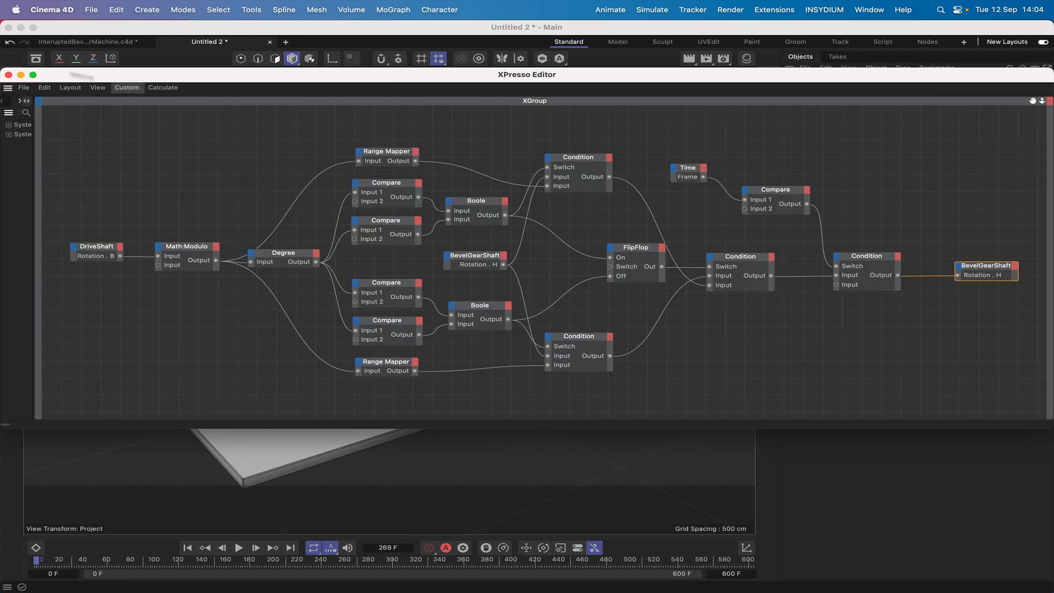
left_click(9, 75)
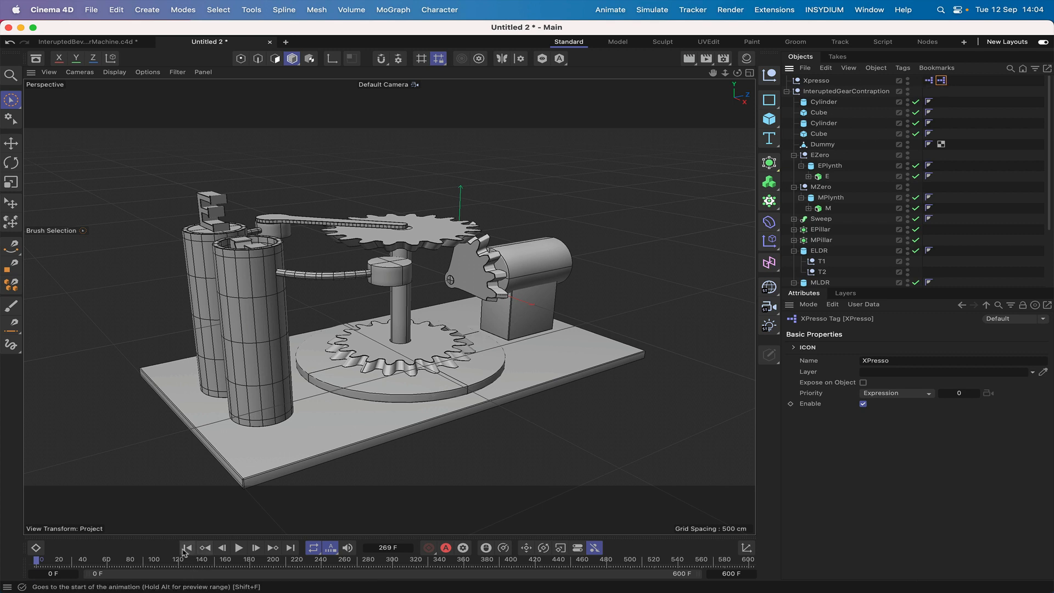
Play the gear contraption's animation again from its first frame
left_click(186, 547)
left_click(238, 548)
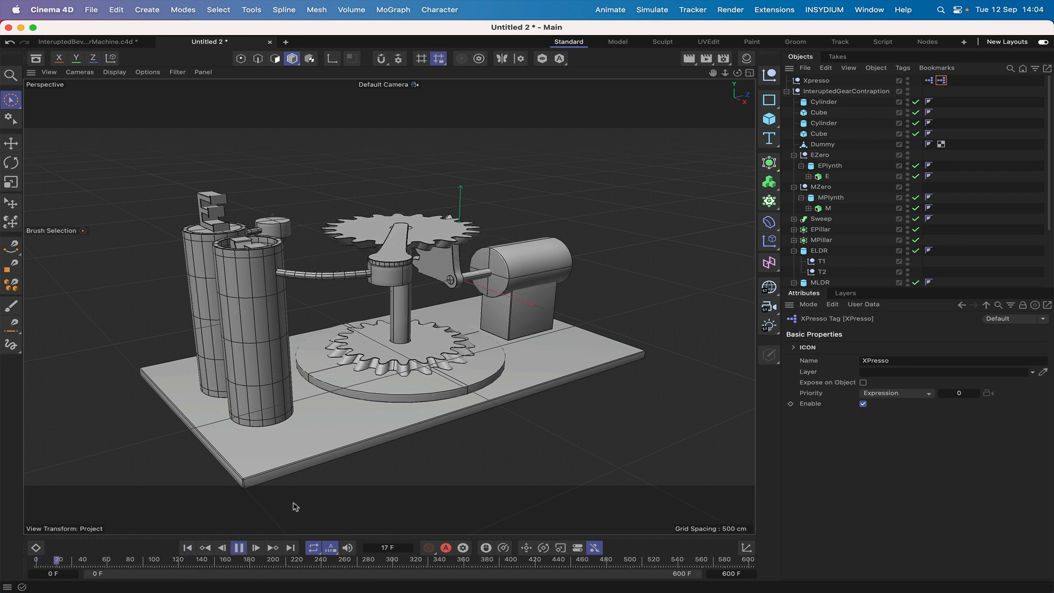